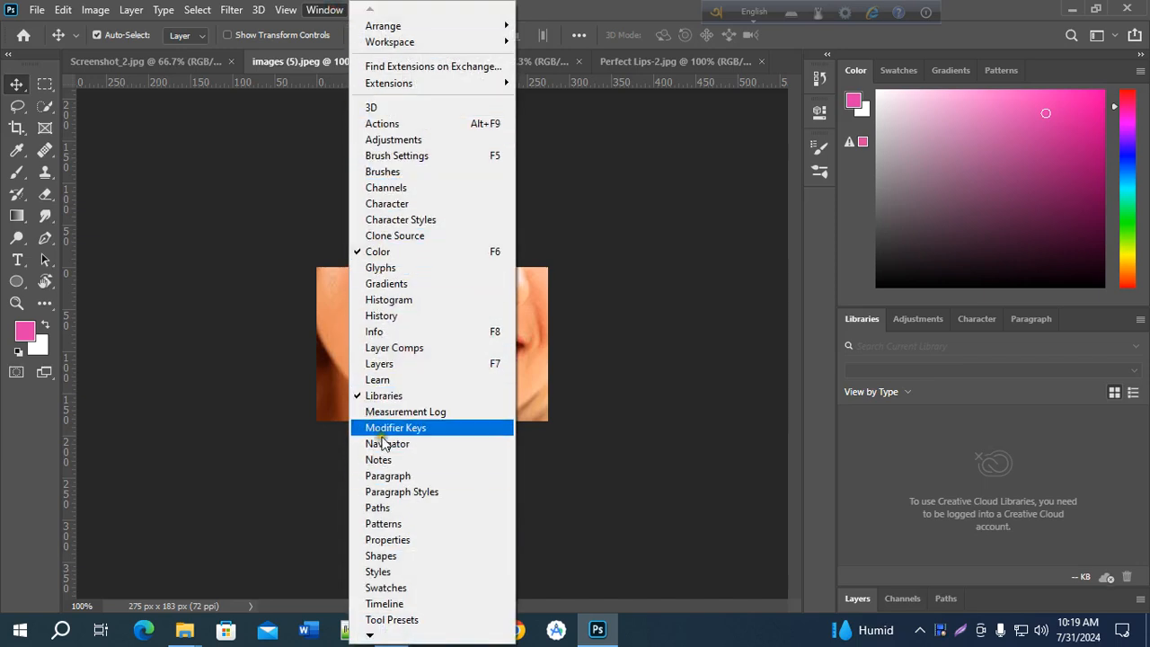
Show the Layers panel and duplicate the Background layer of the smile photo.
click(384, 364)
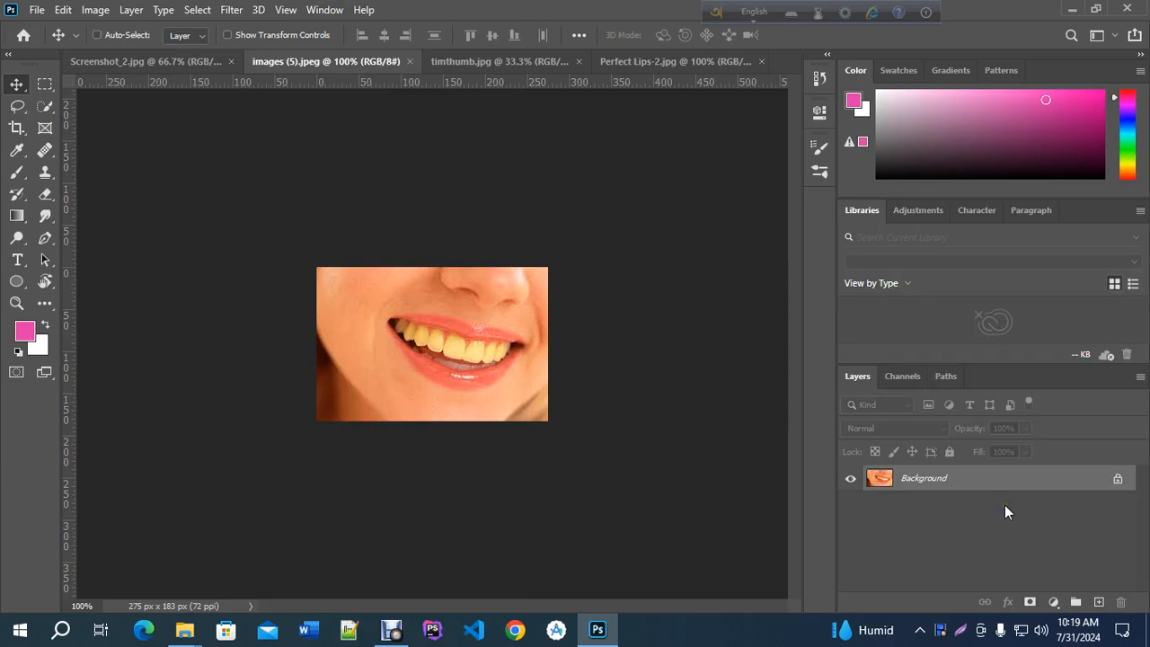
key(ctrl+j)
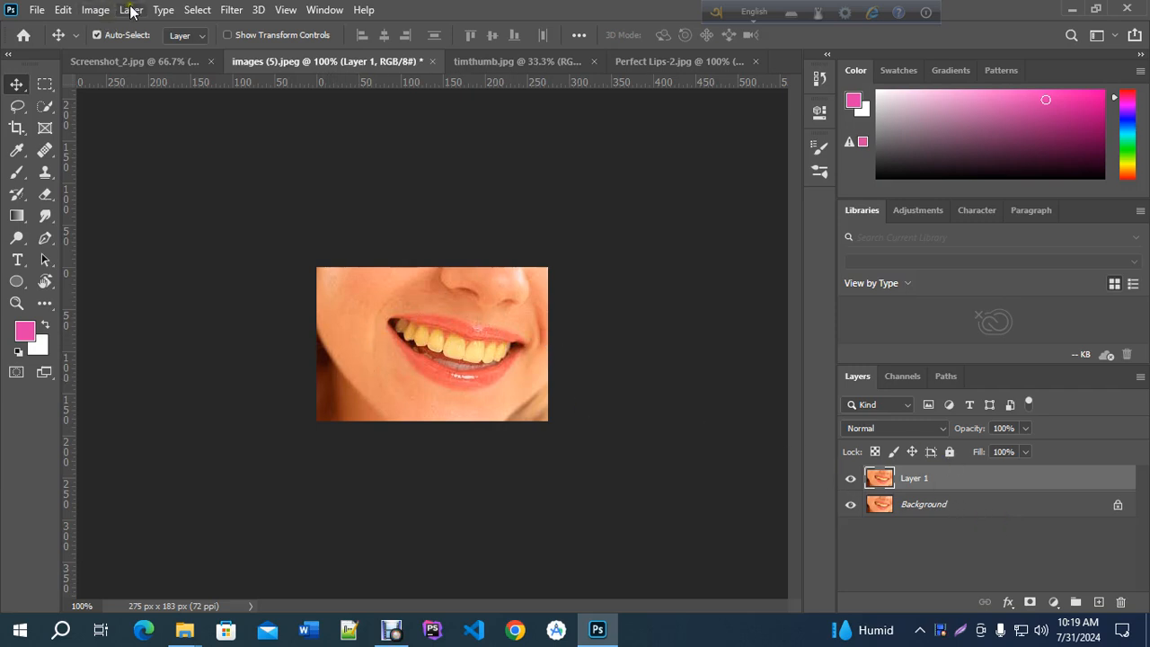
click(97, 10)
mouse_move(112, 58)
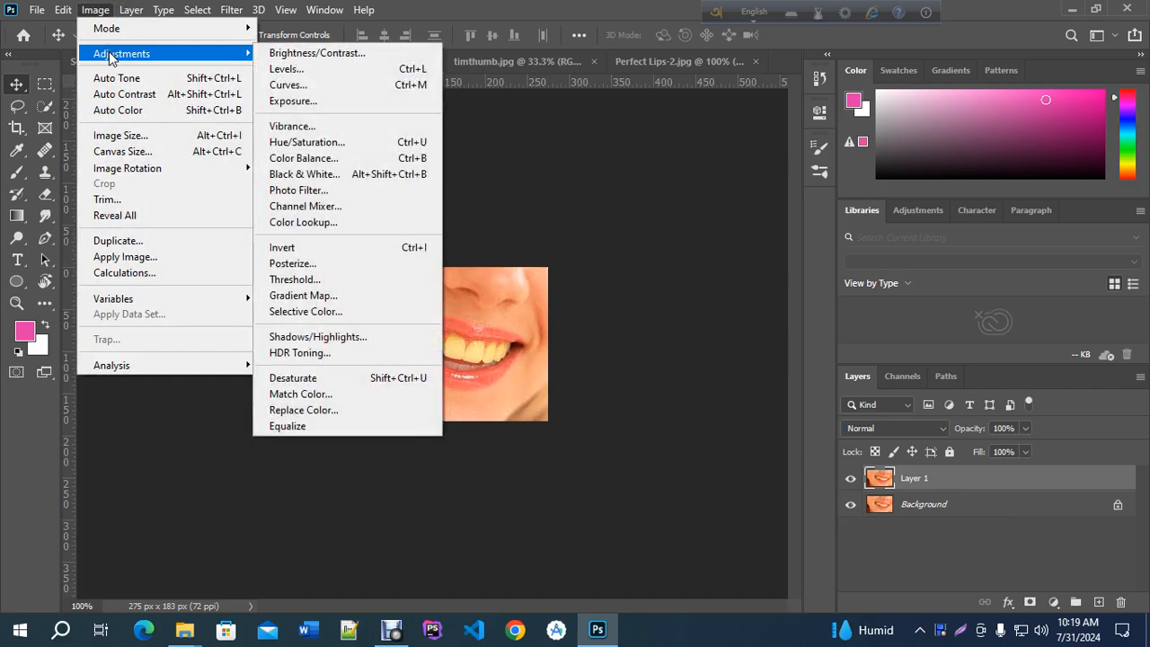
click(331, 142)
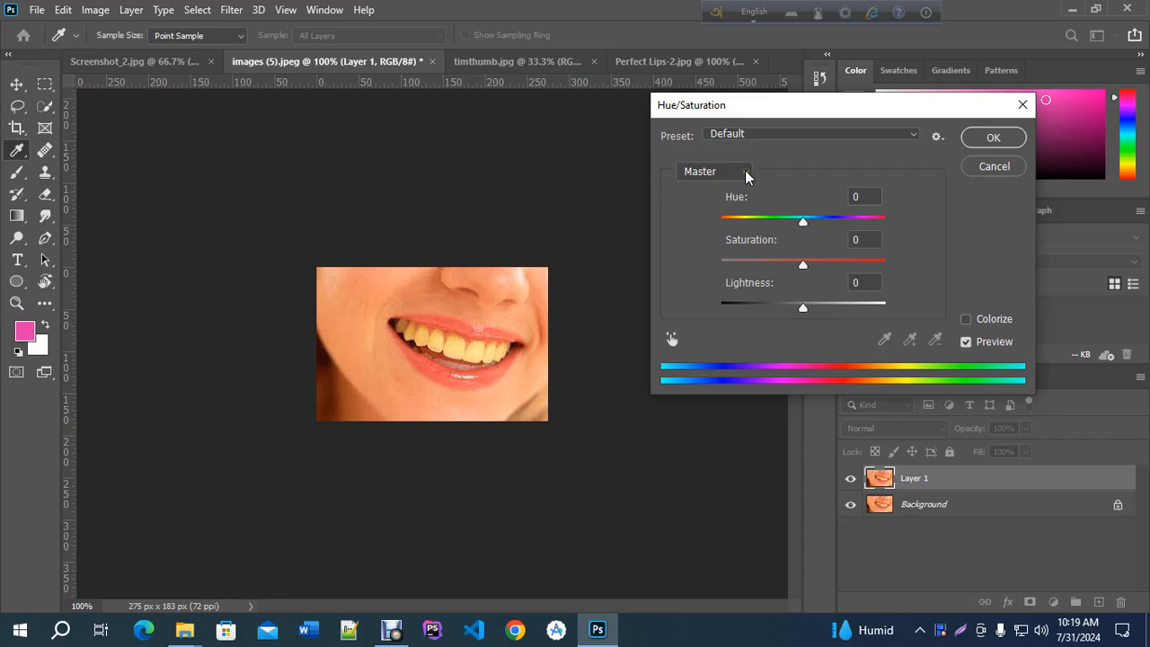
click(745, 169)
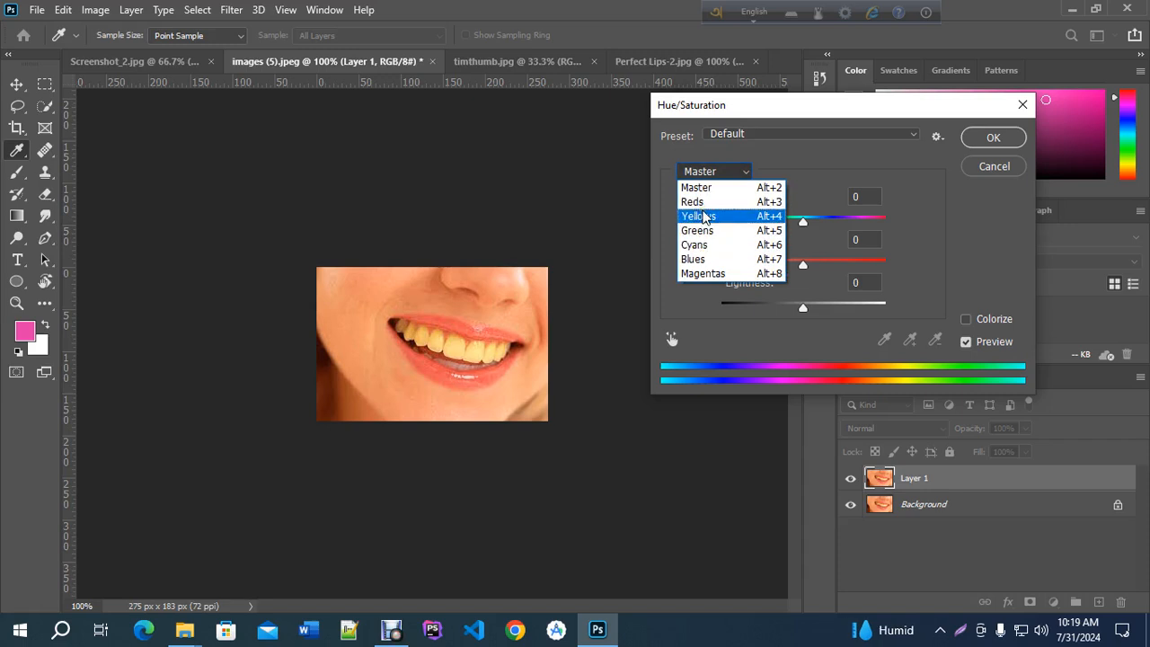
click(702, 273)
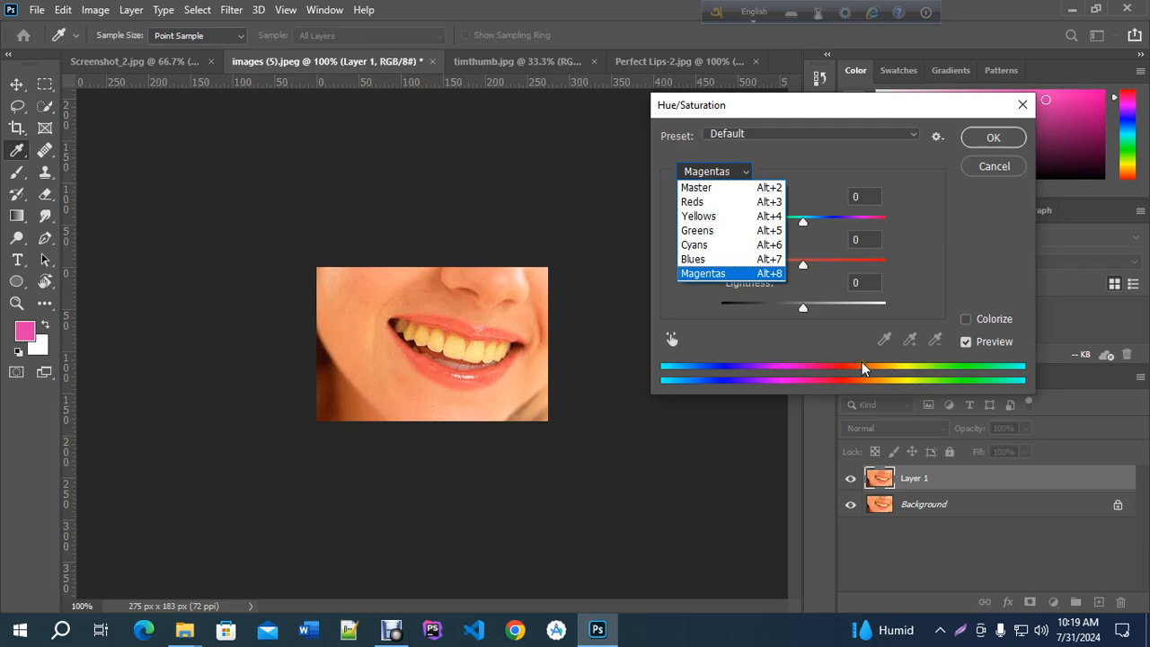
click(997, 163)
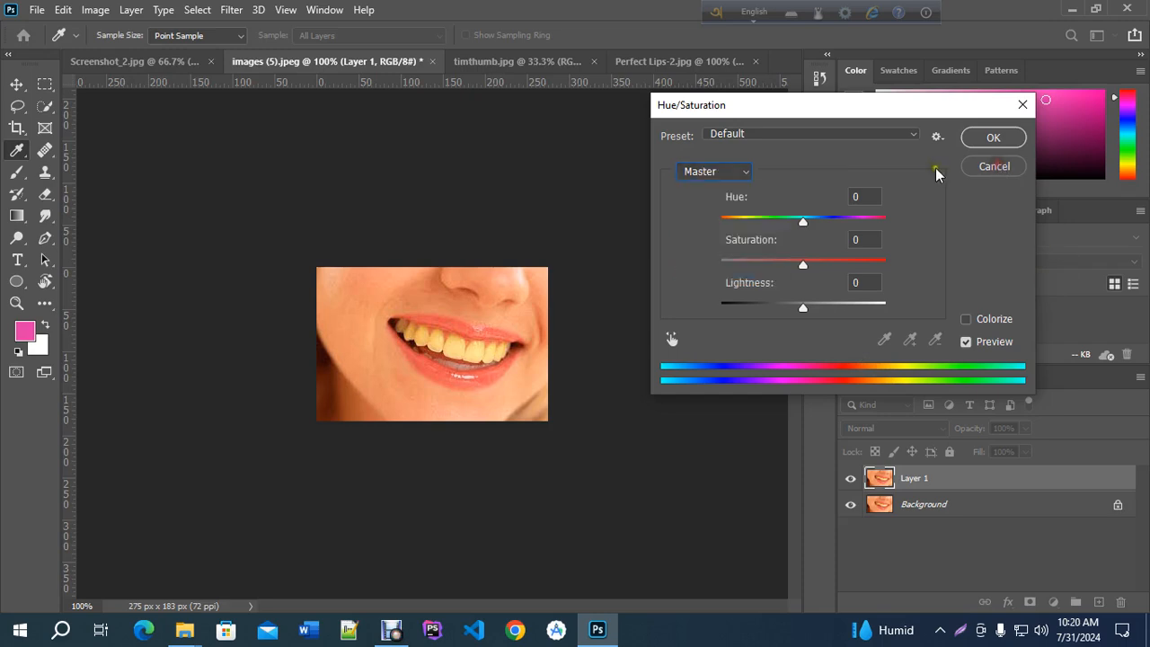
click(985, 165)
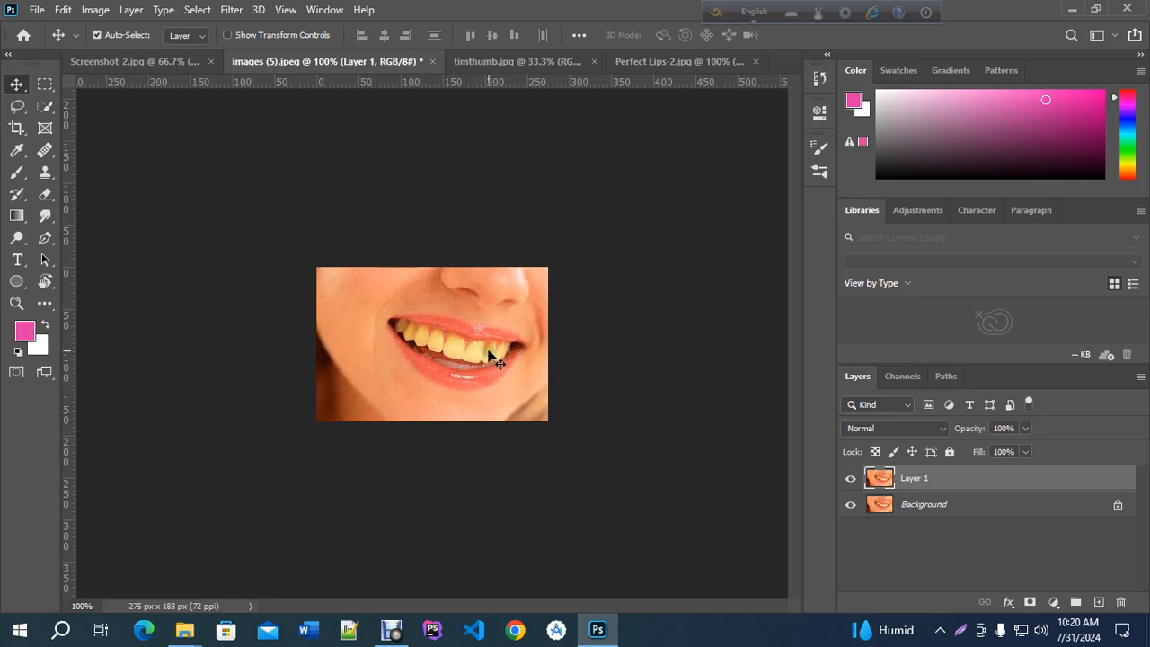
Outline the teeth and inner mouth with a freehand Lasso selection on the duplicated layer.
click(426, 413)
click(18, 304)
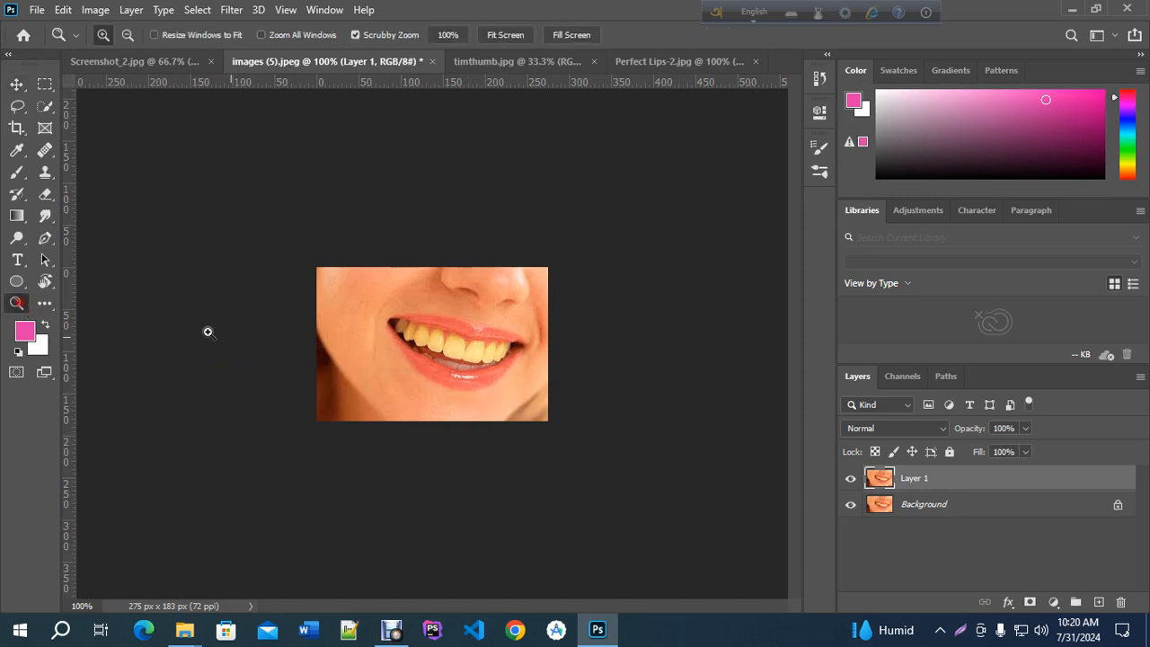
click(265, 350)
click(259, 343)
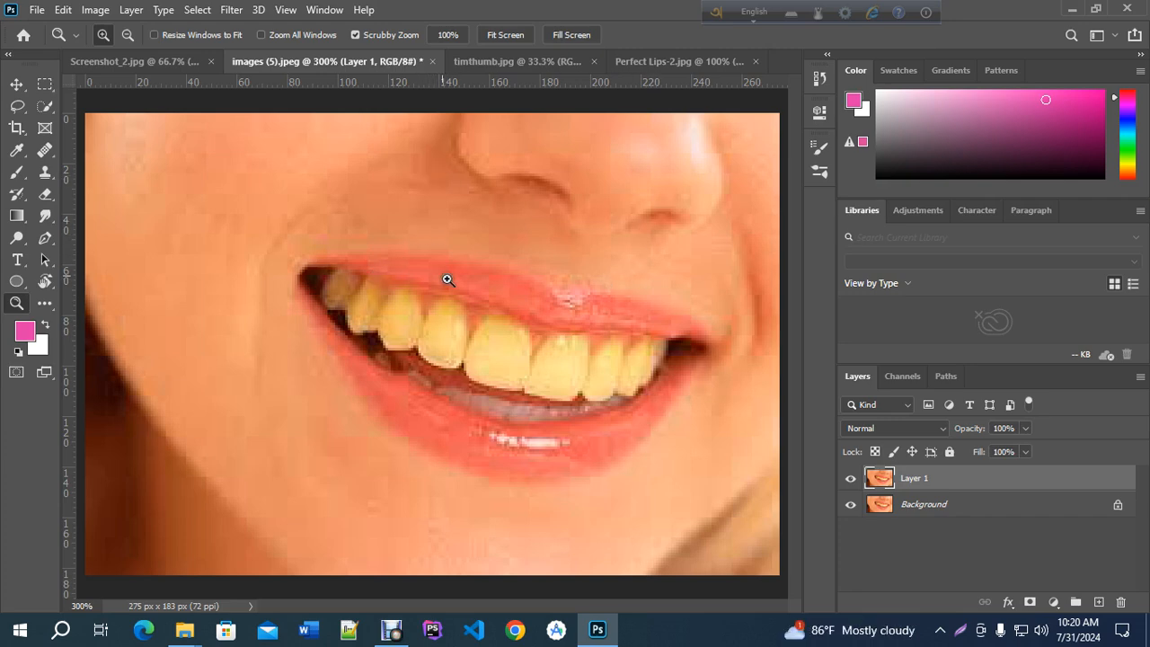
click(18, 107)
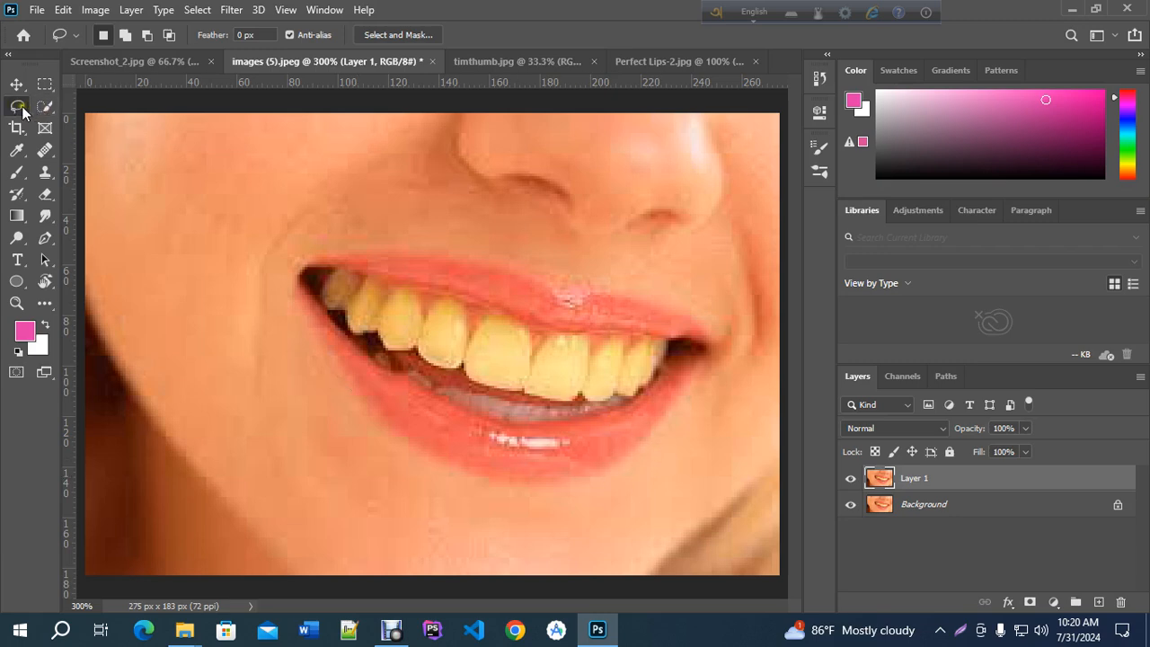
click(517, 304)
click(523, 314)
mouse_move(523, 315)
mouse_down()
mouse_move(497, 298)
mouse_move(356, 267)
mouse_move(322, 267)
mouse_move(314, 291)
mouse_move(374, 368)
mouse_move(442, 411)
mouse_move(530, 436)
mouse_move(606, 434)
mouse_move(687, 367)
mouse_move(690, 337)
mouse_move(523, 316)
mouse_up()
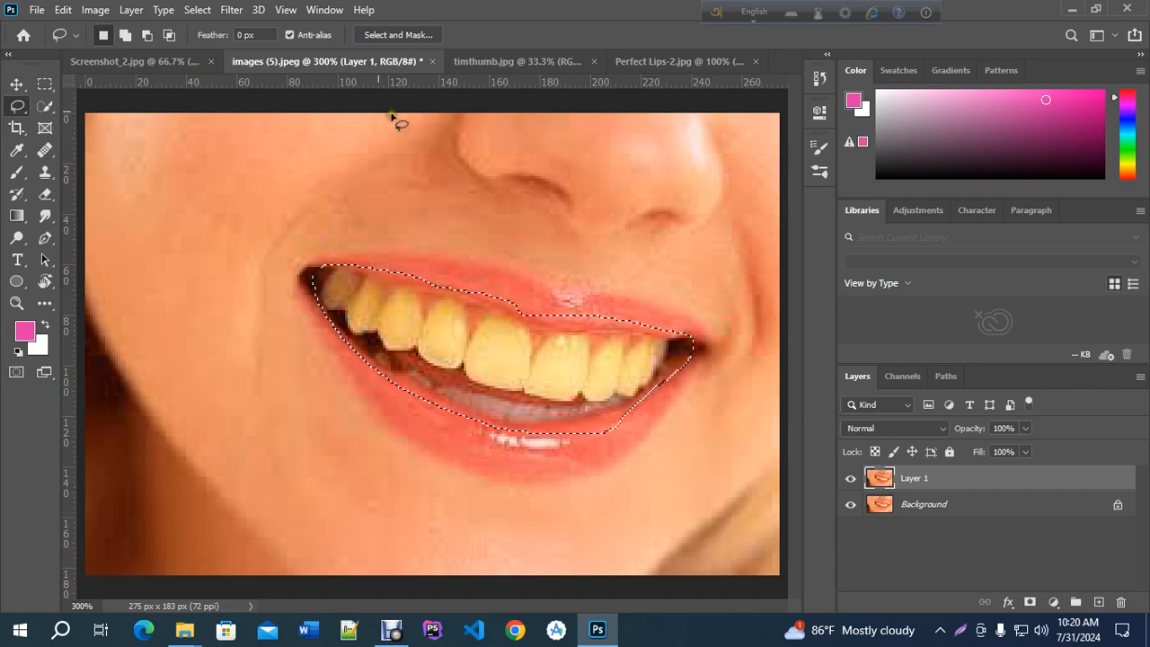
Add a Hue/Saturation adjustment layer masked to the selected teeth area.
click(95, 10)
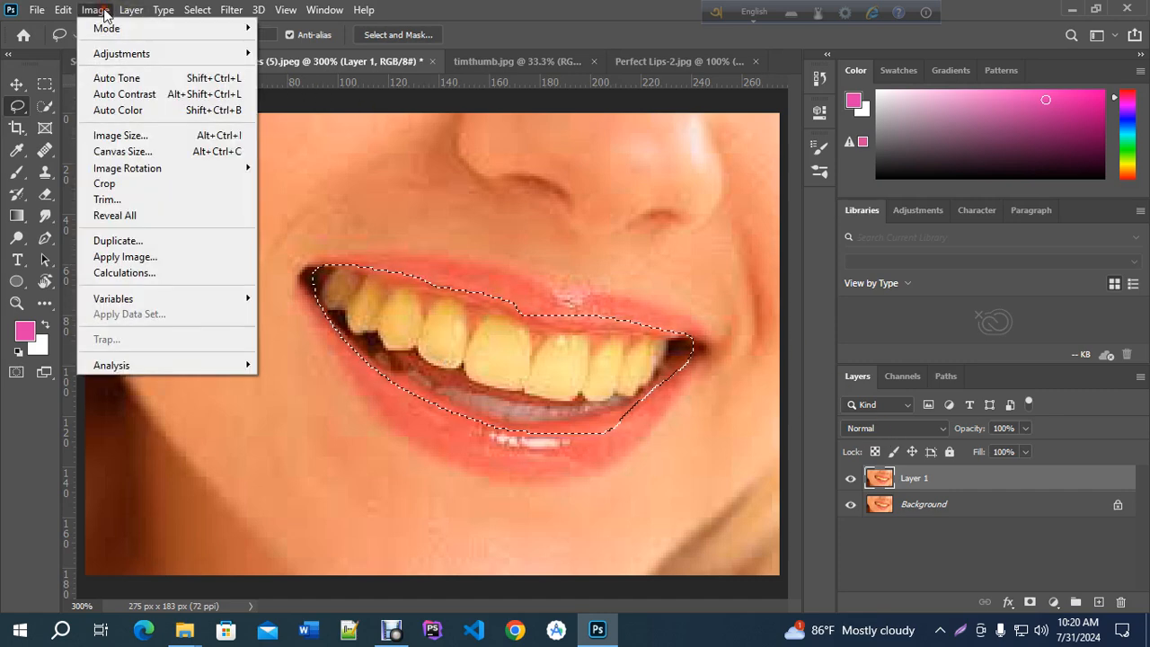
mouse_move(130, 54)
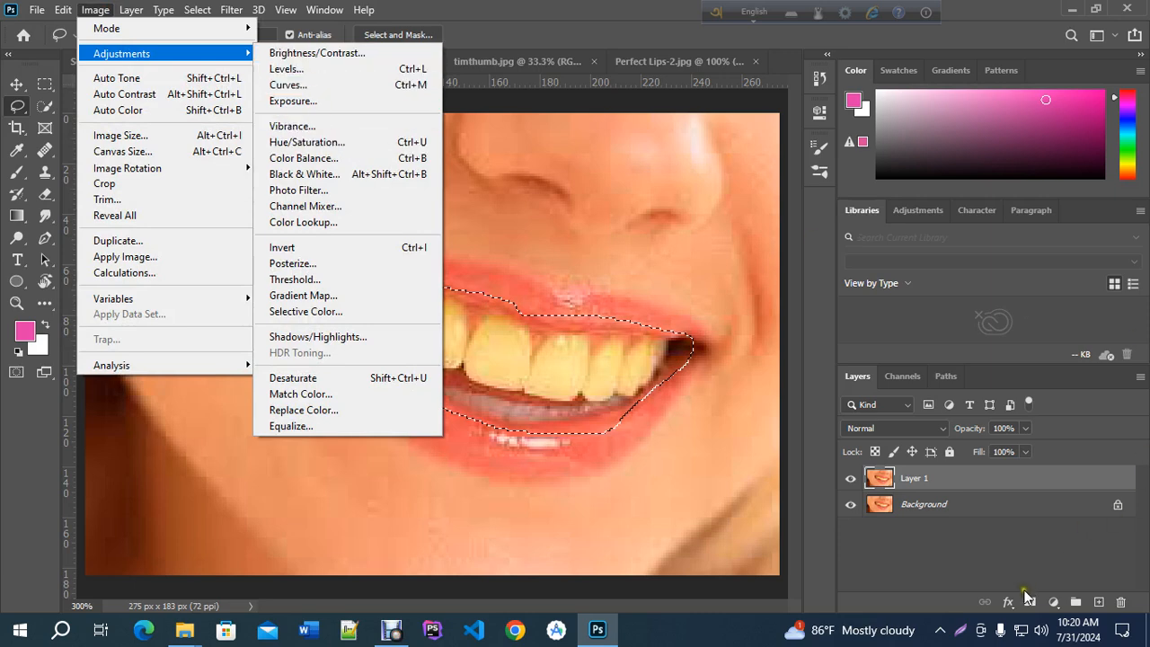
click(1055, 603)
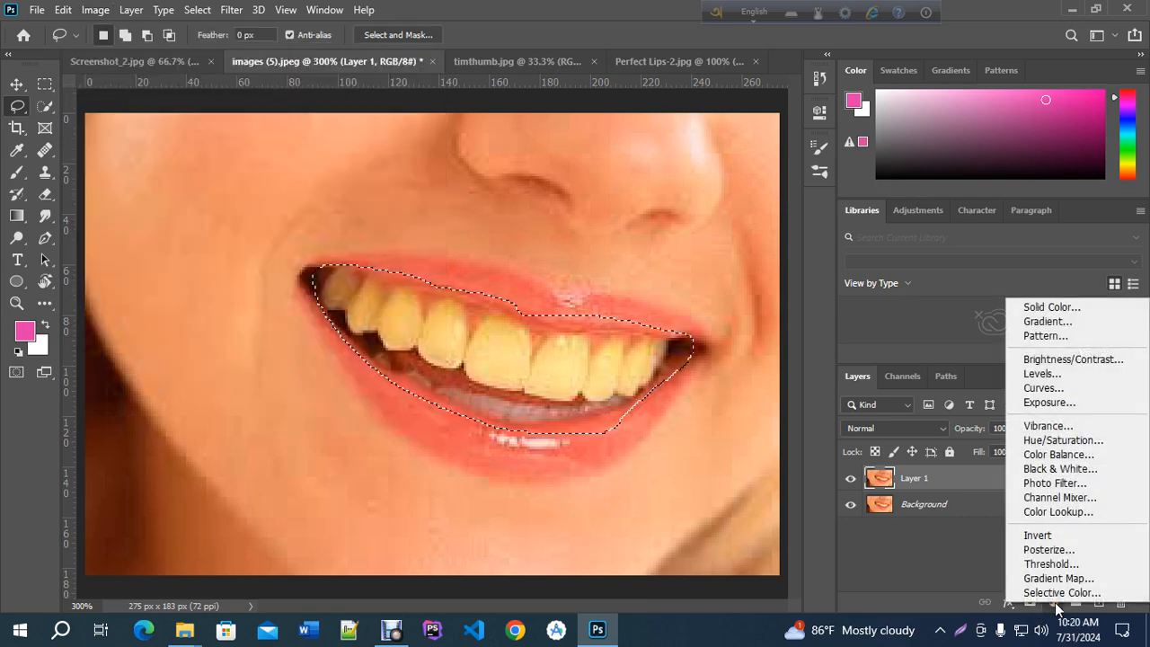
click(1064, 440)
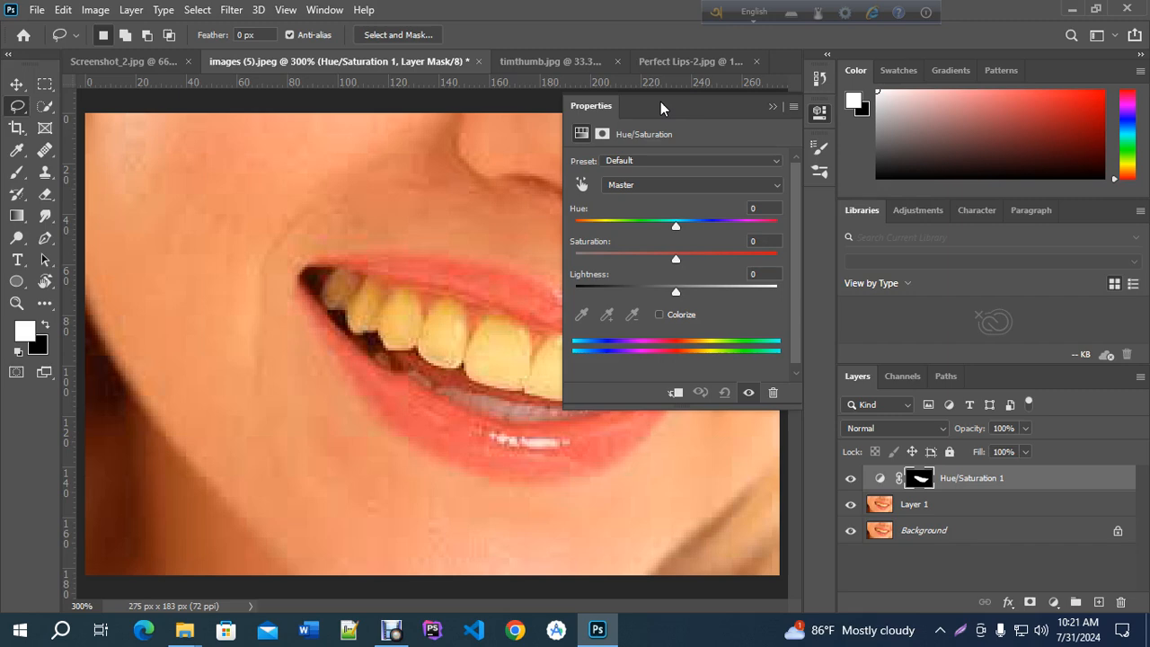
Whiten the teeth by setting the Yellows range of the Hue/Saturation adjustment to Saturation -84 and Lightness +58.
drag(661, 101, 738, 104)
click(666, 185)
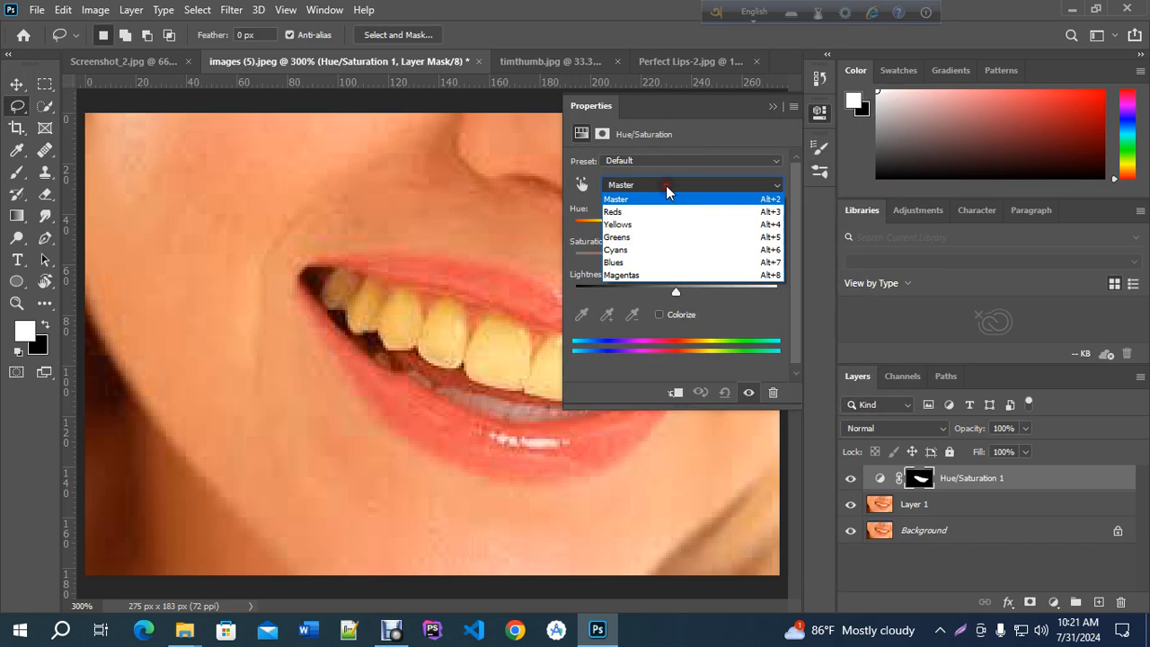
click(635, 224)
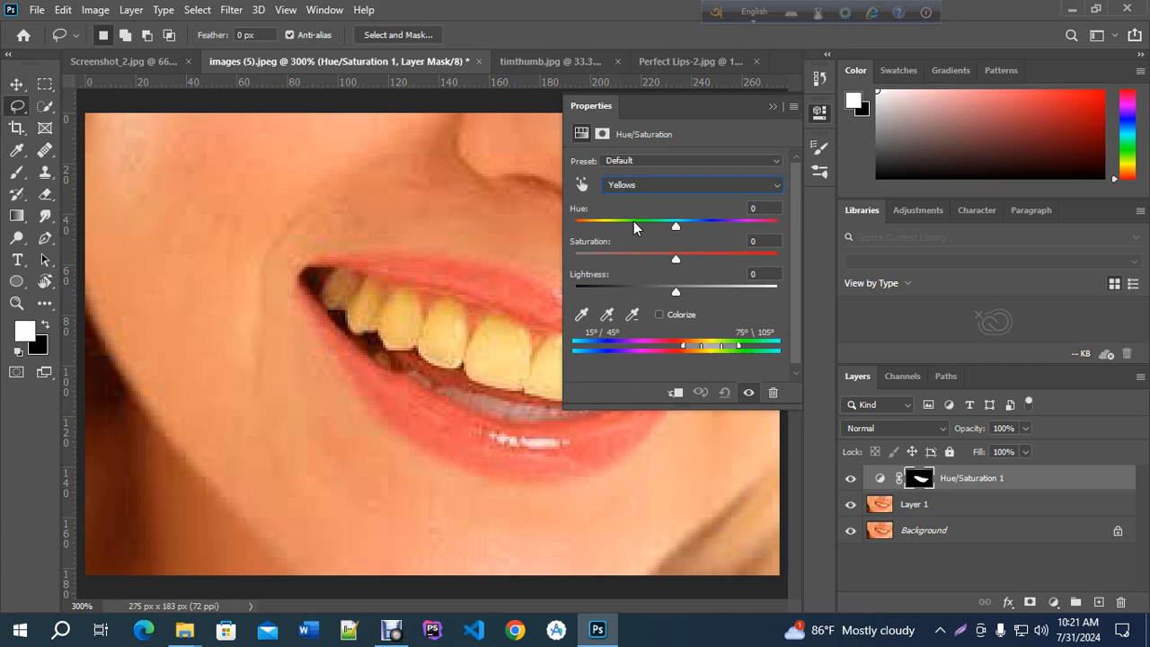
click(678, 259)
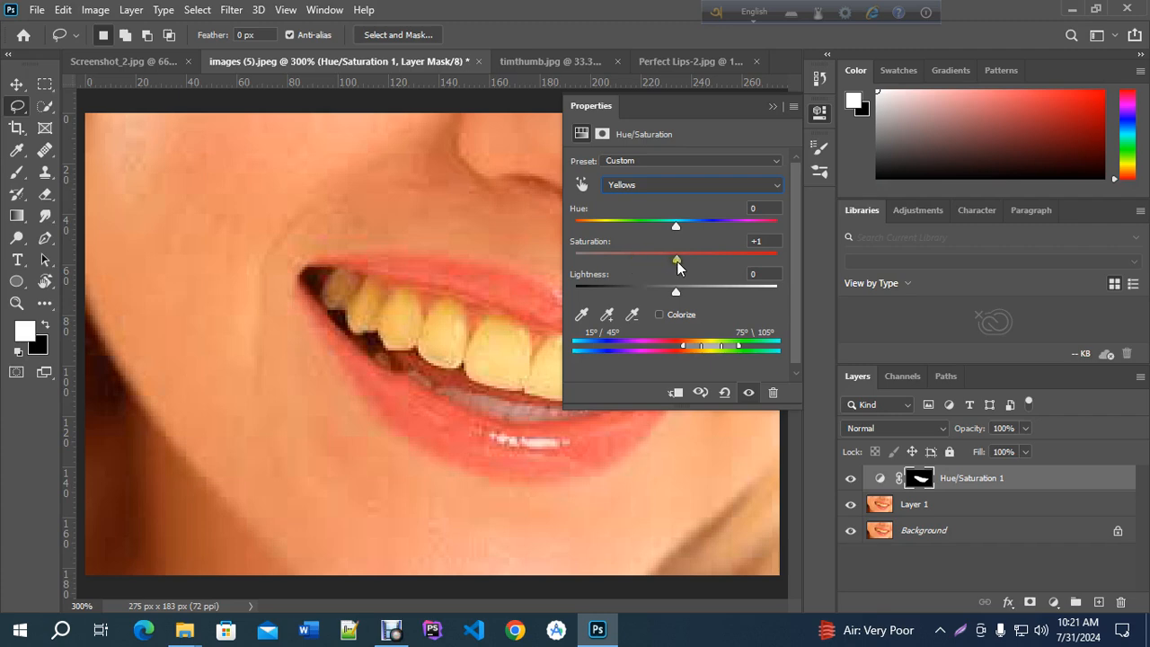
drag(676, 259, 614, 267)
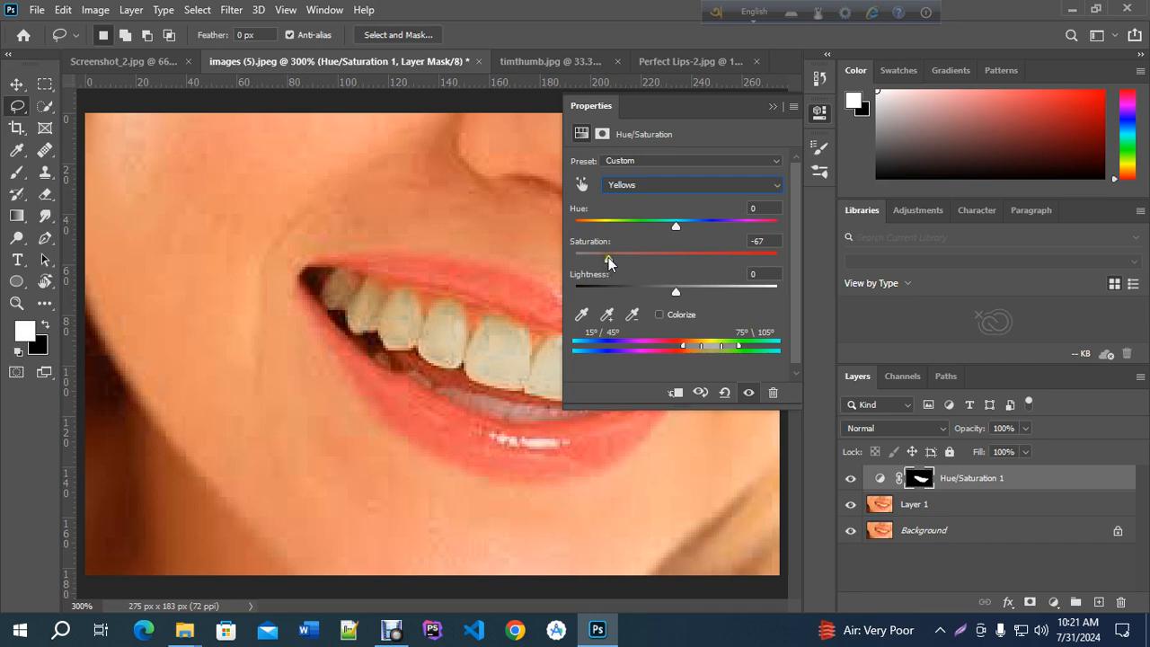
drag(608, 258, 590, 263)
click(676, 292)
drag(679, 292, 736, 299)
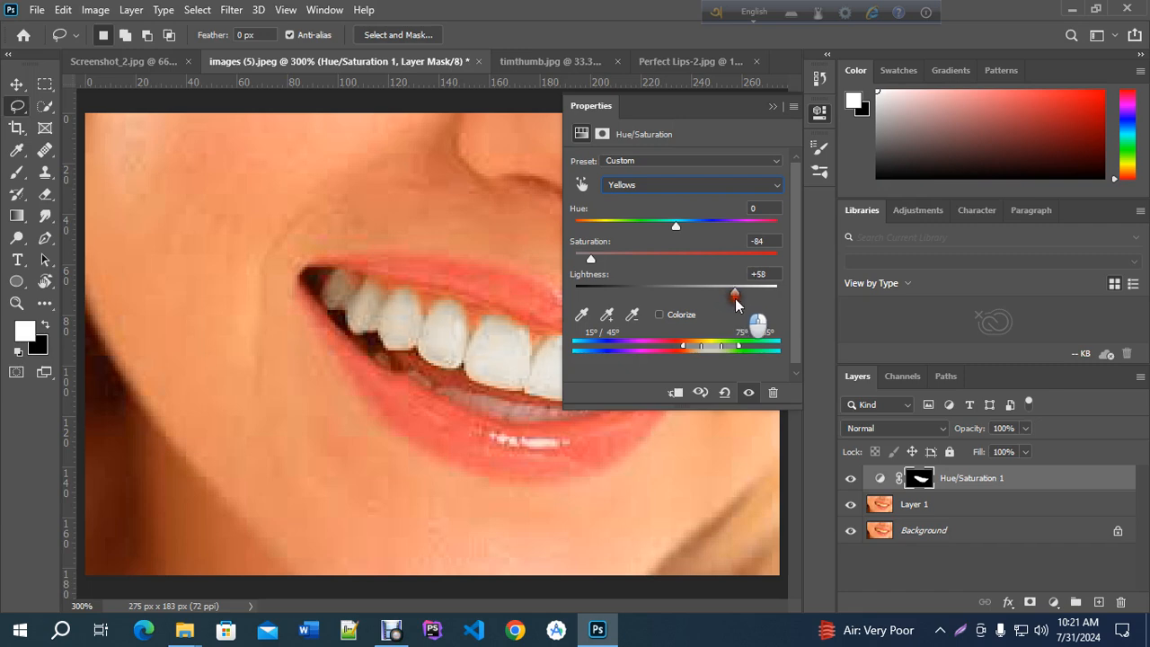
click(773, 107)
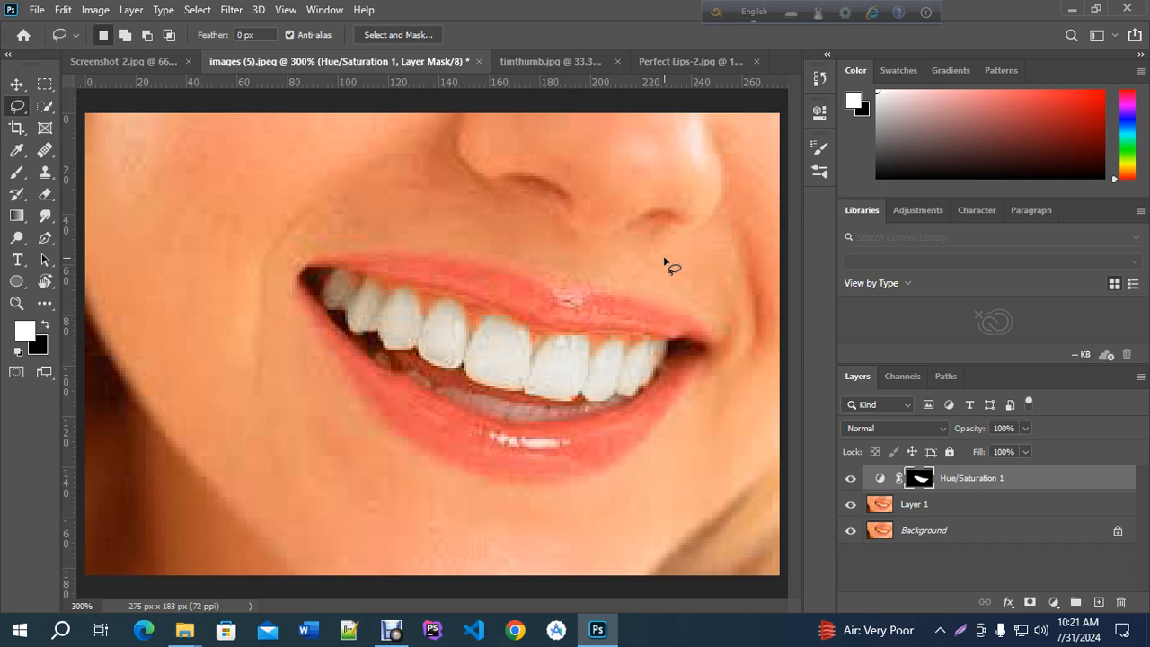
Compare the teeth before and after whitening by hiding and reshowing the Hue/Saturation adjustment layer.
click(850, 480)
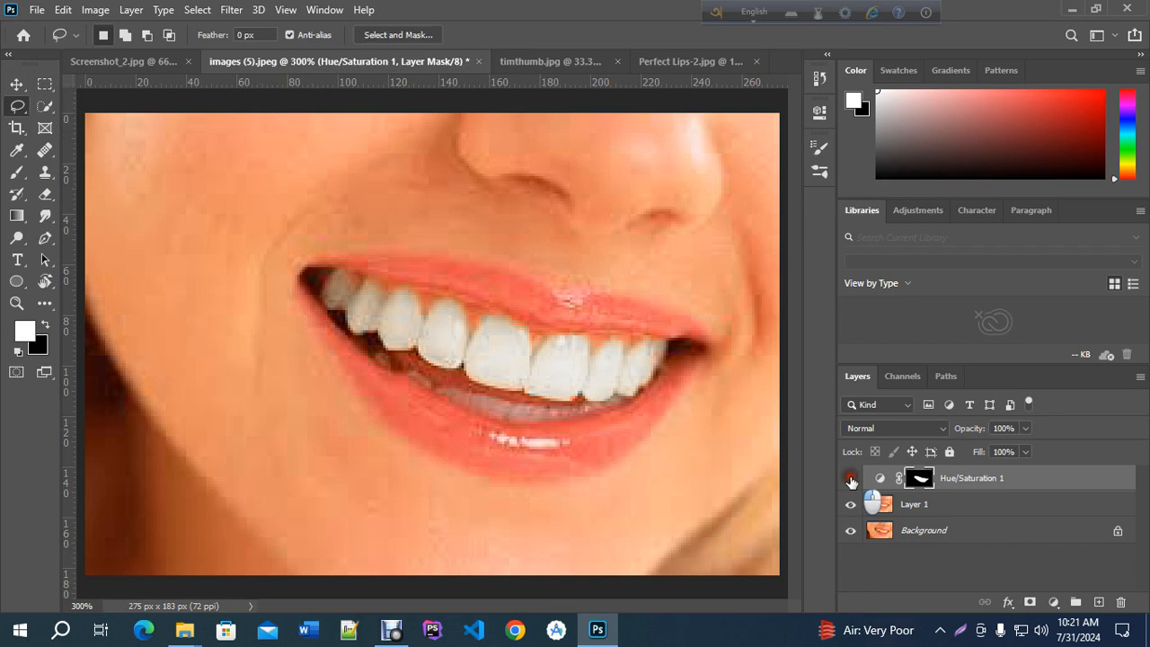
click(851, 480)
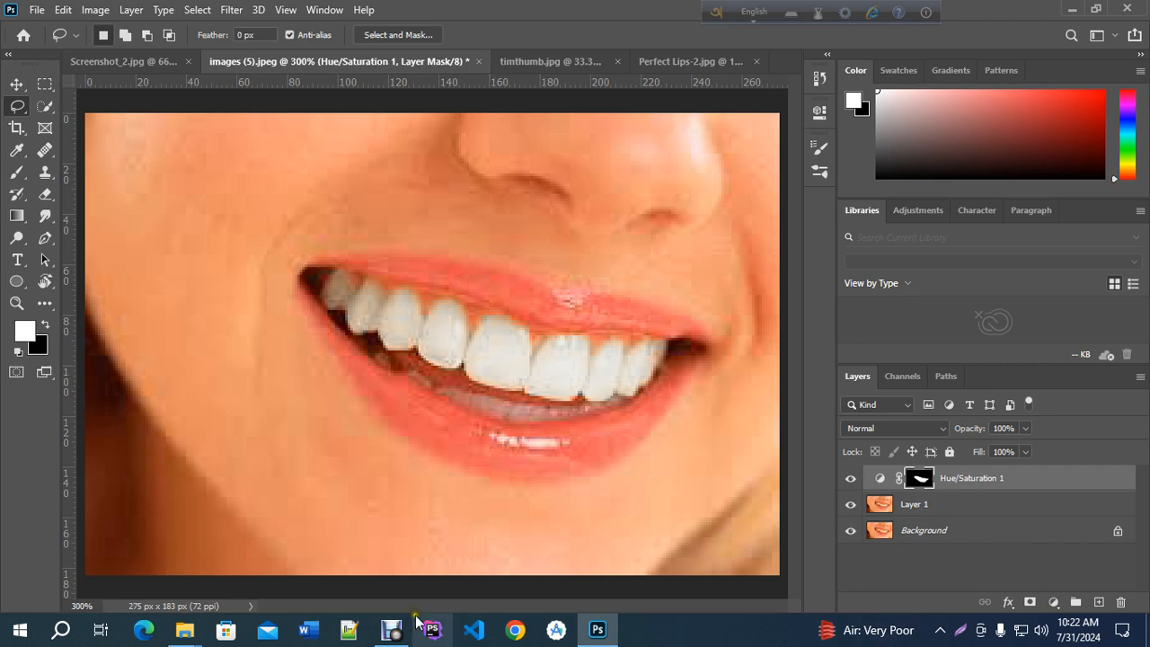
click(391, 629)
click(395, 500)
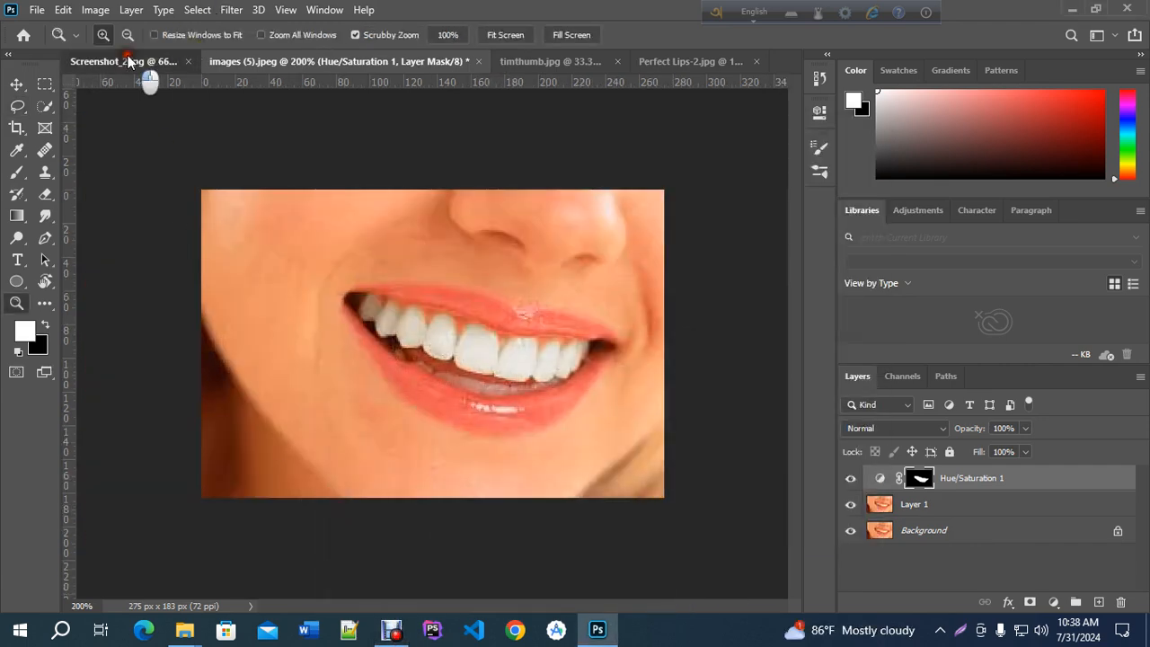
Switch to the Screenshot_2.jpg portrait and duplicate its Background layer.
click(128, 61)
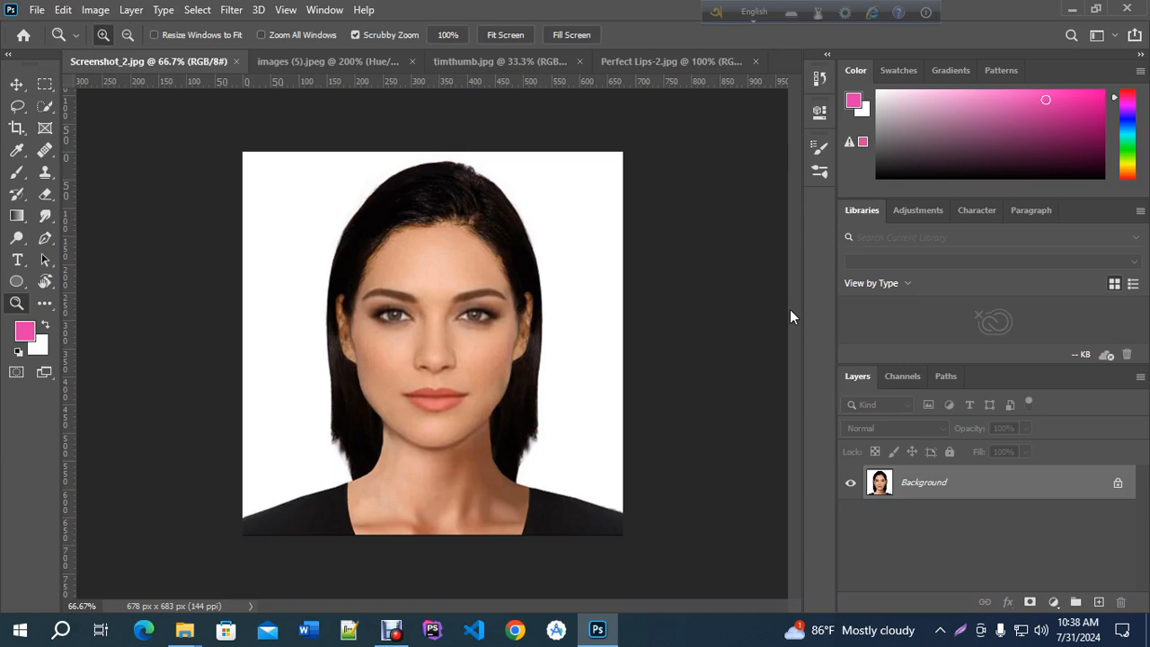
key(ctrl+j)
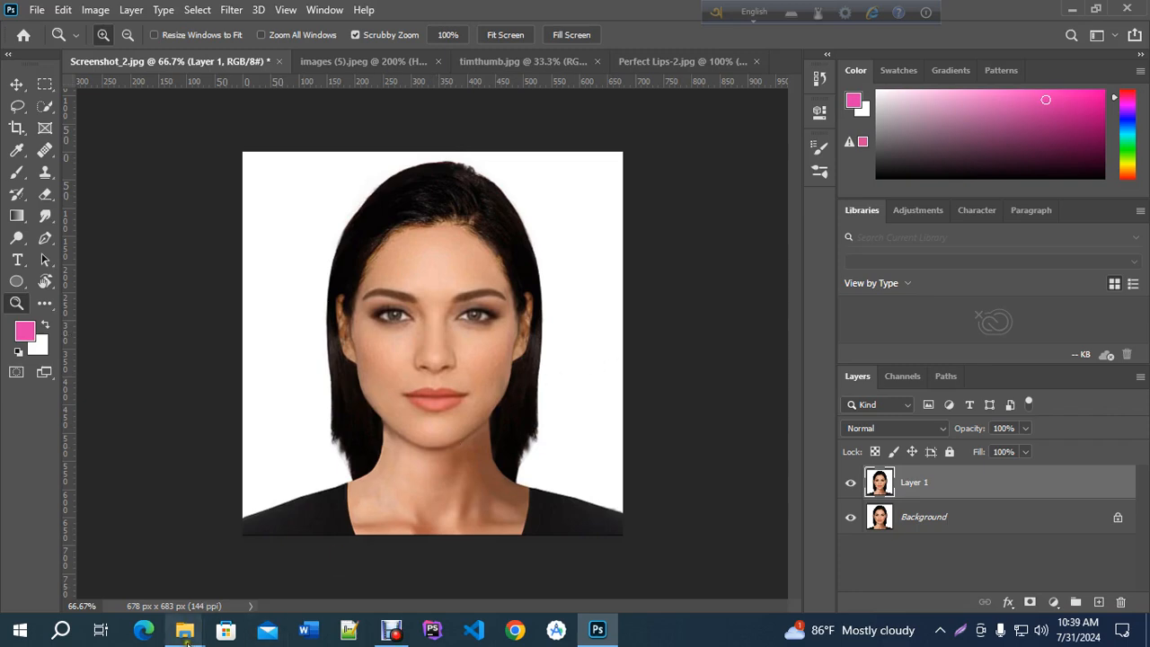
Open Screenshot_1.jpg from the New folder on the Desktop, study where the contour and highlight shades go, and return to Photoshop.
mouse_move(186, 634)
click(153, 589)
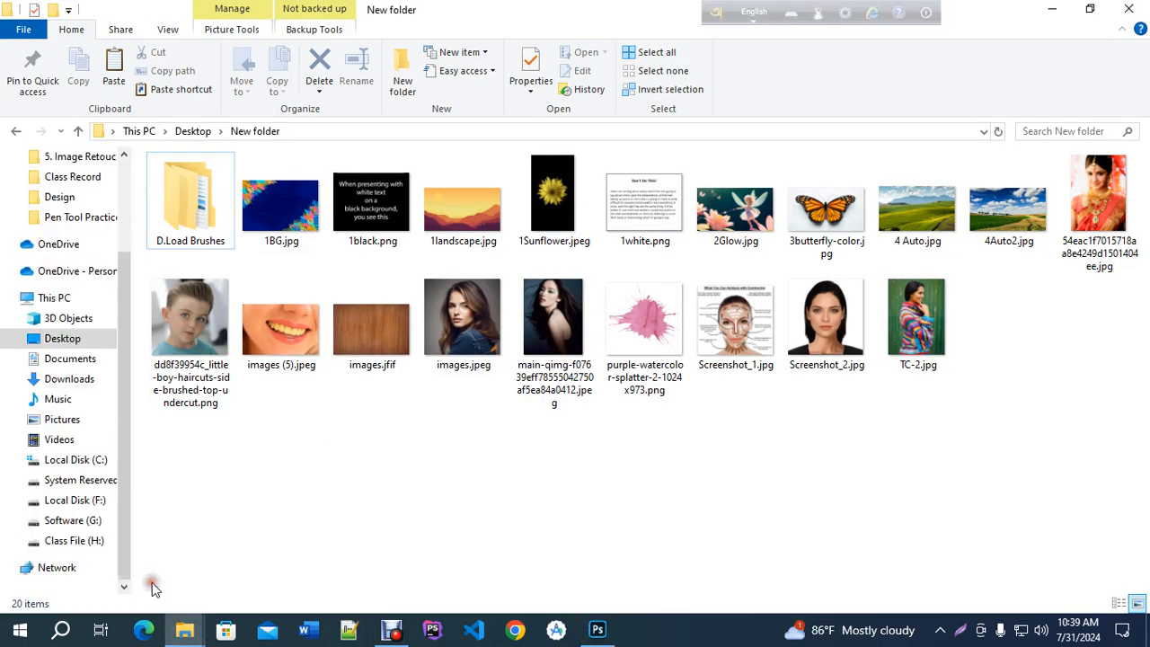
double_click(743, 334)
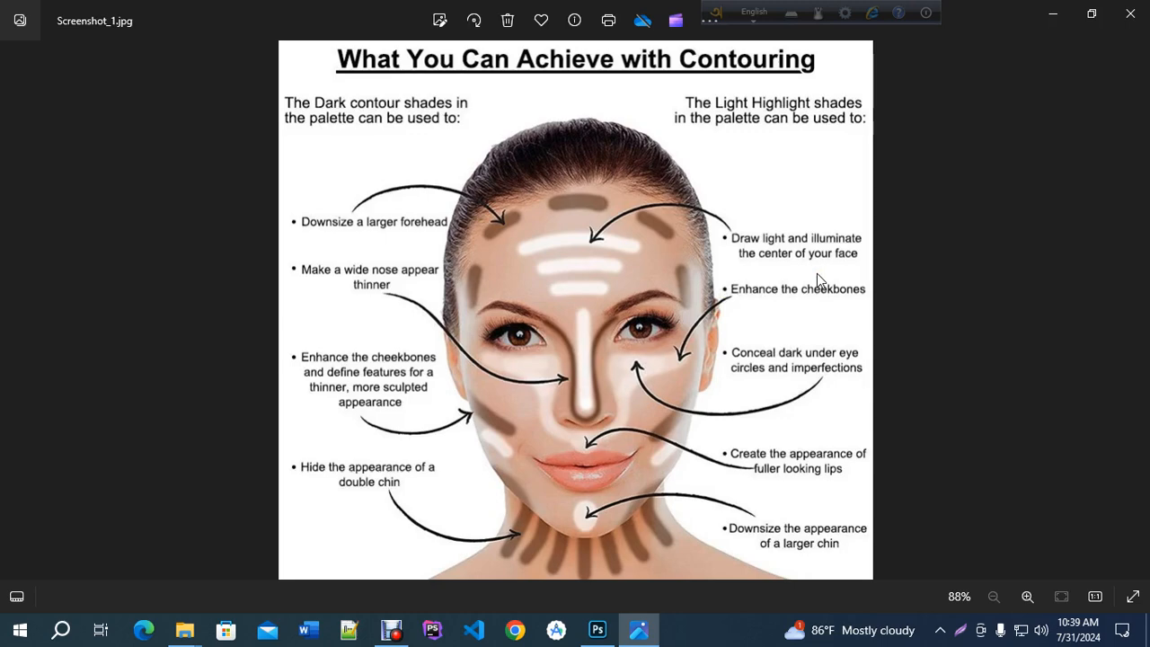
click(595, 633)
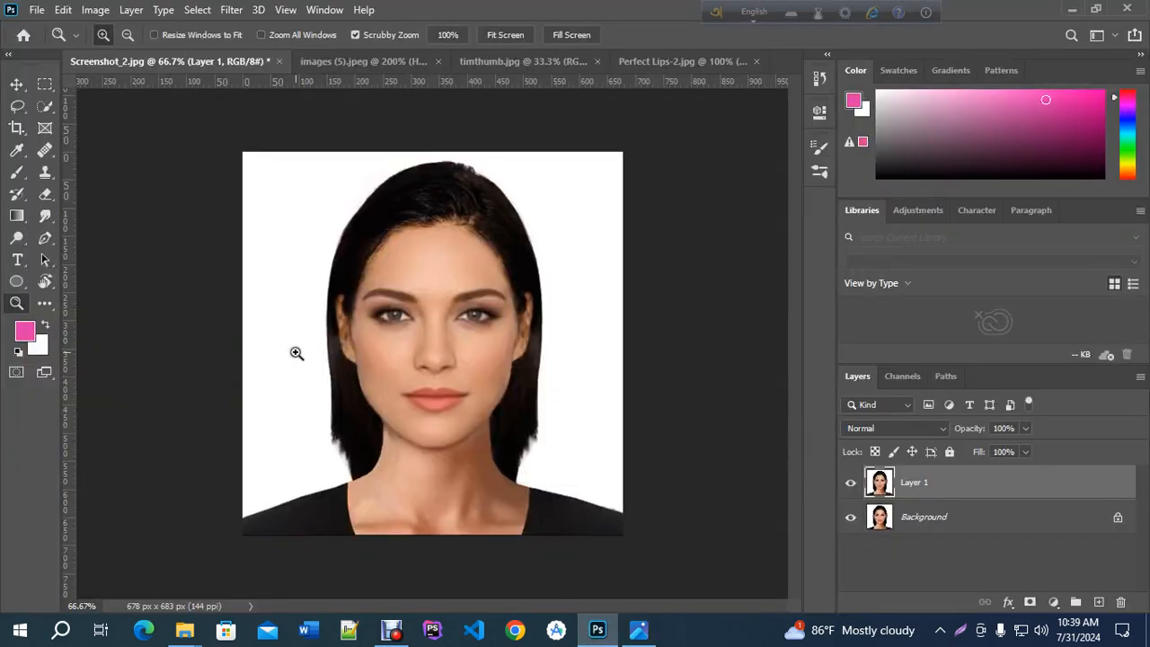
Choose the Burn tool for Layer 1 and check the dark contour areas in the Screenshot_1.jpg reference image.
click(17, 84)
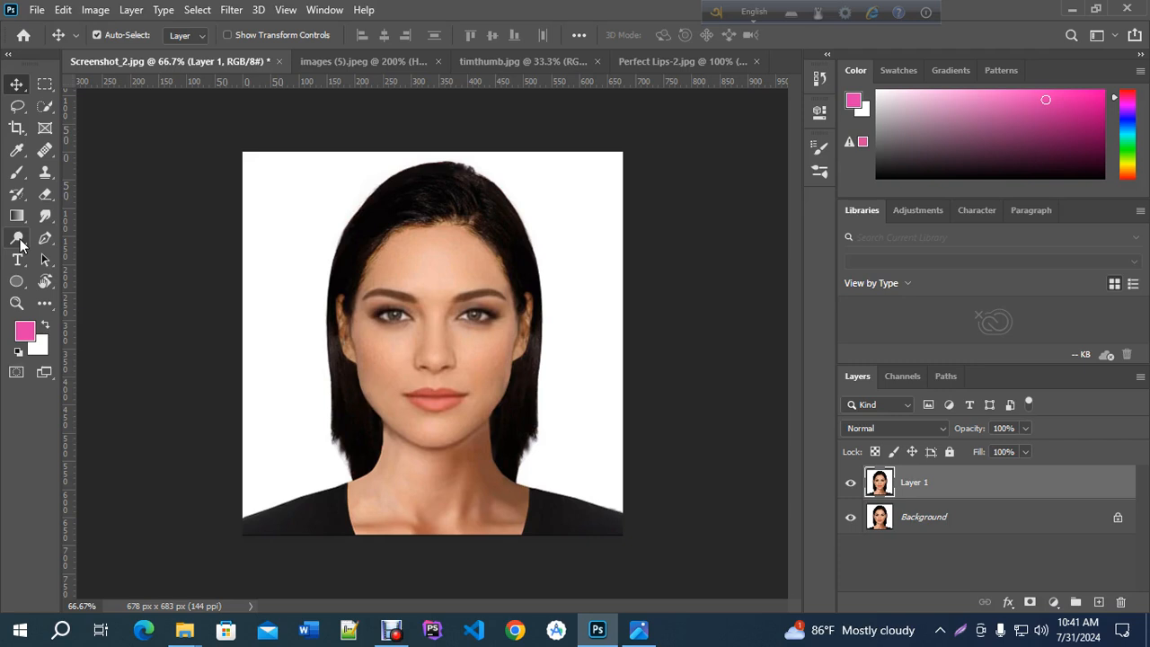
click(18, 239)
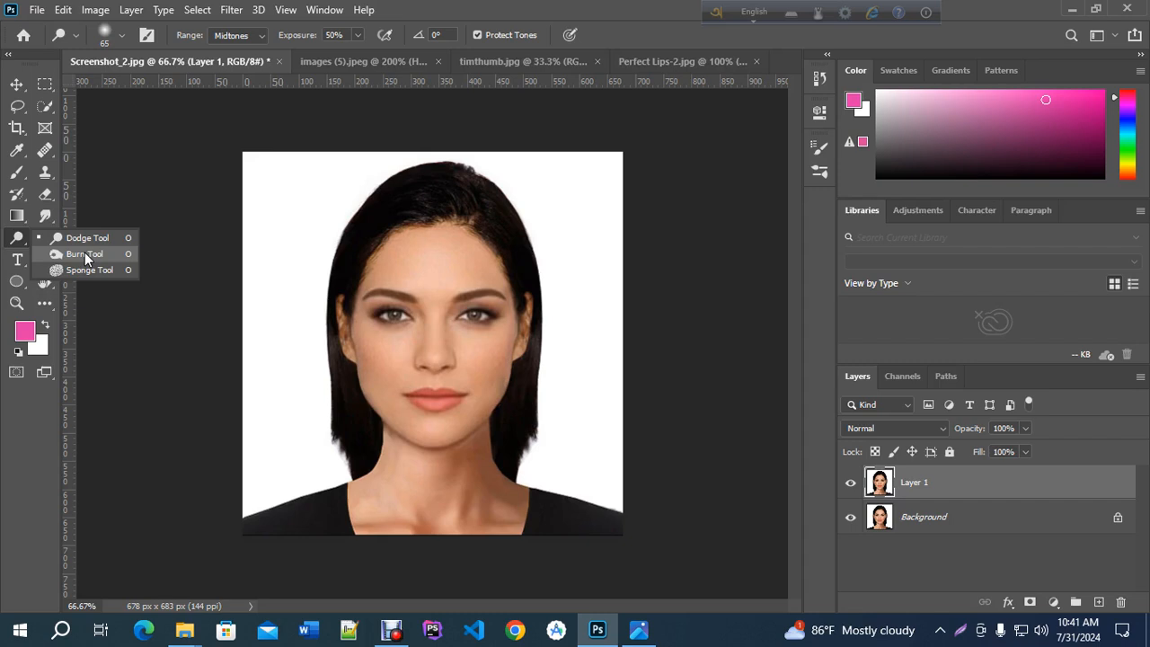
click(86, 256)
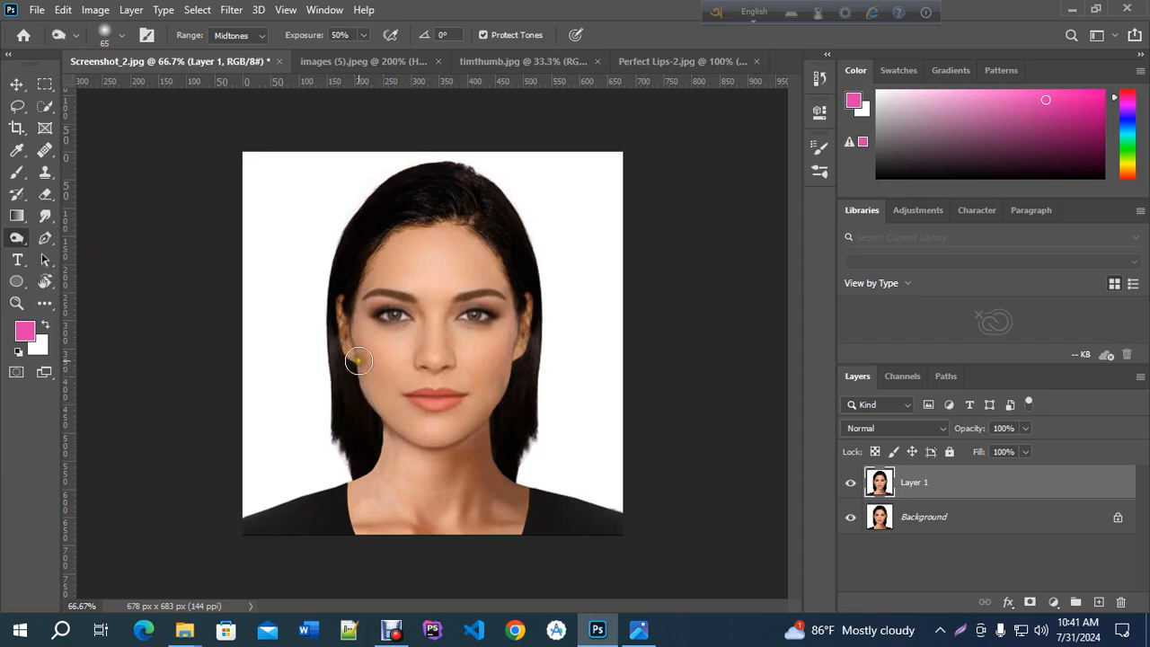
click(639, 629)
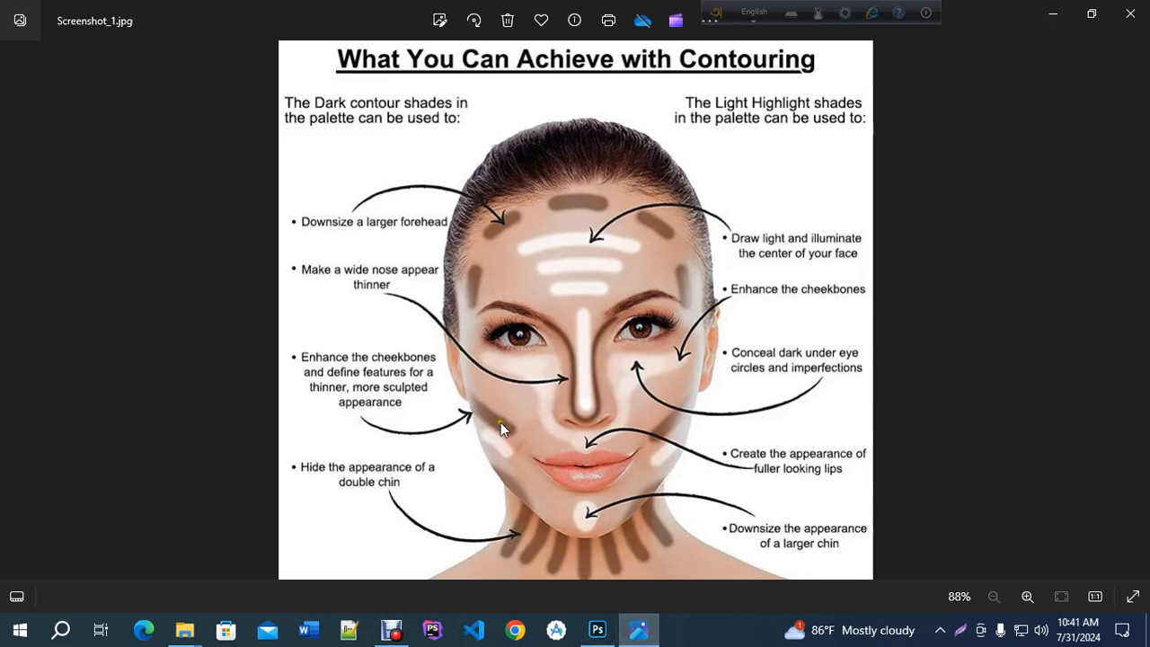
click(597, 628)
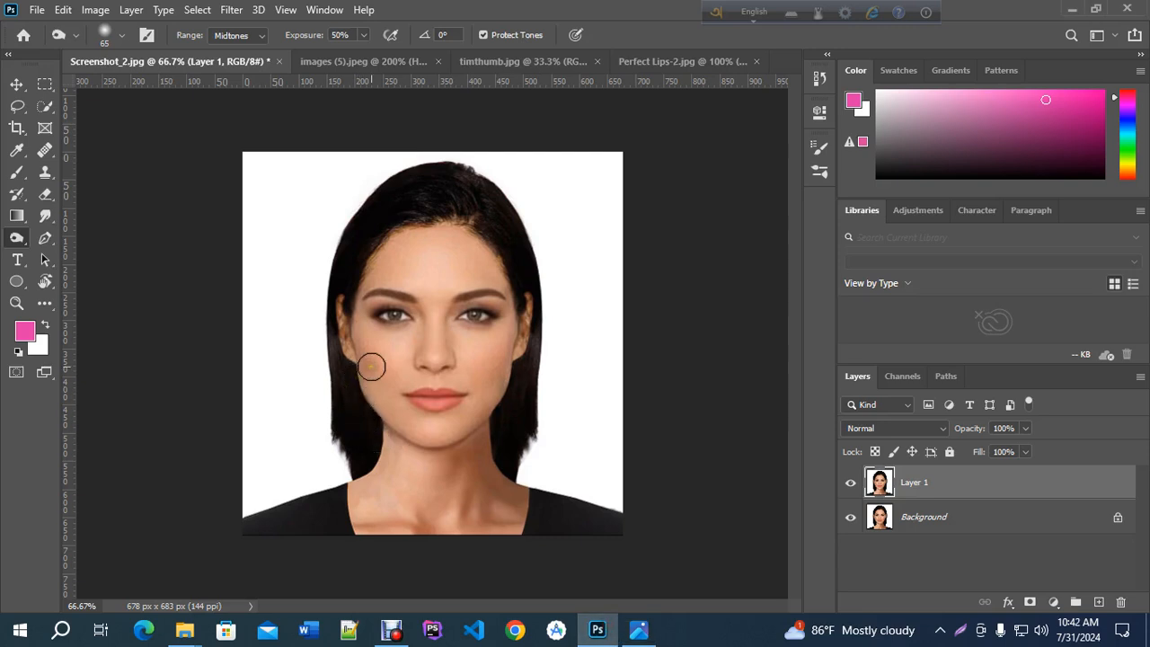
Burn contour shading below both cheekbones with a 45 px soft brush at Midtones and 50% exposure, undoing the excess strokes.
key(bracketleft)
click(120, 42)
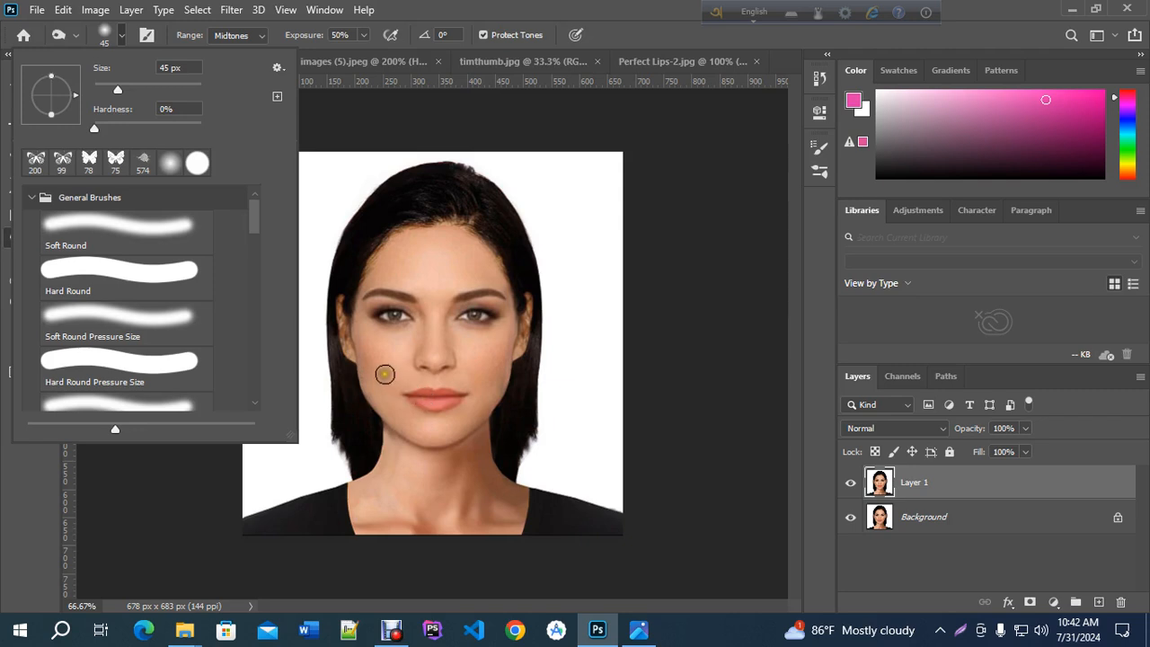
click(123, 36)
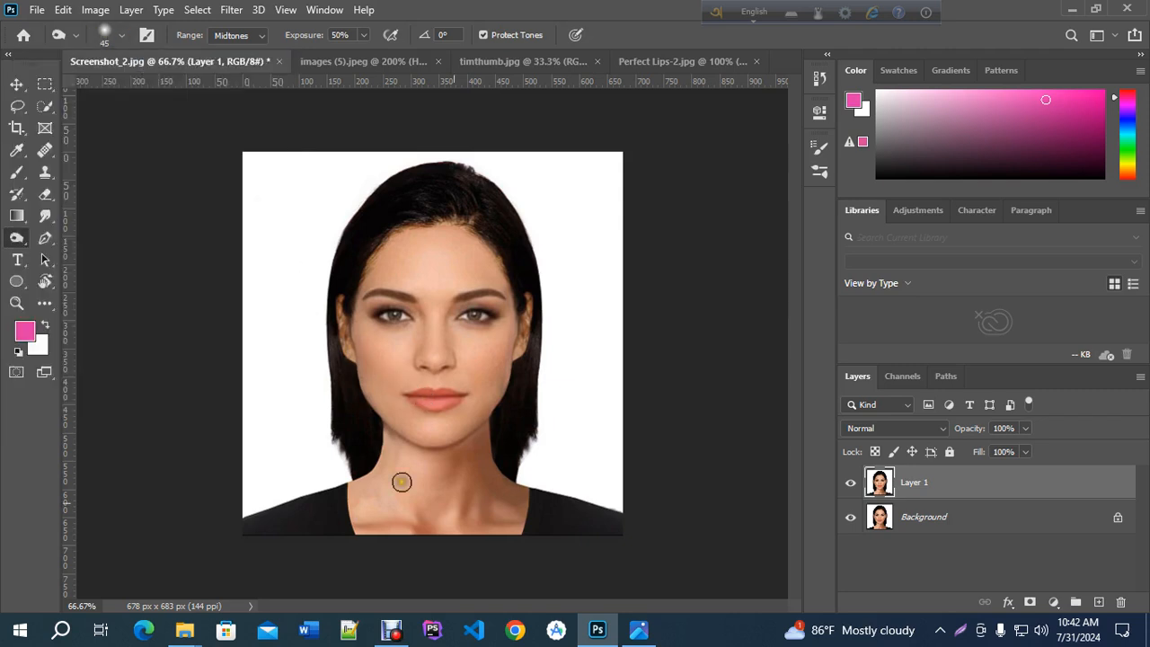
mouse_move(361, 359)
mouse_down()
mouse_move(393, 393)
mouse_move(377, 387)
mouse_up()
mouse_move(508, 366)
mouse_down()
mouse_move(476, 395)
mouse_move(485, 385)
mouse_move(510, 395)
mouse_move(512, 363)
mouse_up()
mouse_move(386, 403)
mouse_down()
mouse_move(367, 378)
mouse_move(383, 398)
mouse_up()
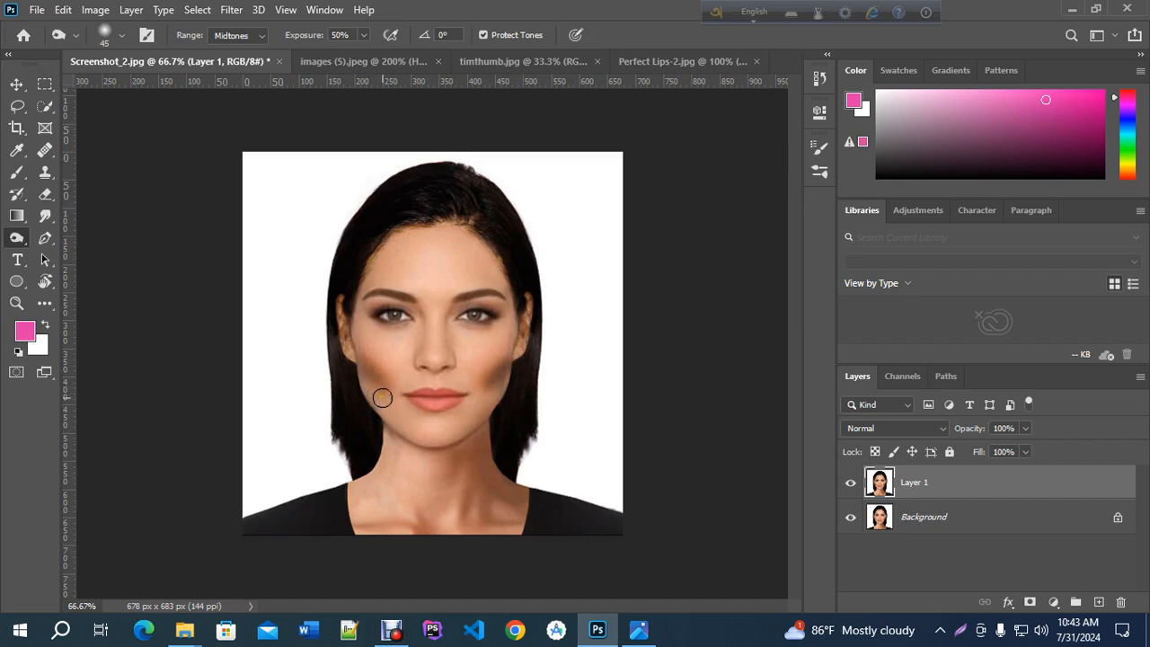
key(ctrl+z)
key(ctrl+z)
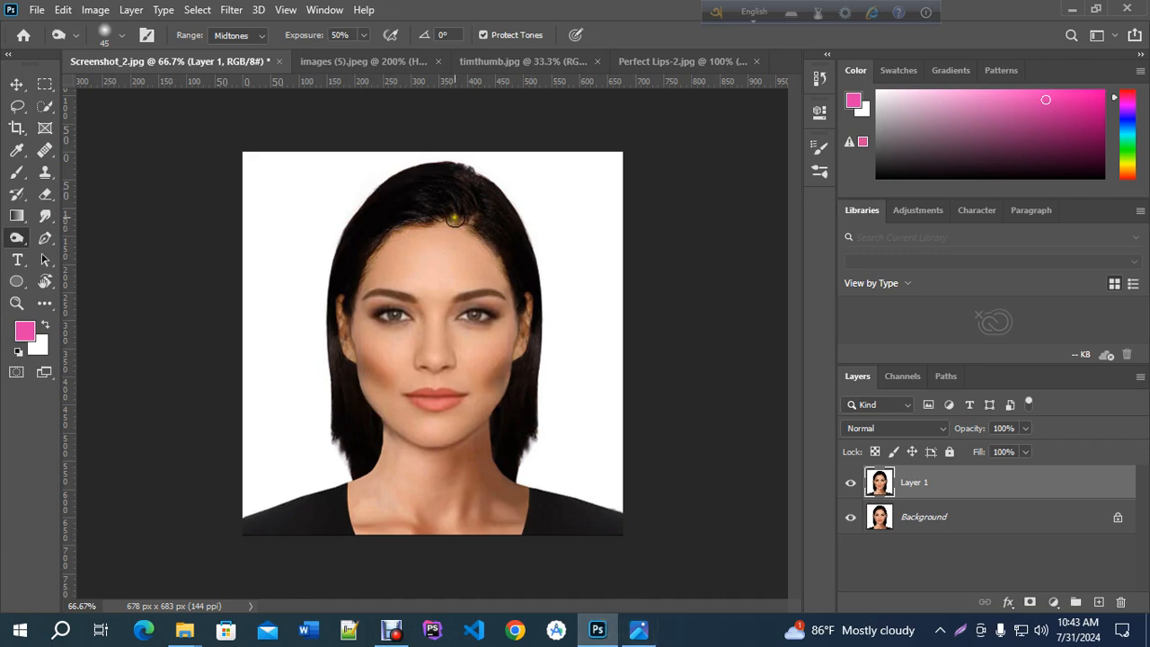
Burn along the hairline from the centre of the forehead to both ears and across the neck below the chin.
mouse_move(455, 222)
mouse_down()
mouse_move(513, 272)
mouse_move(541, 343)
mouse_up()
mouse_move(456, 222)
mouse_down()
mouse_move(389, 235)
mouse_move(347, 308)
mouse_up()
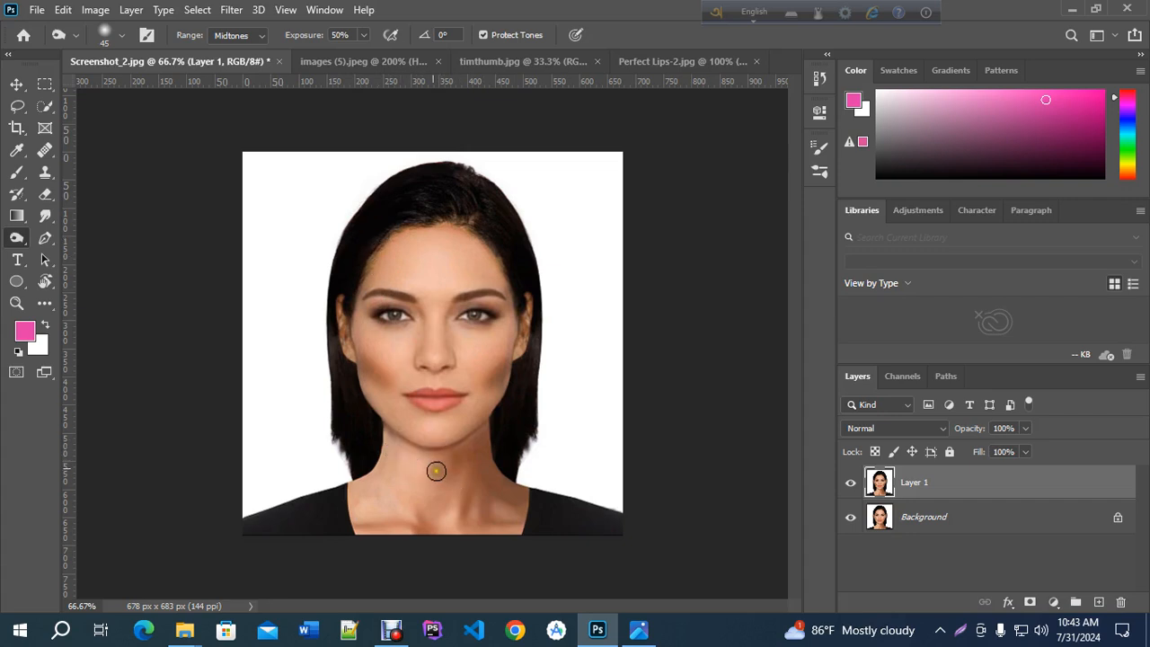
mouse_move(398, 446)
mouse_down()
mouse_move(443, 463)
mouse_move(399, 467)
mouse_move(460, 489)
mouse_up()
Switch to the Dodge tool and check the highlight areas in the Screenshot_1.jpg reference image.
click(639, 629)
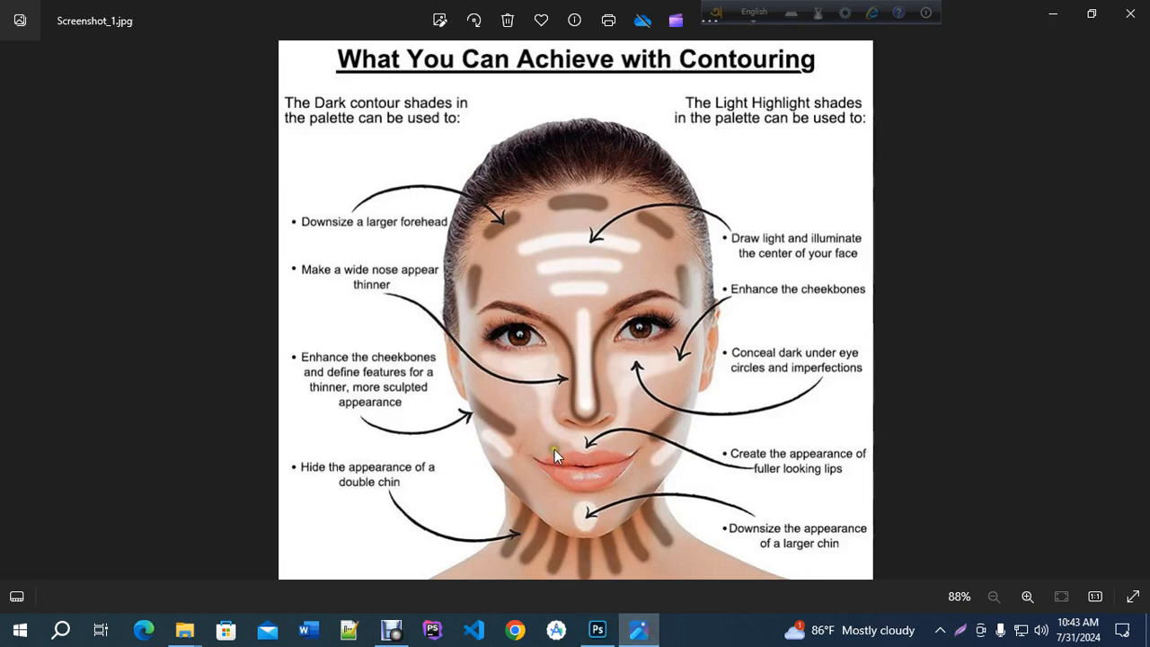
click(597, 629)
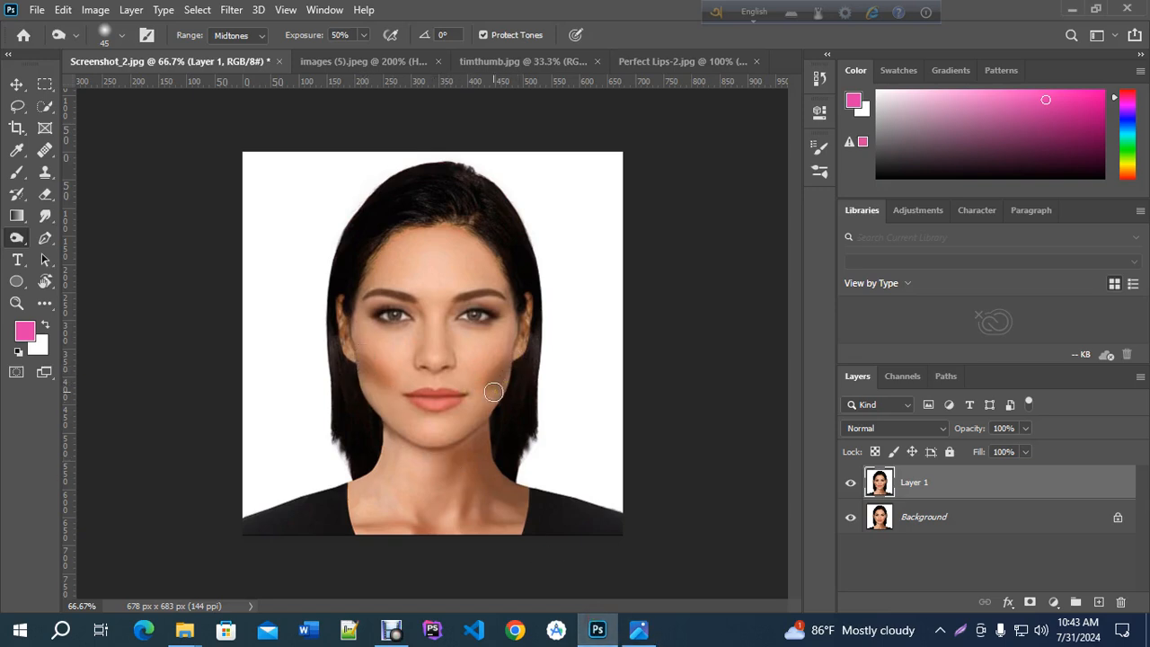
click(22, 238)
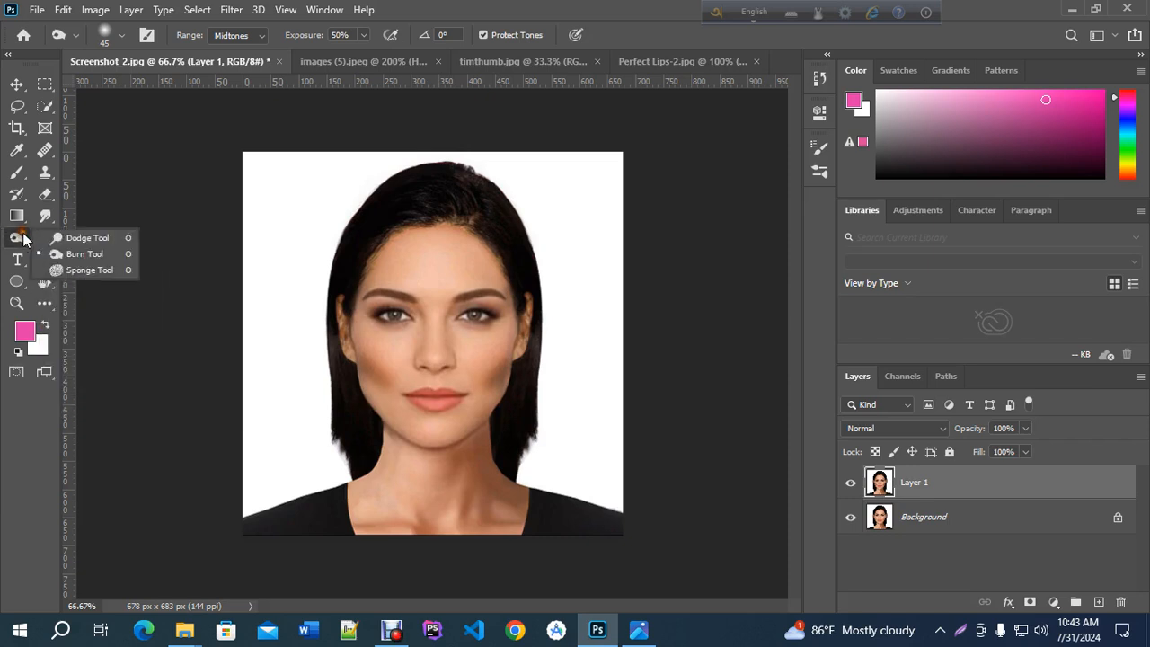
click(90, 238)
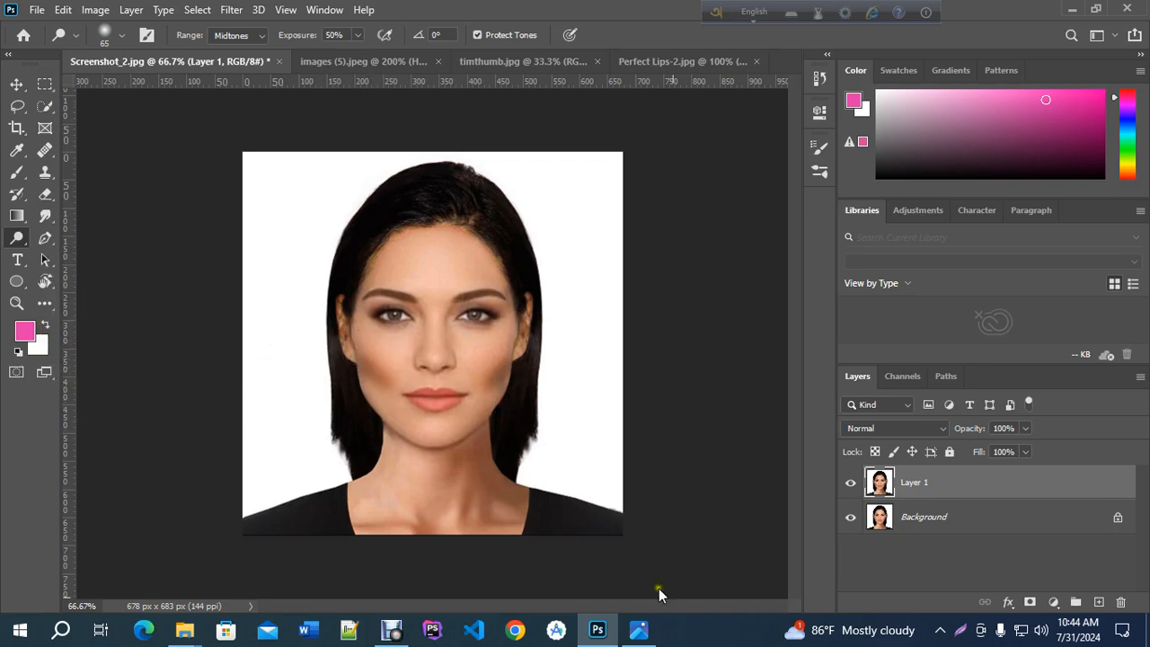
click(636, 632)
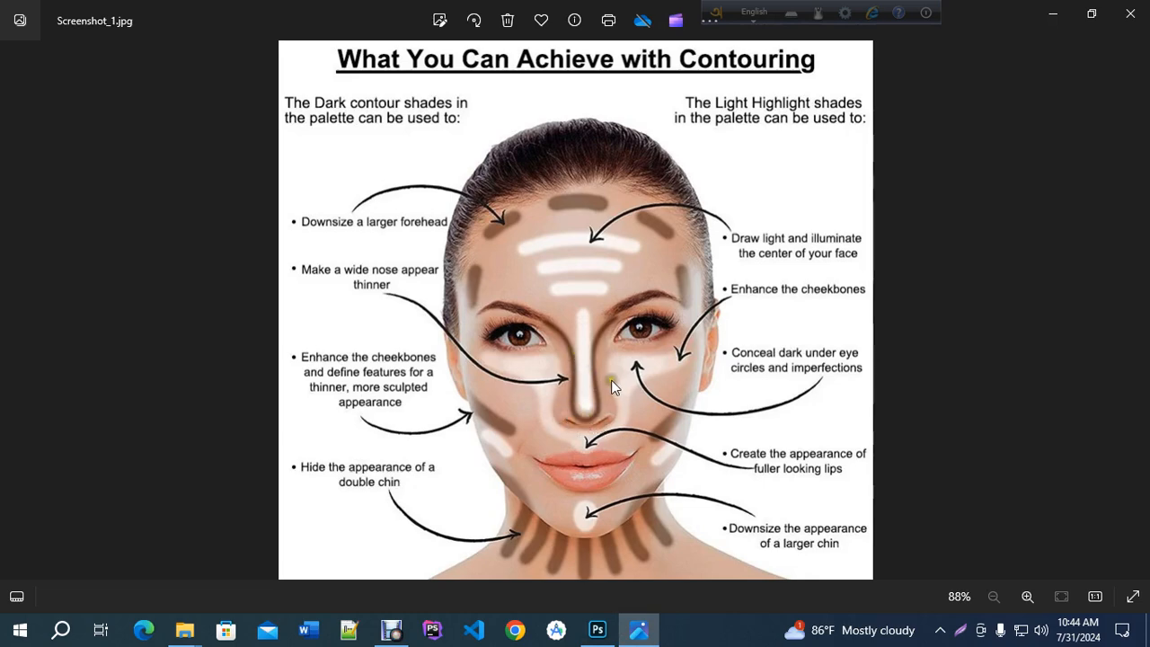
mouse_move(631, 636)
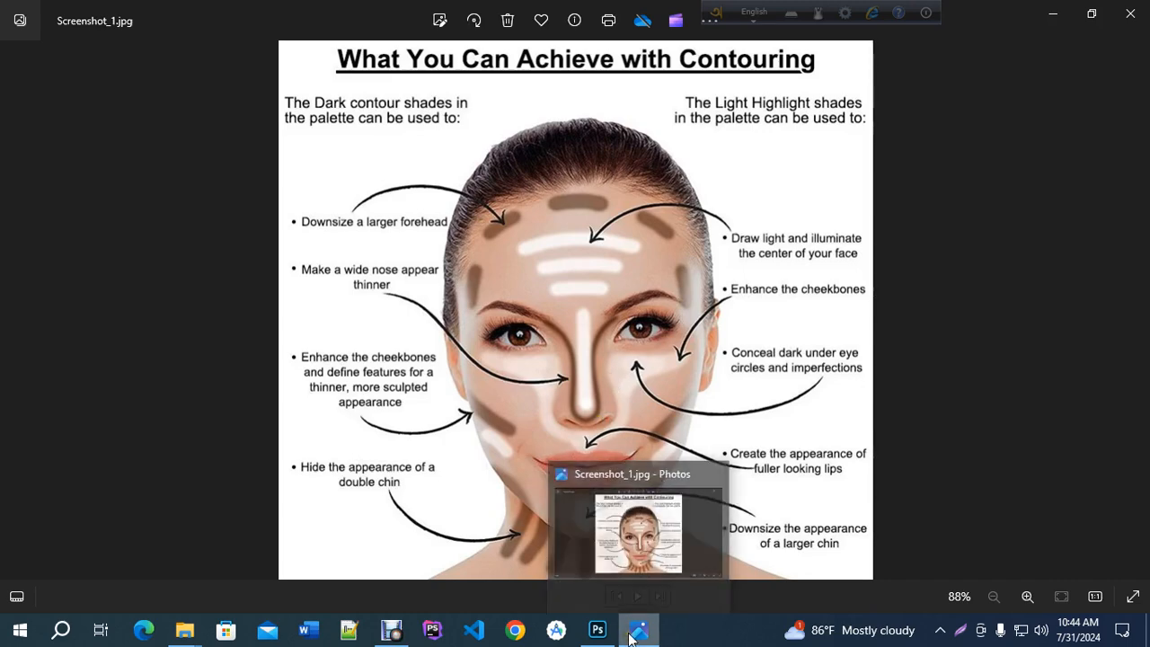
click(632, 636)
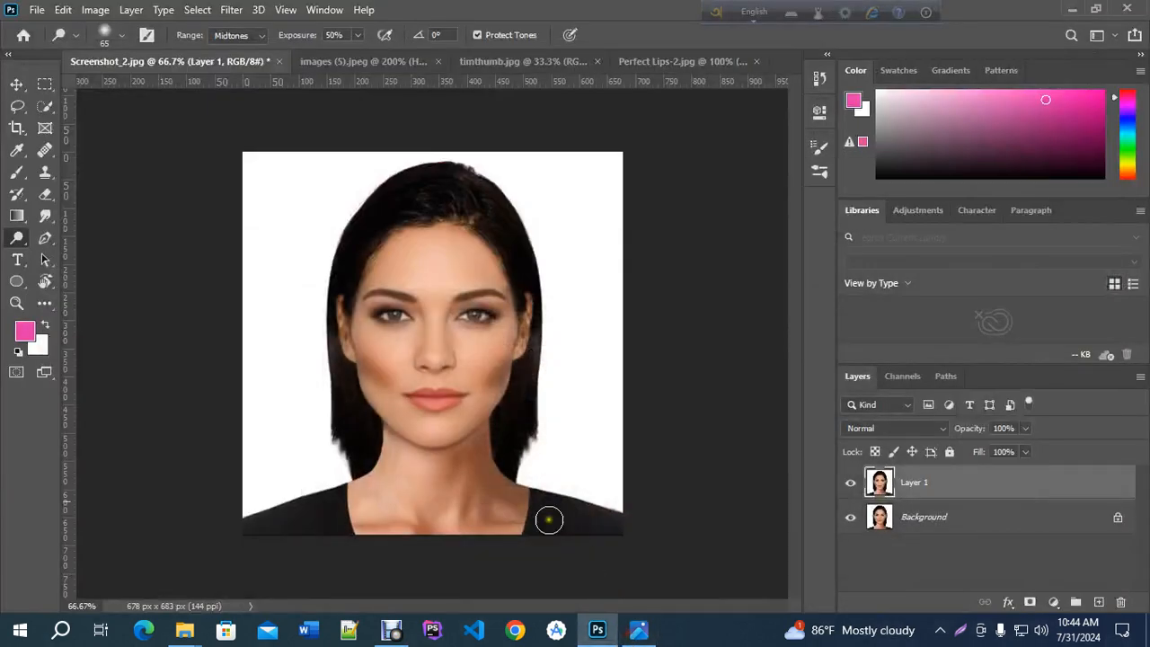
Dodge highlights under both eyes, on the centre of the forehead and down the nose bridge with a 65 px brush.
mouse_move(373, 333)
mouse_down()
mouse_move(390, 347)
mouse_move(405, 337)
mouse_move(375, 326)
mouse_move(387, 336)
mouse_move(390, 321)
mouse_up()
mouse_move(480, 348)
mouse_down()
mouse_move(473, 334)
mouse_move(503, 326)
mouse_move(455, 381)
mouse_move(407, 262)
mouse_move(465, 266)
mouse_move(423, 255)
mouse_move(452, 248)
mouse_move(453, 270)
mouse_up()
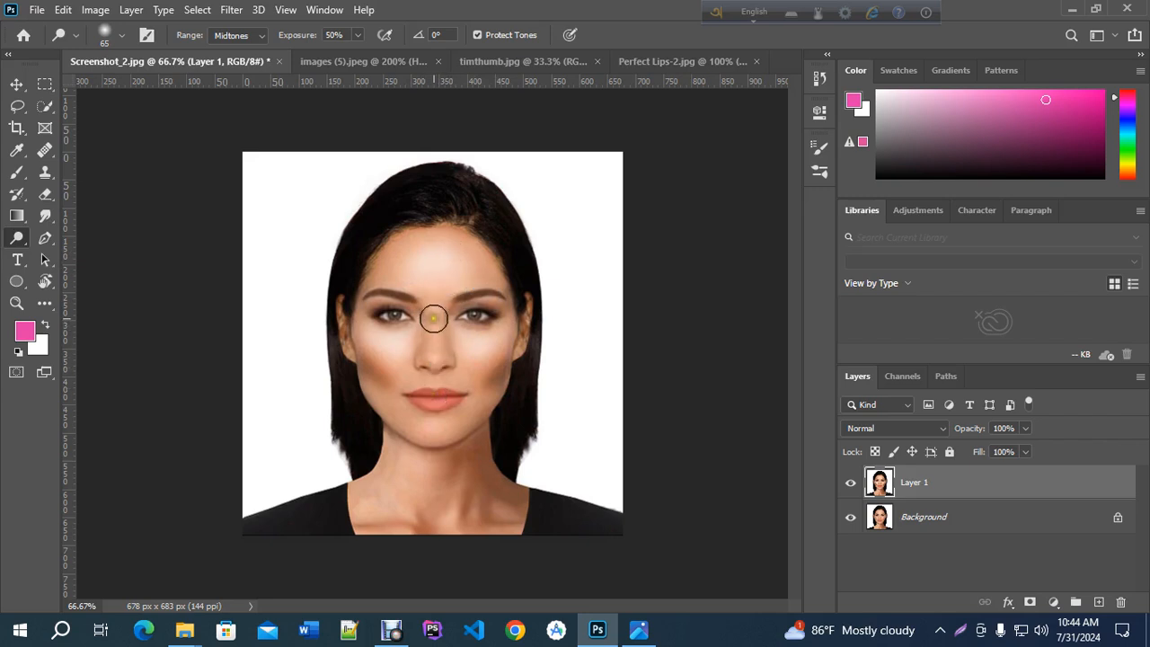
drag(433, 319, 436, 354)
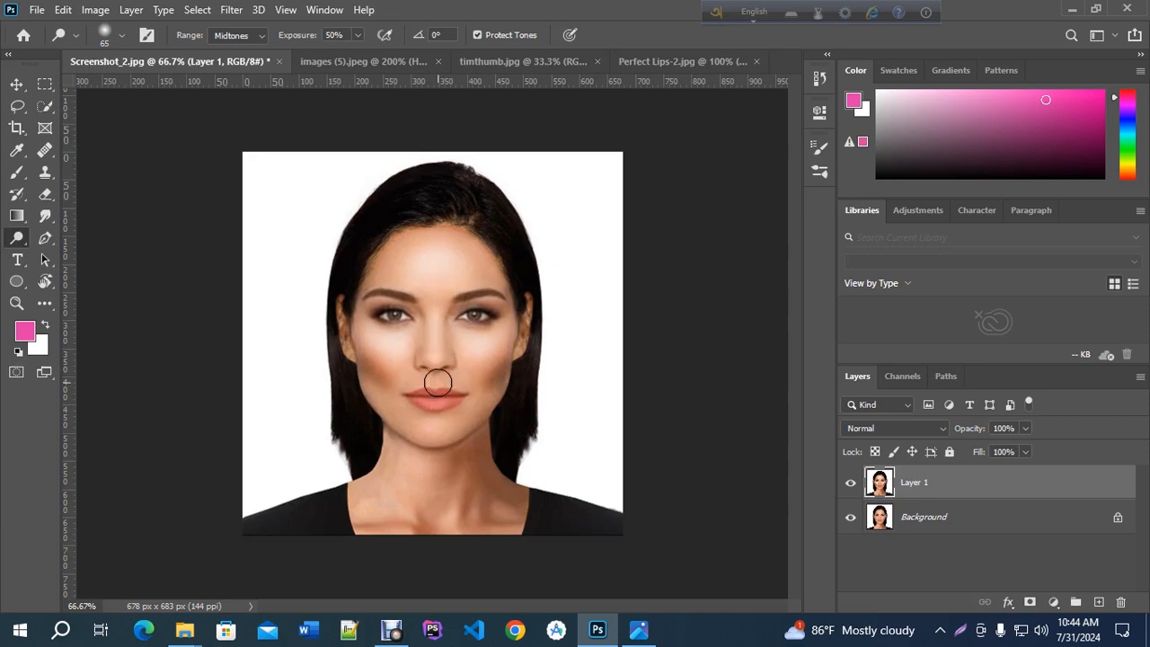
Reduce the Dodge brush to 35 px and highlight the area above the upper lip and the chin.
key(bracketleft)
key(bracketleft)
key(bracketleft)
click(436, 381)
drag(430, 426, 437, 435)
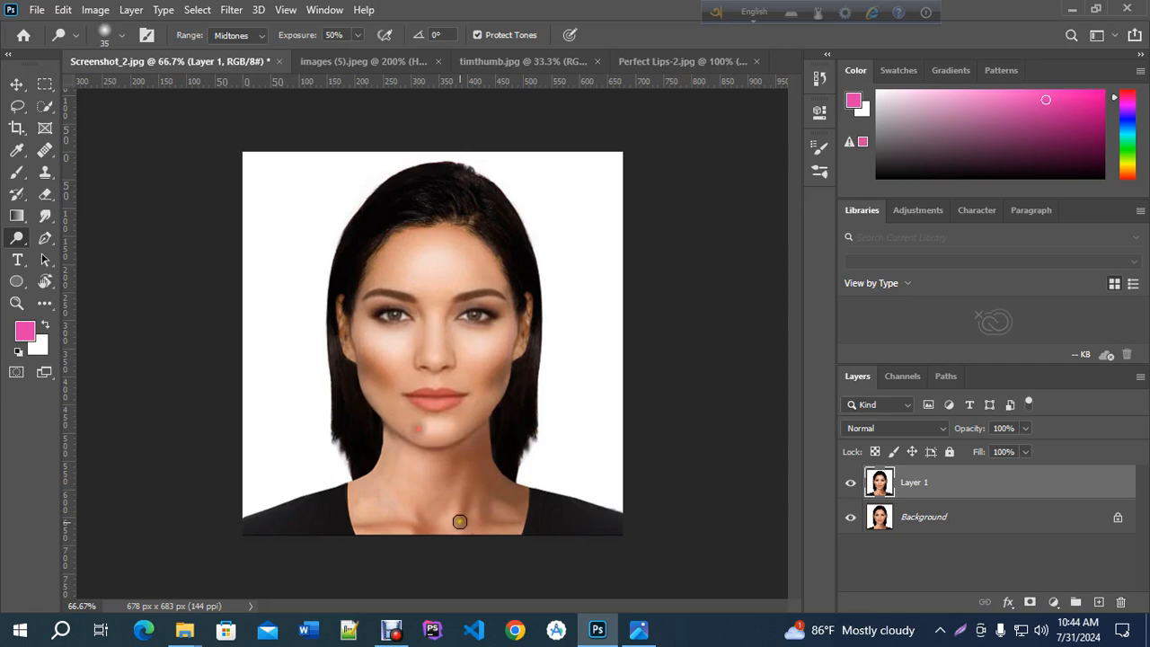
Compare the face before and after contouring by hiding and reshowing Layer 1.
click(848, 484)
click(848, 484)
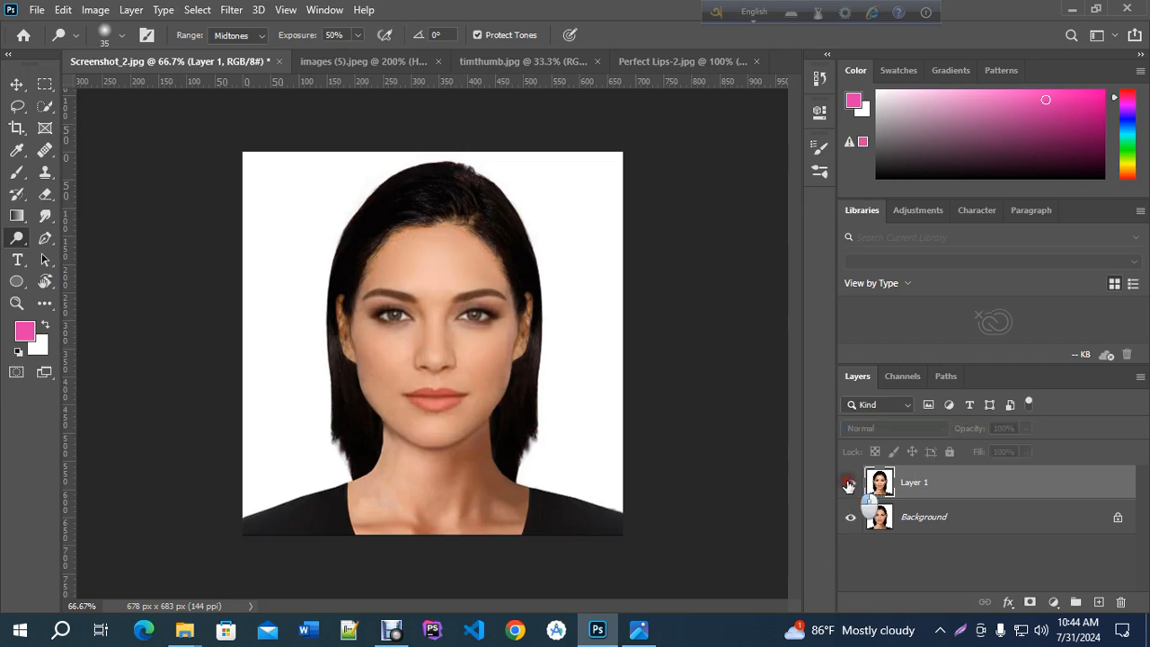
click(848, 484)
click(848, 484)
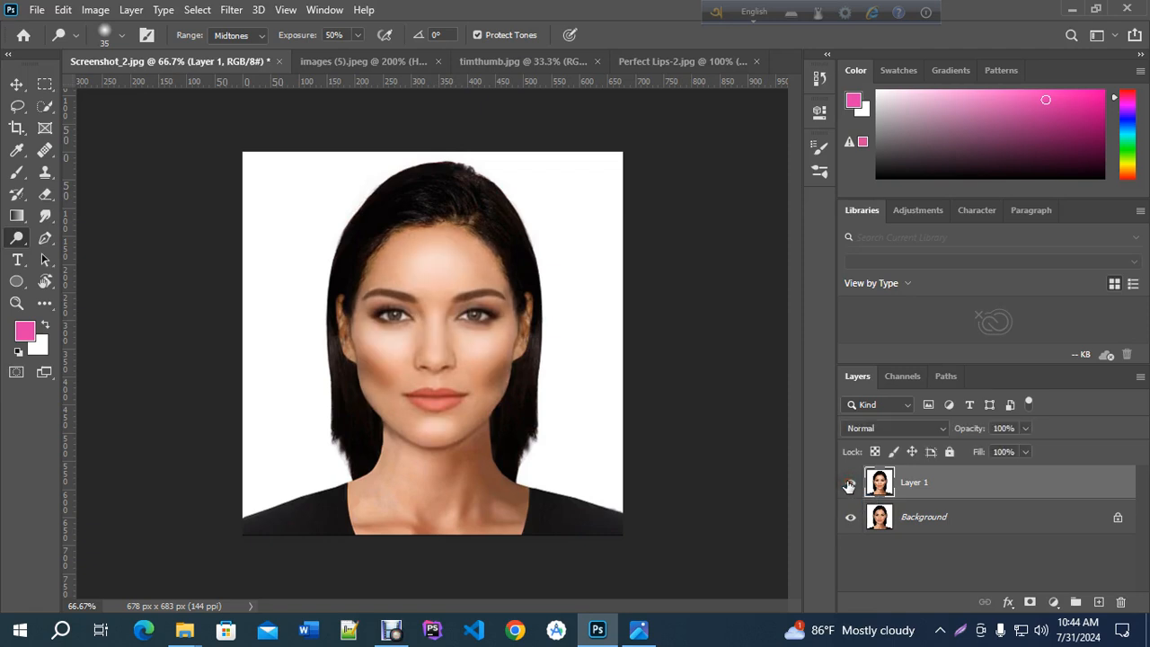
click(848, 483)
click(848, 484)
Switch to the Sponge tool and reduce its brush size to 45 px.
right_click(23, 243)
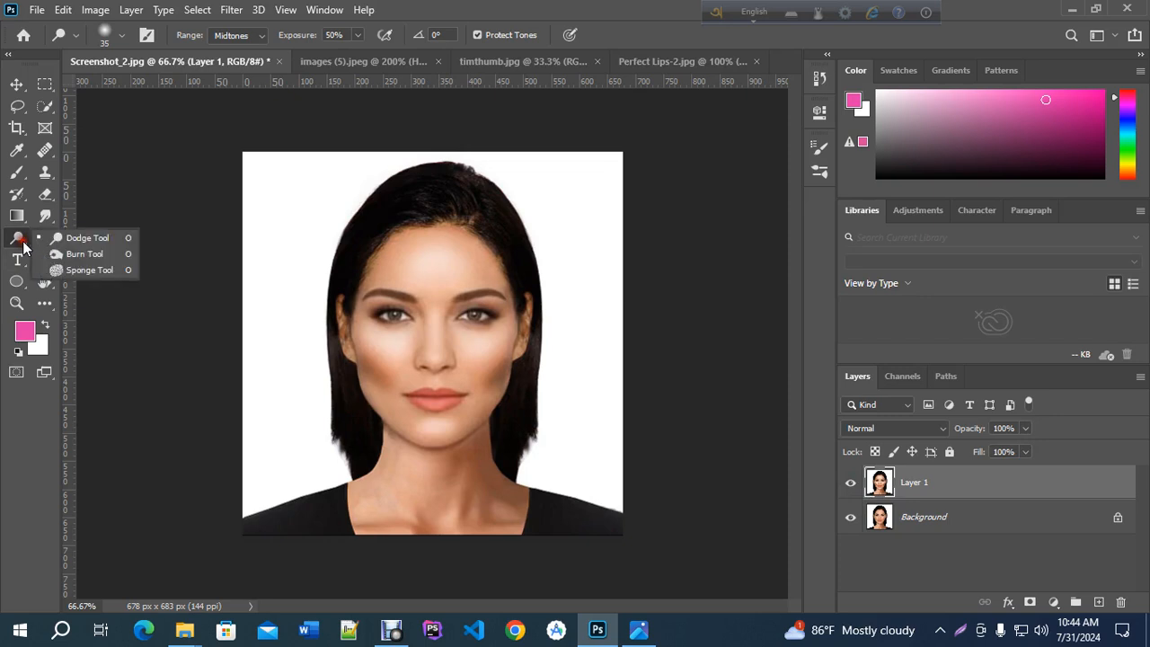
click(97, 271)
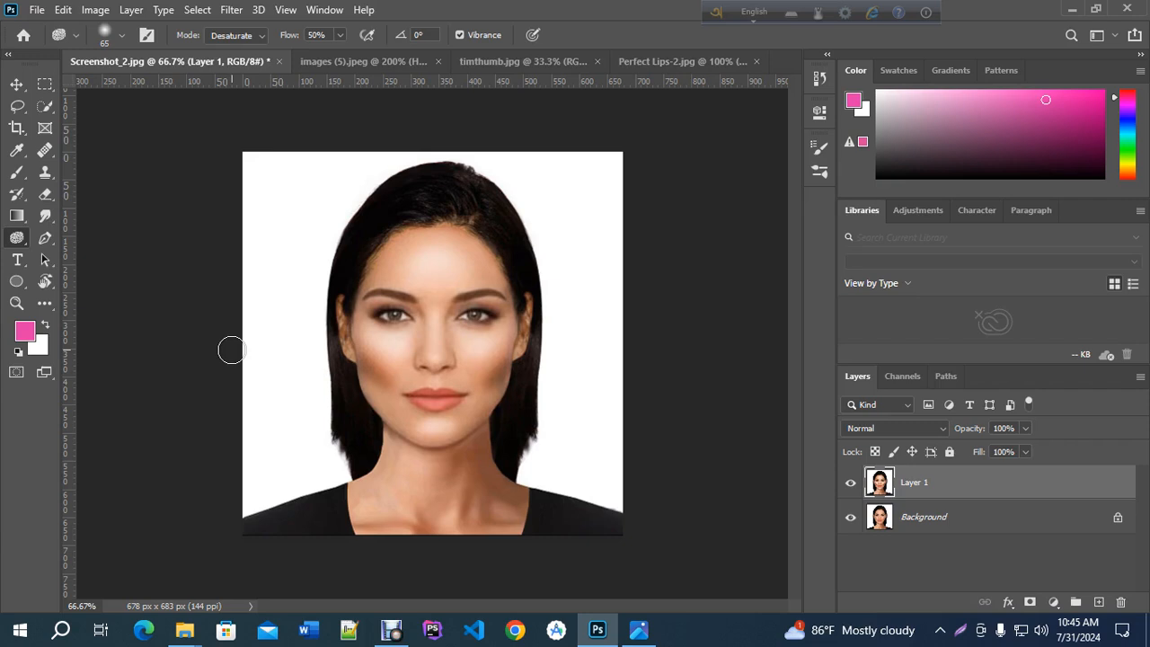
click(232, 351)
key(bracketleft)
Try draining the colour from the lips with the Sponge tool in Desaturate mode at 50% flow.
click(432, 398)
click(431, 401)
mouse_move(432, 400)
mouse_down()
mouse_move(417, 397)
mouse_move(433, 417)
mouse_move(436, 403)
mouse_move(409, 392)
mouse_move(459, 398)
mouse_move(430, 405)
mouse_up()
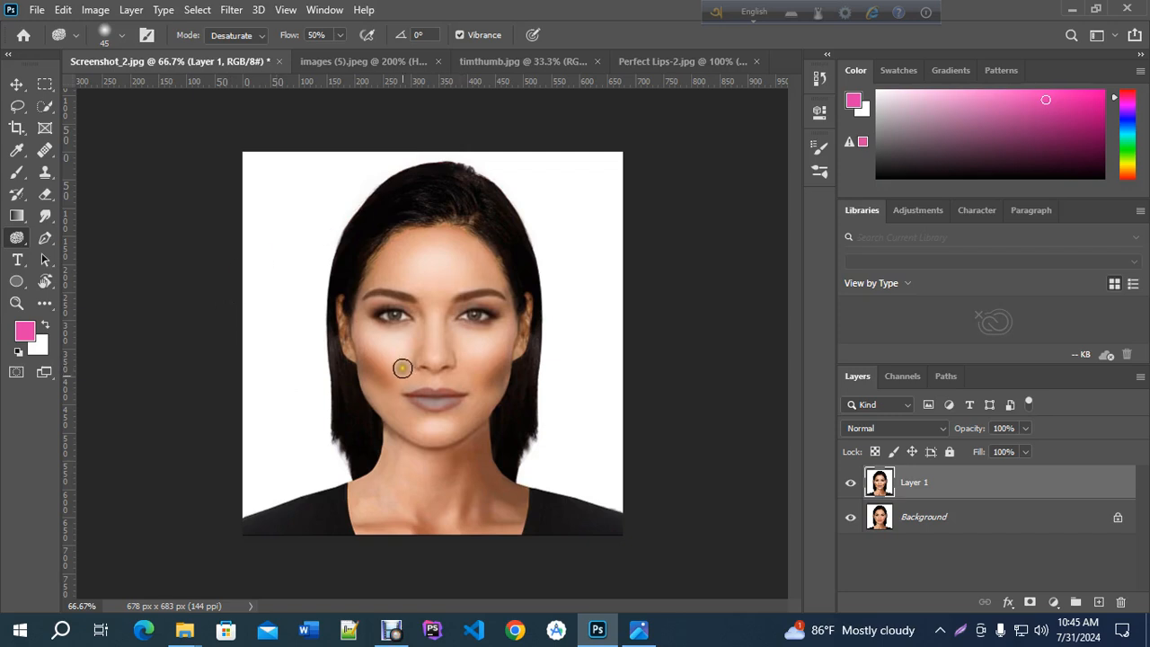
click(425, 409)
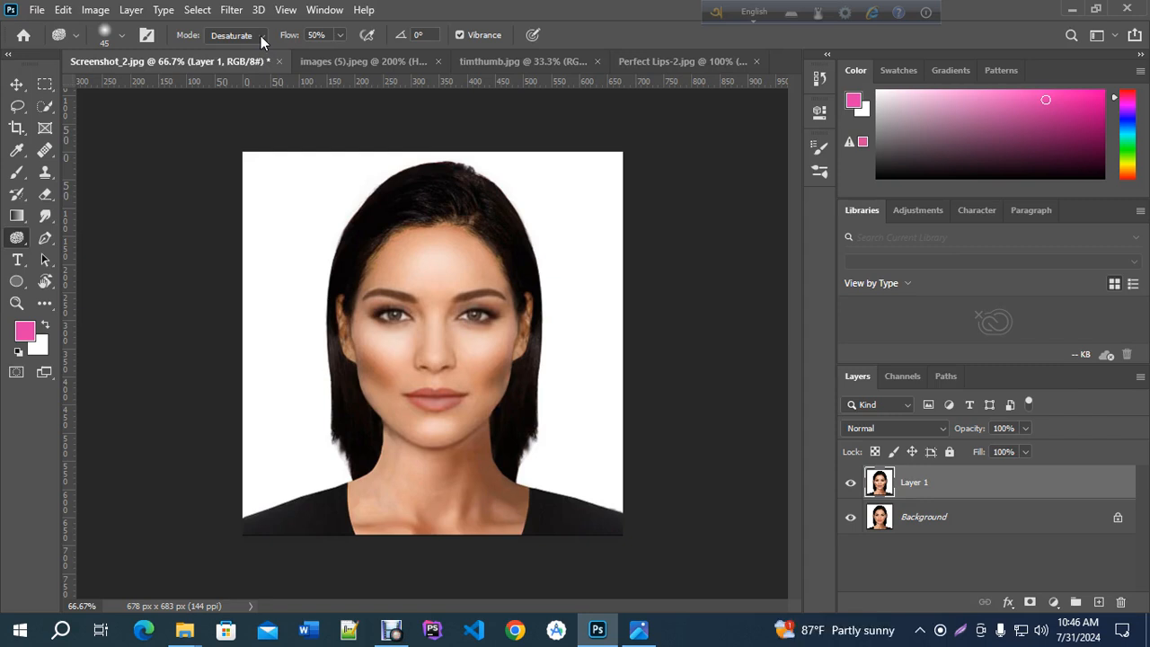
Set the Sponge tool to Saturate mode and intensify the colour of the lips.
click(260, 36)
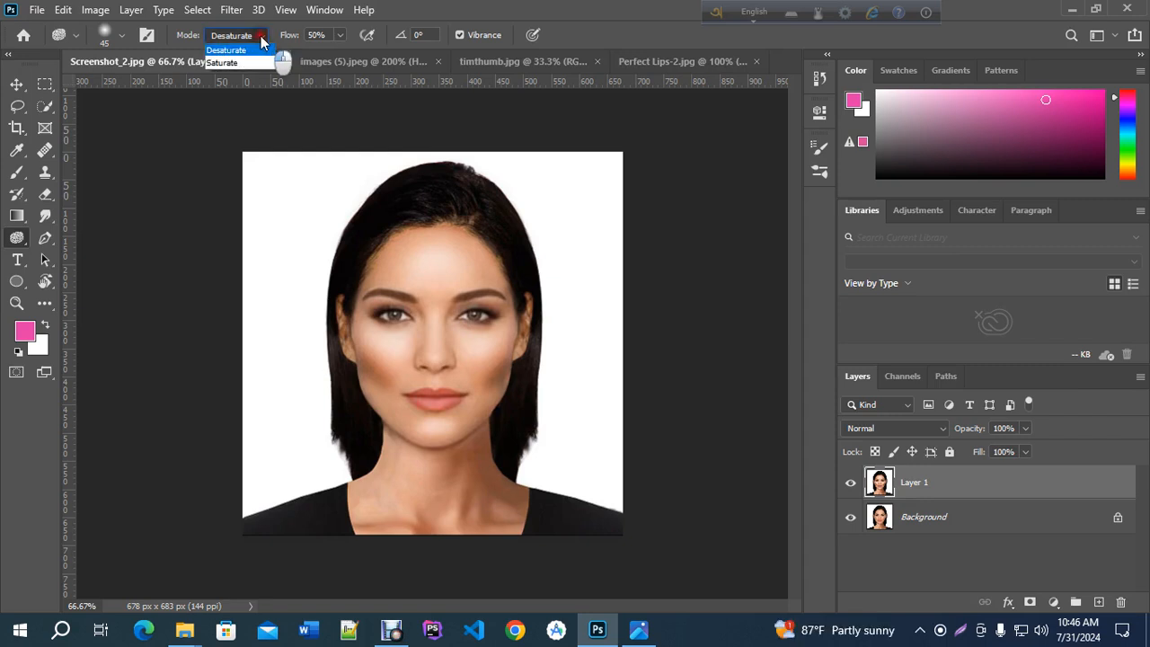
click(224, 63)
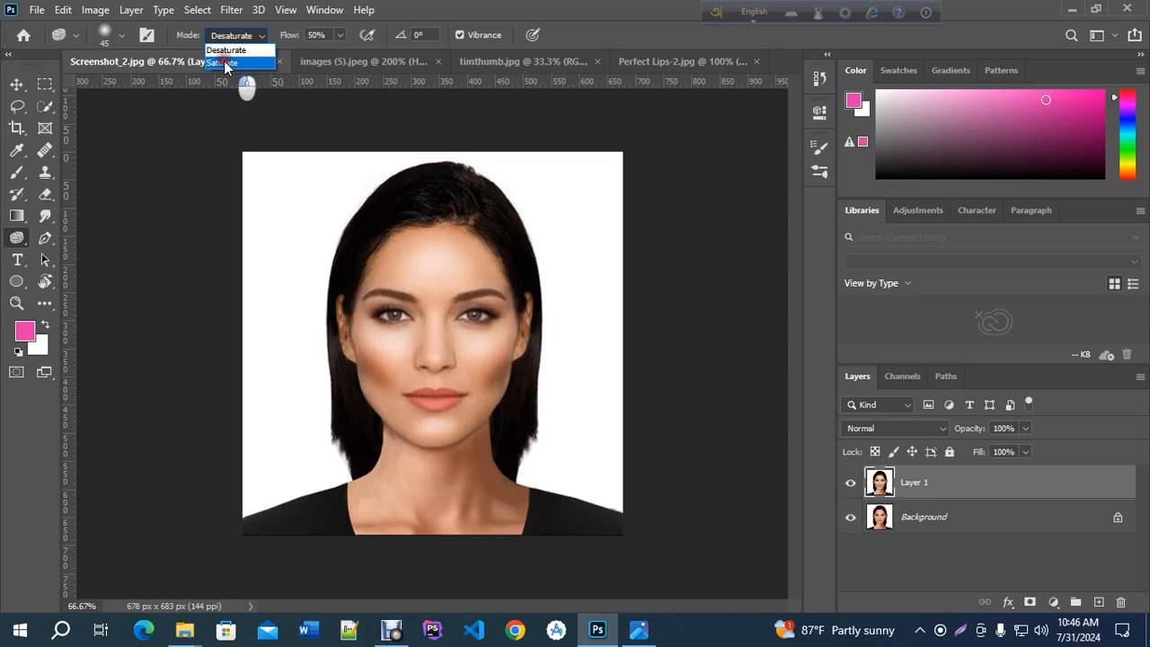
mouse_move(426, 399)
mouse_down()
mouse_move(440, 396)
mouse_move(411, 398)
mouse_move(456, 400)
mouse_up()
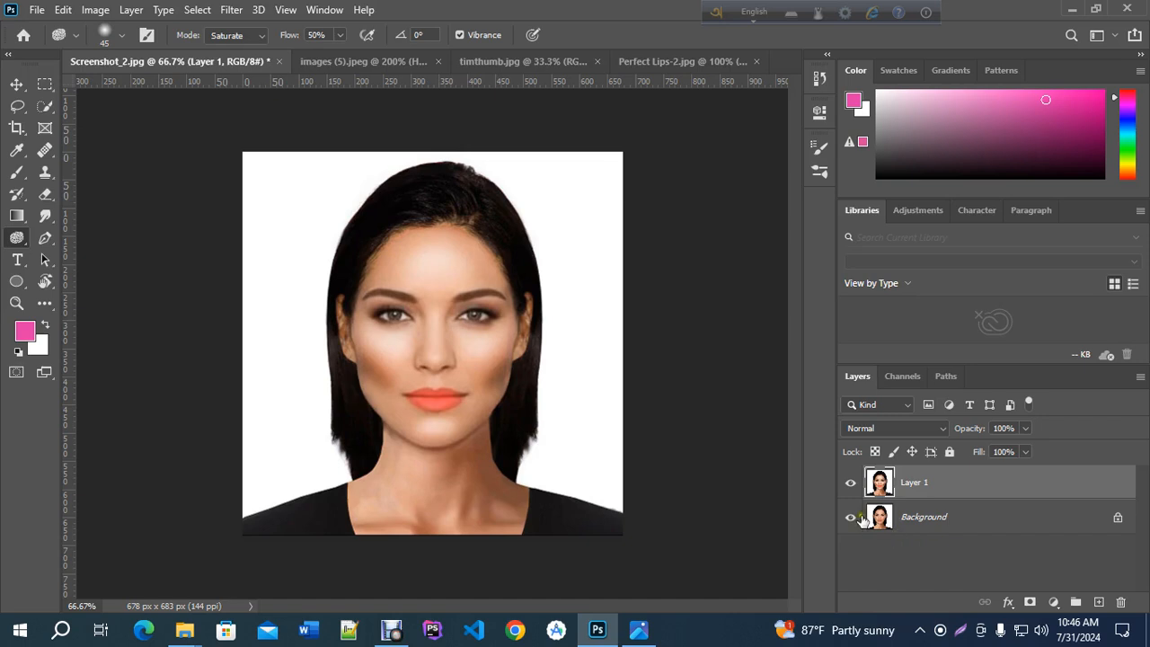
Compare the original portrait with the contoured face and saturated lips by toggling the visibility of Layer 1.
click(851, 483)
click(851, 483)
click(851, 484)
click(851, 483)
click(851, 484)
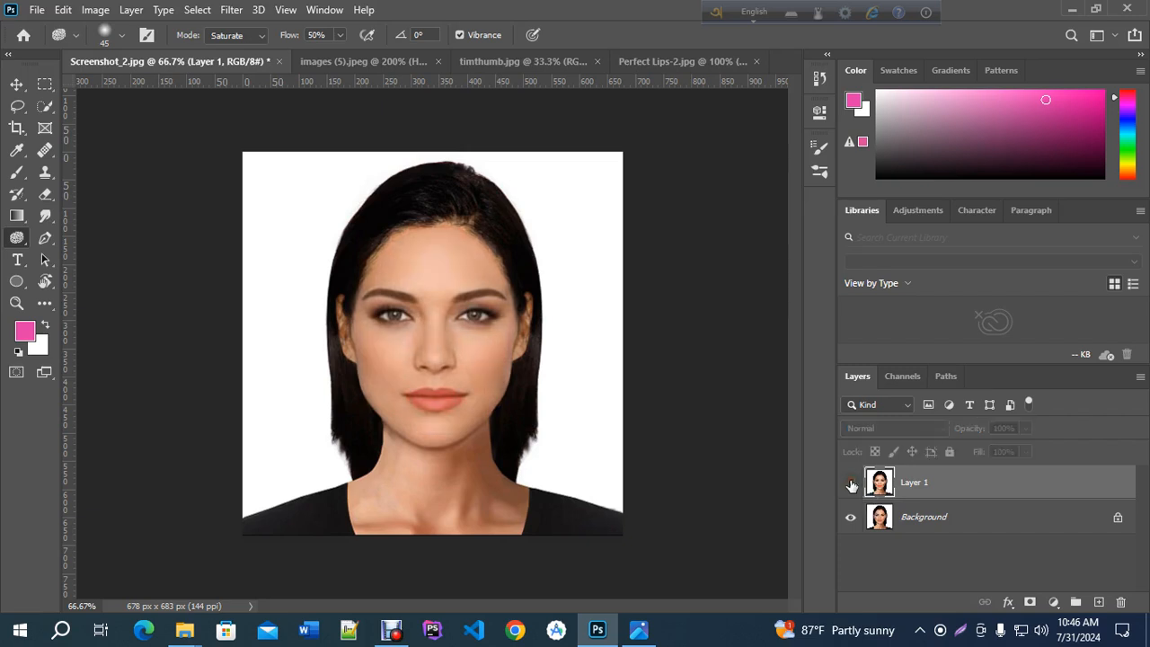
click(850, 484)
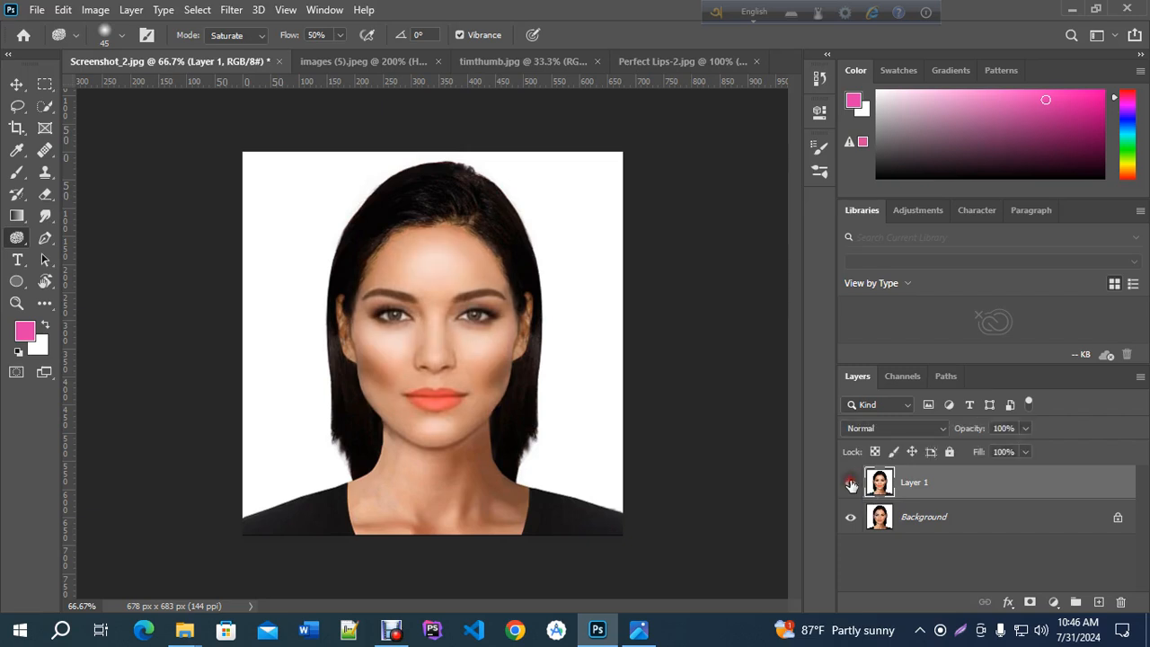
click(851, 483)
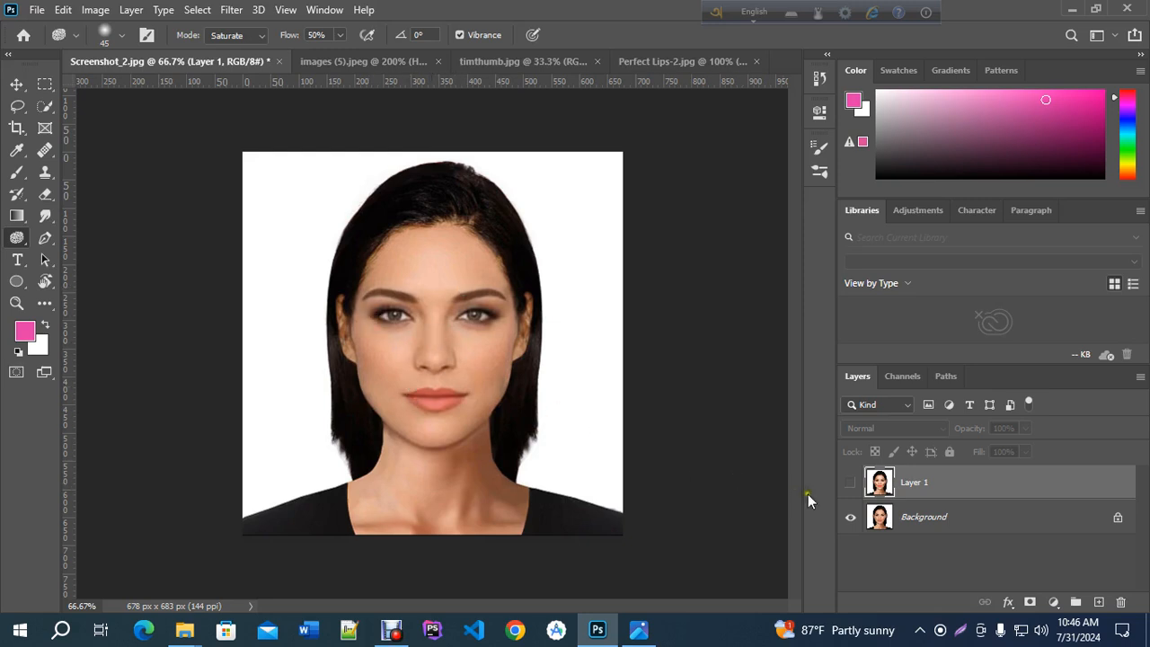
click(850, 484)
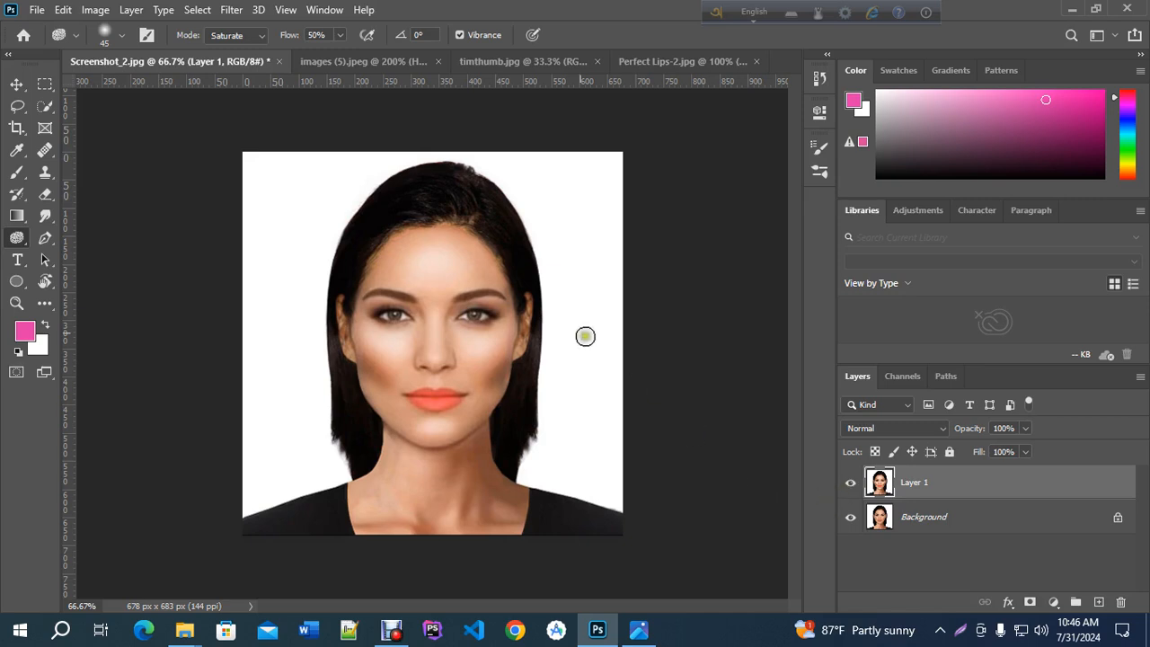
click(392, 631)
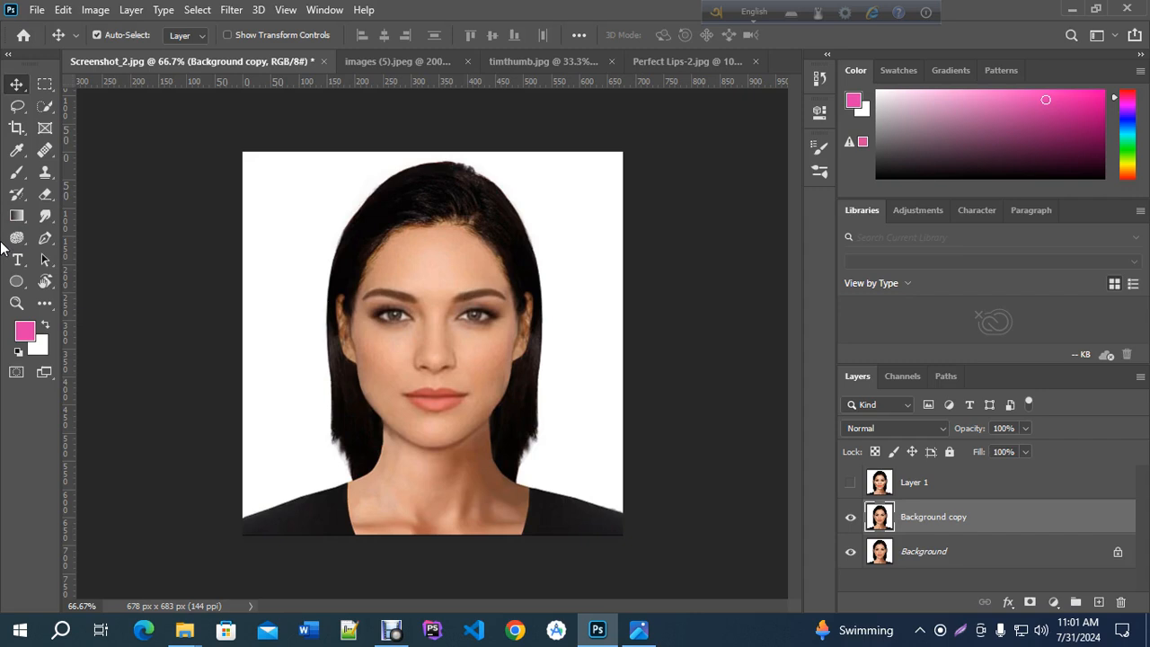
Add a Curves adjustment layer above Background copy, pull the curve's midpoint down to darken the image, and invert its mask to black.
mouse_move(17, 238)
mouse_down()
mouse_move(53, 249)
mouse_move(72, 237)
mouse_up()
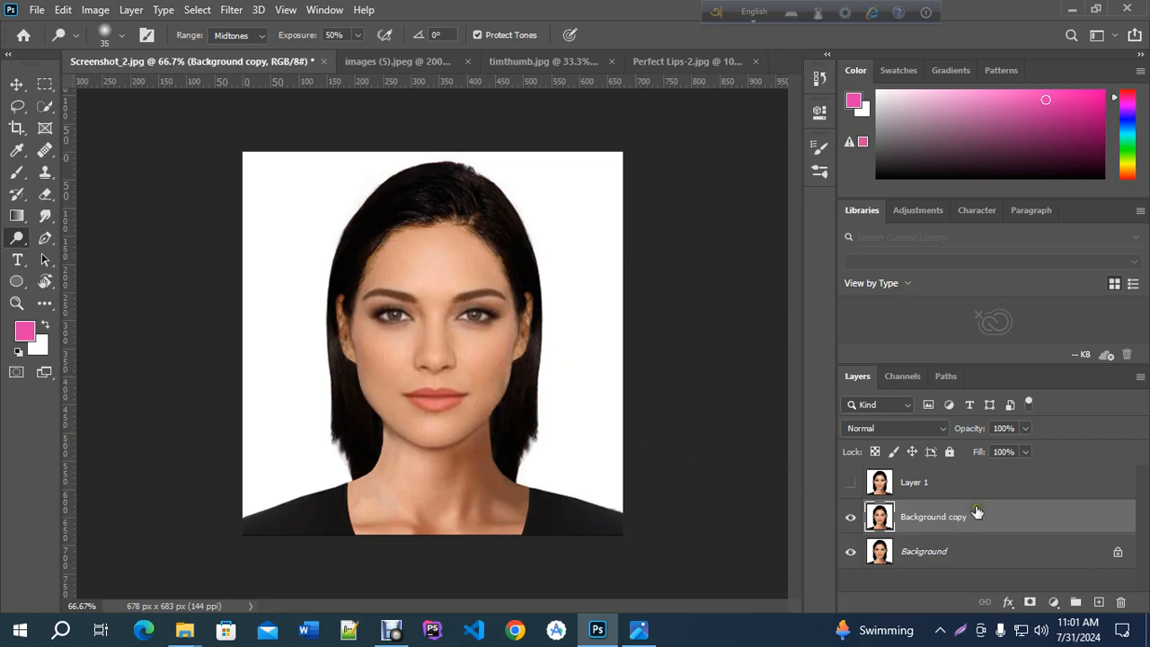
click(1054, 604)
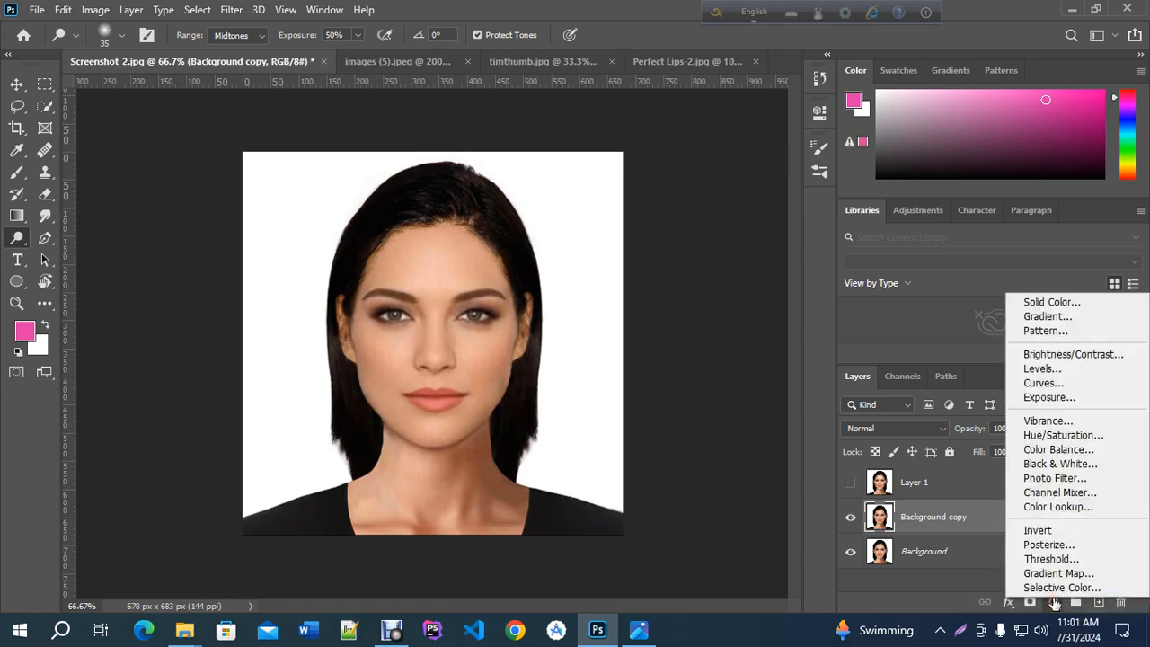
click(1065, 385)
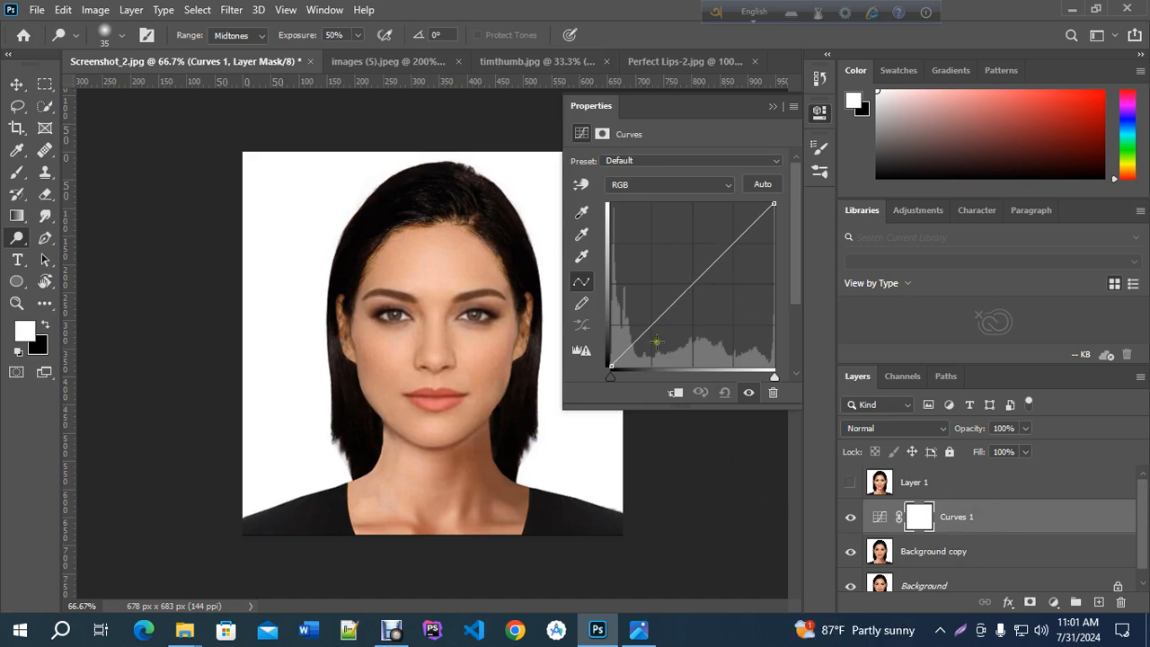
click(695, 288)
drag(695, 287, 694, 346)
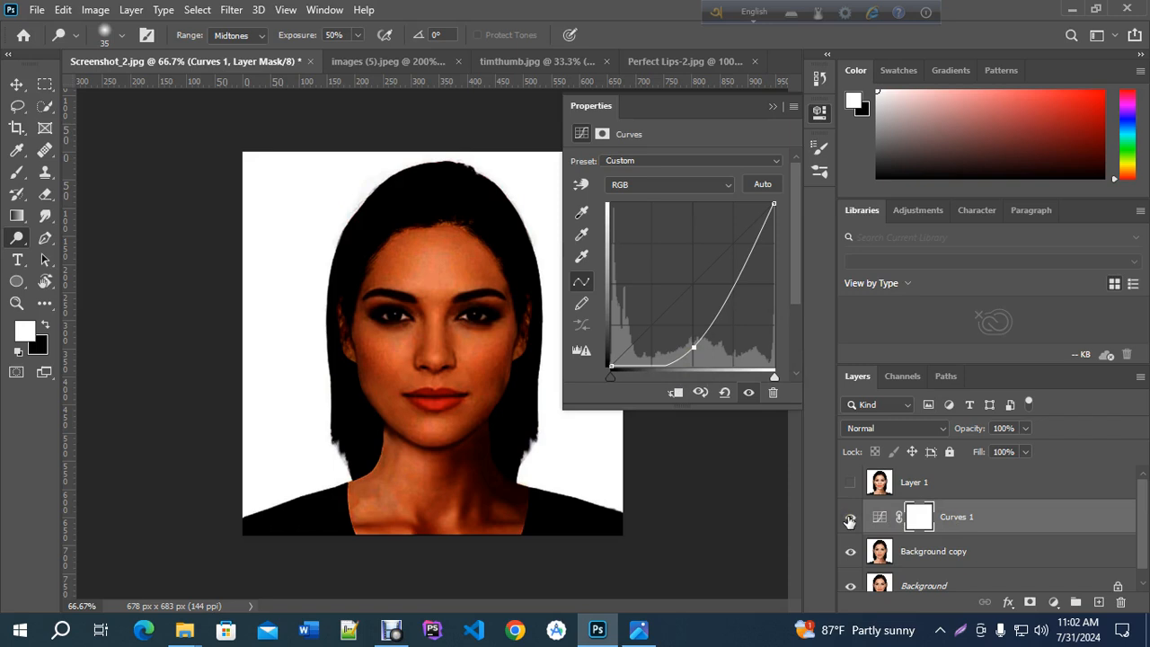
click(772, 107)
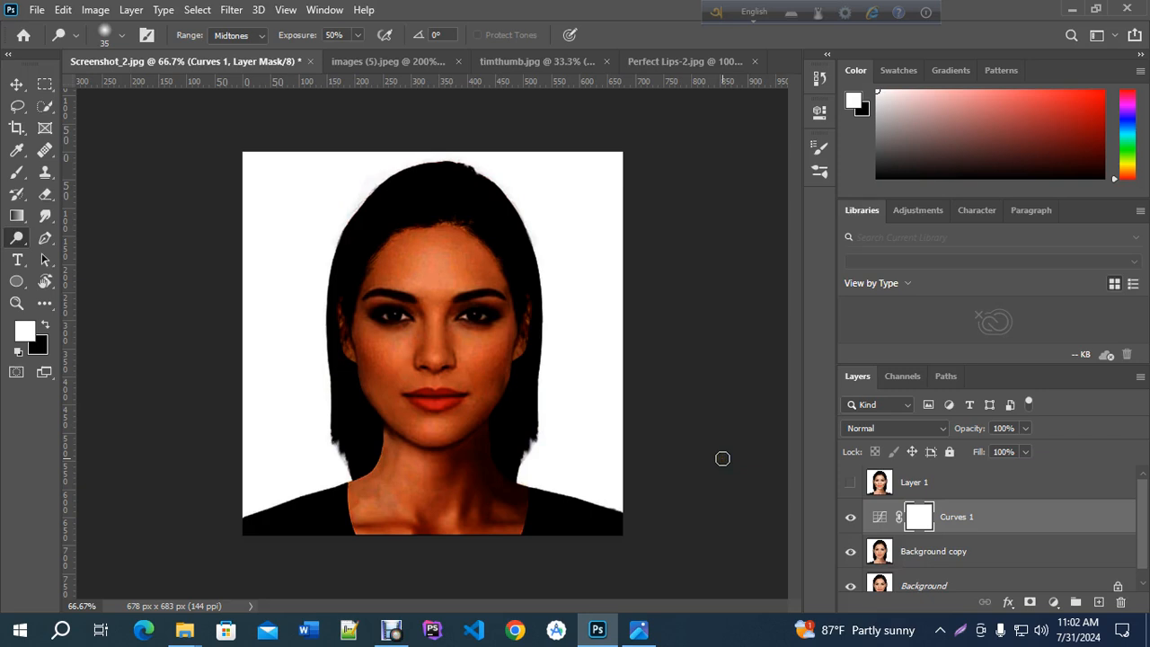
key(ctrl+i)
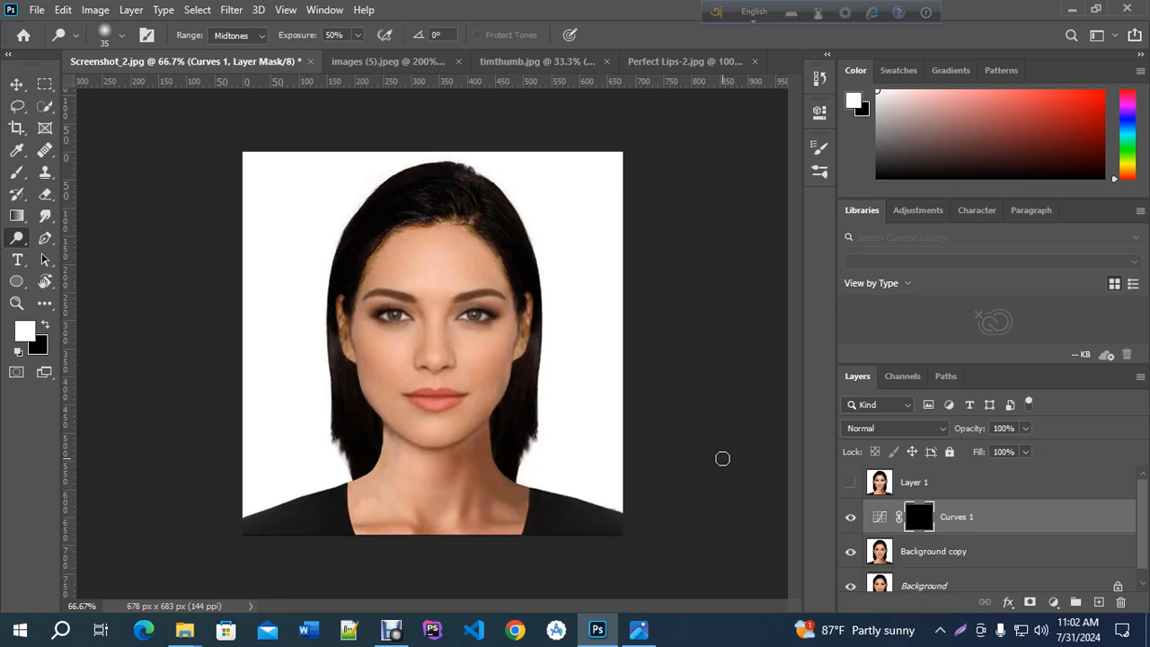
Add a second Curves adjustment layer, raise the curve's midpoint to brighten the image, and invert its mask to black.
click(1053, 602)
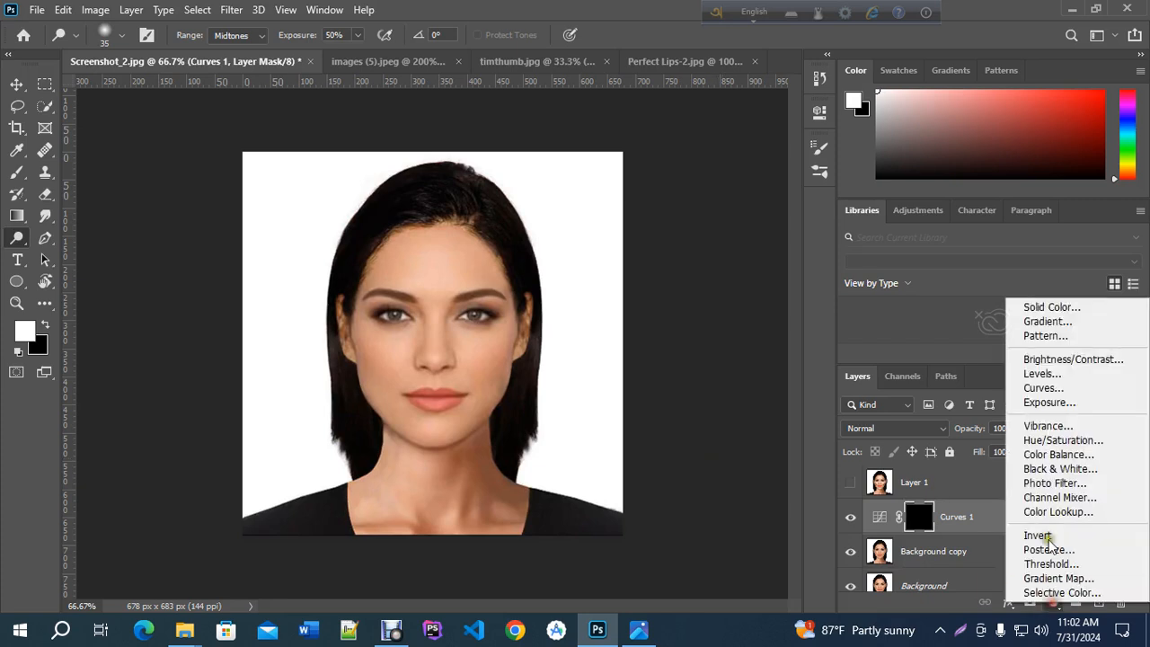
click(1042, 388)
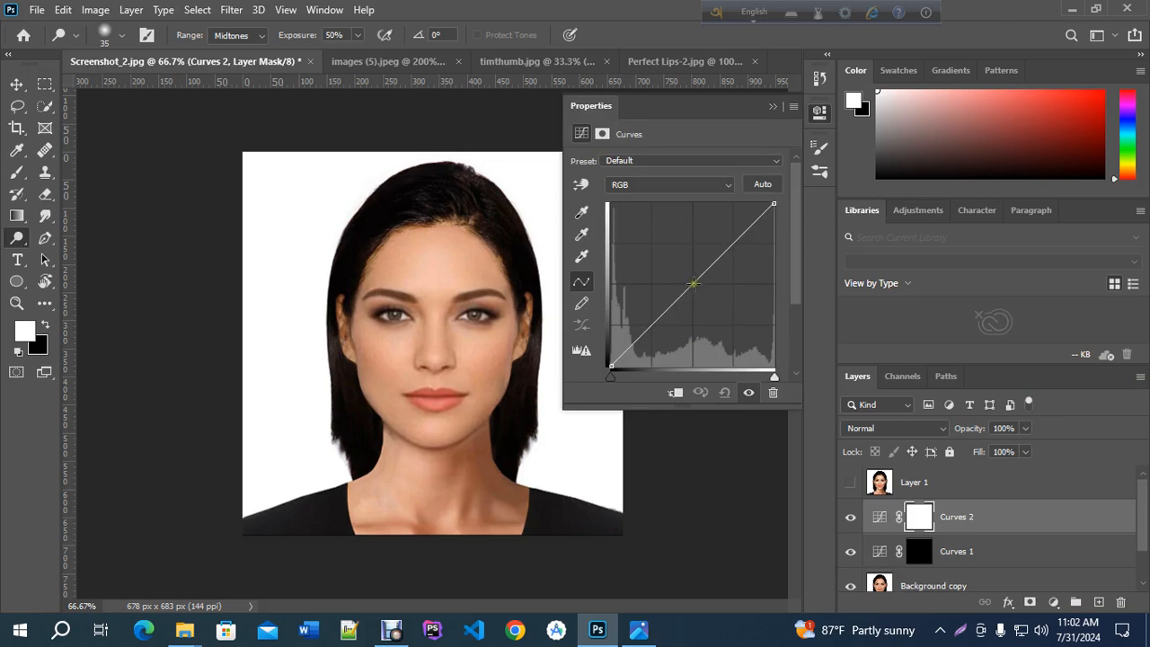
drag(693, 284, 692, 216)
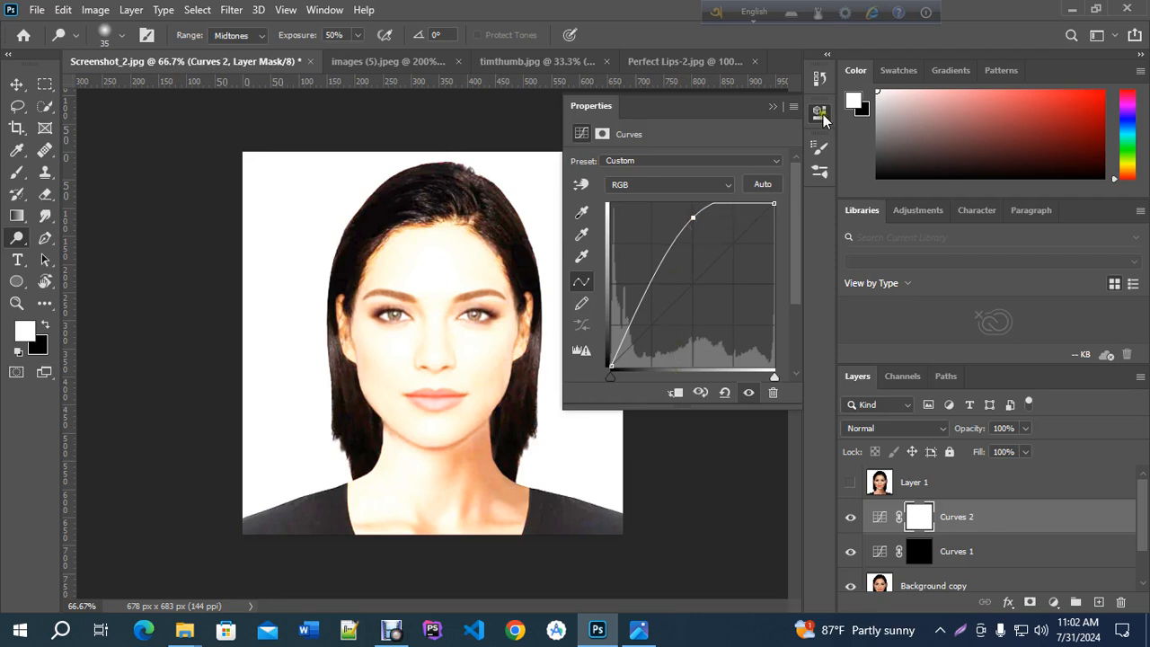
click(774, 106)
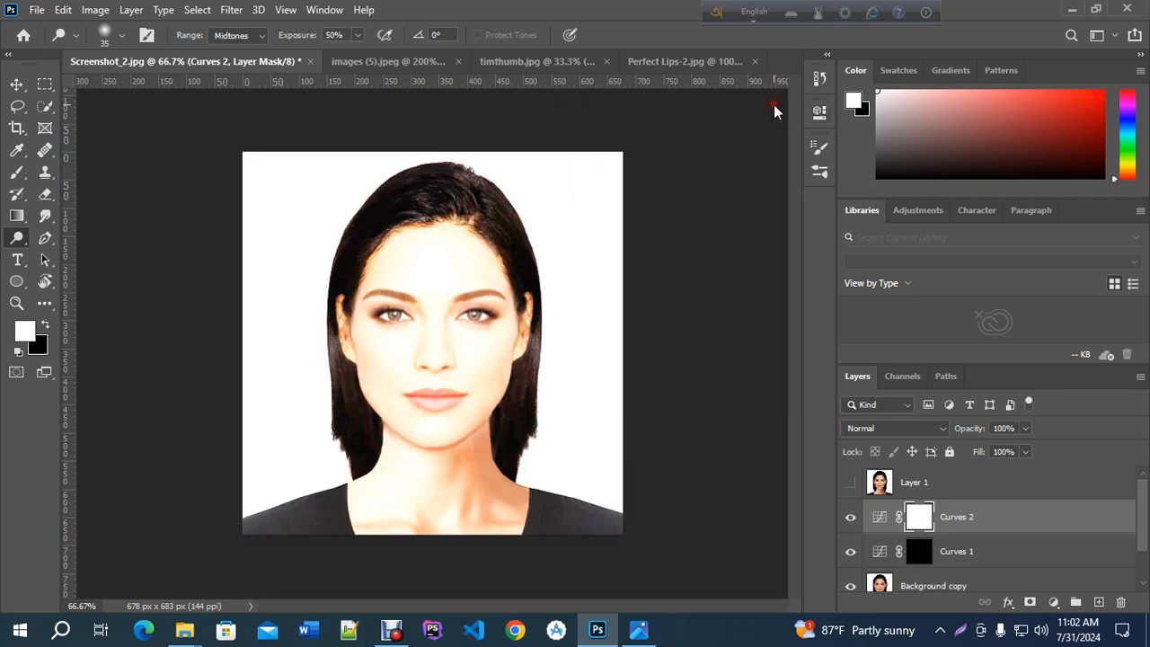
click(921, 531)
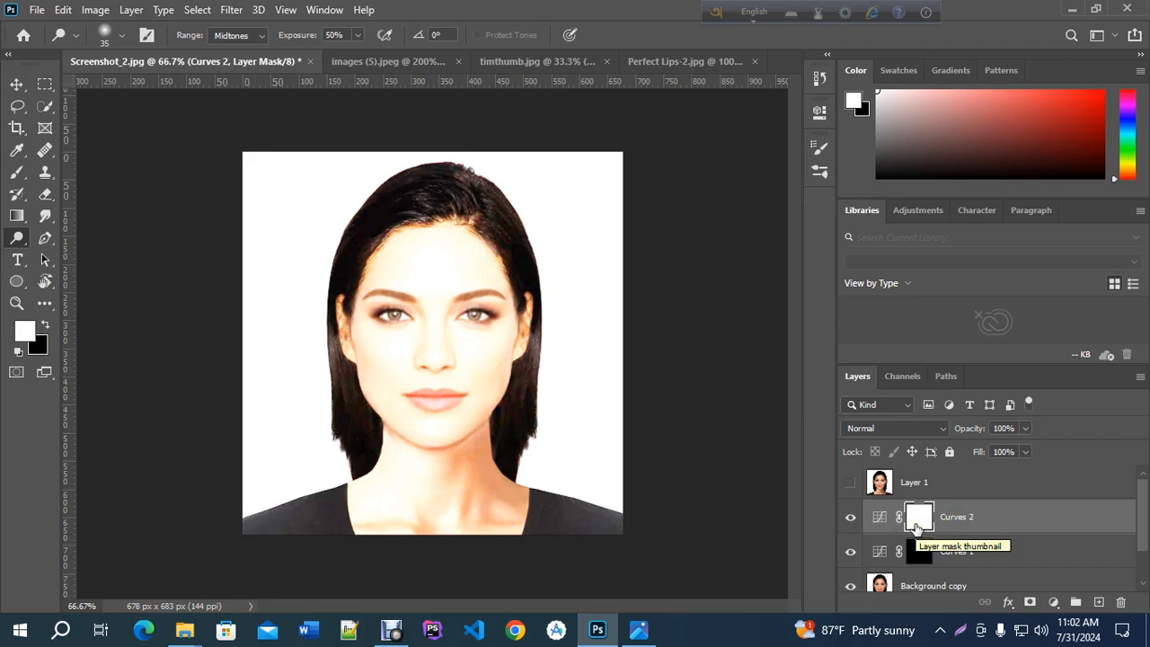
key(ctrl+i)
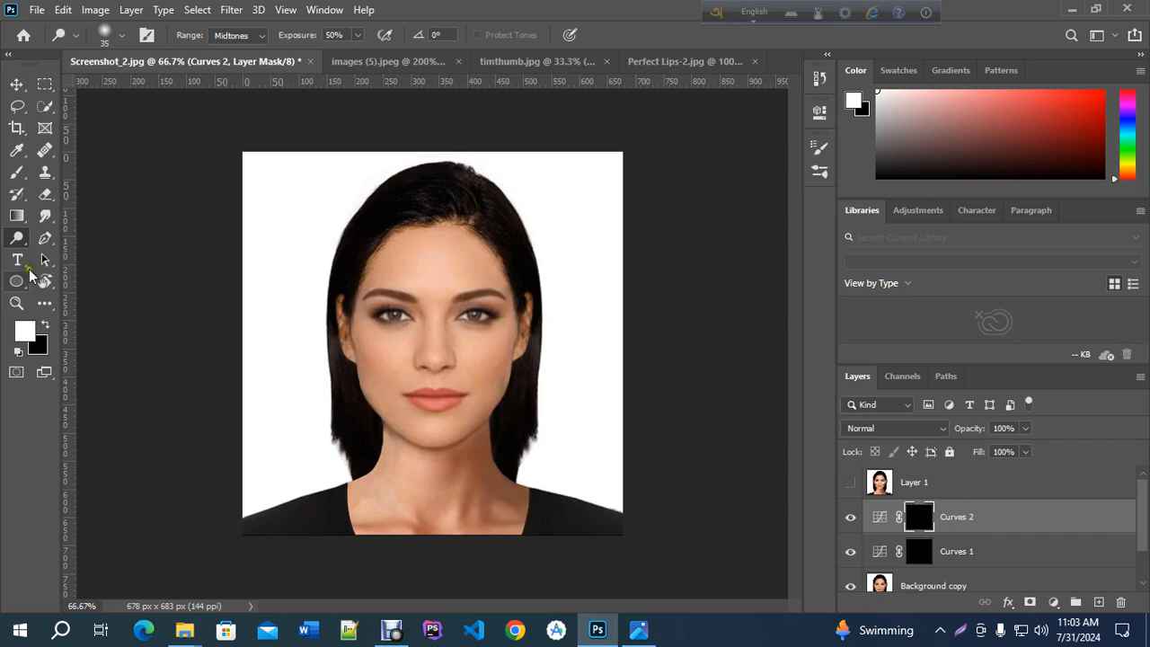
Rename the brightening Curves 2 layer as Dodge and the darkening Curves 1 layer as Burn.
right_click(19, 240)
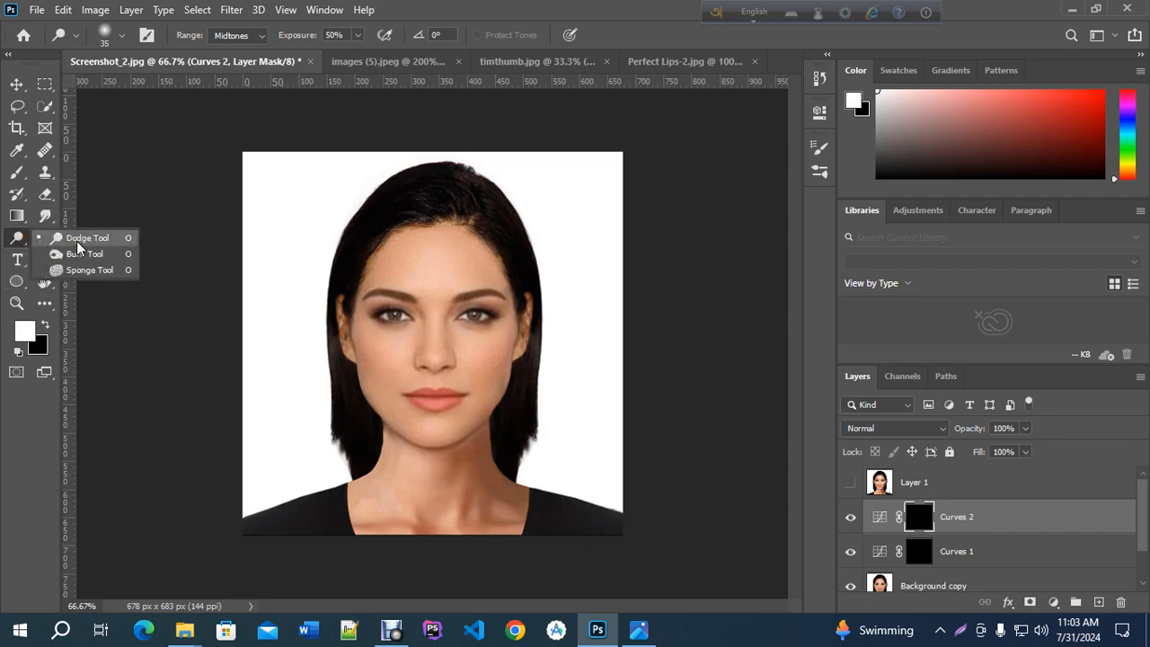
click(957, 519)
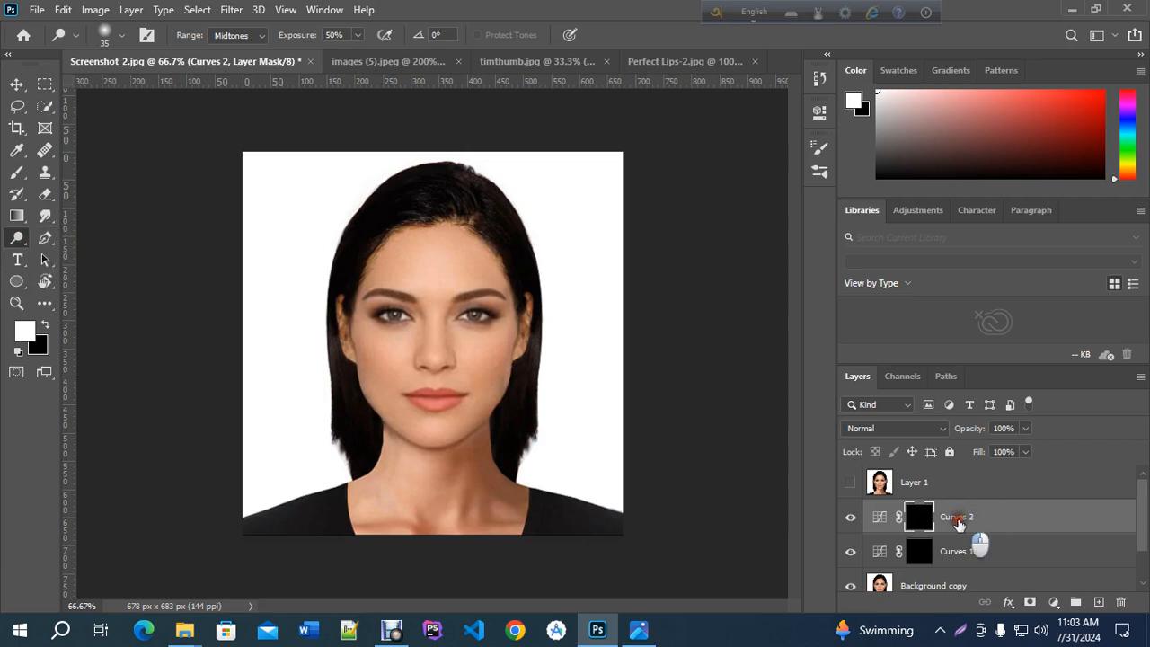
double_click(958, 520)
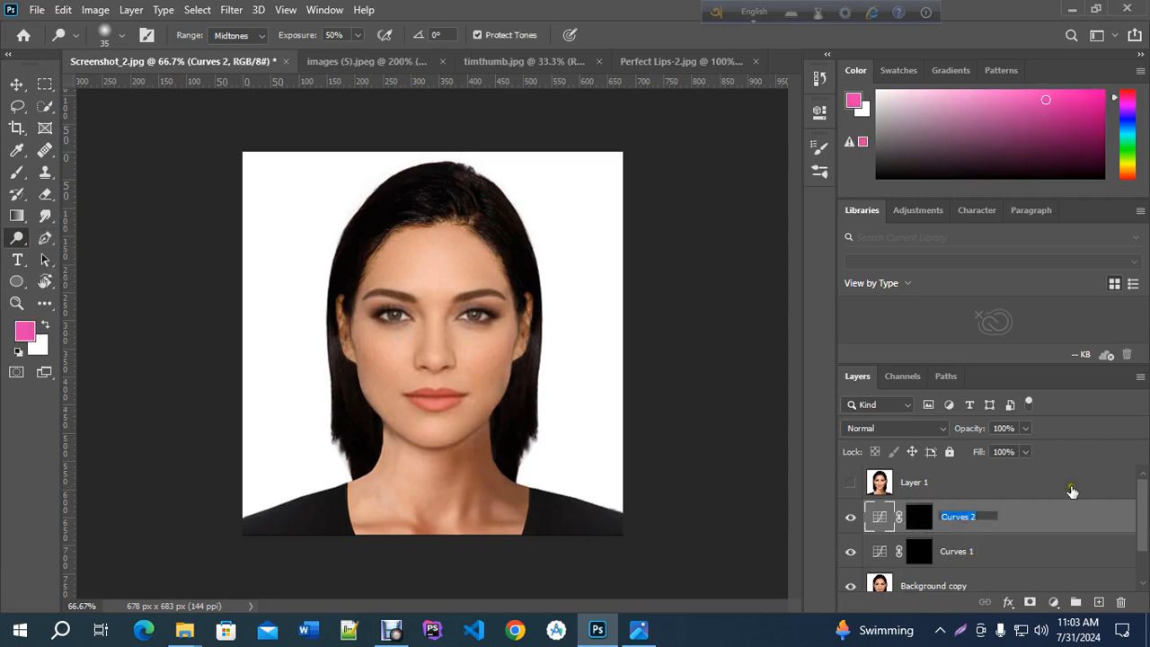
text(Dodge)
click(957, 552)
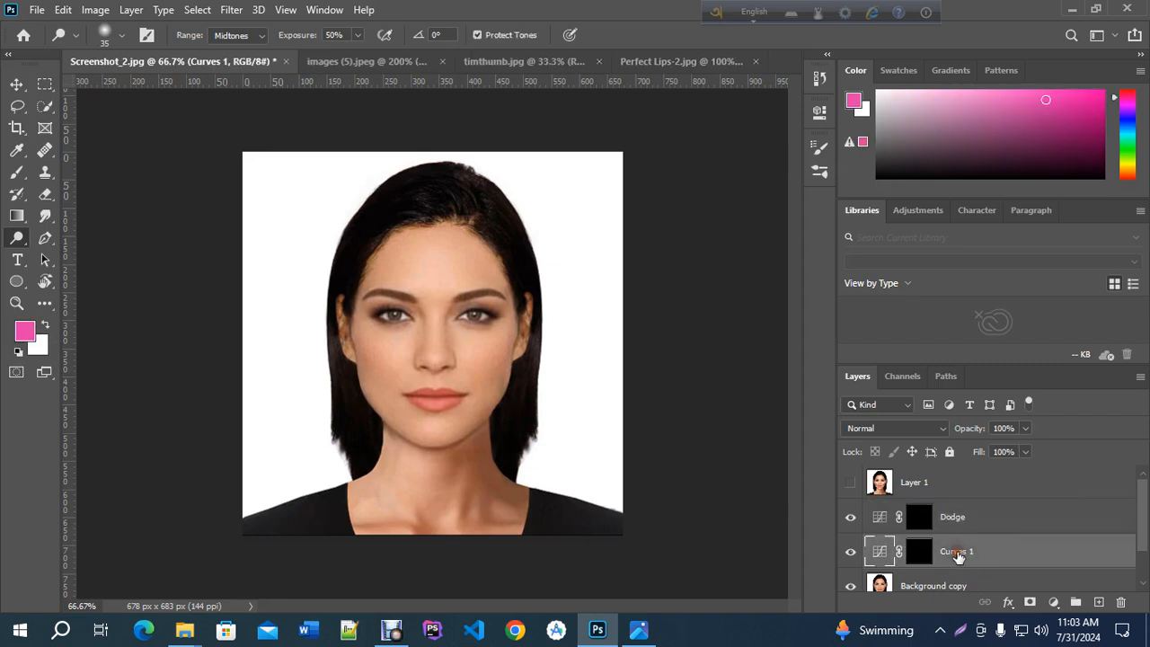
double_click(958, 551)
text(Burn)
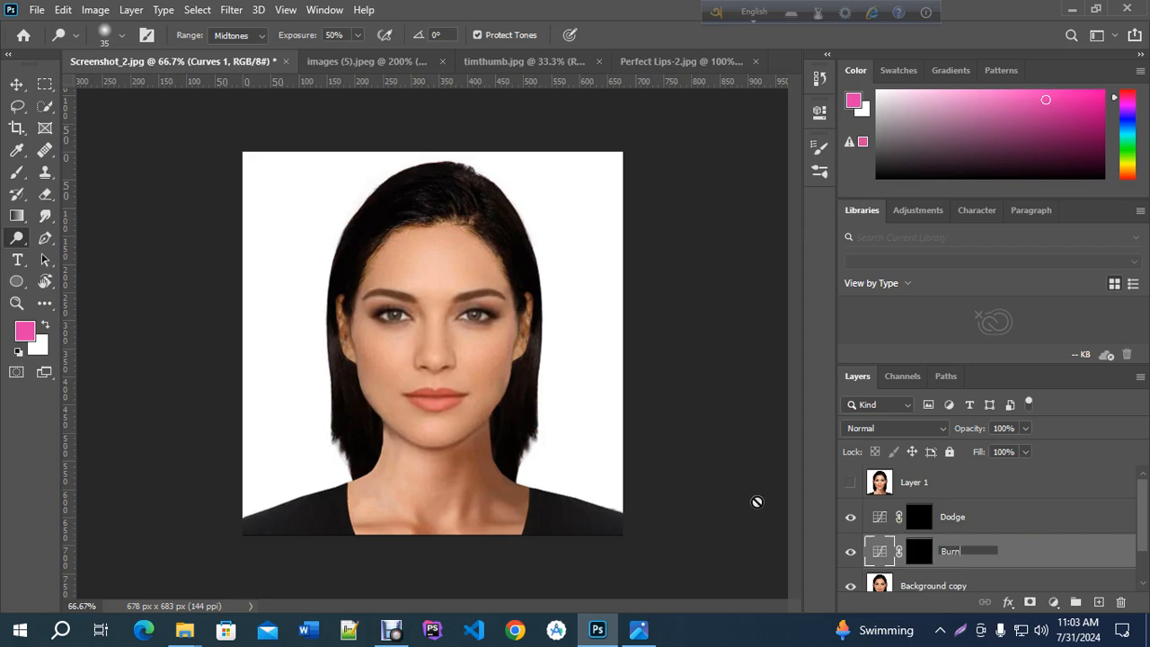
click(1002, 526)
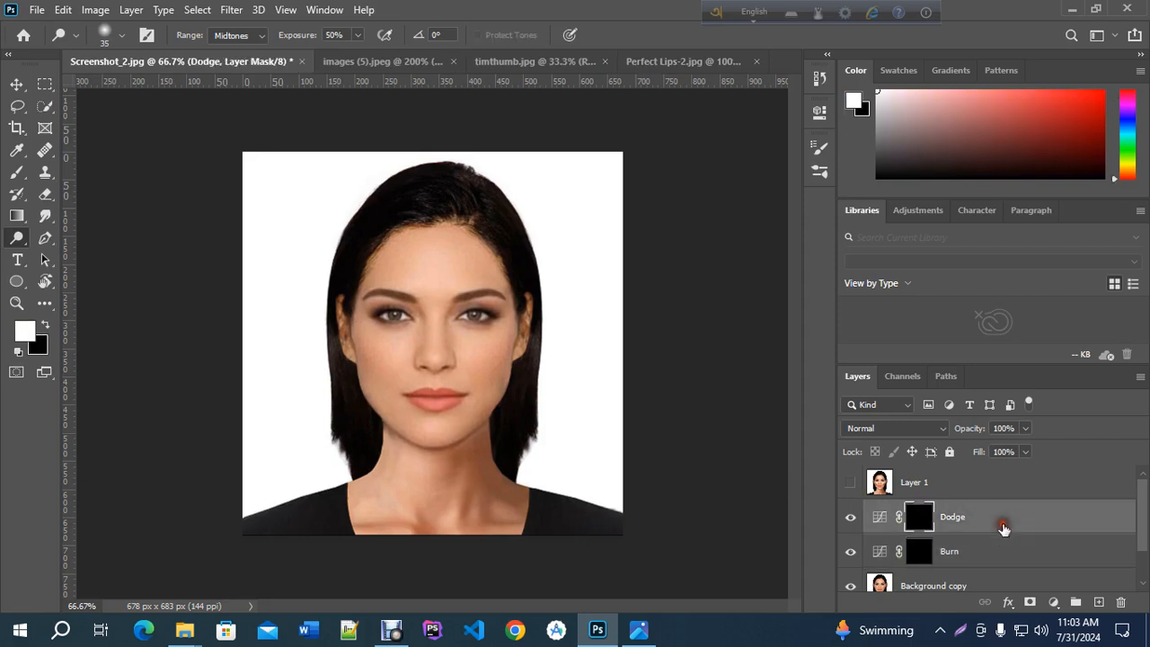
Select the Burn layer and consult the contouring chart Screenshot_1.jpg in the photo viewer before returning to Photoshop.
click(968, 555)
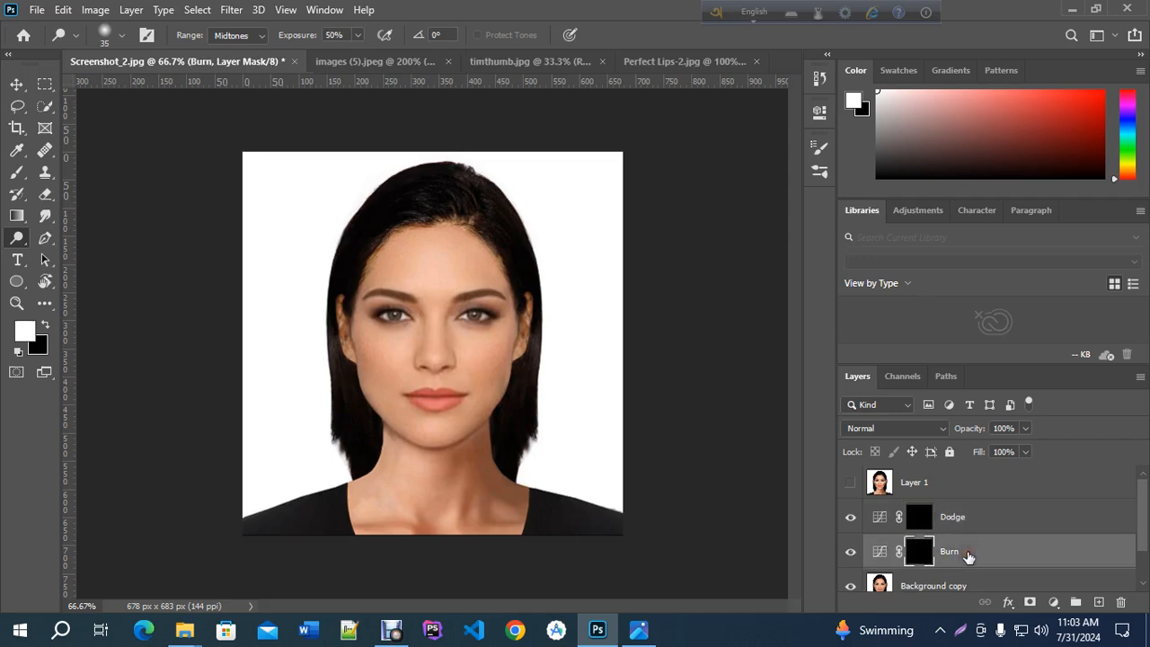
click(638, 632)
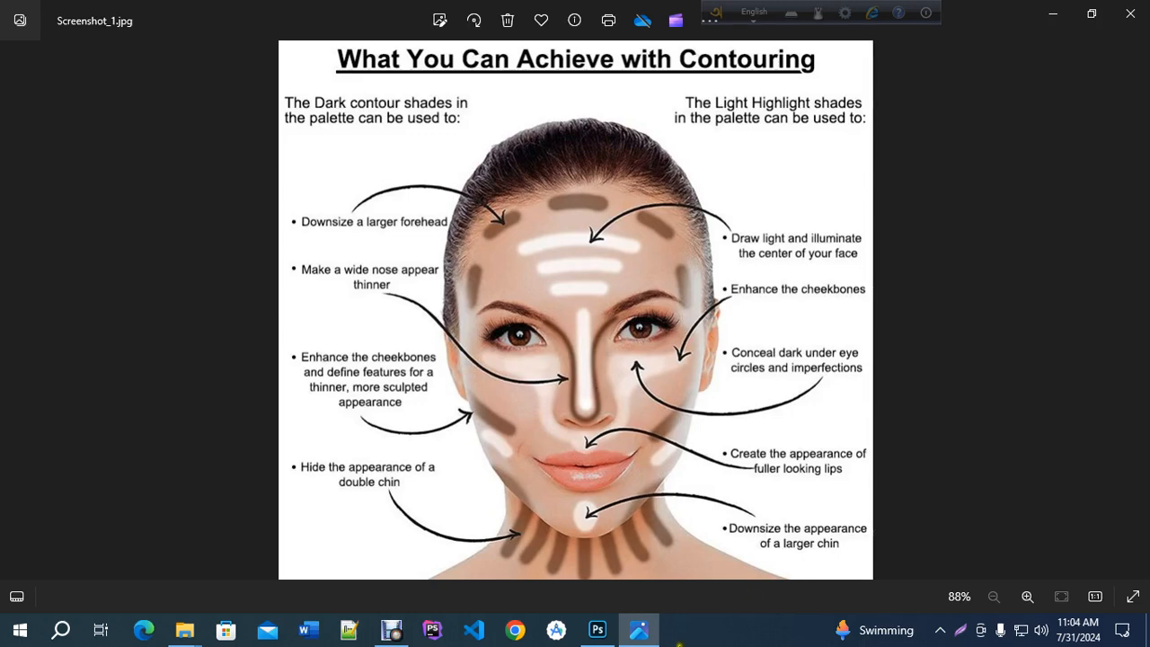
click(597, 629)
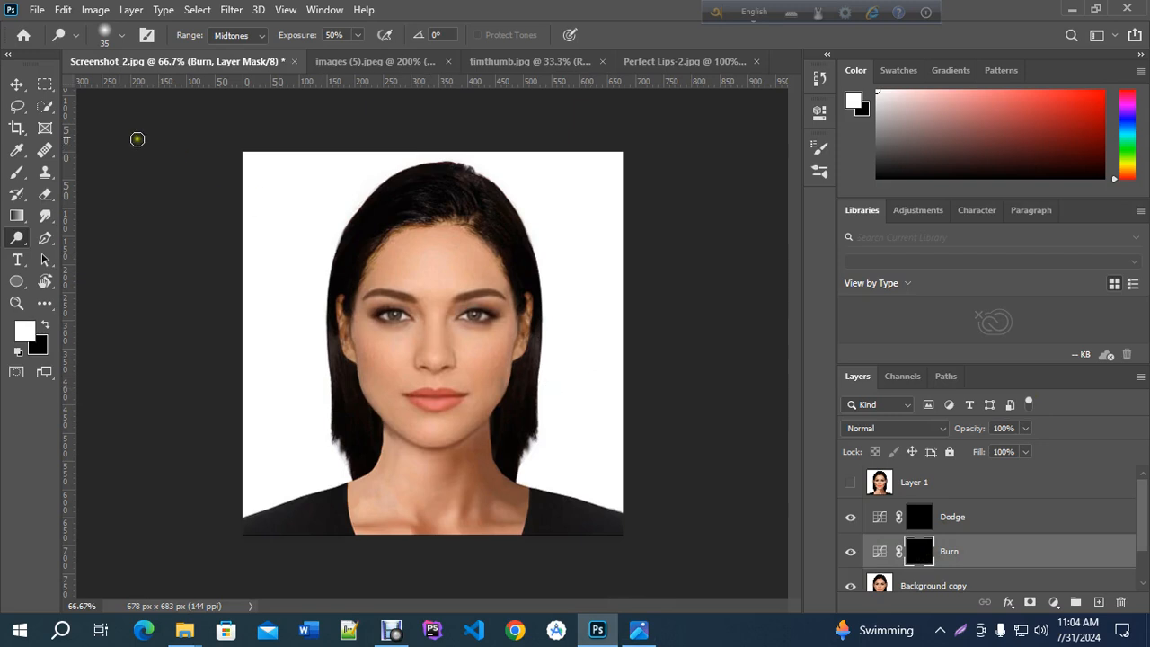
Switch to the Brush tool and choose the Hard Round tip from the General Brushes.
click(16, 83)
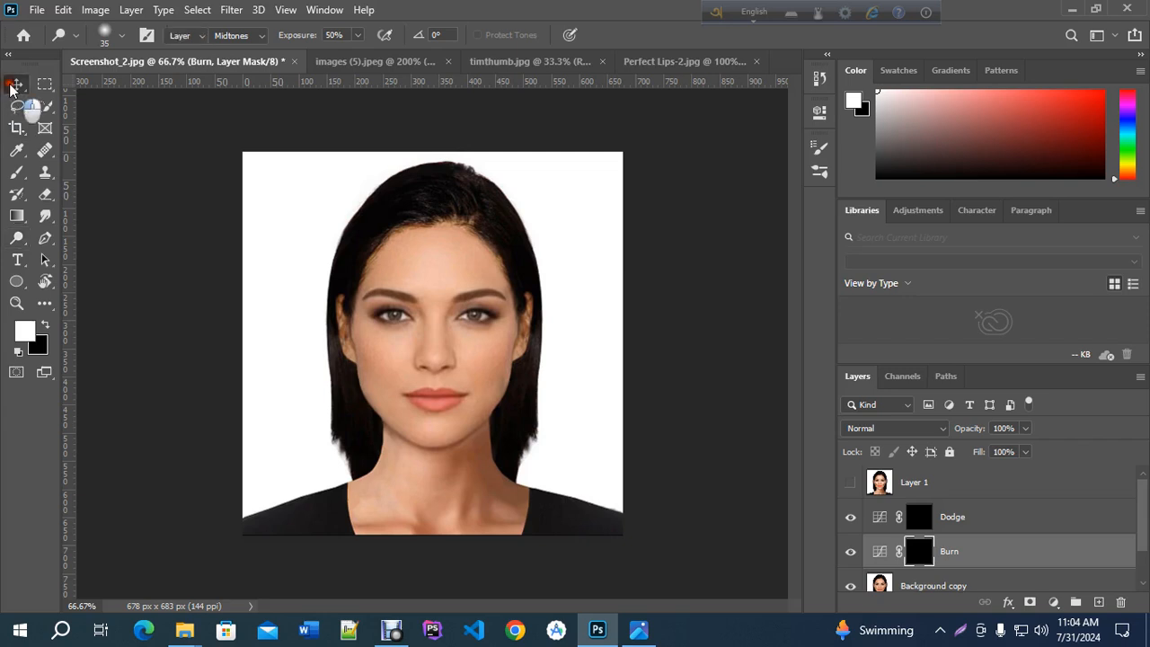
click(26, 240)
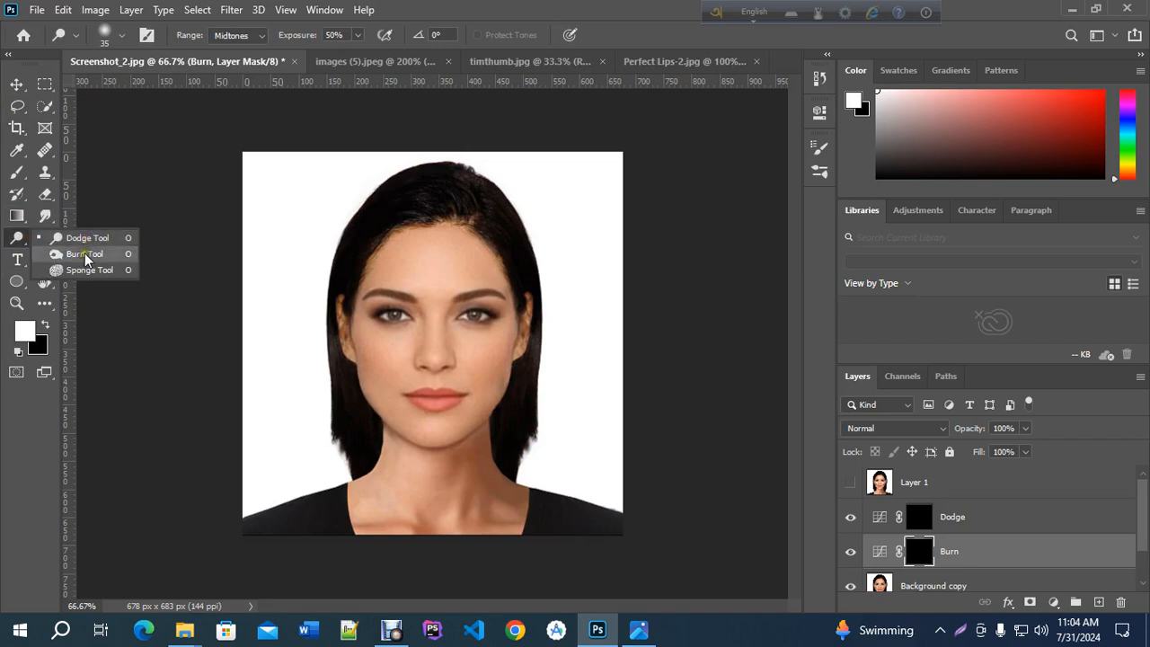
click(18, 174)
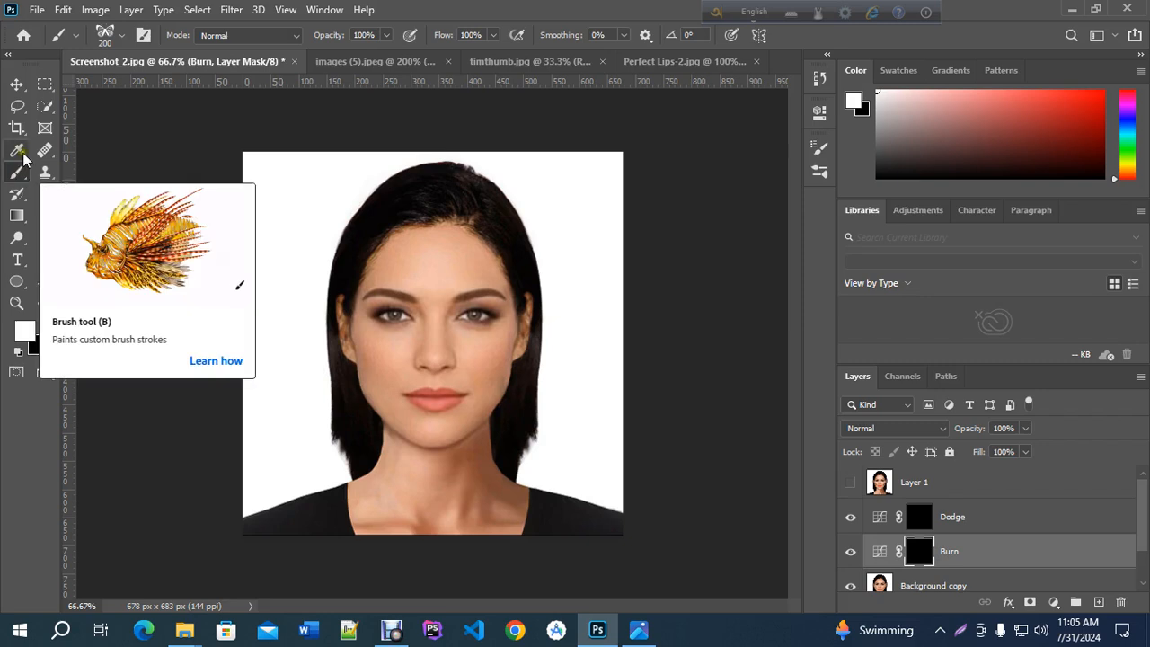
click(125, 34)
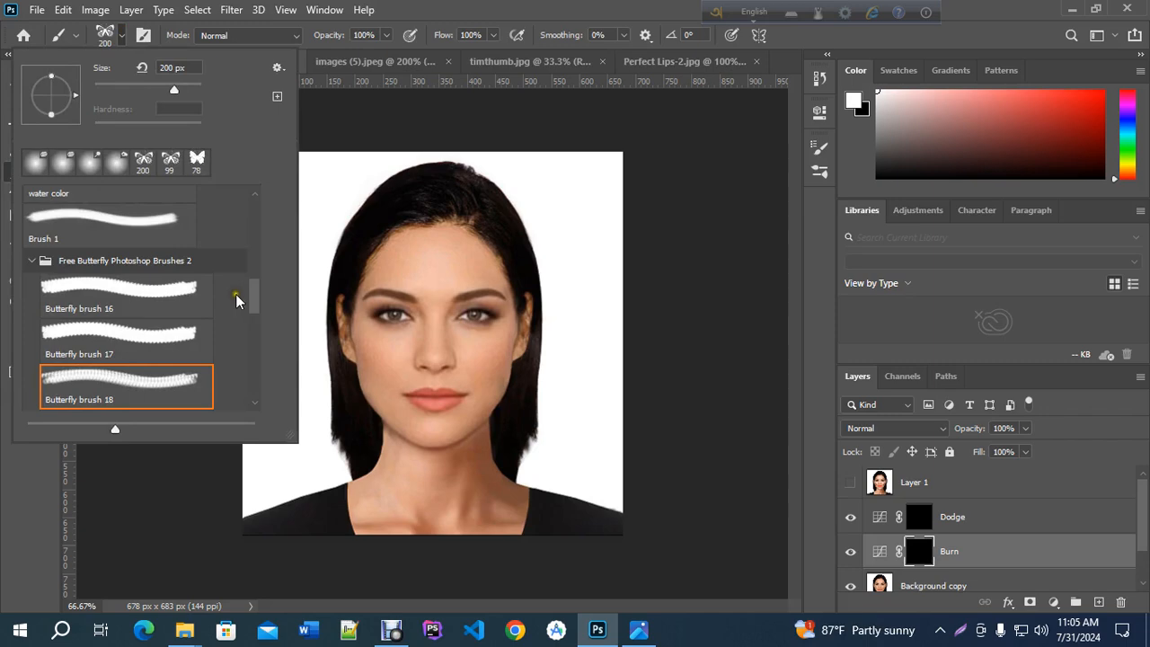
click(32, 261)
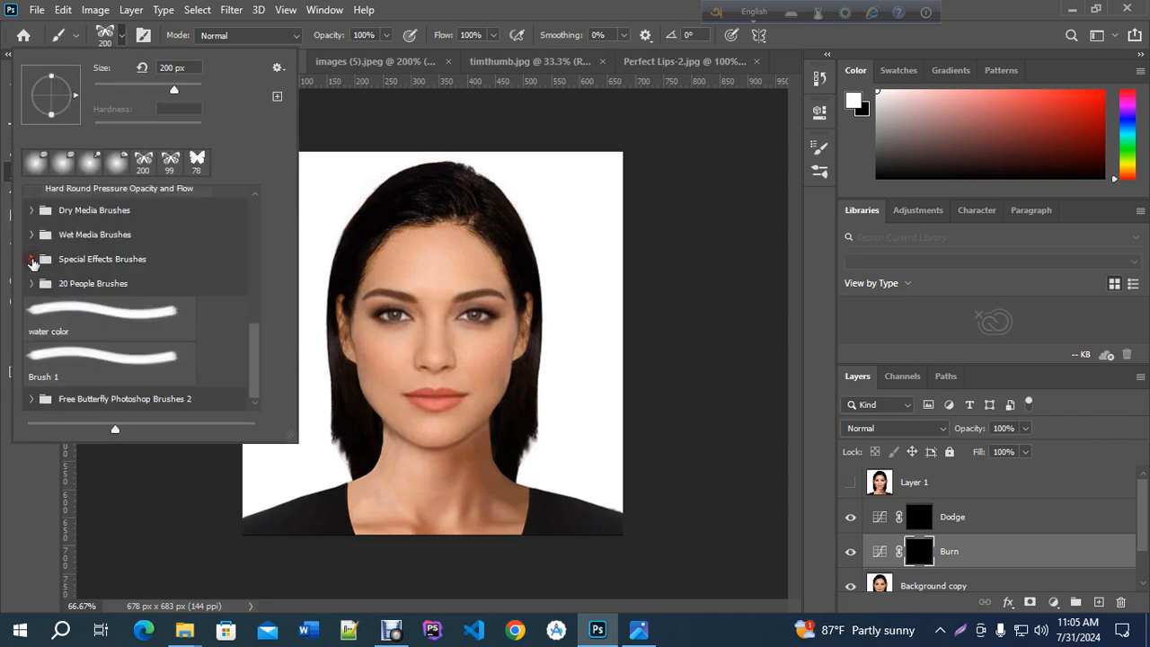
mouse_move(254, 354)
mouse_down()
mouse_move(257, 364)
mouse_move(275, 211)
mouse_up()
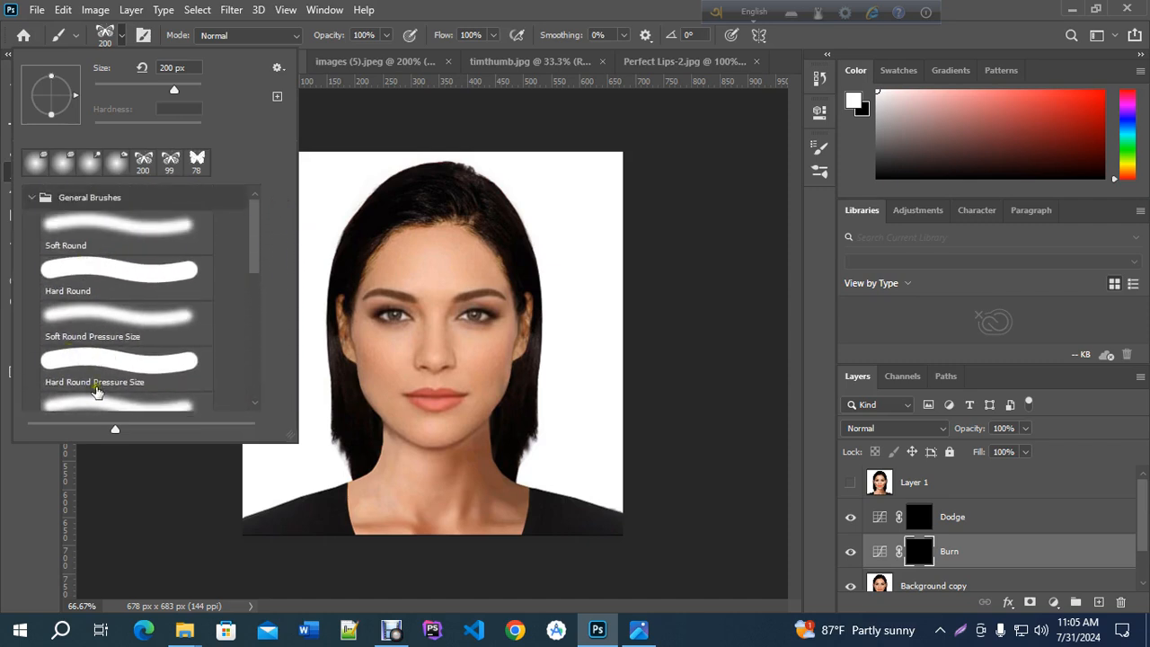
click(119, 363)
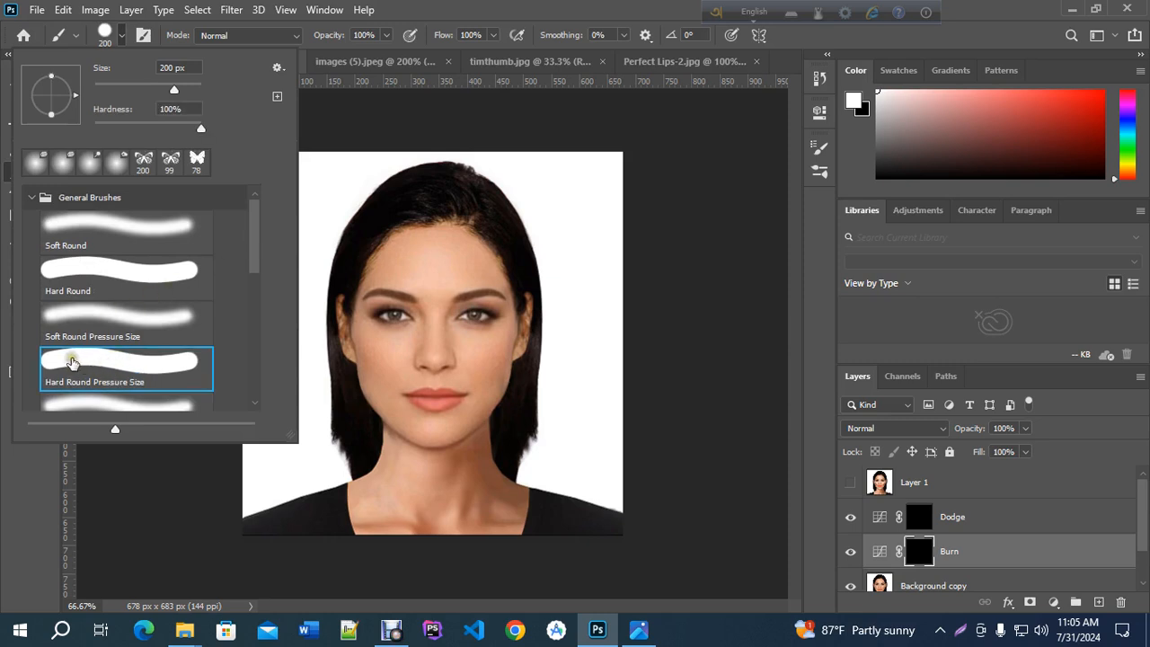
click(81, 270)
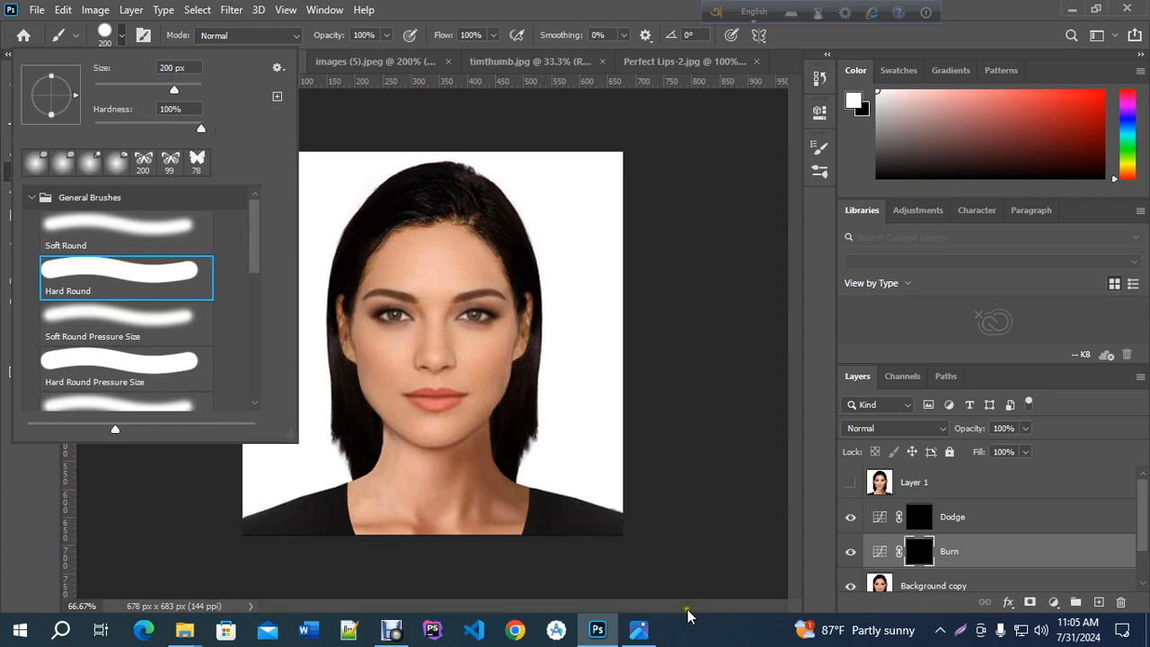
Switch to the photo viewer to recheck the dark contour positions on the chart, and return to Photoshop.
click(639, 629)
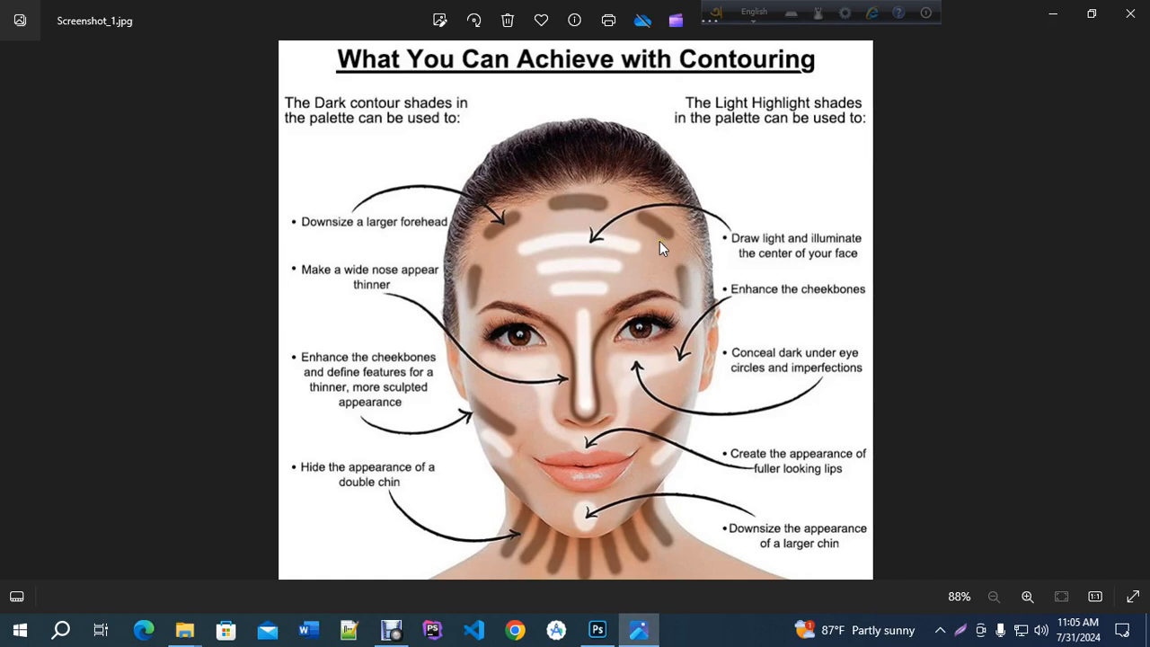
click(595, 630)
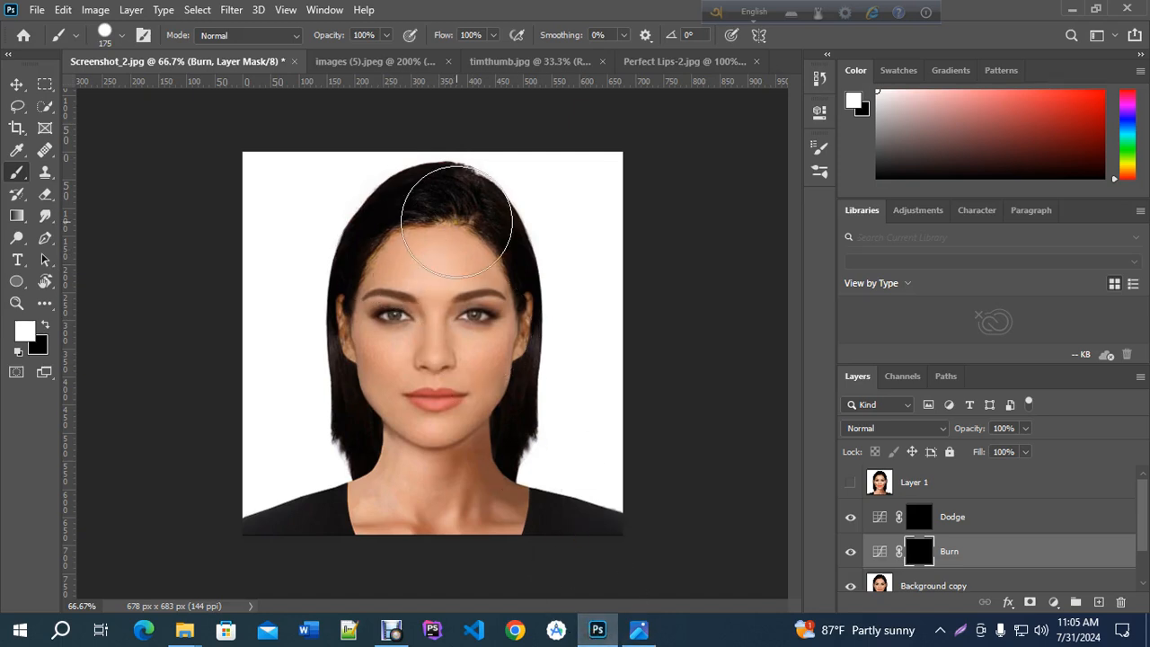
Reduce the brush to 25 px and paint short white strokes on the Burn mask along the hairline from temple to temple.
key(bracketleft)
key(bracketleft)
key(bracketleft)
key(bracketleft)
key(bracketleft)
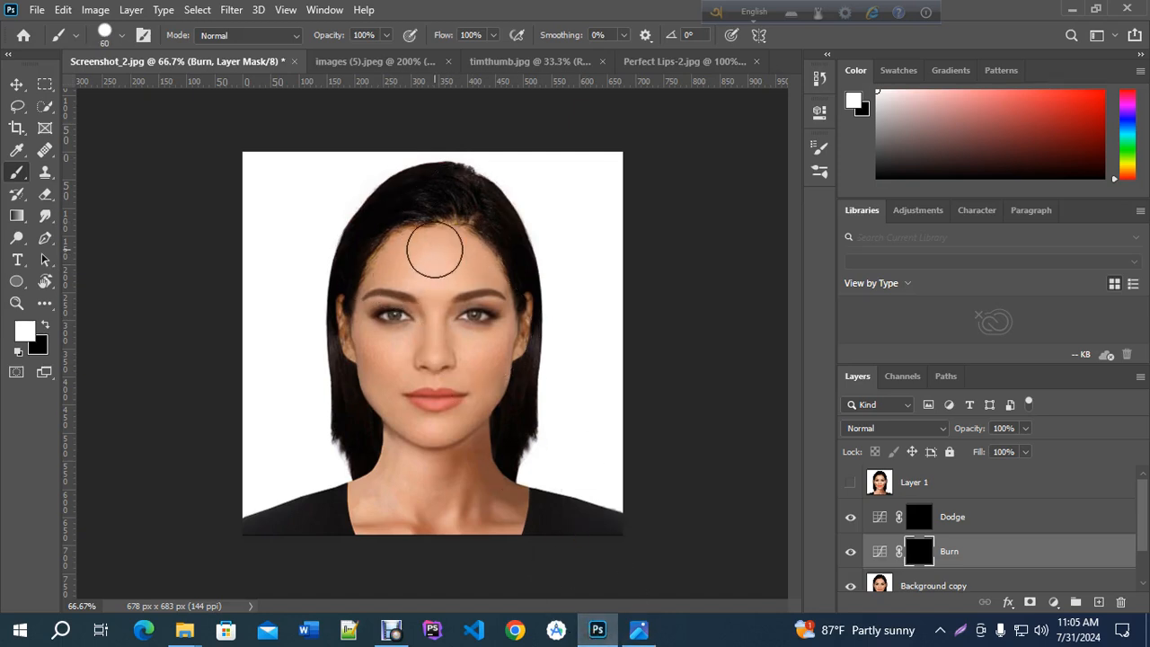
key(bracketleft)
key(bracketleft)
key(bracketleft)
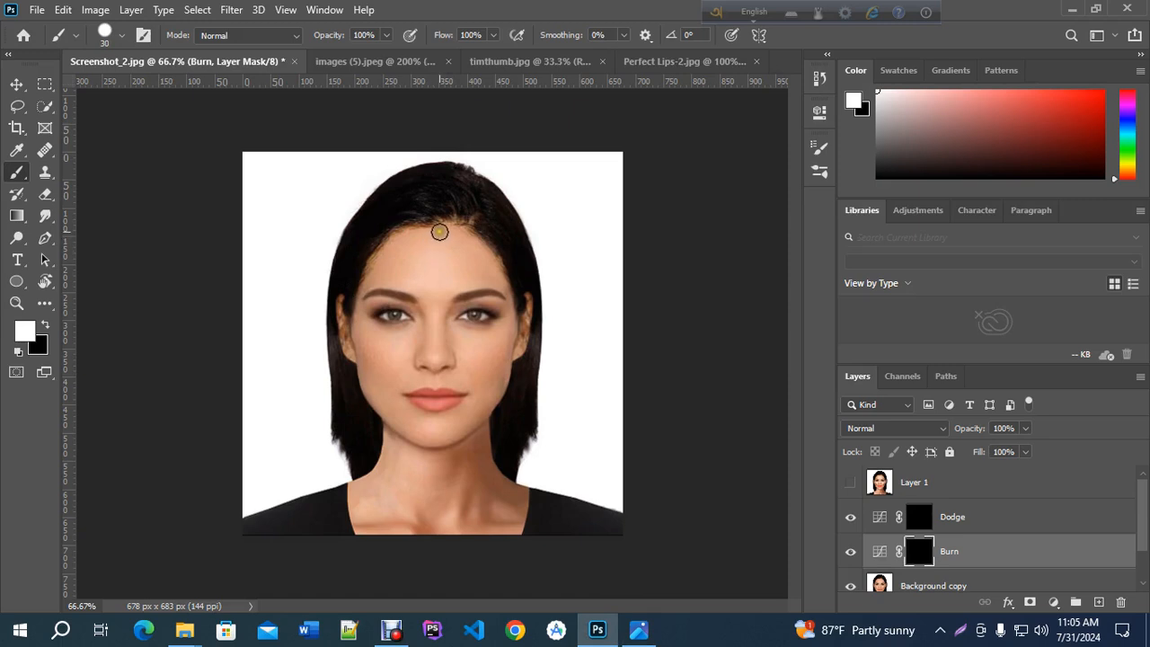
key(bracketleft)
mouse_move(421, 232)
mouse_down()
mouse_move(500, 259)
mouse_move(522, 315)
mouse_up()
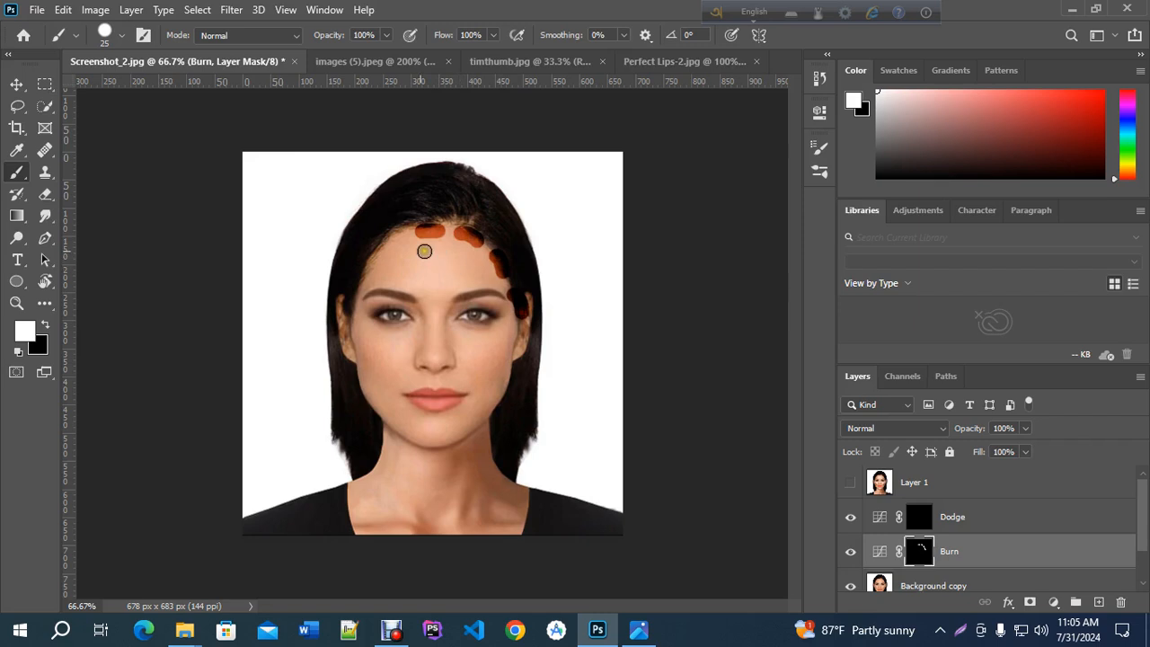
drag(404, 232, 362, 278)
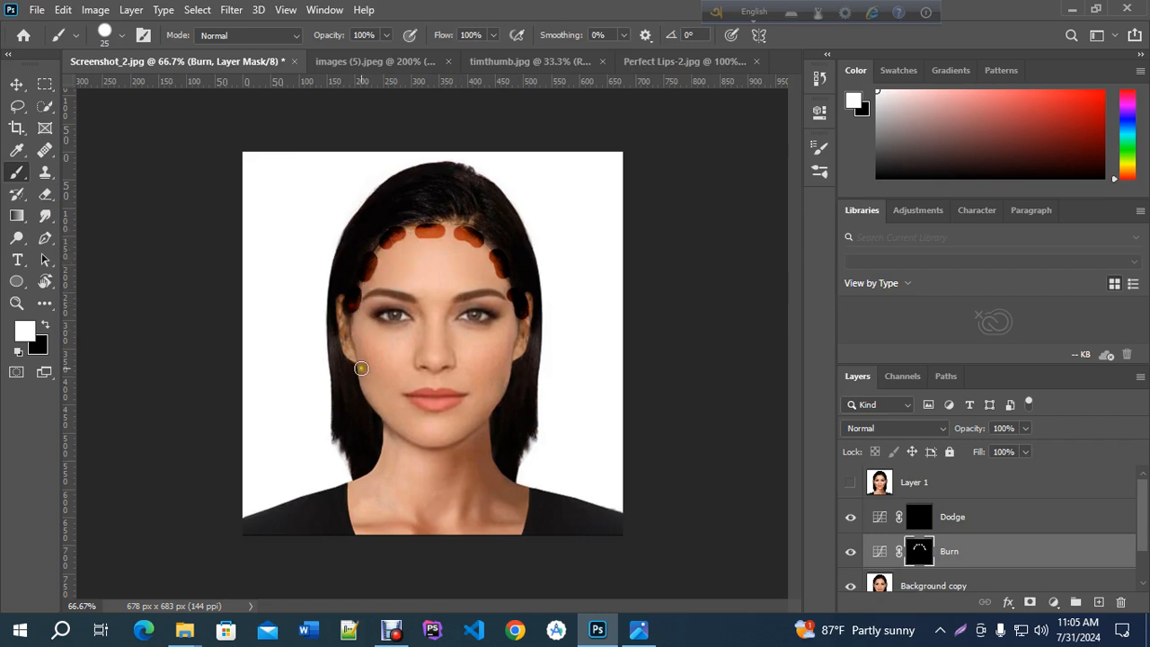
Paint diagonal white strokes below both cheekbones and a dot on each side of the jaw on the Burn mask.
drag(359, 367, 391, 399)
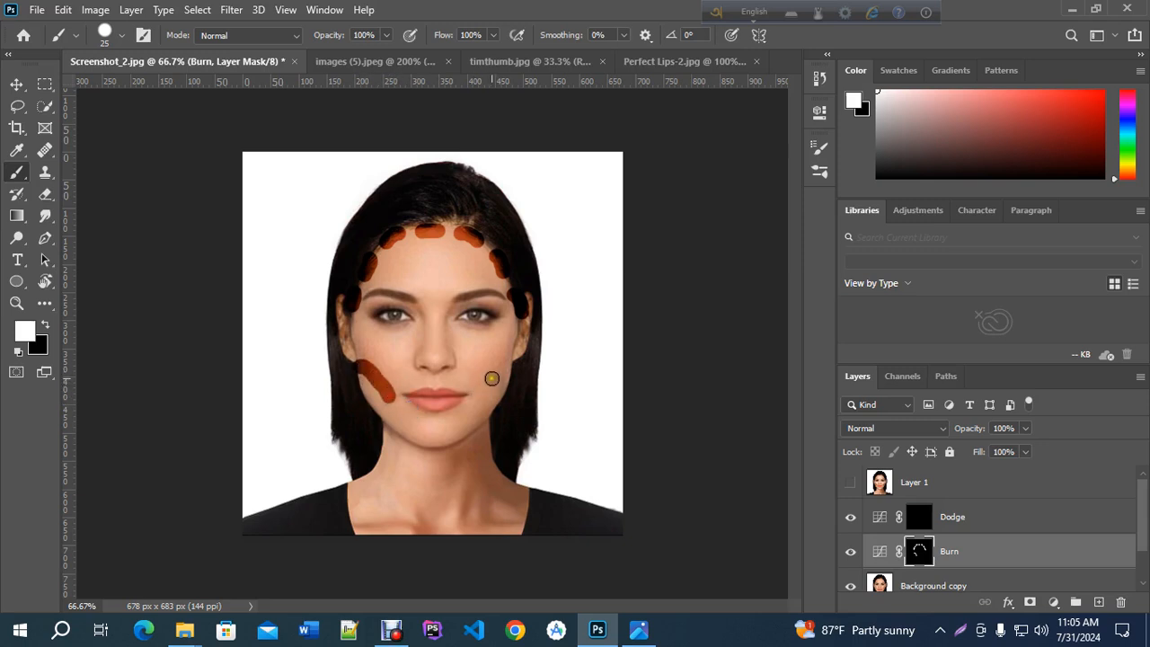
drag(509, 363, 485, 390)
drag(407, 429, 405, 431)
click(469, 430)
drag(388, 490, 387, 490)
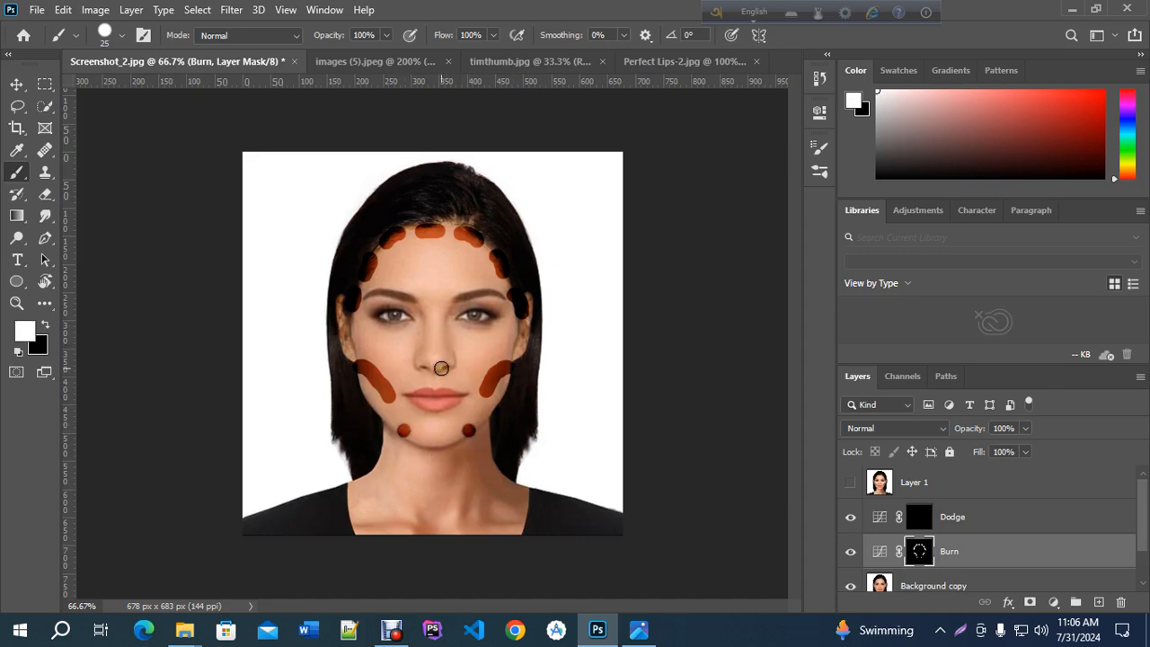
Reduce the brush to 9 px and paint a thin contour line down each side of the nose on the Burn mask.
key(bracketleft)
key(bracketleft)
drag(450, 307, 446, 364)
key(ctrl+z)
drag(452, 306, 443, 360)
drag(418, 308, 424, 357)
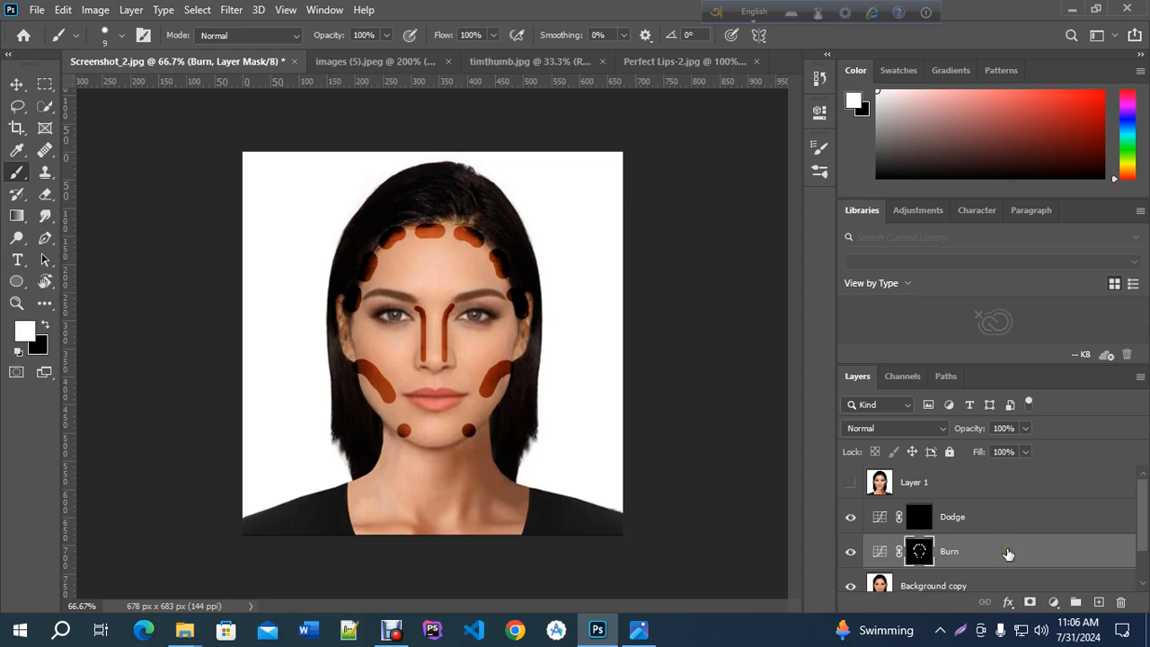
Select the Dodge layer, set the brush to 20 px, and check the light highlight positions on the Screenshot_1.jpg chart before returning to Photoshop.
click(988, 525)
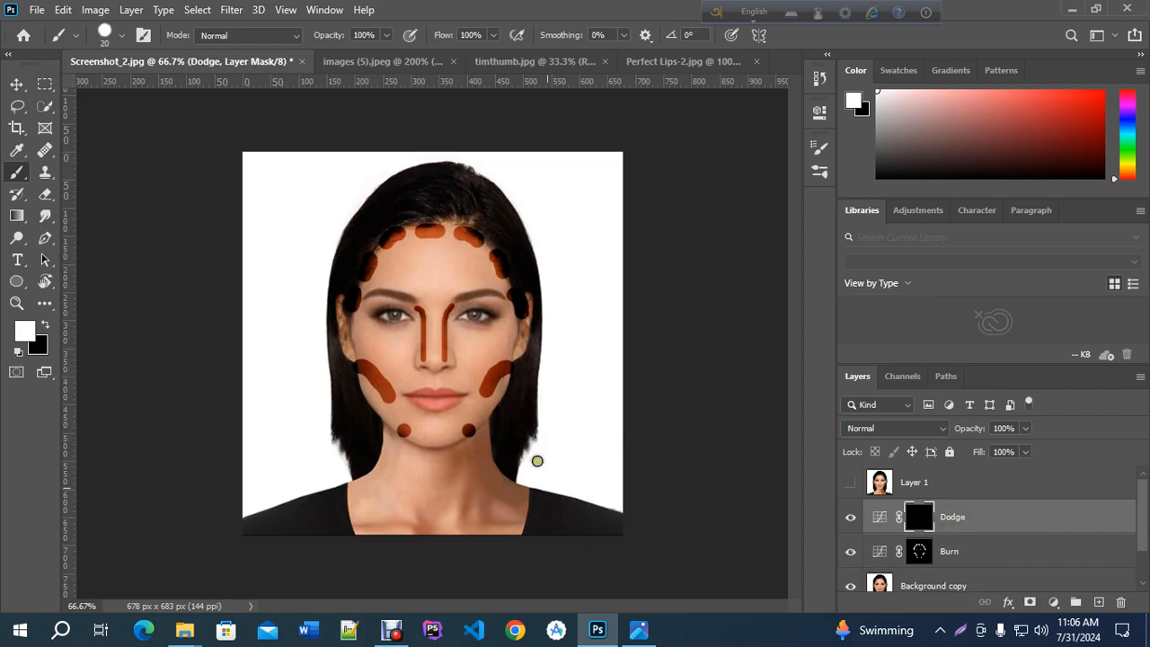
click(639, 628)
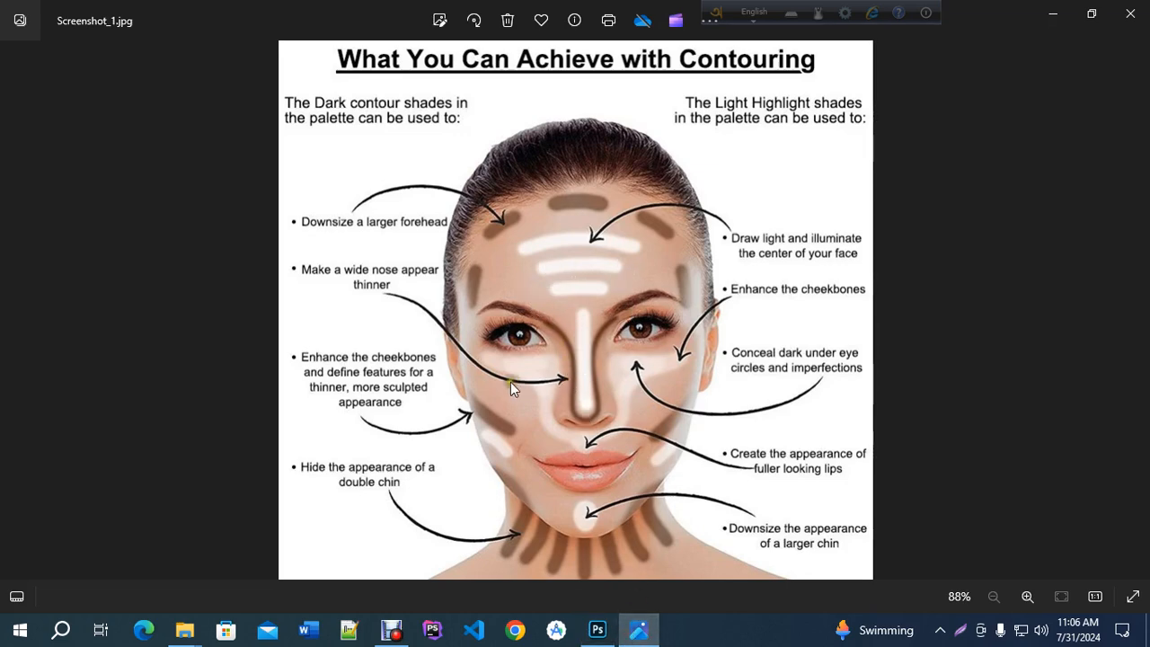
click(598, 629)
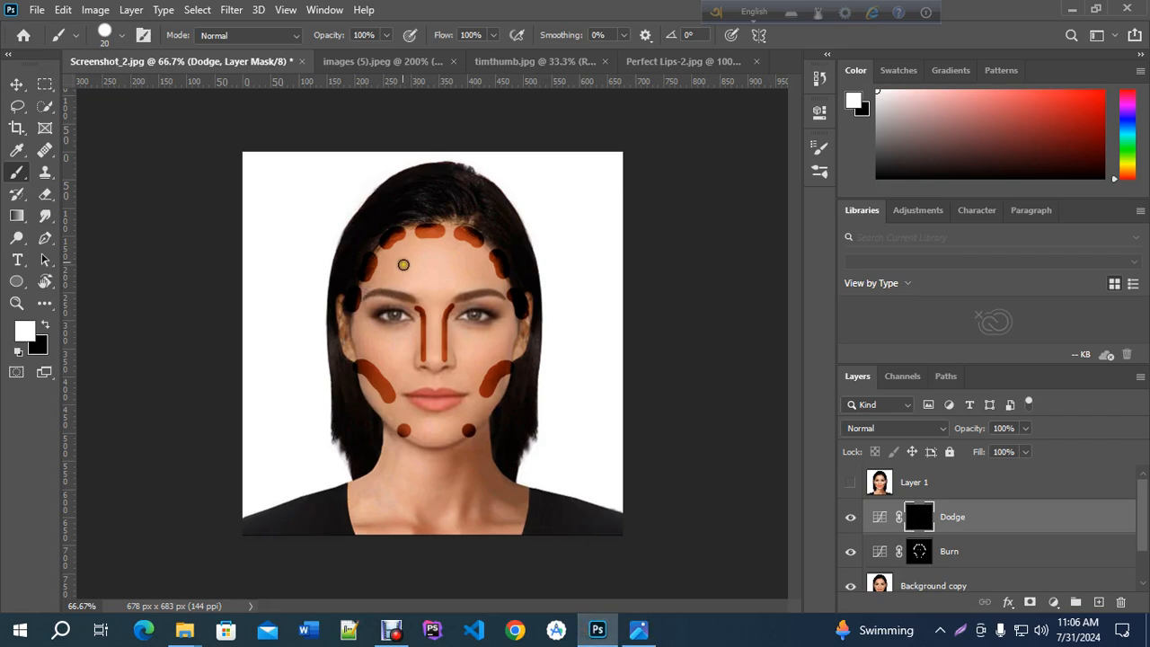
Paint three stacked highlight strokes on the forehead and a straight line down the nose bridge on the Dodge mask.
mouse_move(399, 258)
mouse_down()
mouse_move(469, 257)
mouse_move(444, 273)
mouse_move(467, 271)
mouse_move(433, 286)
mouse_move(445, 288)
mouse_up()
click(434, 307)
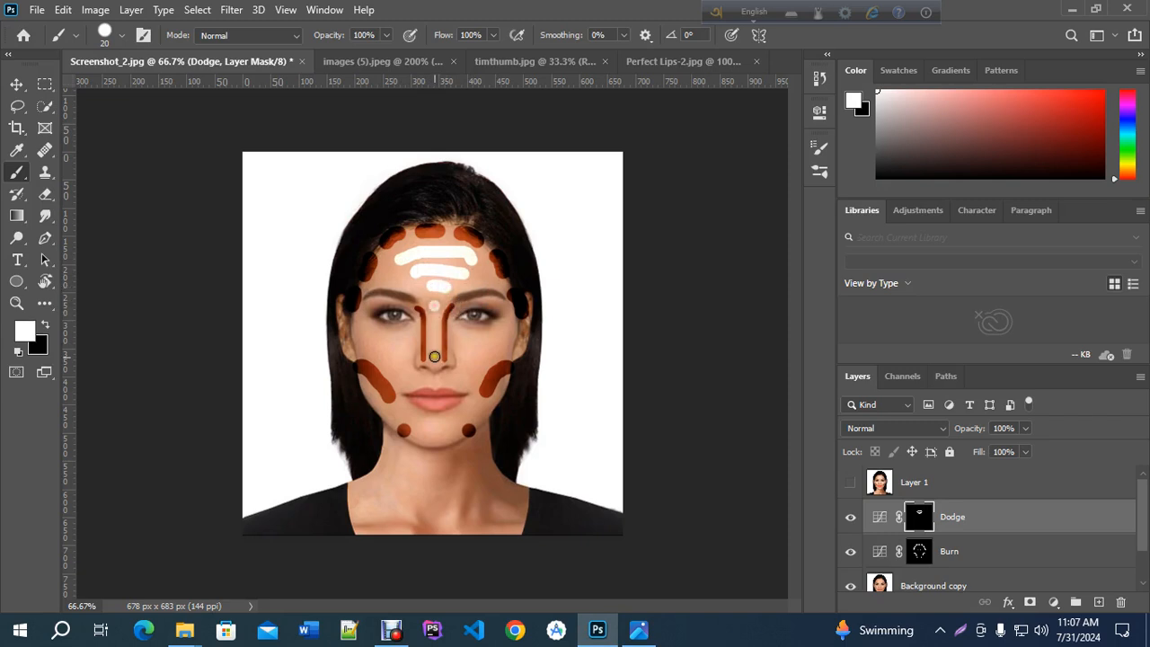
shift+click(434, 359)
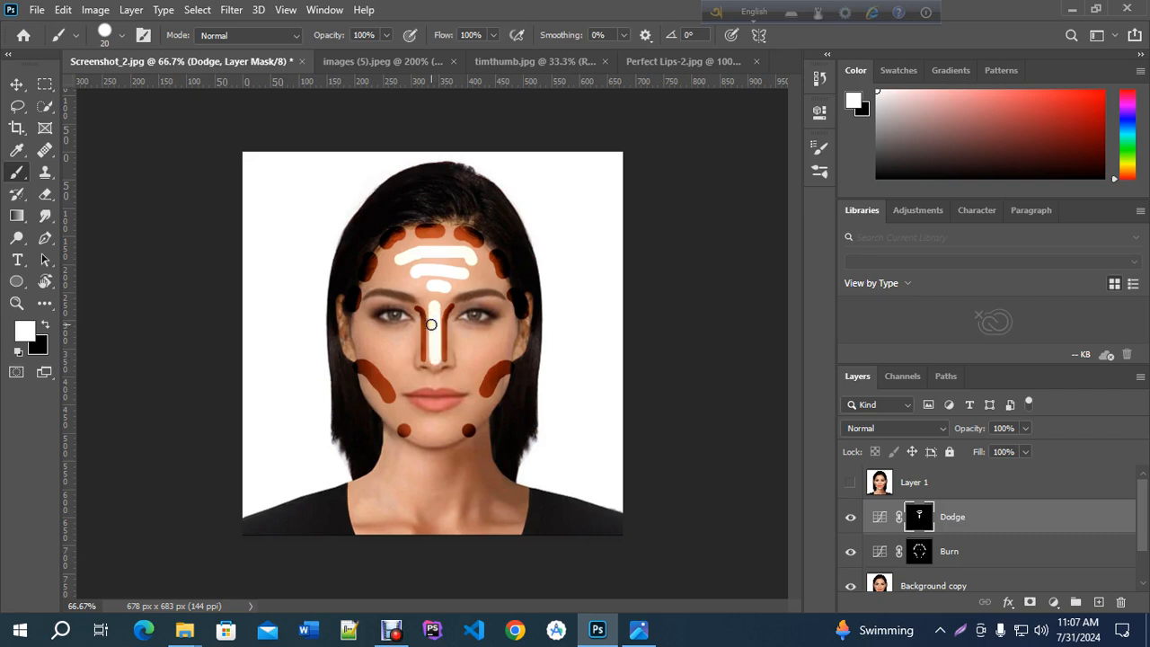
Paint Y-shaped highlights under both eyes, a stroke on the chin, and dots beside the chin and above the upper lip on the Dodge mask.
mouse_move(359, 327)
mouse_down()
mouse_move(386, 346)
mouse_move(409, 334)
mouse_move(388, 351)
mouse_move(393, 376)
mouse_up()
mouse_move(461, 330)
mouse_down()
mouse_move(482, 342)
mouse_move(503, 335)
mouse_move(480, 337)
mouse_move(477, 370)
mouse_up()
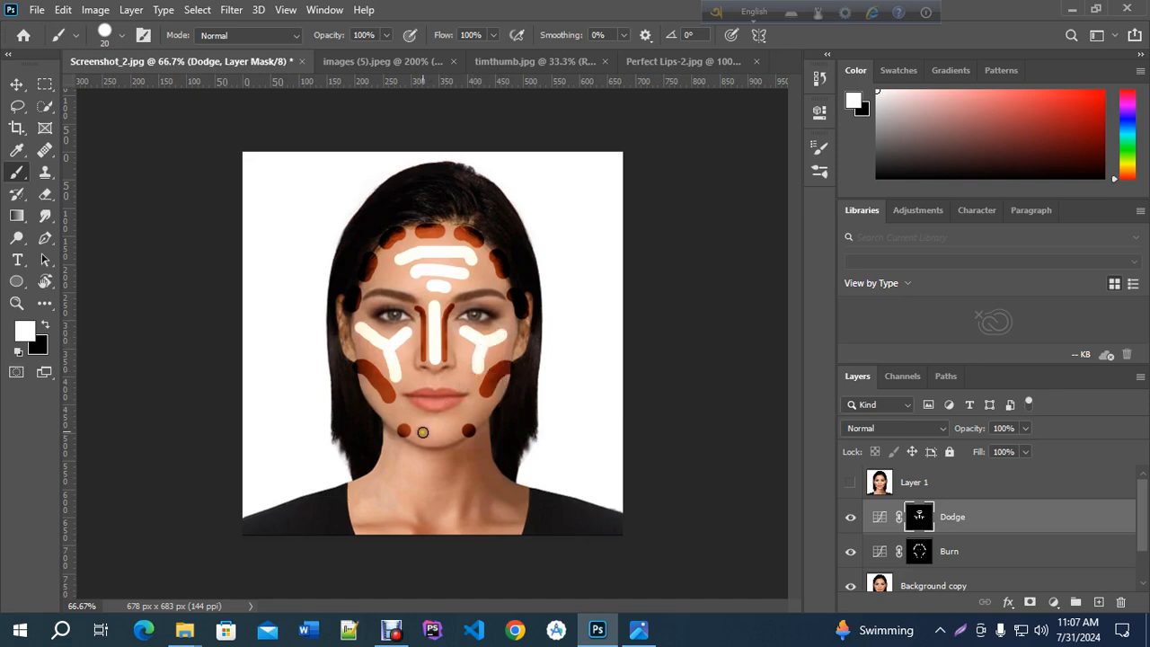
drag(422, 433, 452, 432)
click(392, 414)
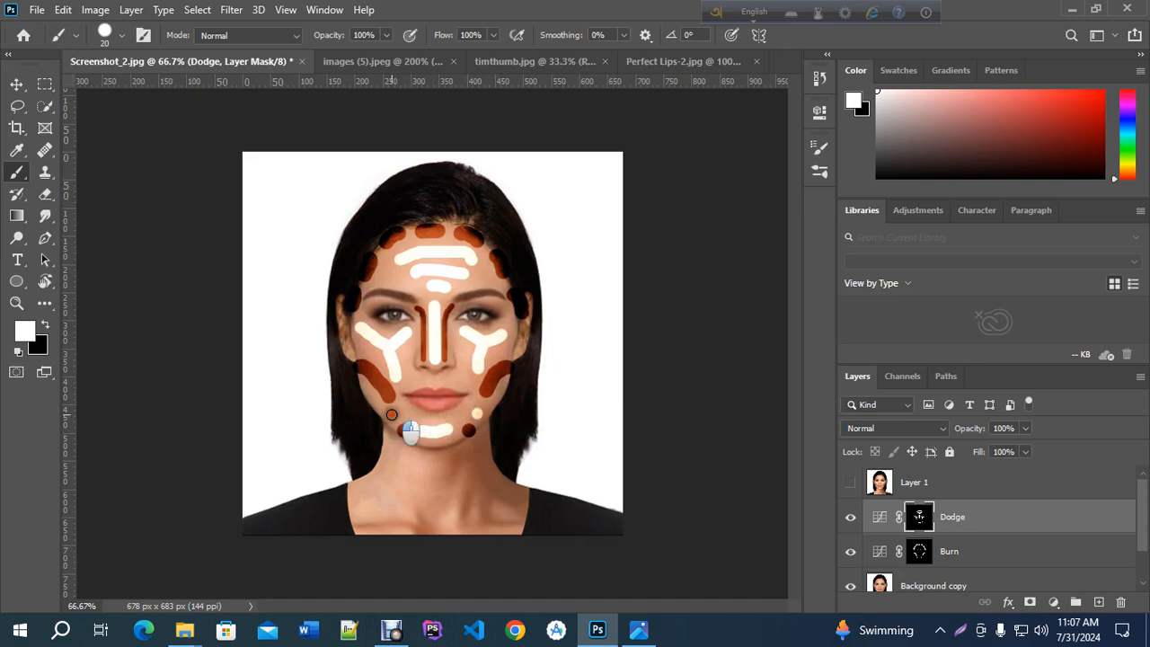
click(433, 380)
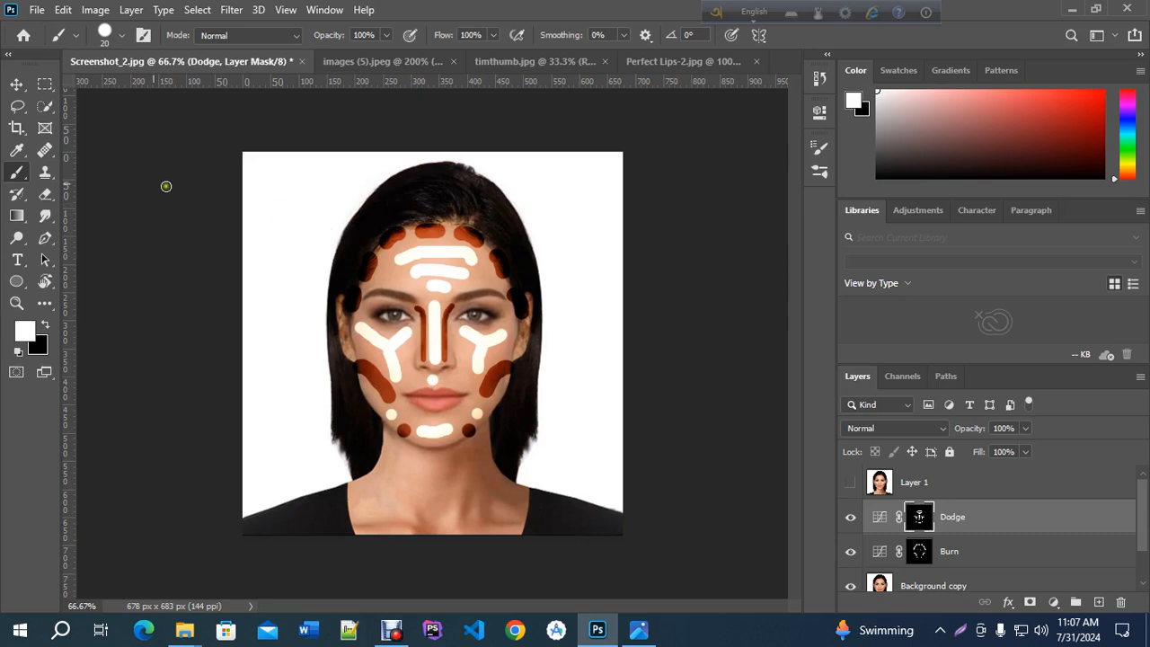
Switch to the Move tool, show the Dodge layer mask's properties, and feather the mask by about 17 px.
click(16, 84)
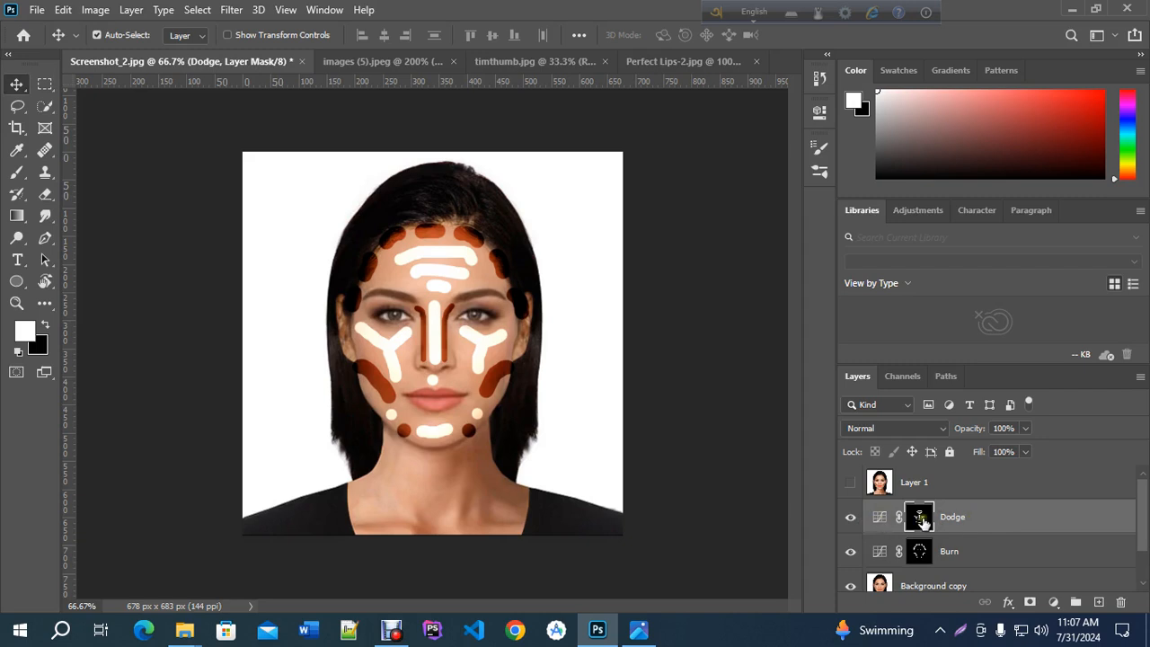
click(869, 520)
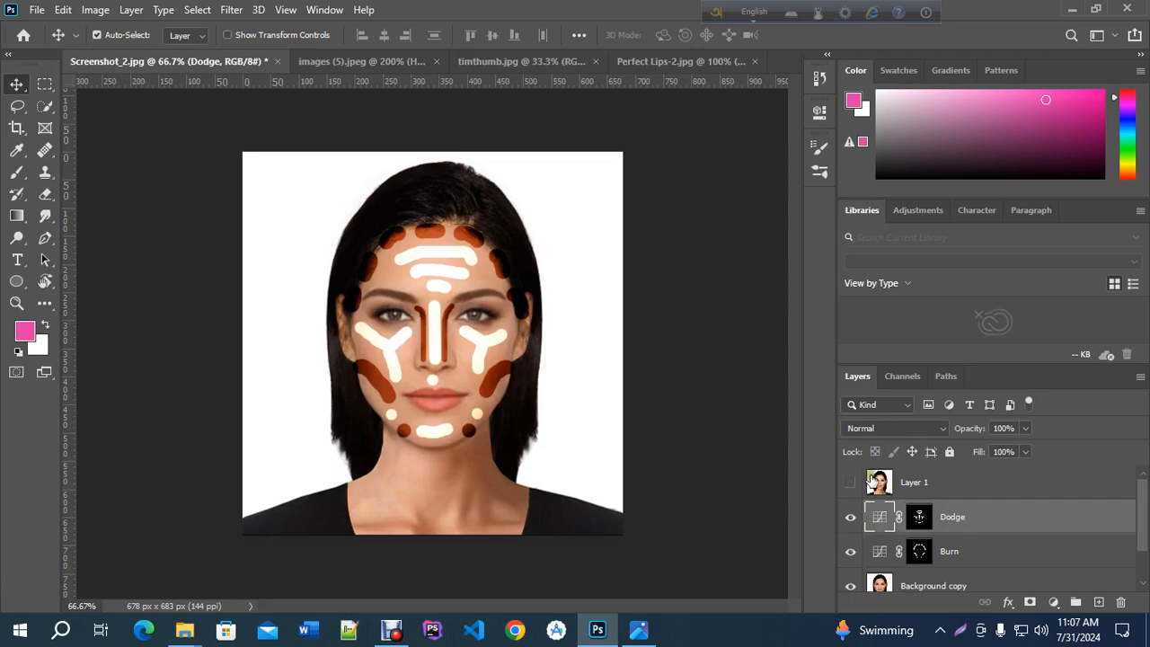
click(332, 11)
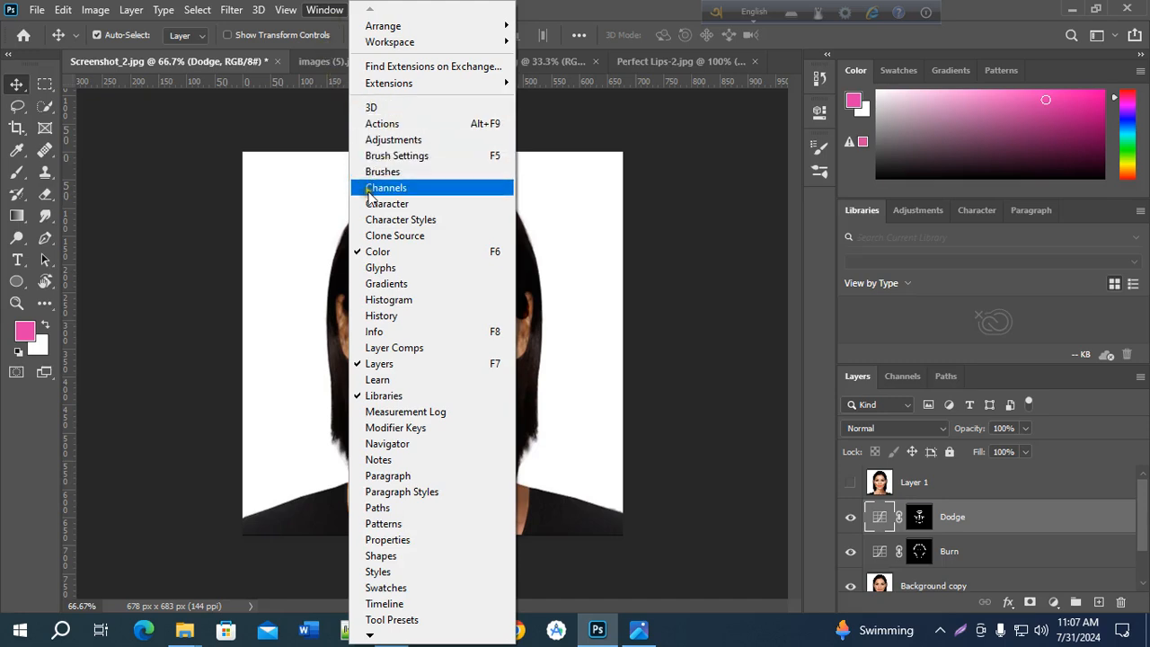
click(414, 539)
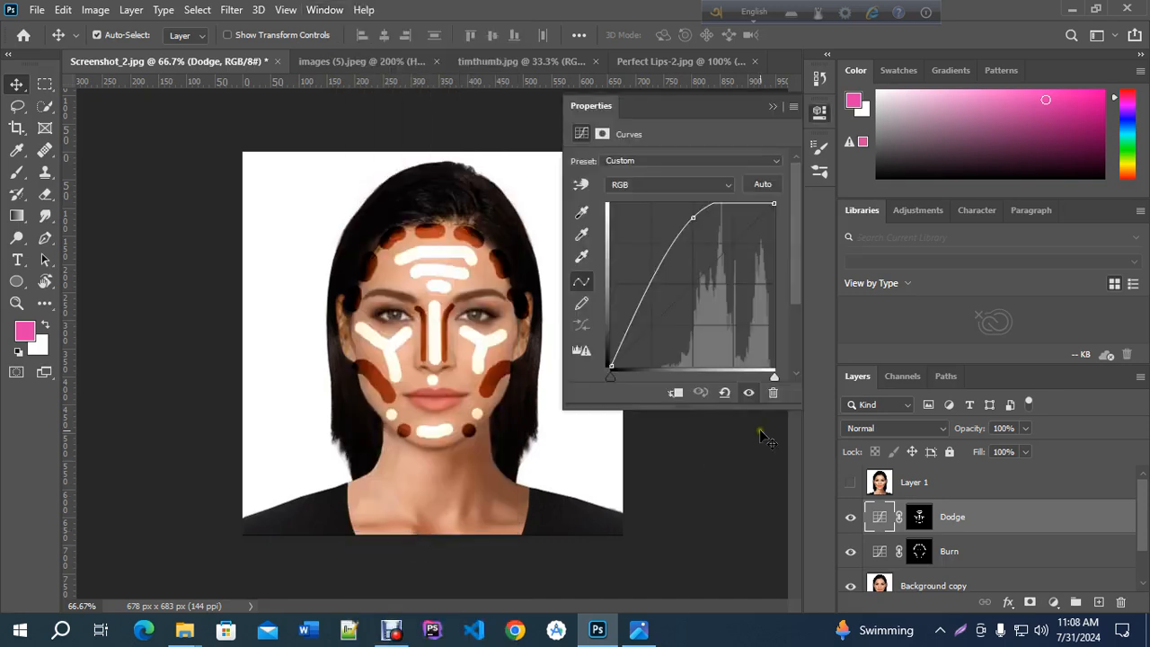
click(604, 133)
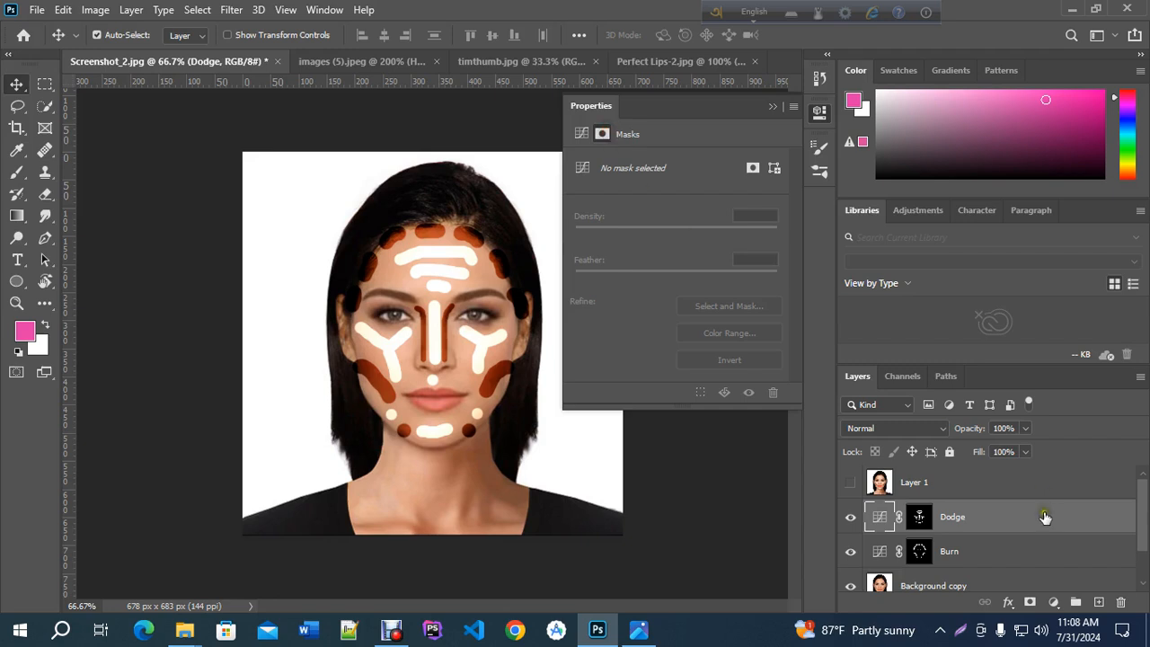
click(921, 518)
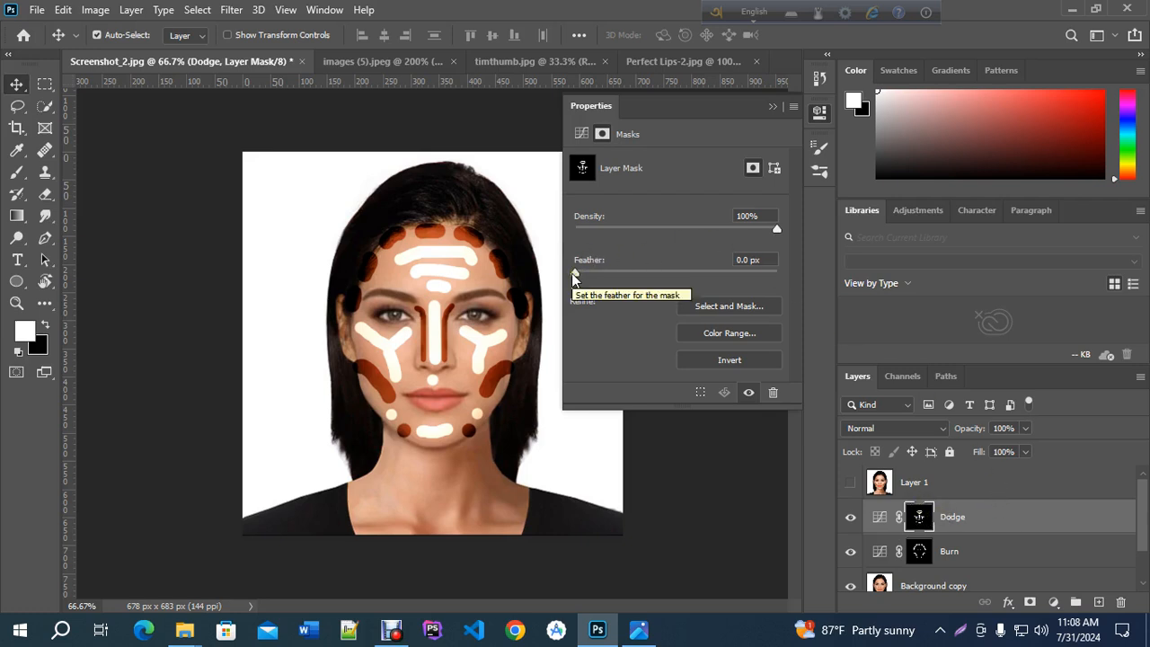
drag(575, 276, 670, 288)
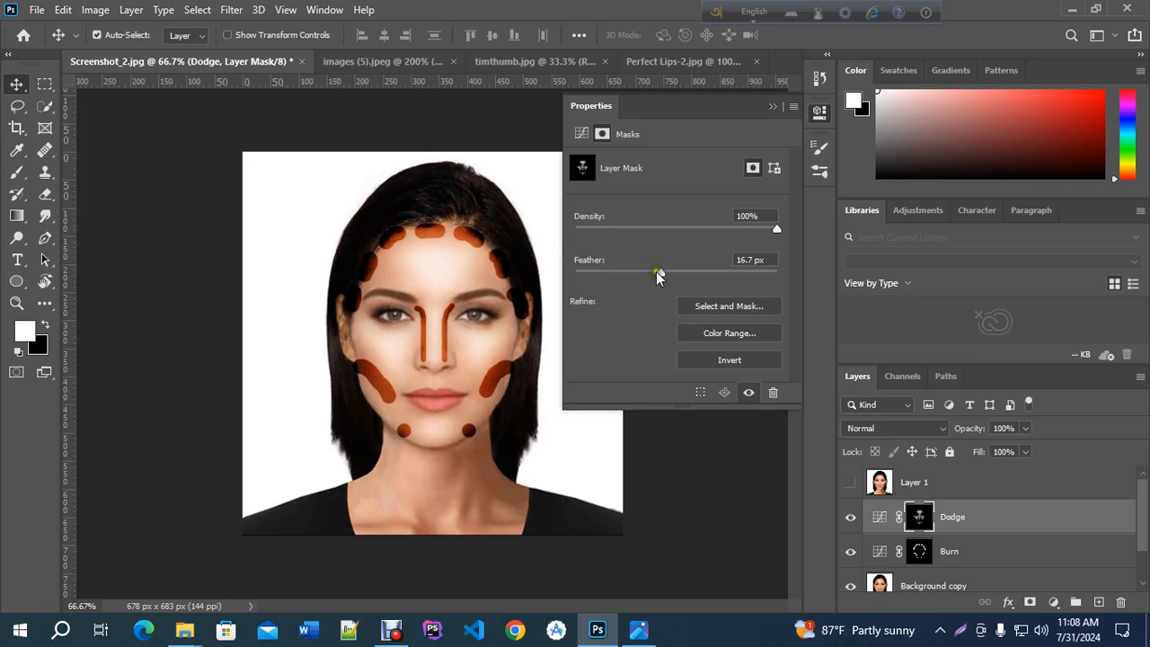
drag(660, 274, 661, 274)
Feather the Burn layer mask by 21.1 px and collapse the mask properties.
click(919, 552)
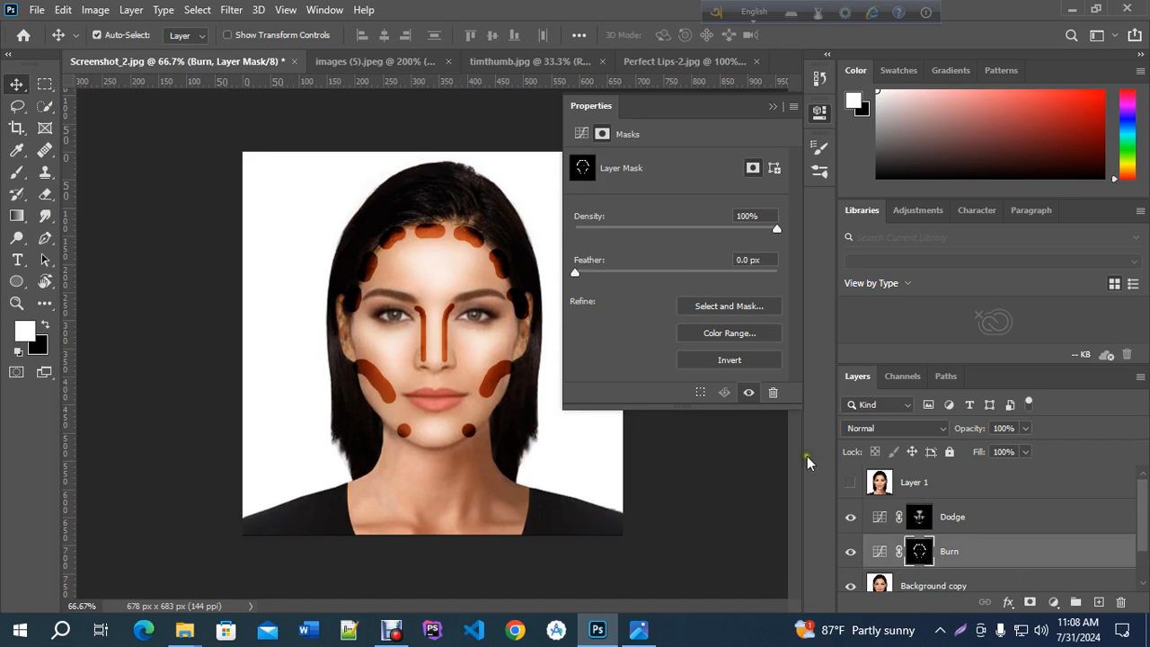
drag(576, 272, 666, 276)
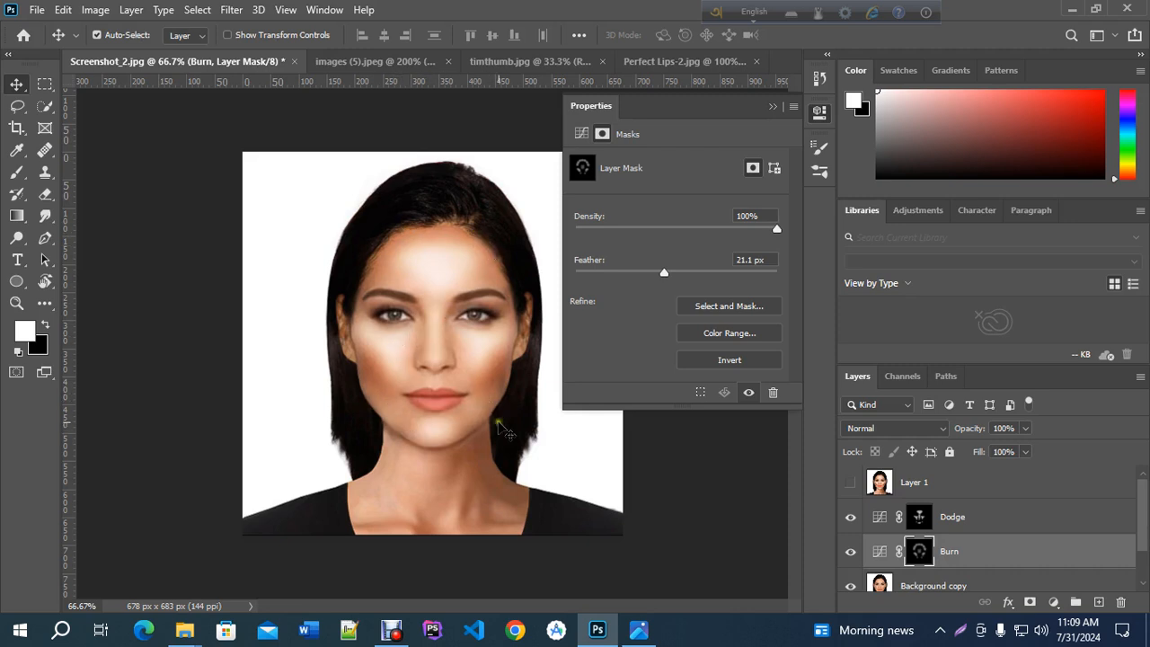
click(772, 107)
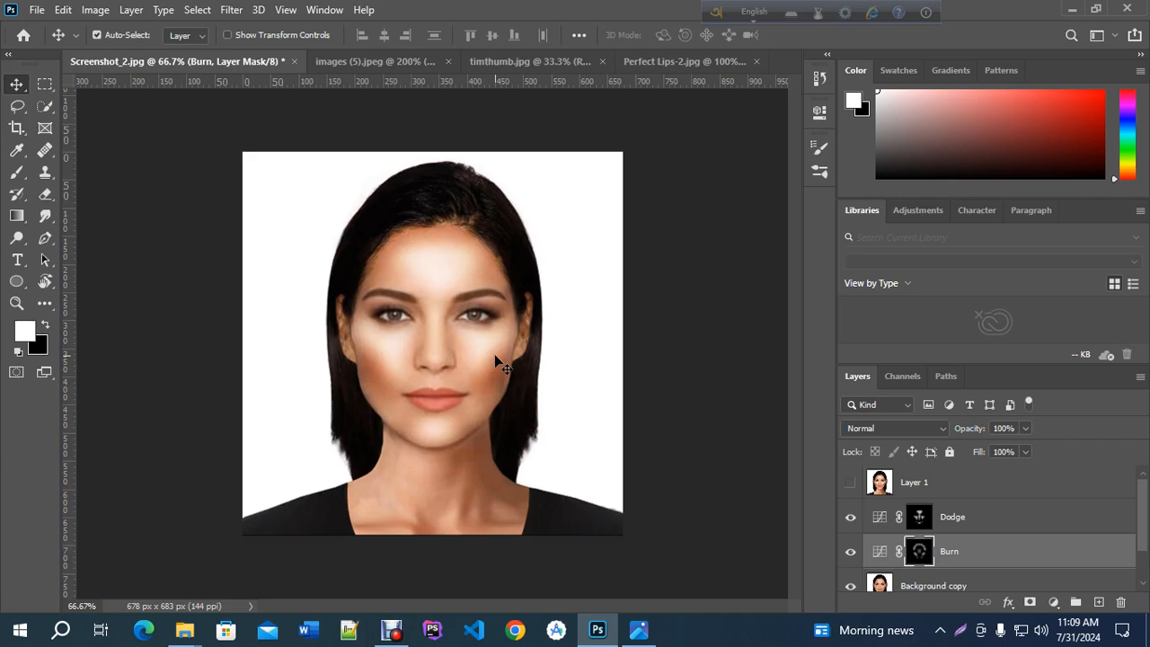
click(388, 635)
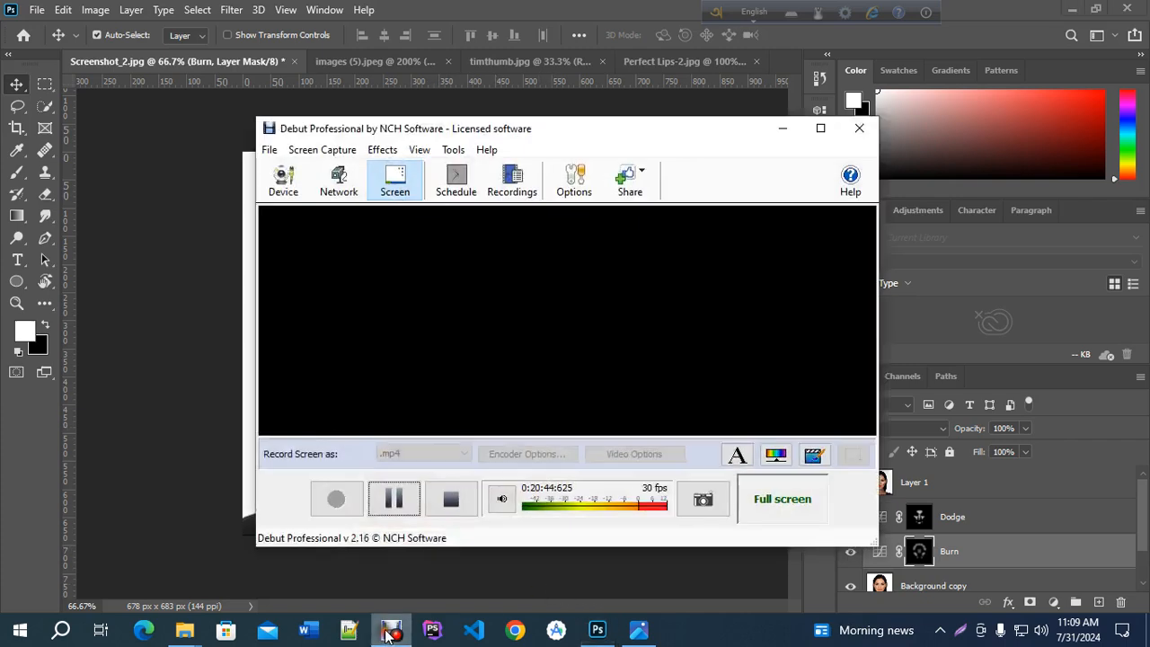
click(390, 501)
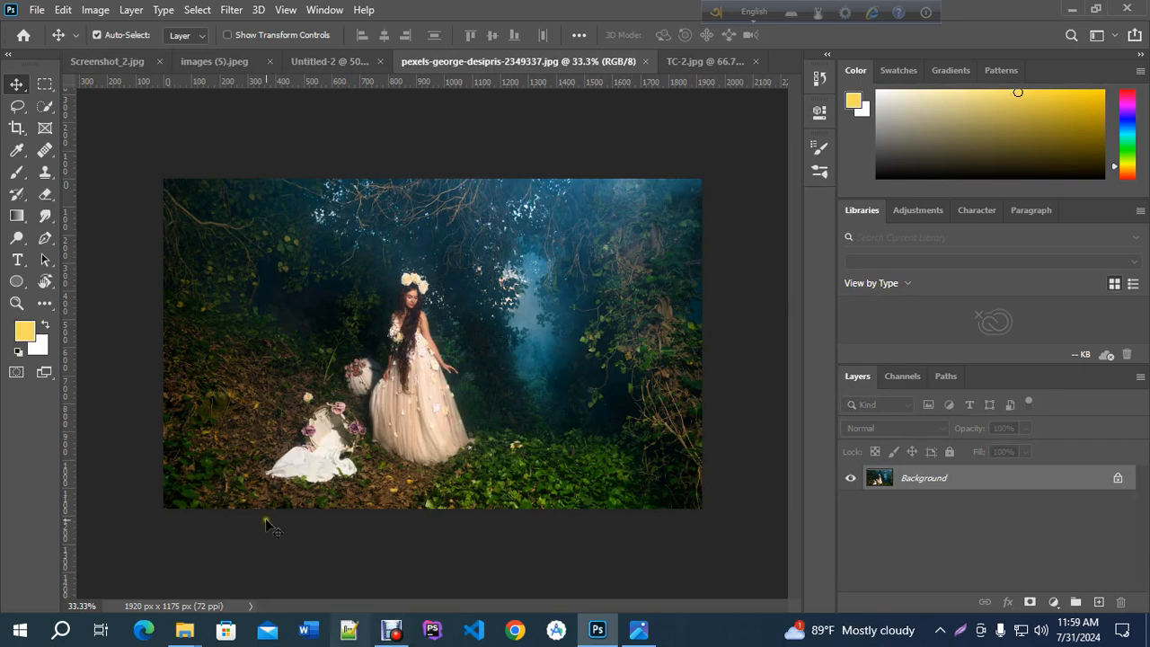
Review the Dodge and Smudge tool groups in the forest photo and activate the Blur tool.
drag(17, 238, 94, 241)
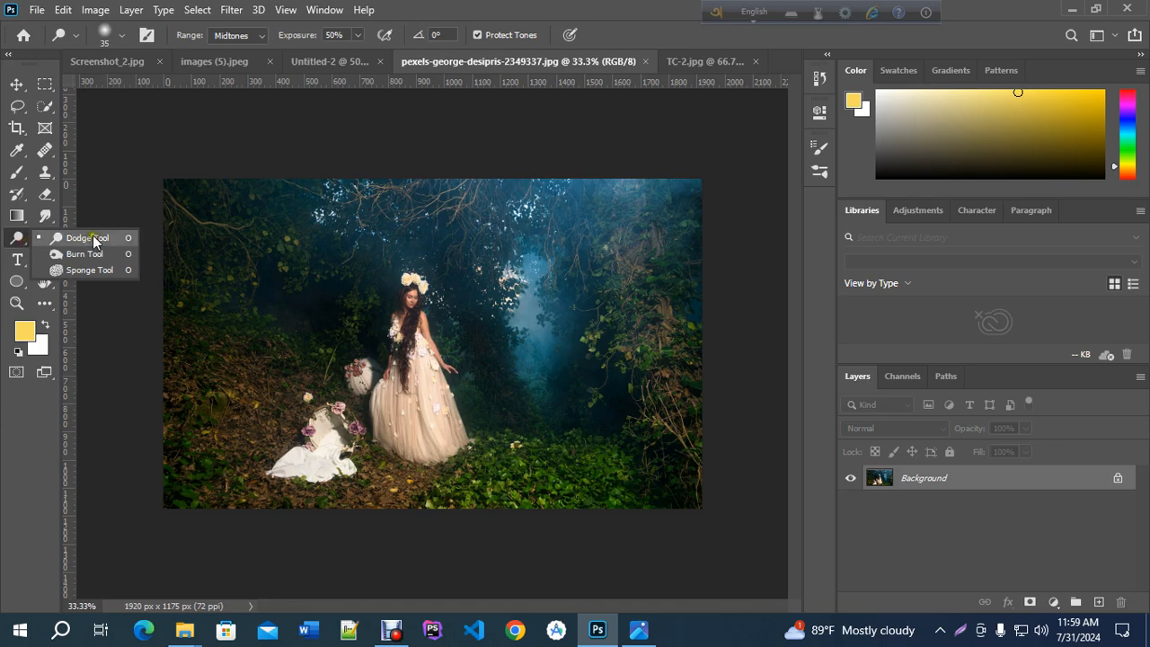
click(47, 217)
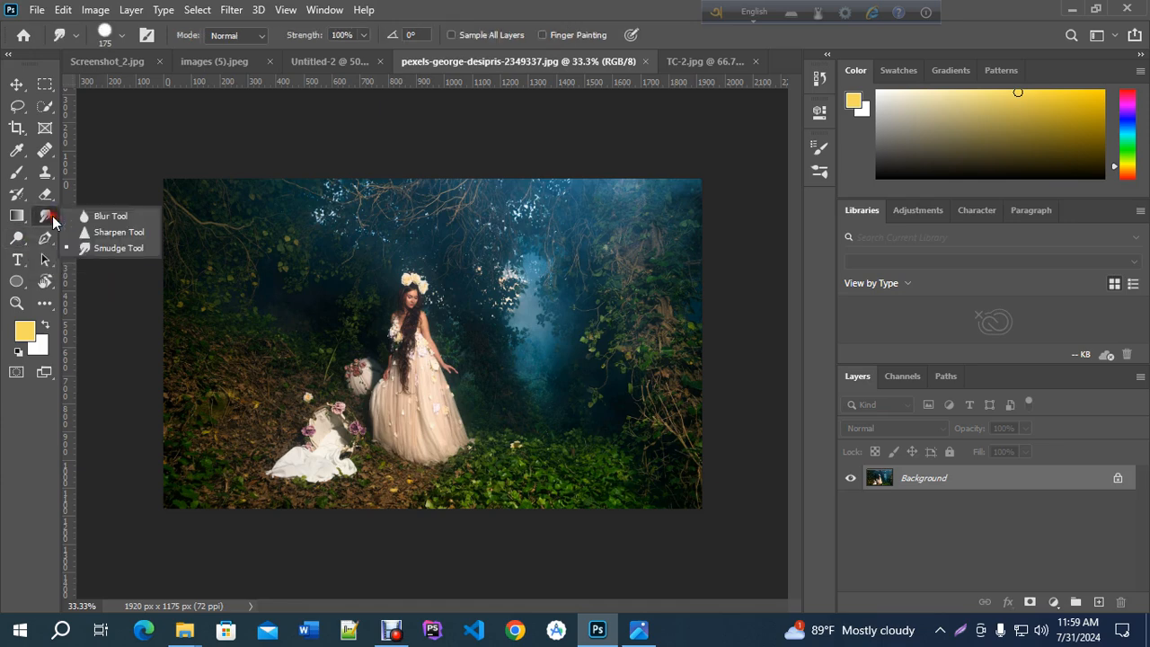
click(123, 218)
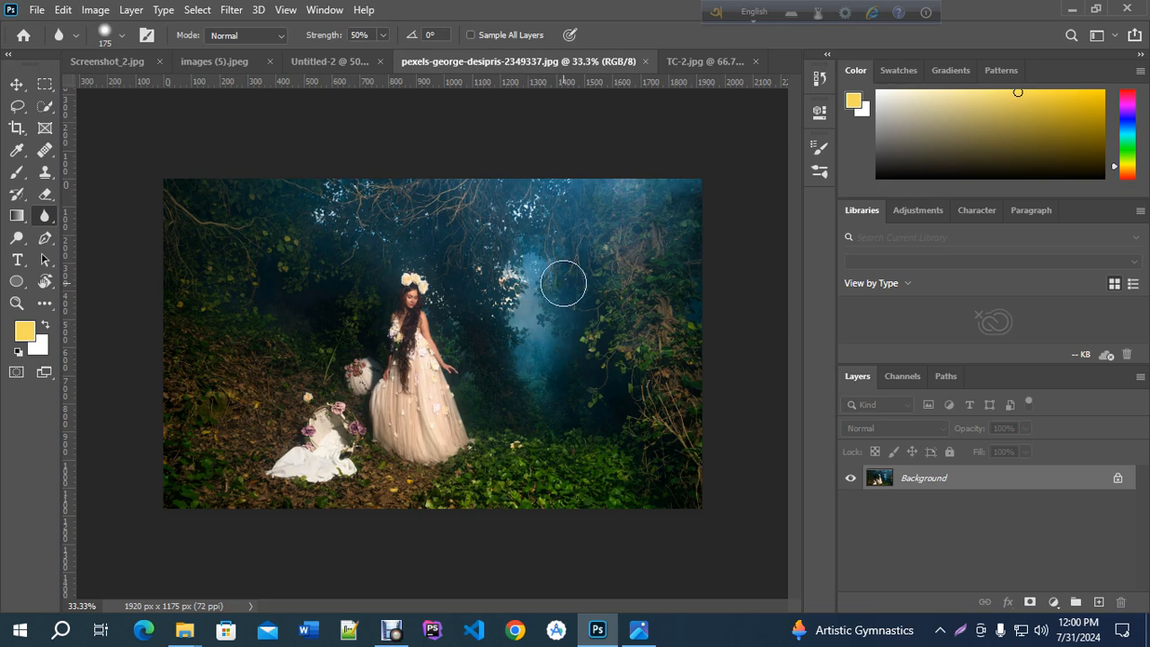
Duplicate the Background layer and blur the foliage to the right of the woman with the 175 px Blur brush.
key(ctrl+j)
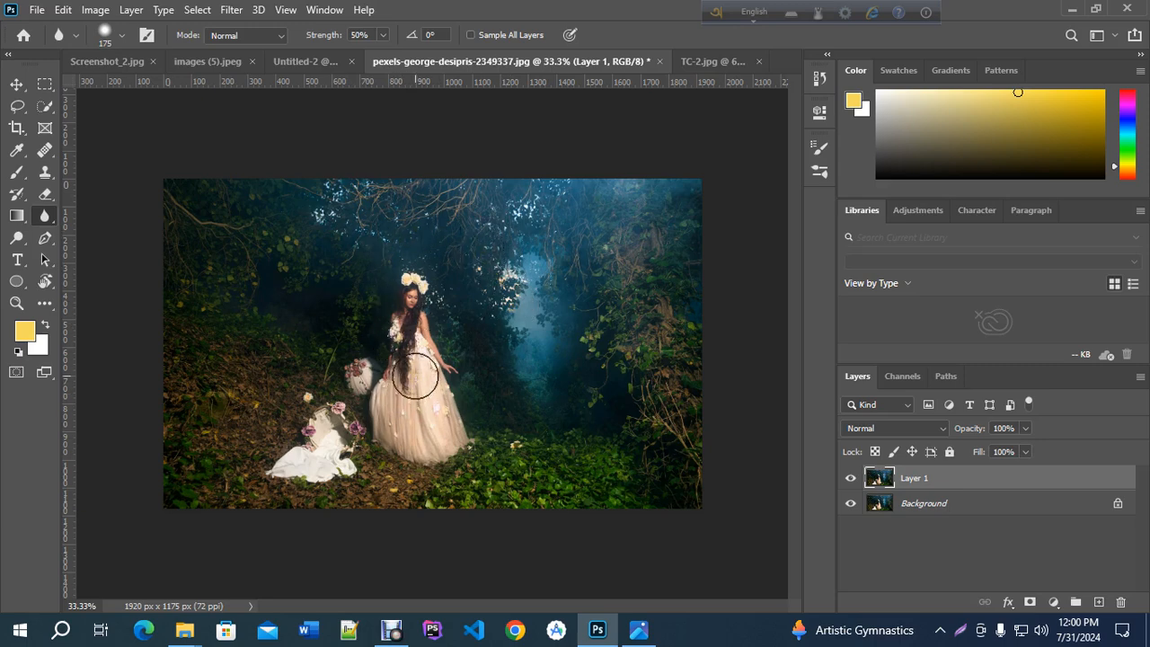
mouse_move(495, 342)
mouse_down()
mouse_move(535, 477)
mouse_move(487, 334)
mouse_move(503, 276)
mouse_move(554, 438)
mouse_move(499, 249)
mouse_move(599, 330)
mouse_move(645, 409)
mouse_move(591, 290)
mouse_move(657, 428)
mouse_move(619, 291)
mouse_move(661, 438)
mouse_move(653, 246)
mouse_move(673, 431)
mouse_up()
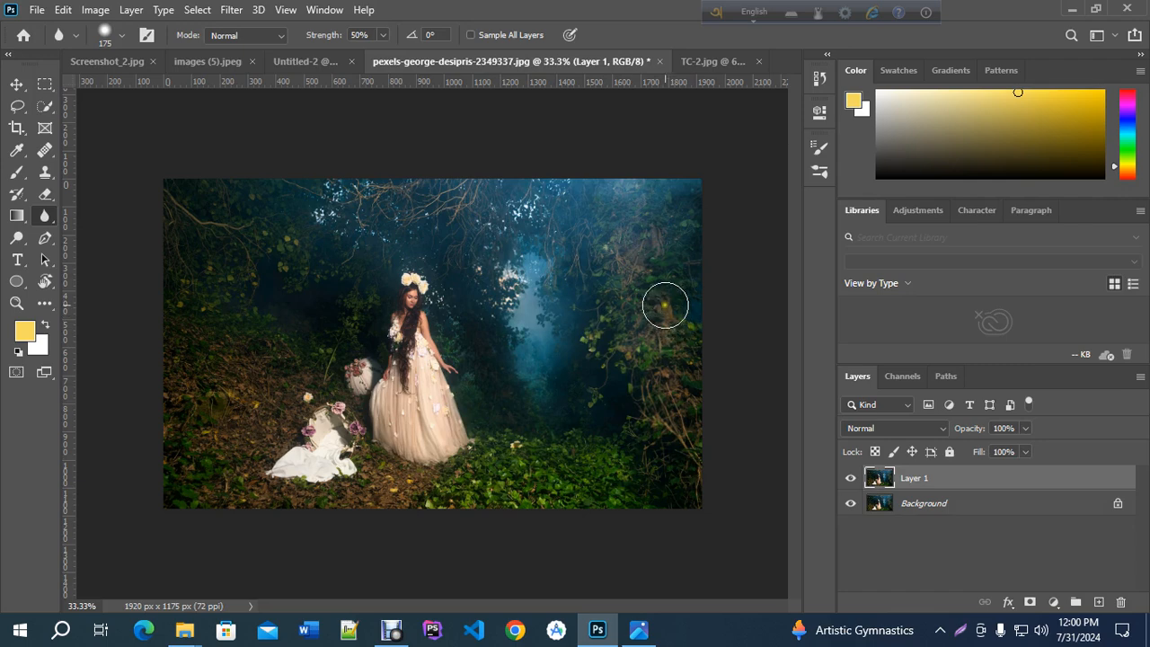
mouse_move(665, 306)
mouse_down()
mouse_move(672, 404)
mouse_move(647, 284)
mouse_move(584, 434)
mouse_move(527, 330)
mouse_move(511, 439)
mouse_move(485, 487)
mouse_move(614, 489)
mouse_move(417, 500)
mouse_move(580, 492)
mouse_up()
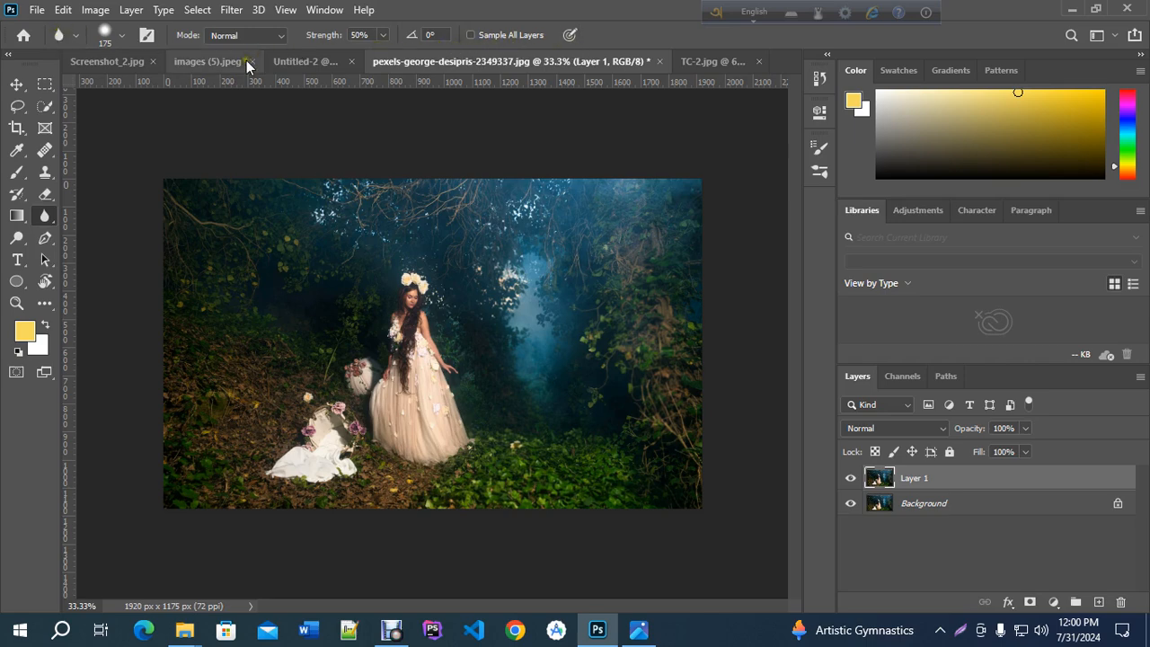
Try the Blur brush at minimum and maximum hardness, settle on a medium hardness, and blur more of the forest around the woman.
click(121, 35)
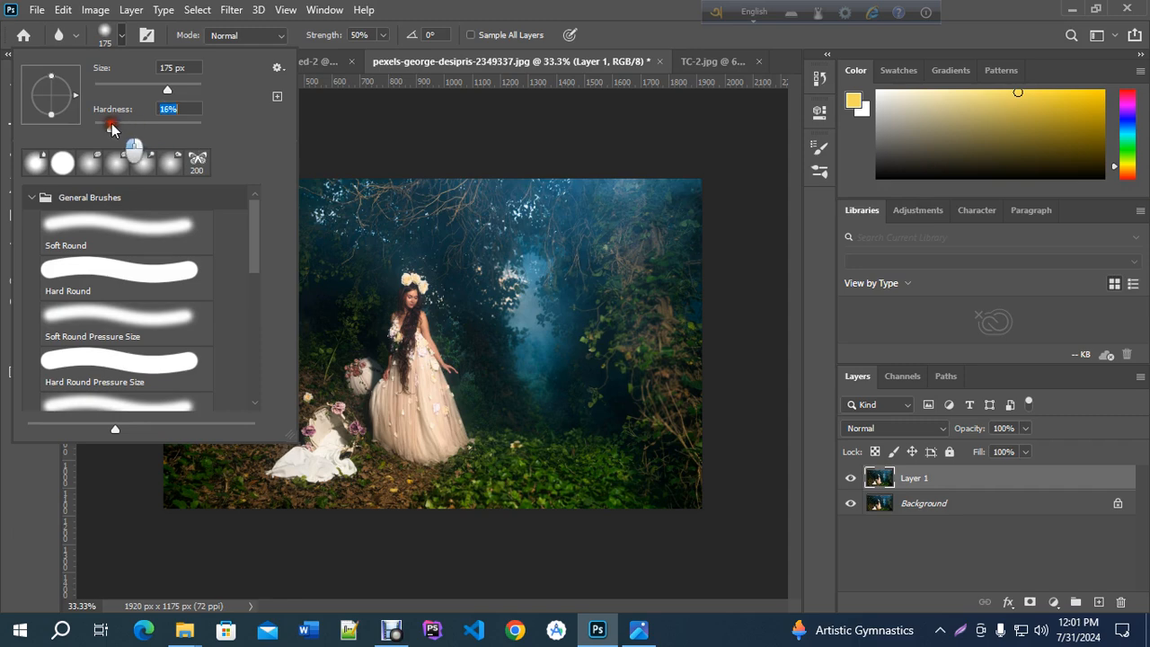
drag(136, 128, 89, 127)
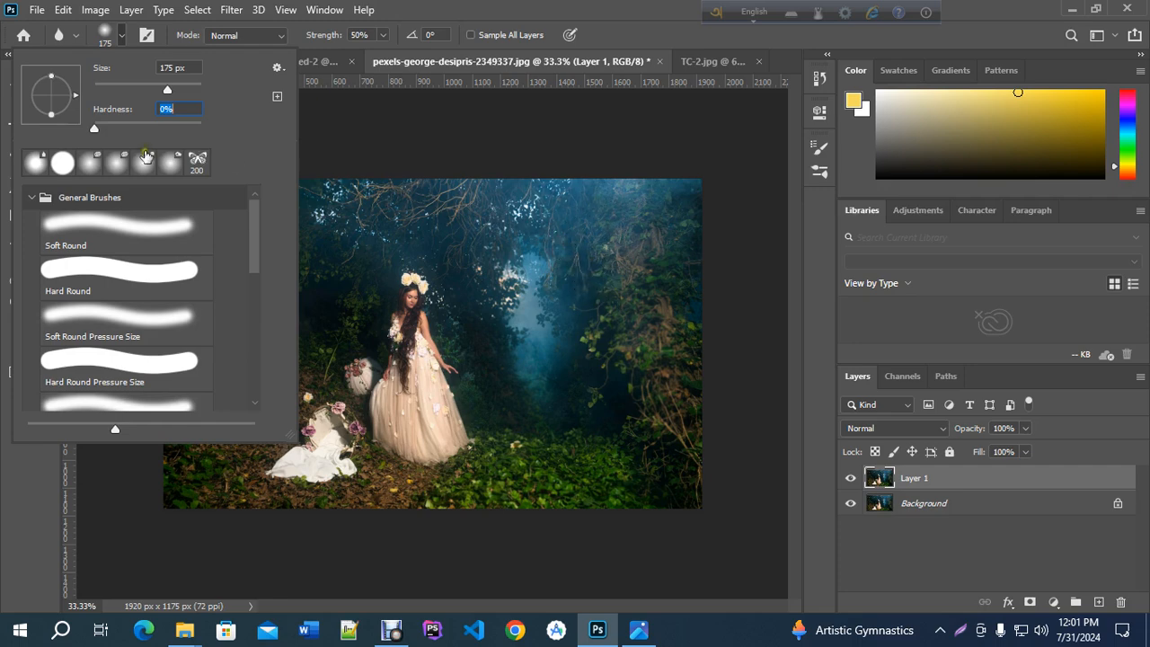
drag(95, 130, 213, 141)
drag(202, 128, 139, 131)
mouse_move(467, 247)
mouse_down()
mouse_move(509, 380)
mouse_move(557, 261)
mouse_move(582, 404)
mouse_move(585, 286)
mouse_move(624, 473)
mouse_move(632, 291)
mouse_move(646, 427)
mouse_move(488, 468)
mouse_move(661, 449)
mouse_move(431, 491)
mouse_move(522, 500)
mouse_move(631, 487)
mouse_move(512, 503)
mouse_move(557, 398)
mouse_move(491, 478)
mouse_move(297, 473)
mouse_move(226, 389)
mouse_move(218, 478)
mouse_move(199, 402)
mouse_move(188, 464)
mouse_move(220, 288)
mouse_move(209, 500)
mouse_move(304, 320)
mouse_move(280, 461)
mouse_move(259, 361)
mouse_move(254, 414)
mouse_move(185, 426)
mouse_move(185, 492)
mouse_move(199, 358)
mouse_move(256, 524)
mouse_move(317, 381)
mouse_move(316, 510)
mouse_move(310, 409)
mouse_move(324, 456)
mouse_up()
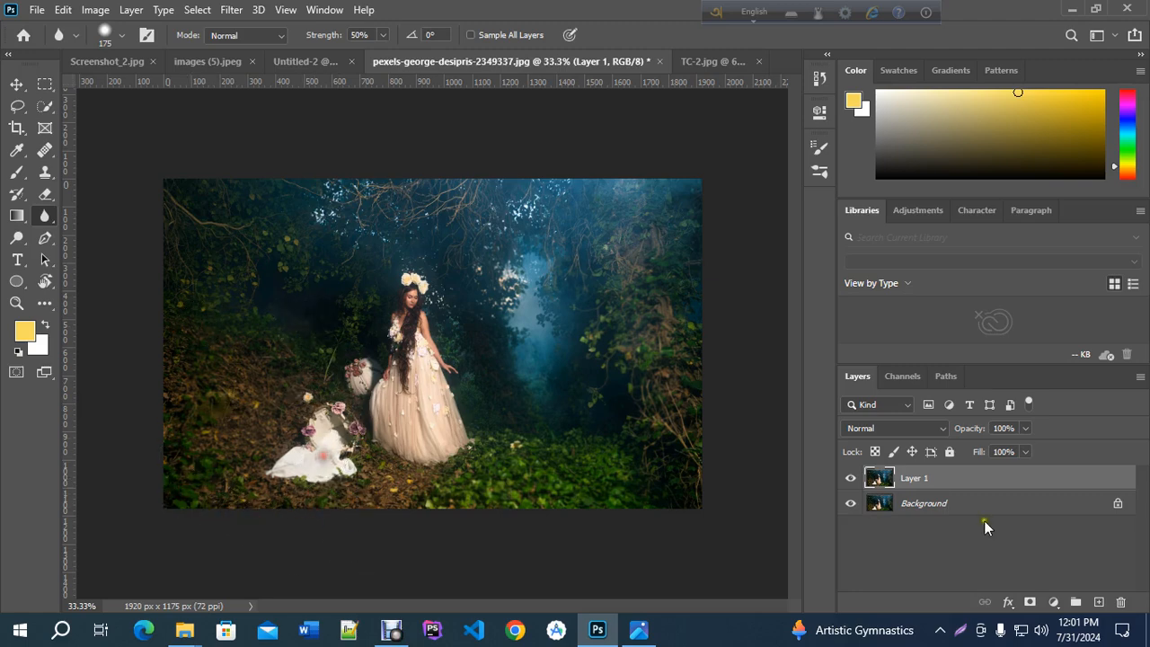
Hide and show Layer 1 repeatedly to compare the blurred copy with the original, and switch to the Zoom tool.
click(850, 482)
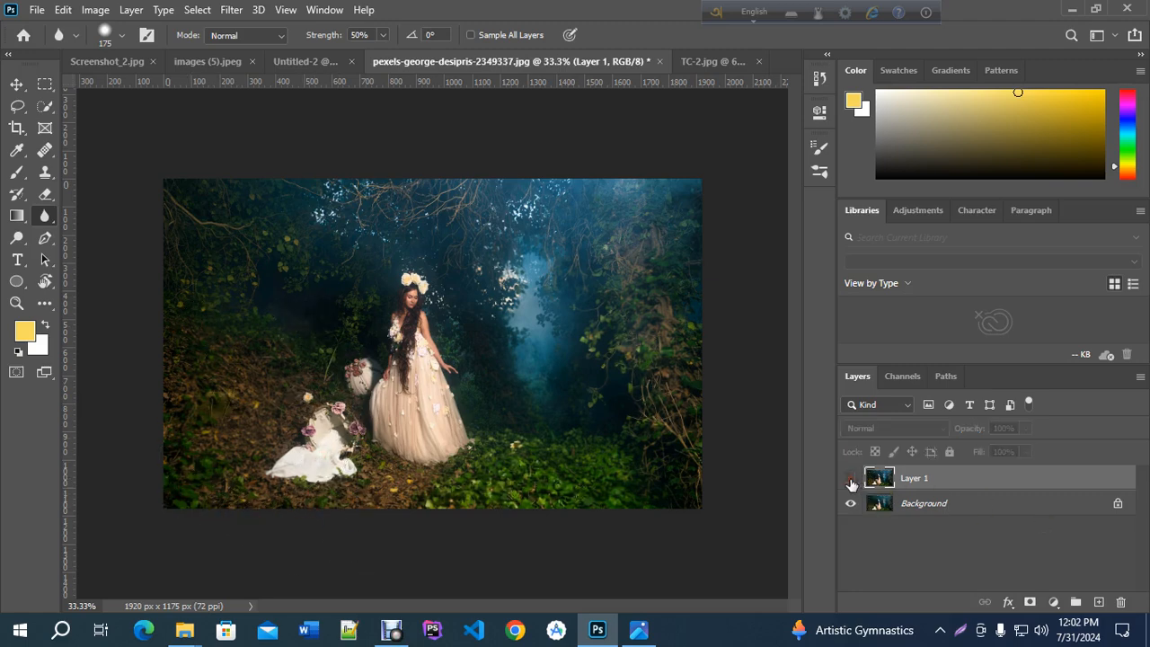
click(850, 481)
click(851, 481)
click(850, 482)
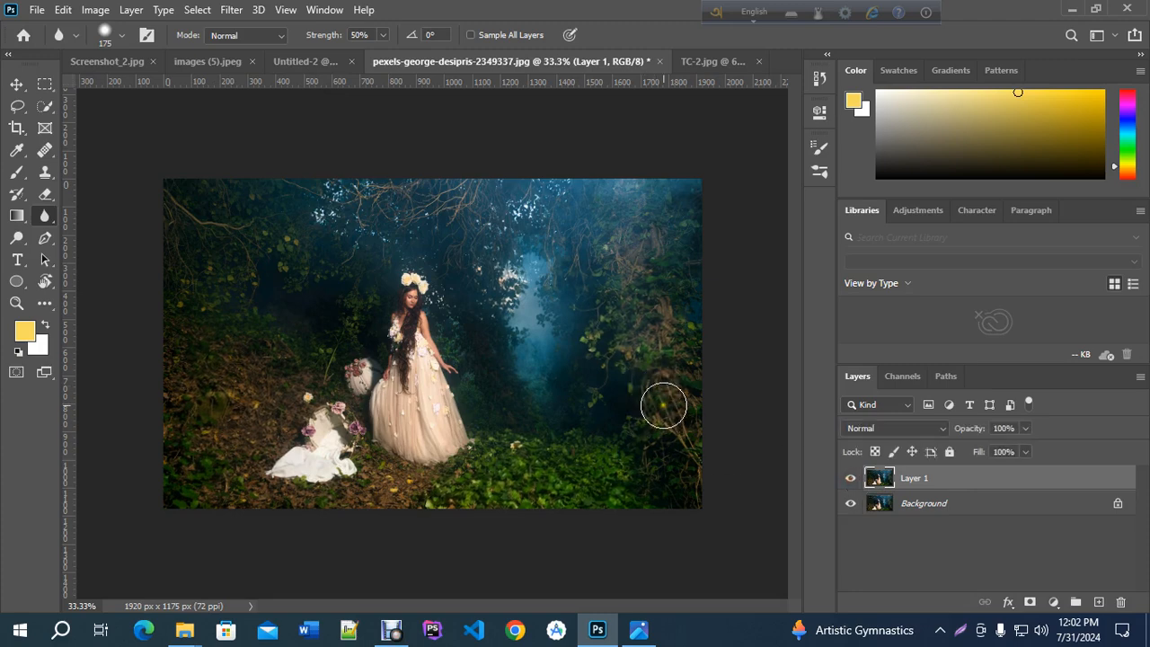
click(16, 303)
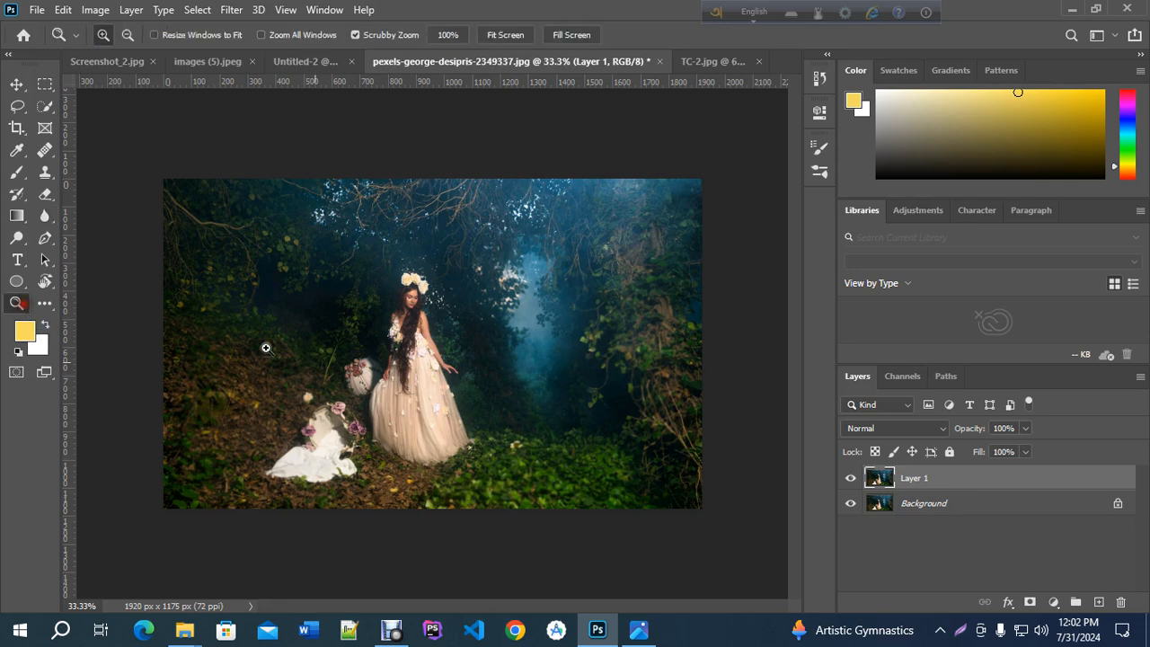
Inspect the forest to the right of the woman at 66.7% zoom, toggling Layer 1's visibility to compare the blur with the original.
click(696, 426)
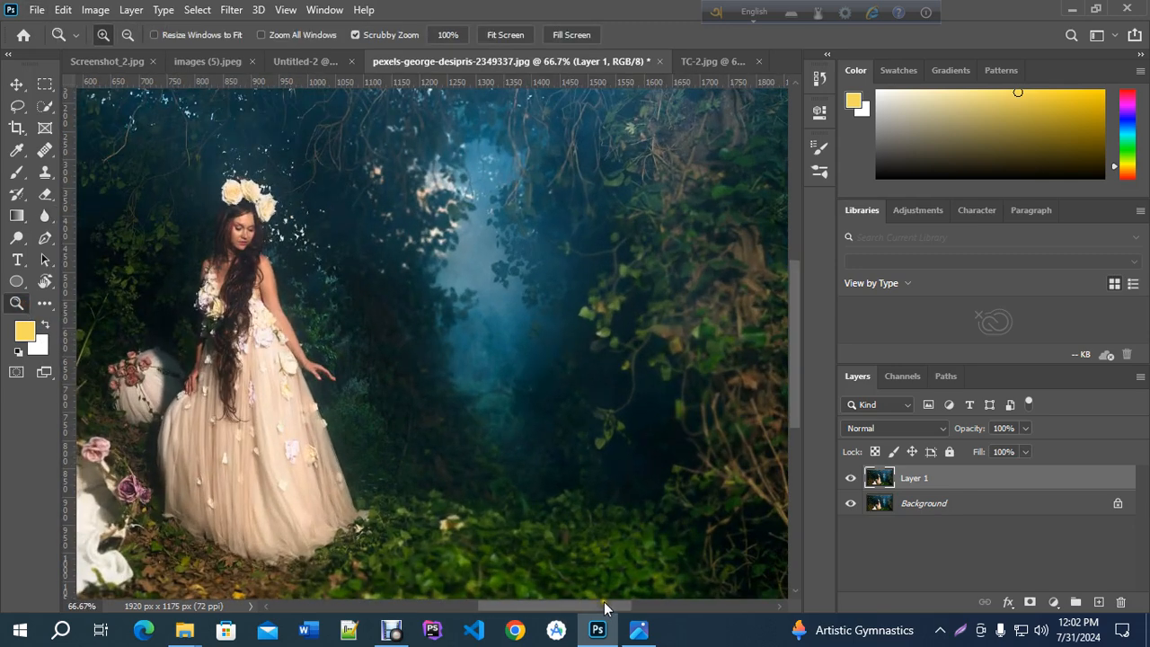
drag(606, 608, 629, 614)
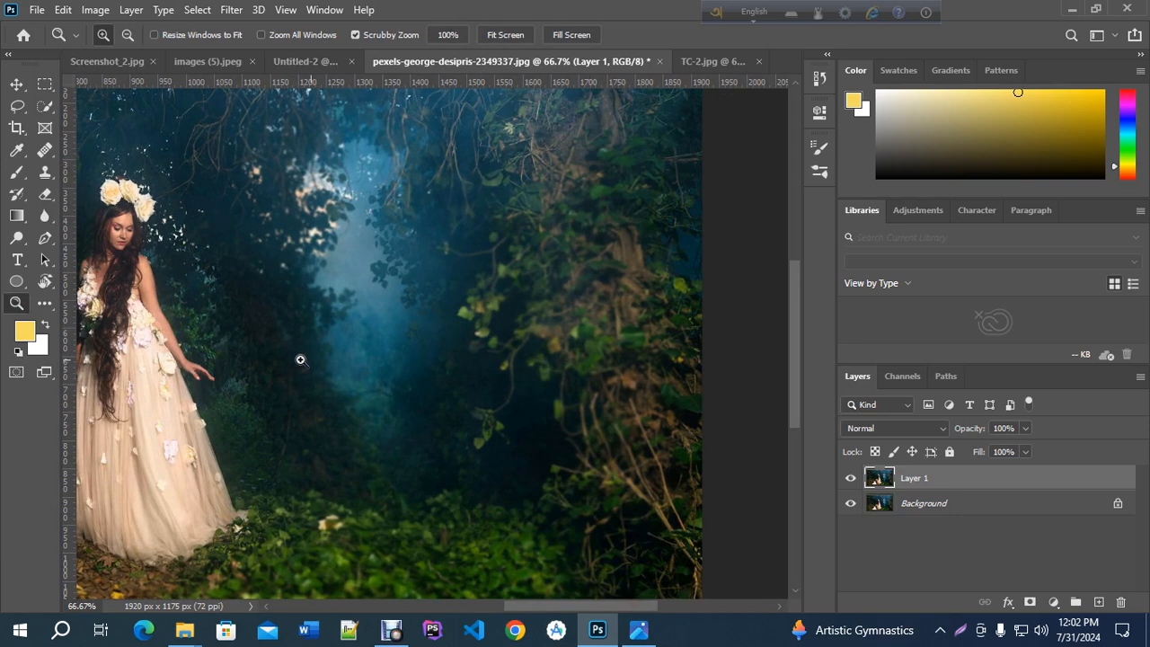
click(852, 479)
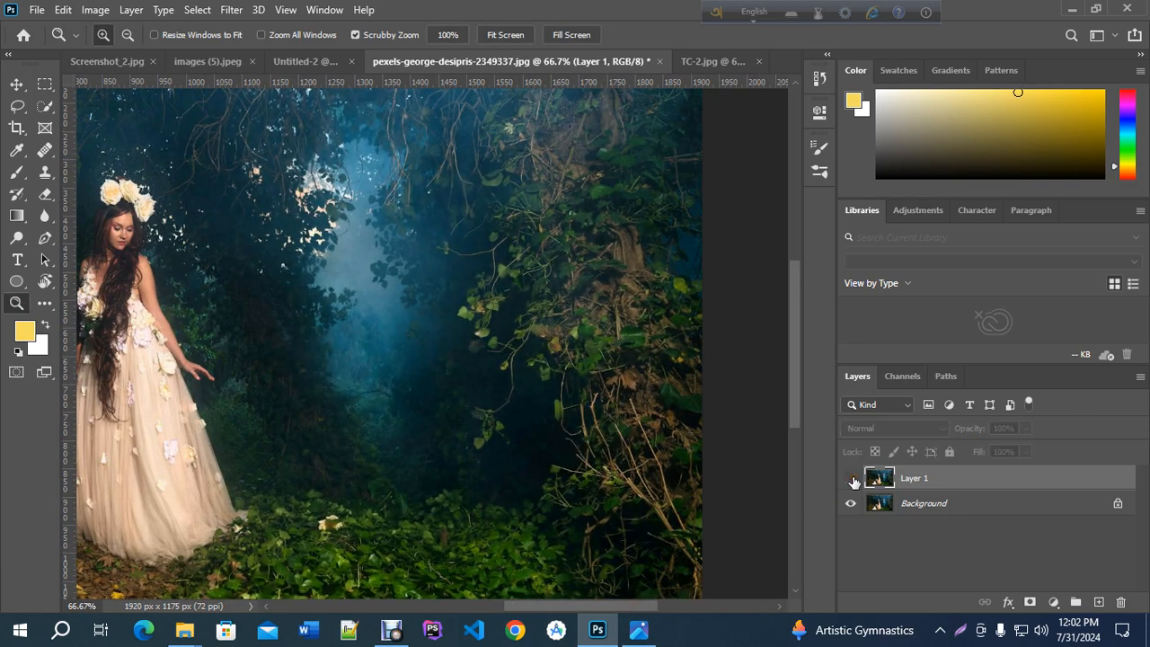
click(852, 479)
click(851, 479)
click(851, 478)
click(852, 479)
click(851, 479)
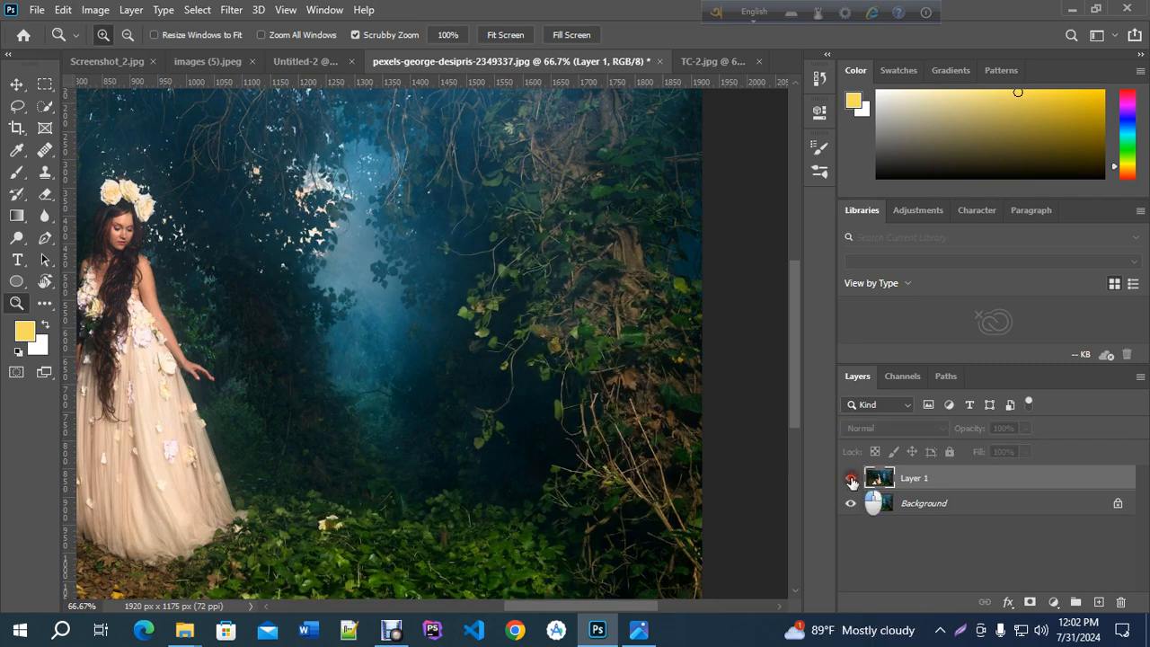
click(851, 479)
Set the 175 px Blur brush to 100% hardness, show Layer 1, and blur the foliage to the right of the woman on it.
click(45, 215)
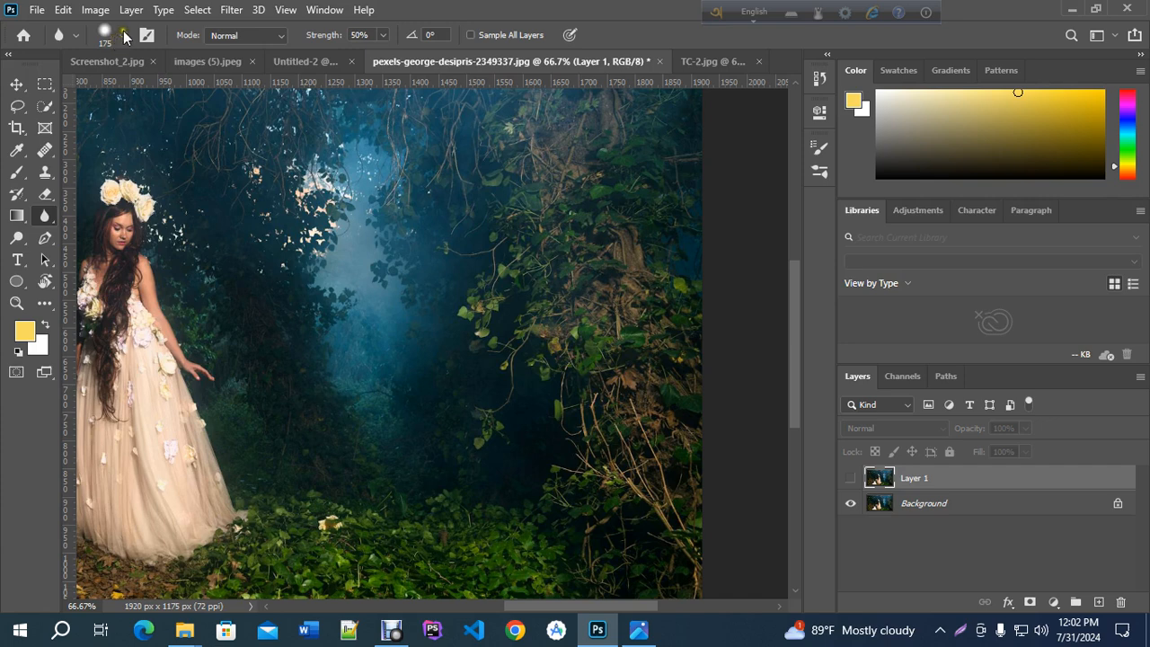
click(121, 35)
drag(139, 123, 203, 127)
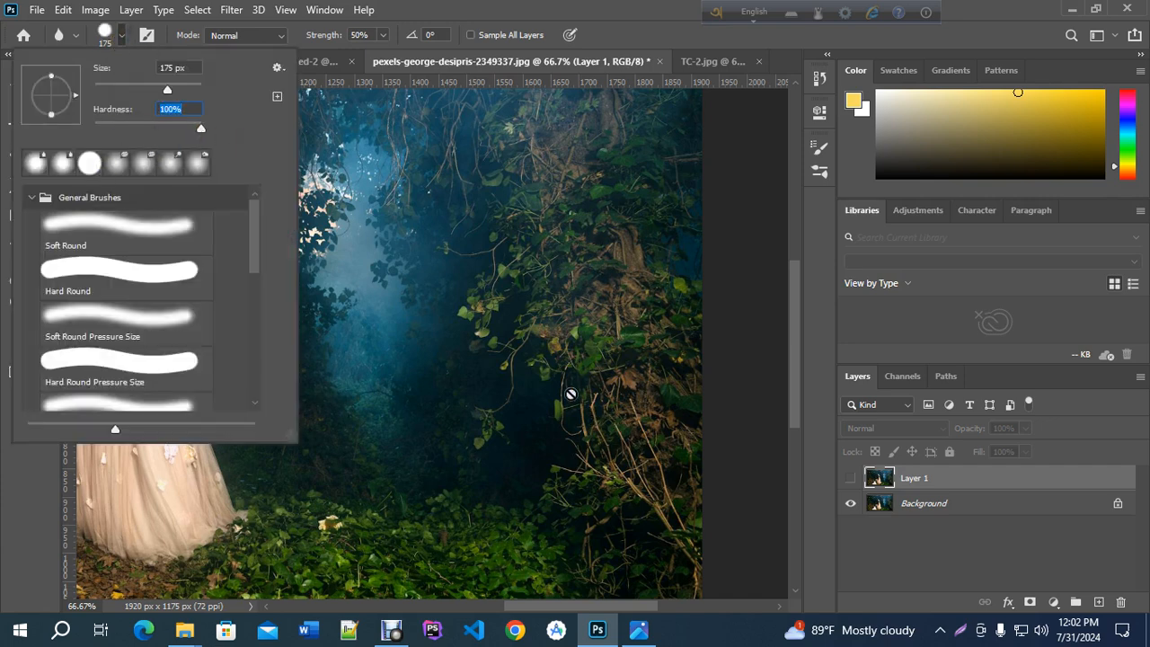
click(855, 484)
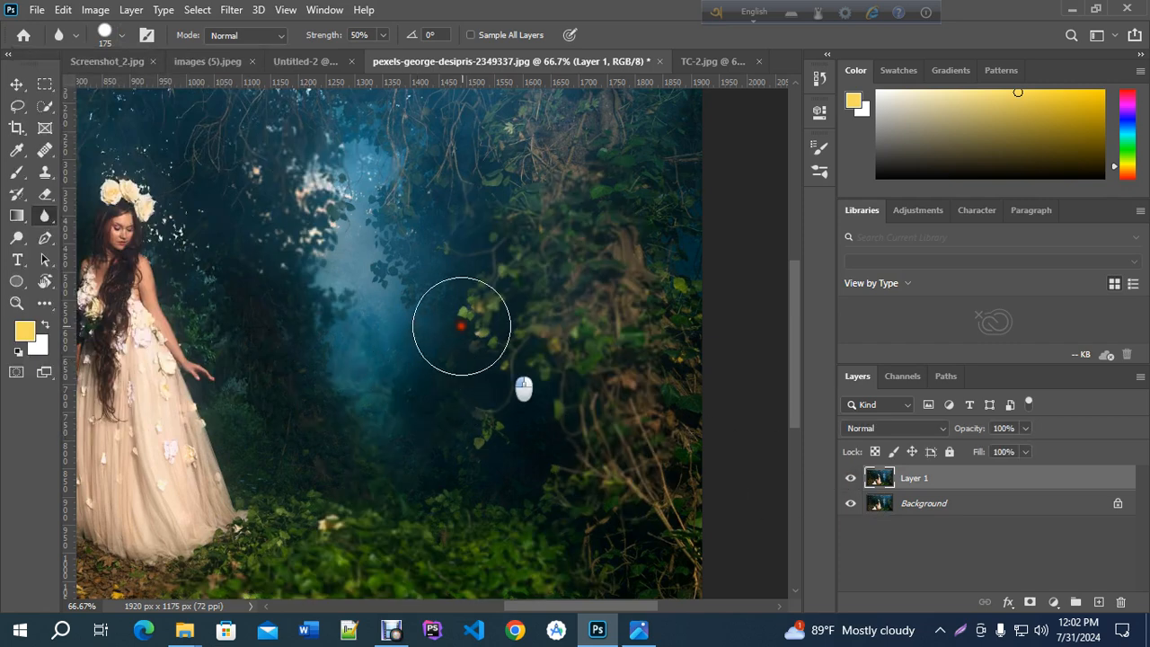
mouse_move(515, 391)
mouse_down()
mouse_move(593, 280)
mouse_move(644, 445)
mouse_move(651, 275)
mouse_move(672, 363)
mouse_move(664, 440)
mouse_move(584, 348)
mouse_move(335, 524)
mouse_move(500, 559)
mouse_move(331, 556)
mouse_move(508, 542)
mouse_move(186, 562)
mouse_move(461, 528)
mouse_move(632, 528)
mouse_move(414, 564)
mouse_move(693, 564)
mouse_move(562, 379)
mouse_move(628, 277)
mouse_move(658, 493)
mouse_move(666, 163)
mouse_move(639, 363)
mouse_move(451, 207)
mouse_move(280, 457)
mouse_move(257, 143)
mouse_move(549, 134)
mouse_move(271, 176)
mouse_move(611, 150)
mouse_move(403, 317)
mouse_move(480, 217)
mouse_move(445, 352)
mouse_move(474, 417)
mouse_move(234, 526)
mouse_move(235, 565)
mouse_move(134, 580)
mouse_move(273, 567)
mouse_move(101, 571)
mouse_move(216, 579)
mouse_move(655, 561)
mouse_move(674, 444)
mouse_move(676, 300)
mouse_move(653, 337)
mouse_move(609, 274)
mouse_move(580, 104)
mouse_move(687, 153)
mouse_move(410, 167)
mouse_move(263, 133)
mouse_move(220, 188)
mouse_move(184, 121)
mouse_move(220, 200)
mouse_move(281, 186)
mouse_up()
Toggle Layer 1's visibility several times to compare the hard-brush blur with the sharp original.
click(850, 479)
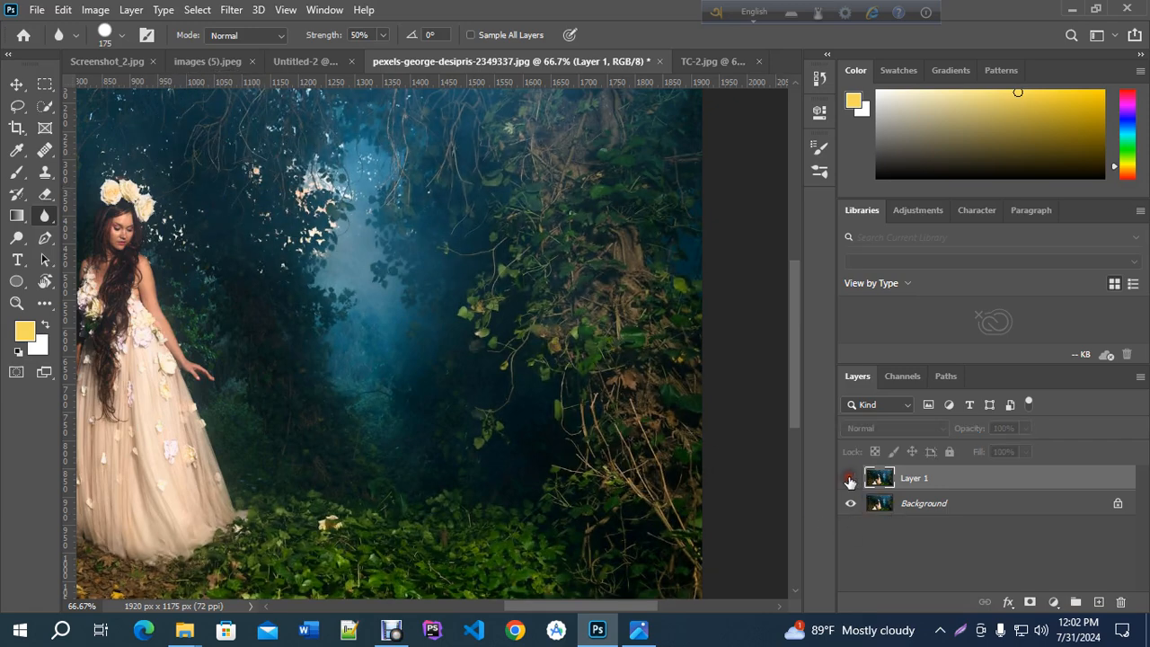
click(850, 479)
click(850, 479)
click(849, 479)
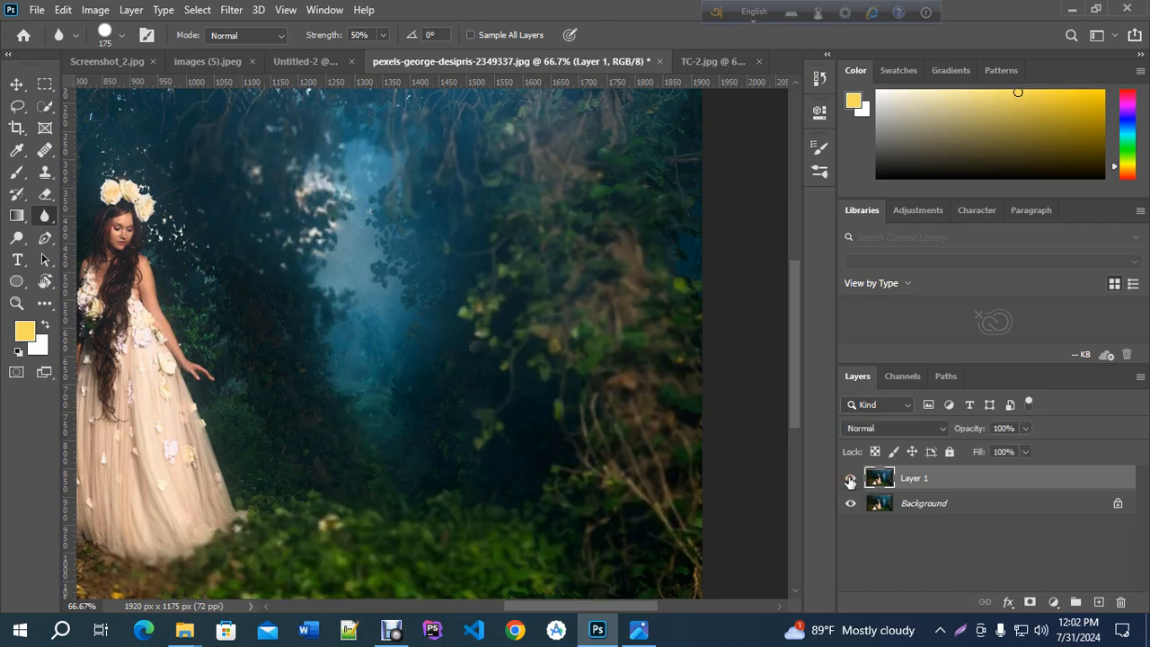
click(850, 479)
click(850, 479)
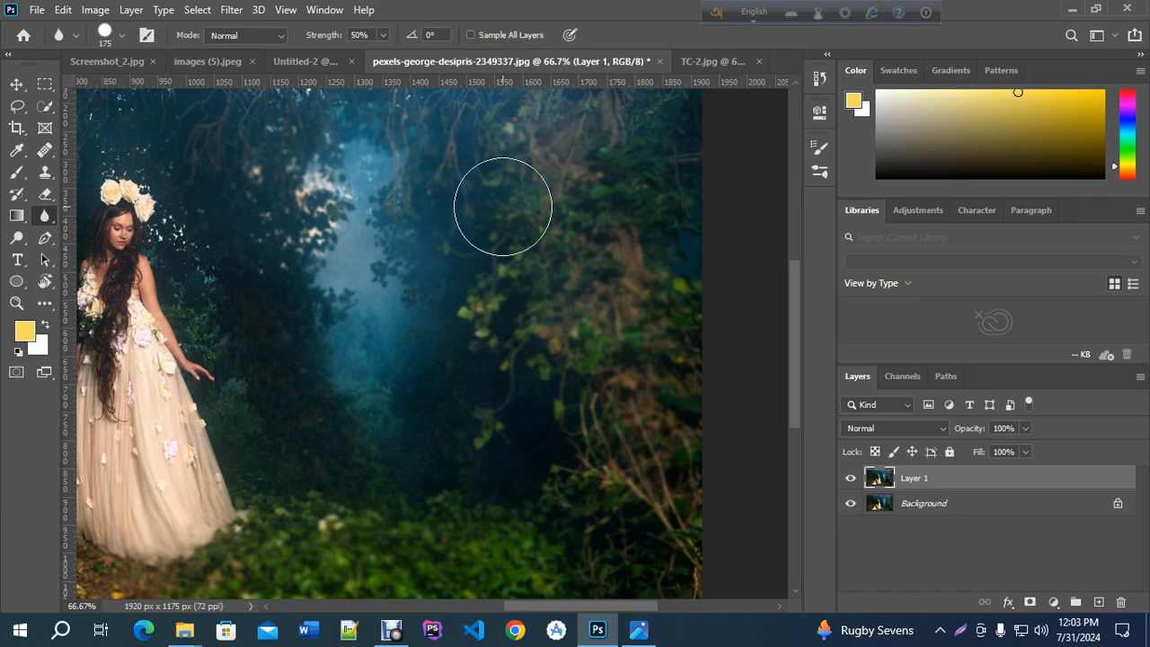
Hide Layer 1 and duplicate the Background layer.
click(849, 478)
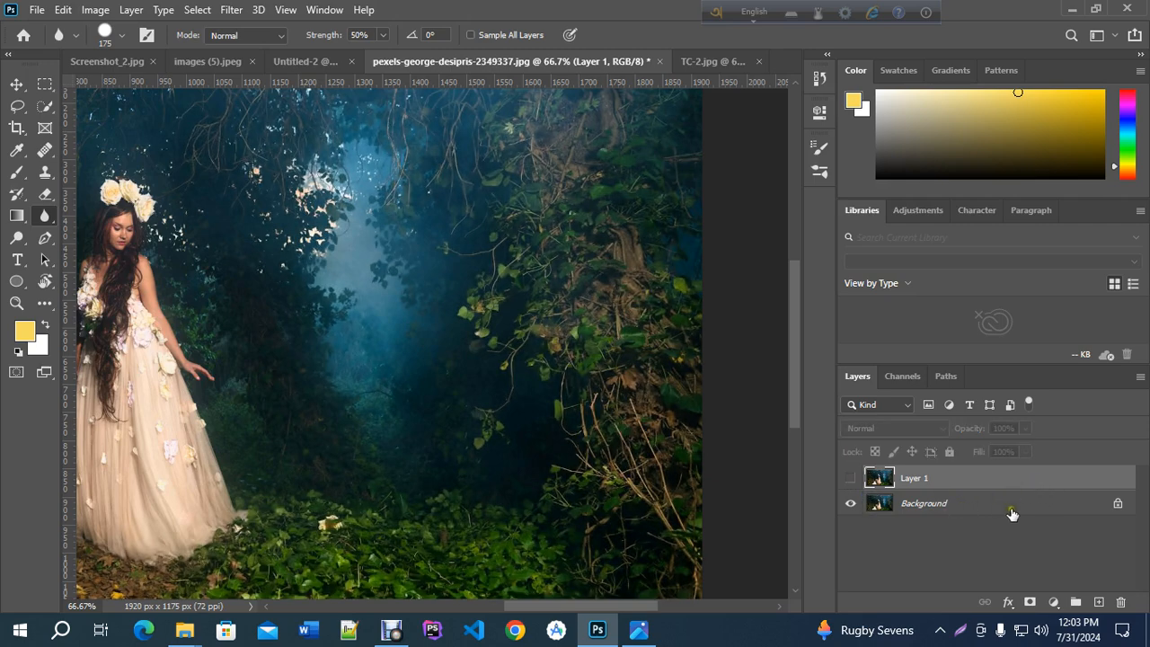
click(1052, 506)
drag(1052, 506, 1098, 602)
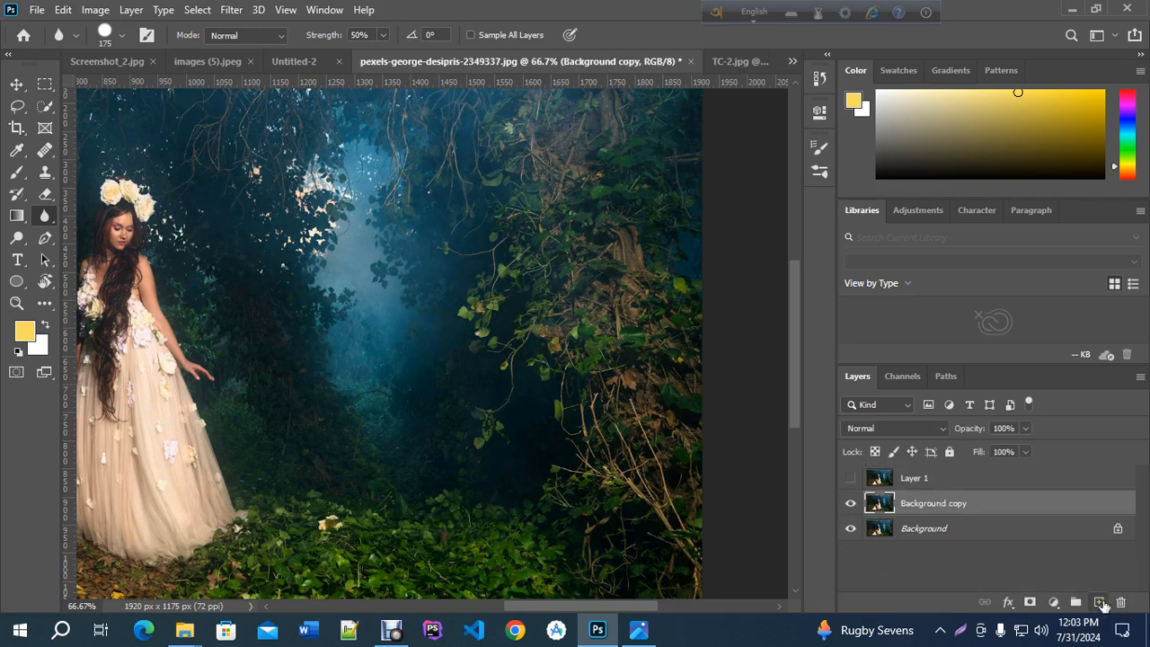
Add an empty layer above the Background copy and blur the forest beside the woman on it with Sample All Layers enabled.
click(1099, 602)
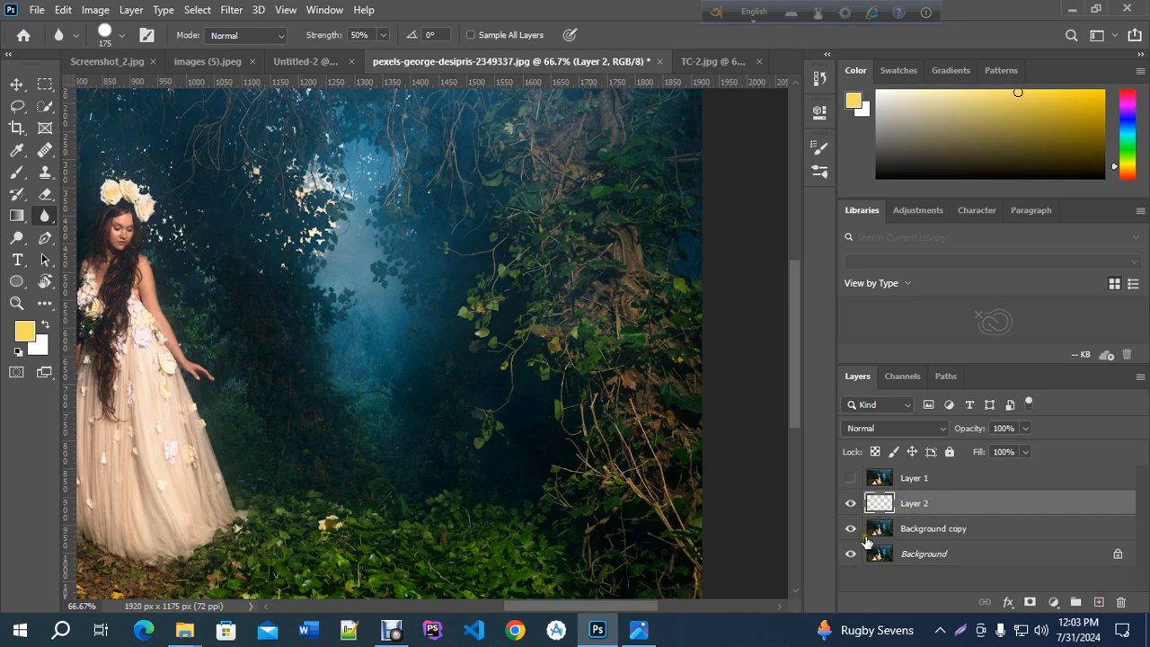
click(469, 35)
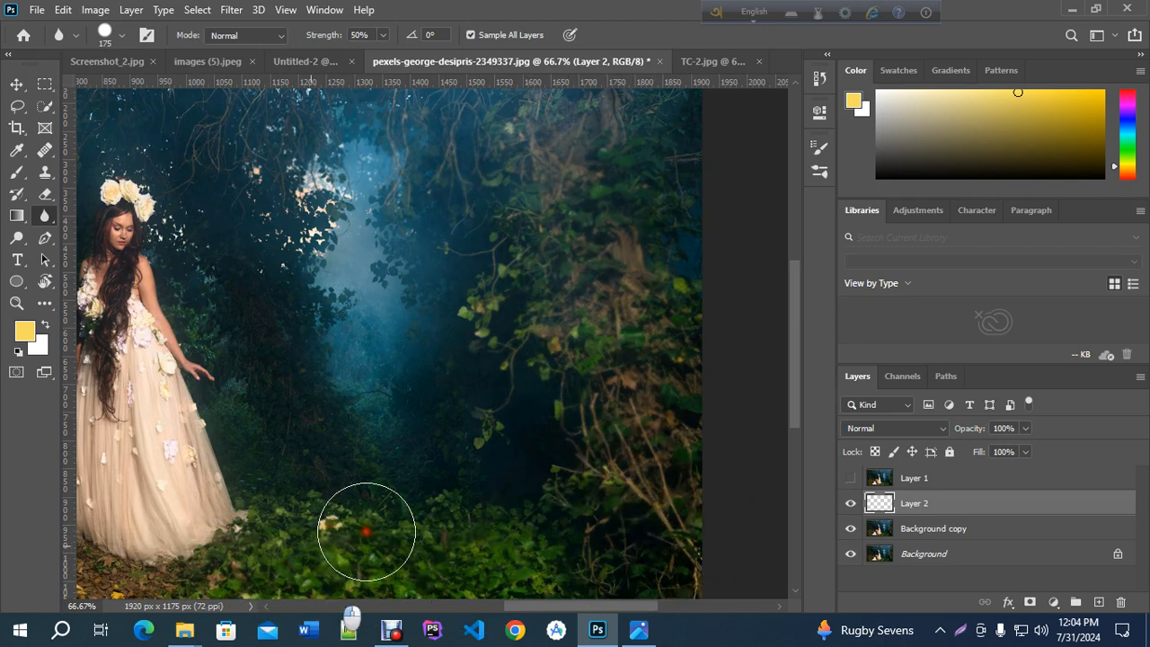
mouse_move(447, 566)
mouse_down()
mouse_move(622, 569)
mouse_move(705, 540)
mouse_move(620, 409)
mouse_move(451, 373)
mouse_move(417, 258)
mouse_move(330, 323)
mouse_move(308, 141)
mouse_move(265, 166)
mouse_move(321, 273)
mouse_move(342, 237)
mouse_move(271, 159)
mouse_move(195, 133)
mouse_move(261, 223)
mouse_move(160, 109)
mouse_move(215, 233)
mouse_move(228, 297)
mouse_move(226, 267)
mouse_move(256, 288)
mouse_move(317, 464)
mouse_move(325, 355)
mouse_move(386, 283)
mouse_move(428, 443)
mouse_move(465, 288)
mouse_move(496, 532)
mouse_move(656, 272)
mouse_move(684, 523)
mouse_move(653, 367)
mouse_up()
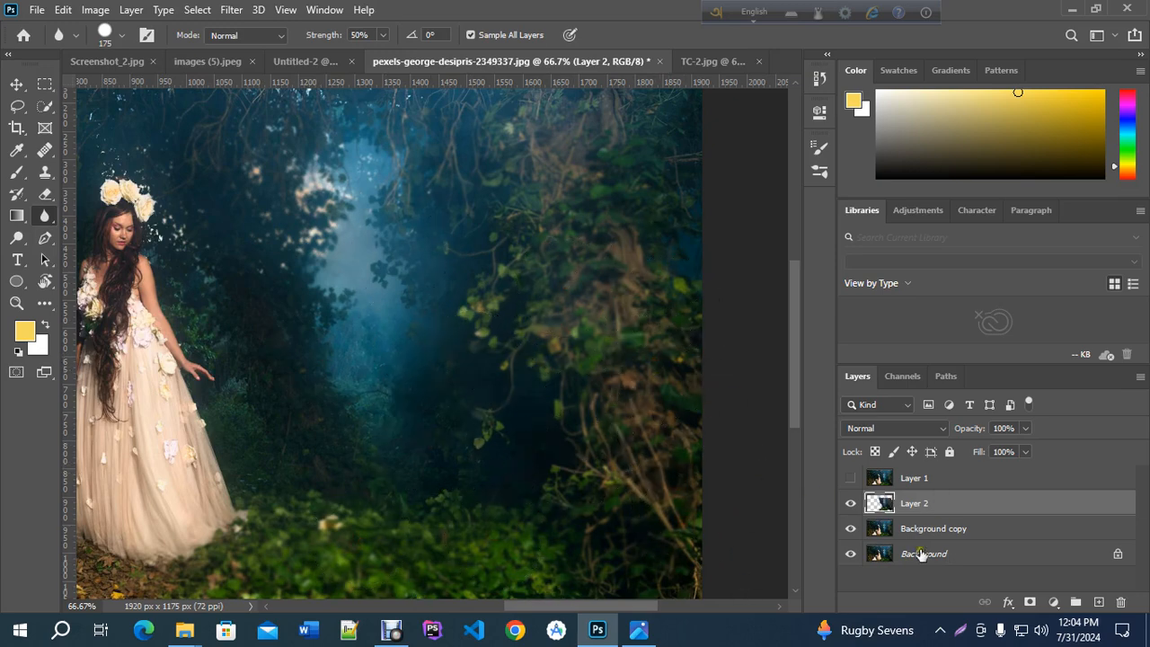
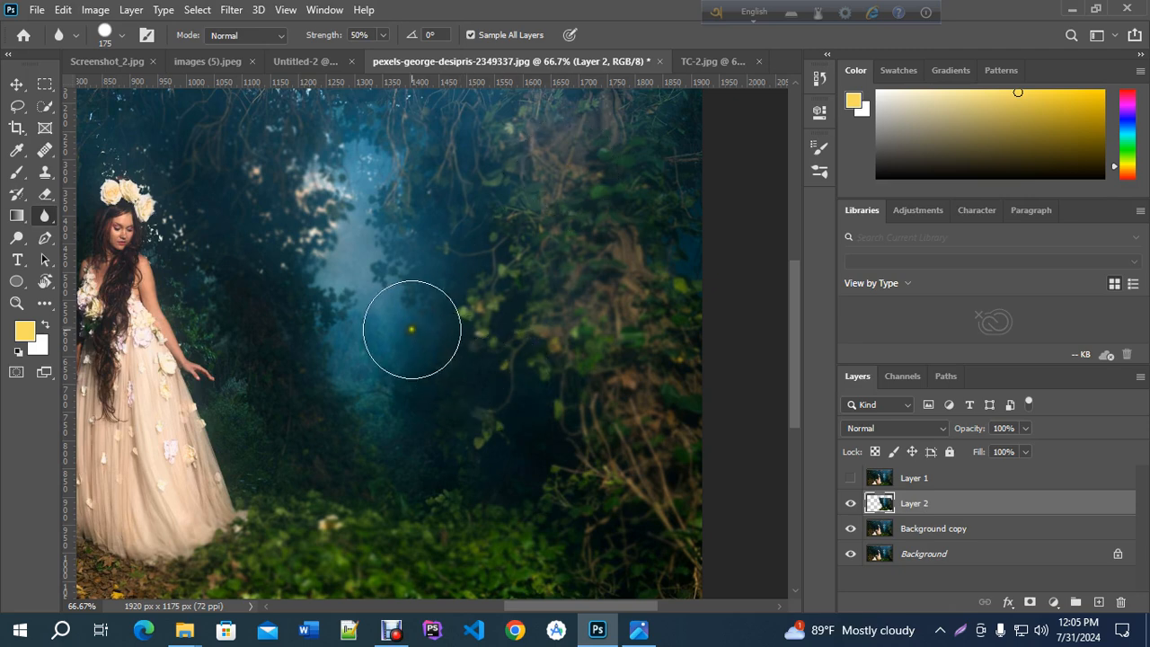
Toggle Layer 2's visibility repeatedly to compare the blur painted on the separate layer with the image beneath.
click(851, 505)
click(851, 505)
click(851, 505)
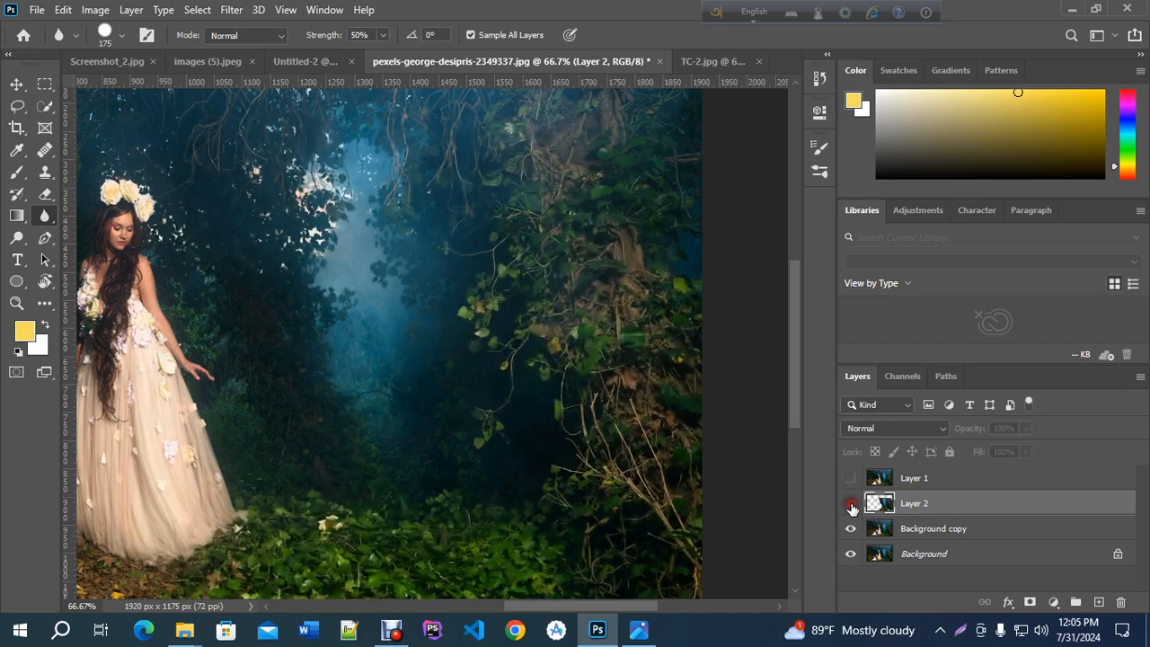
click(851, 505)
click(851, 505)
click(851, 505)
click(851, 505)
click(851, 505)
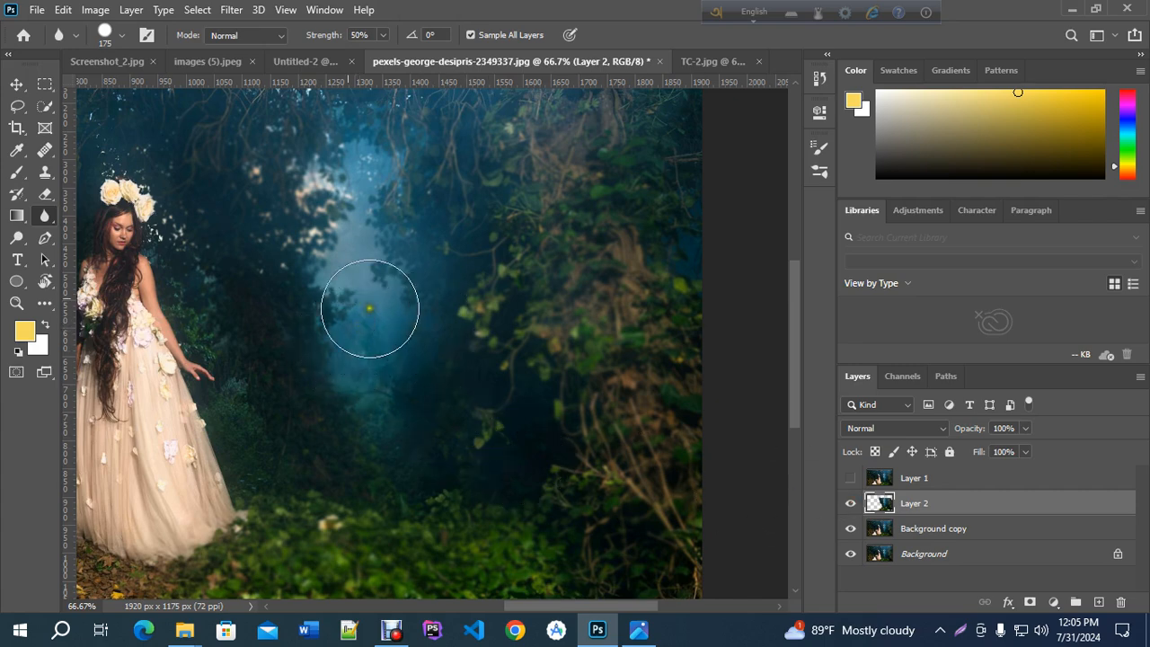
Switch to the TC-2.jpg document with the Move tool active and duplicate its Background layer.
click(17, 83)
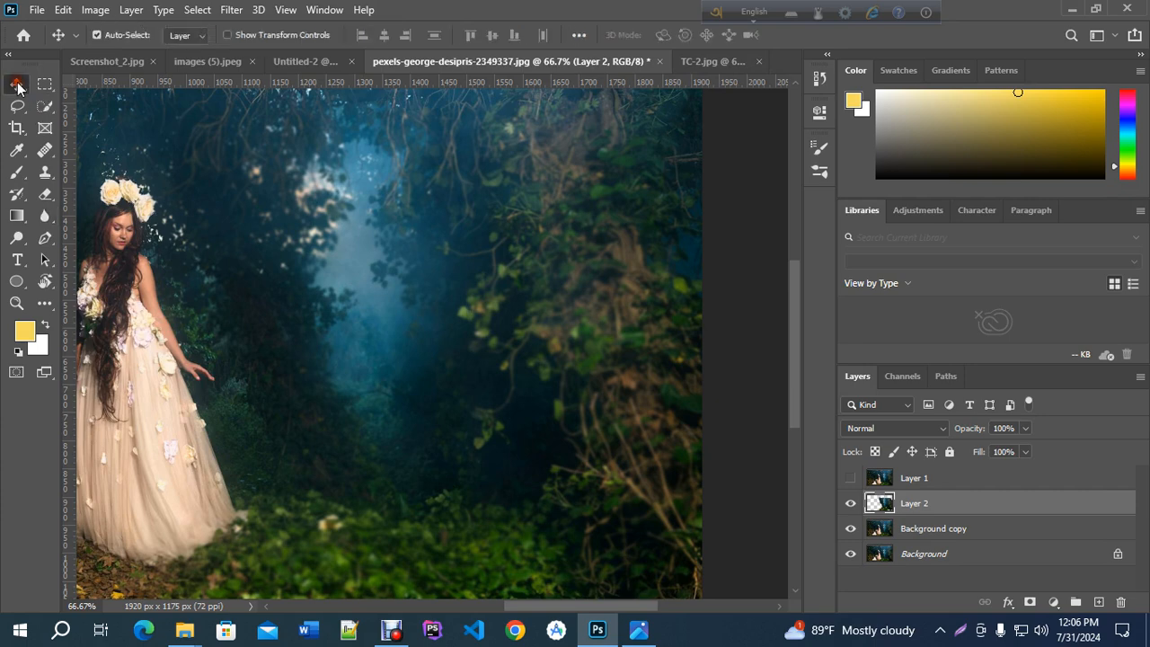
click(693, 64)
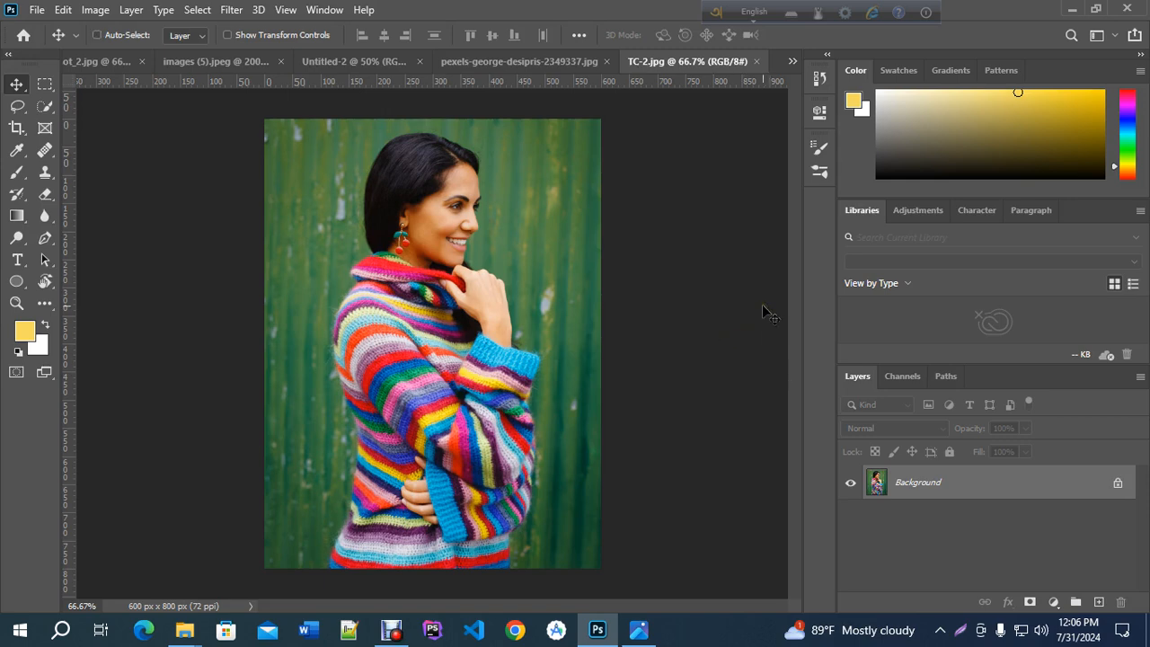
key(ctrl+j)
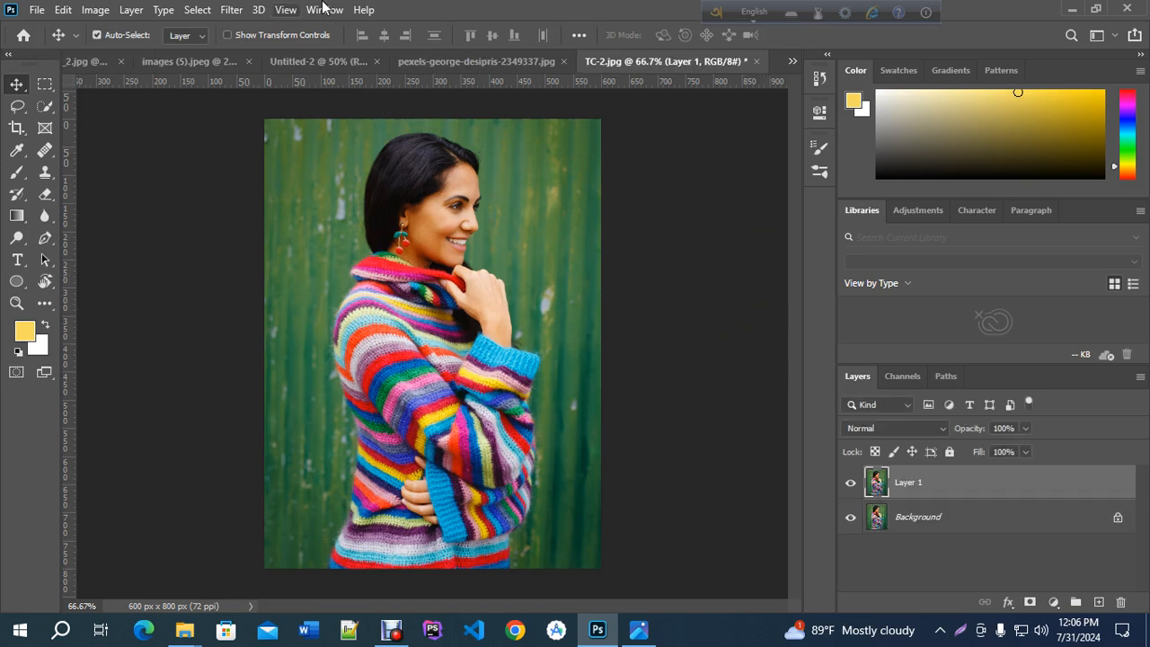
Select the woman in the striped sweater with Select Subject and copy her to a new layer.
click(198, 10)
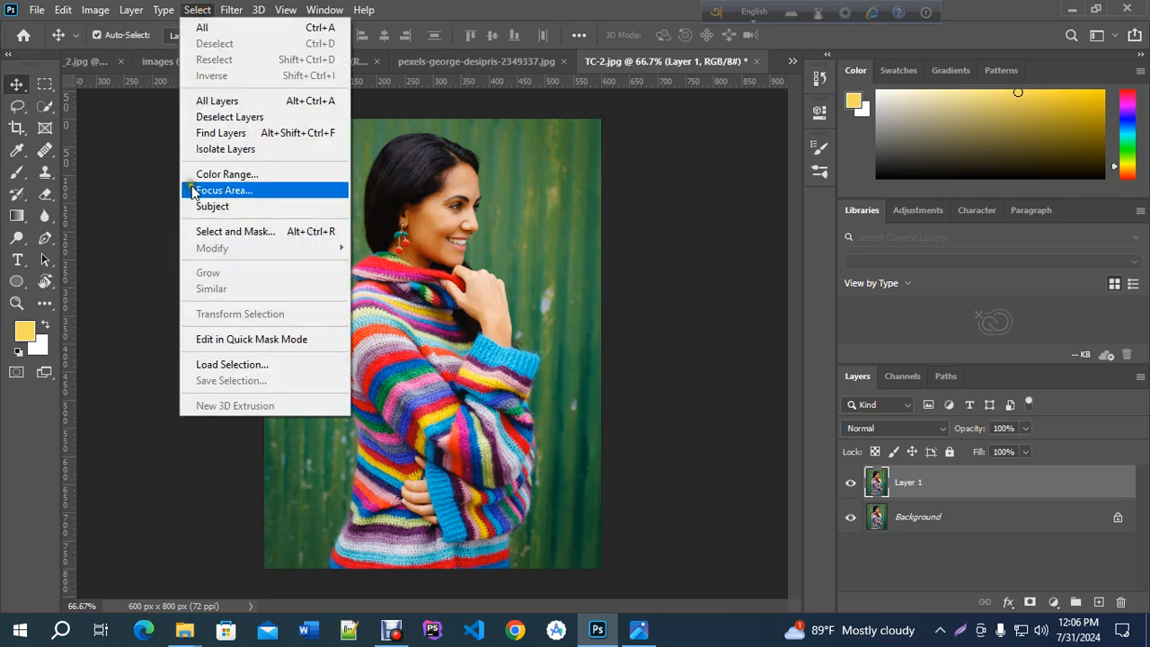
click(216, 206)
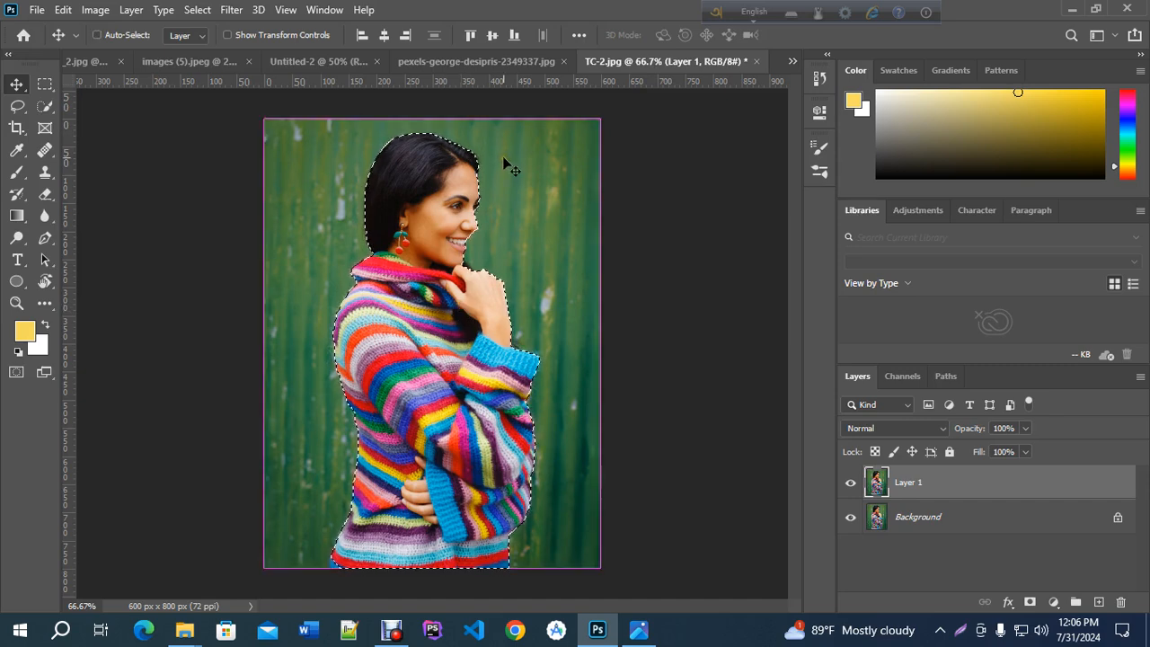
key(ctrl+j)
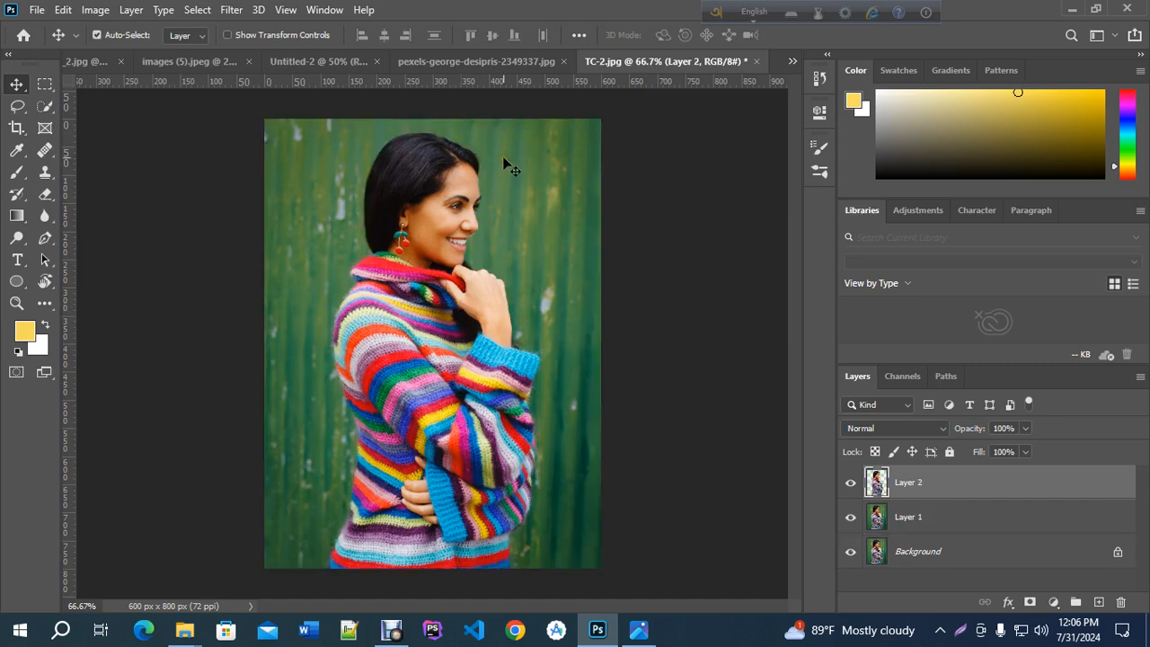
Add a new layer between Layer 1 and the woman's cutout and fill it with the yellow foreground colour.
click(1014, 523)
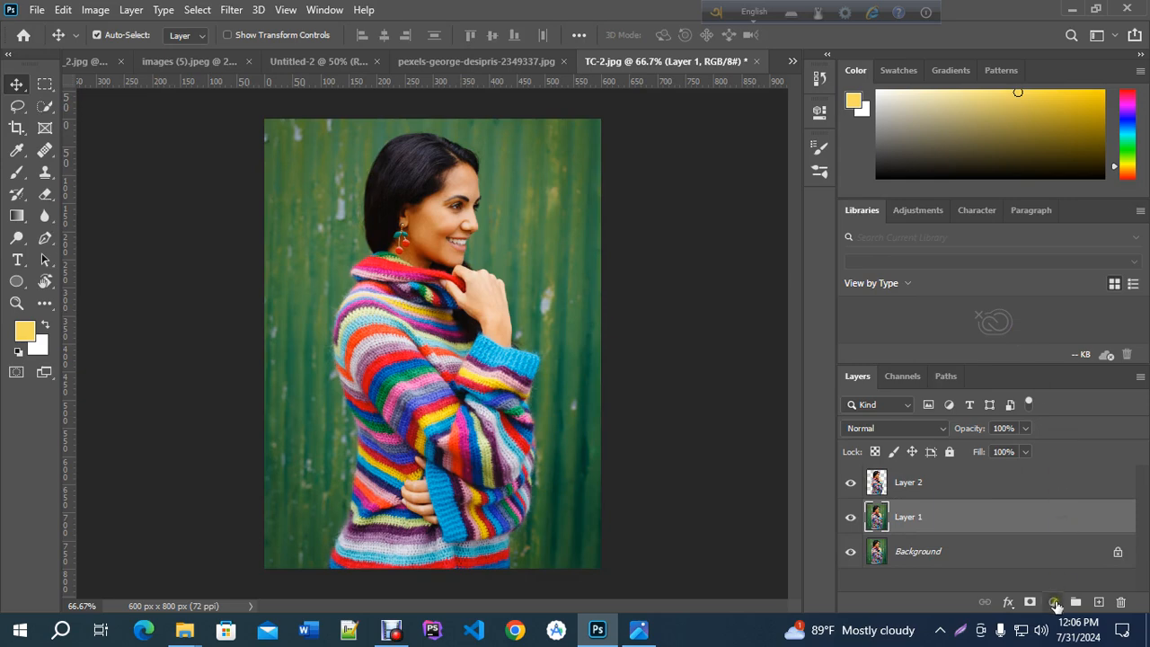
click(1098, 602)
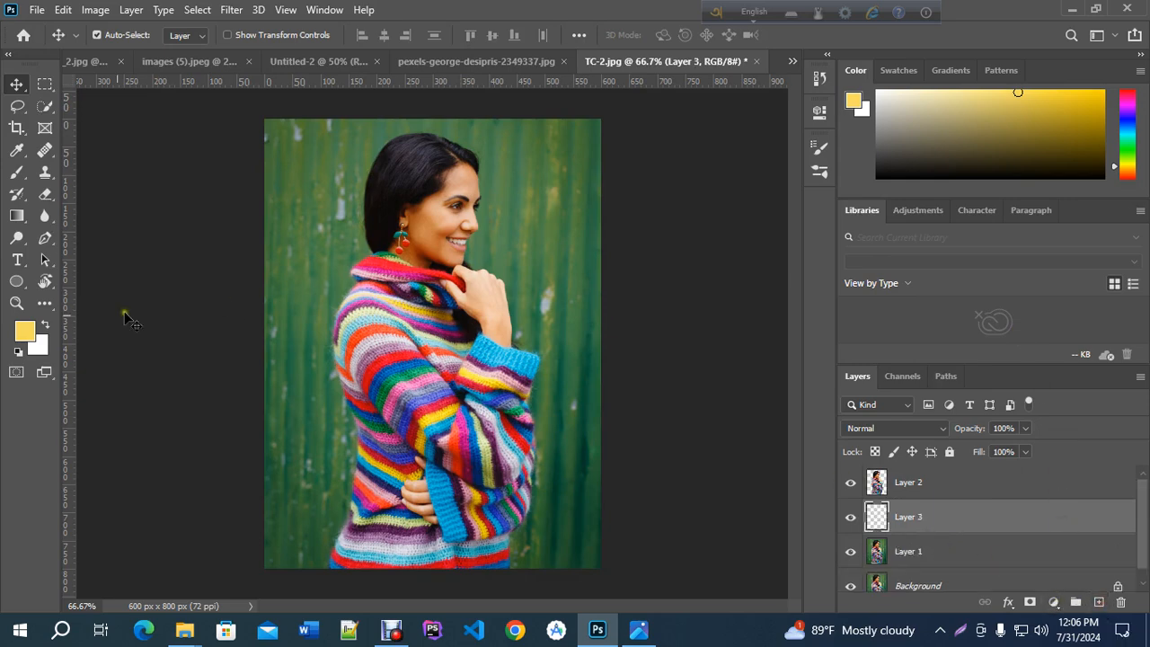
key(alt+BackSpace)
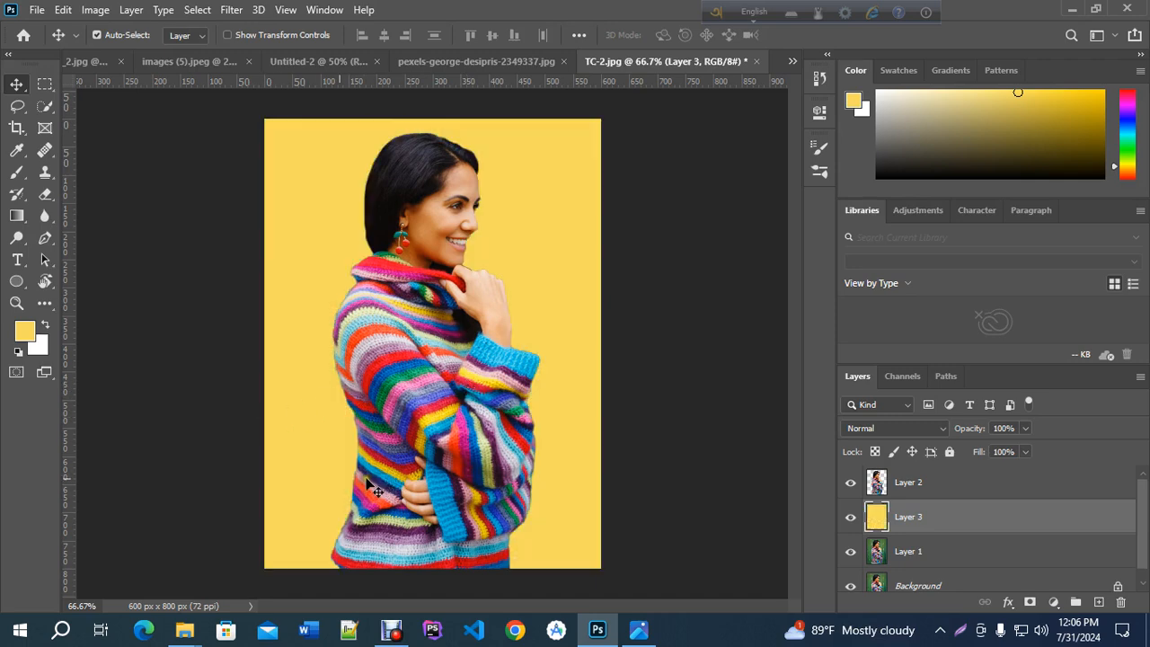
Examine the edges of the woman's sweater cutout against the yellow fill at up to 200% zoom.
click(16, 303)
click(450, 395)
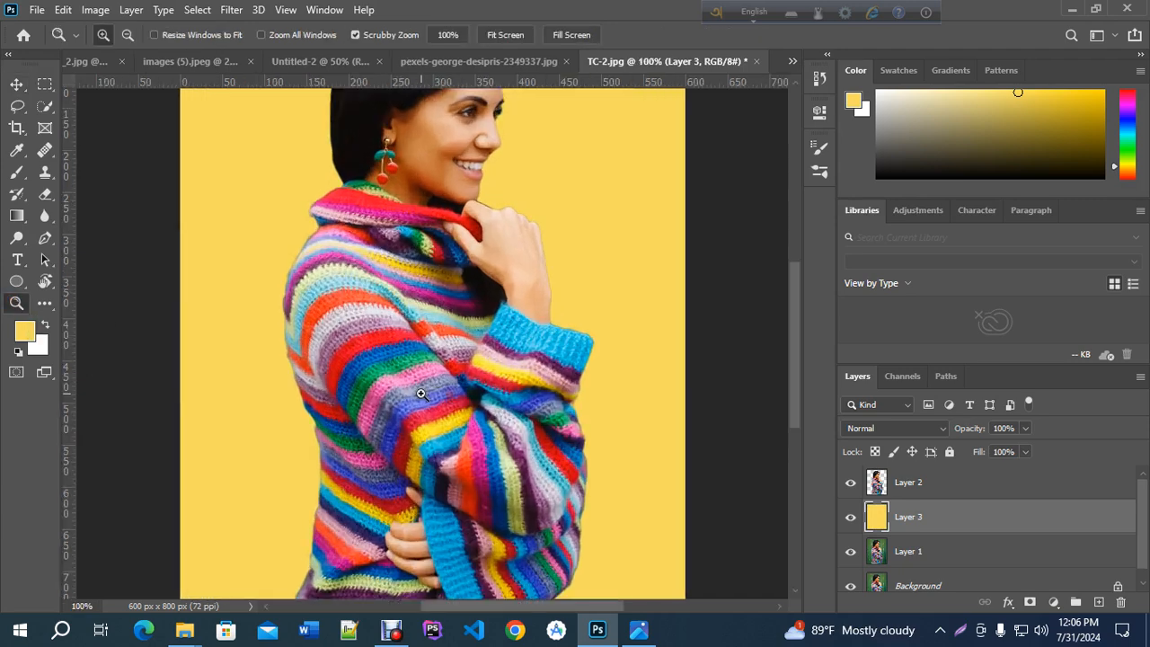
click(440, 403)
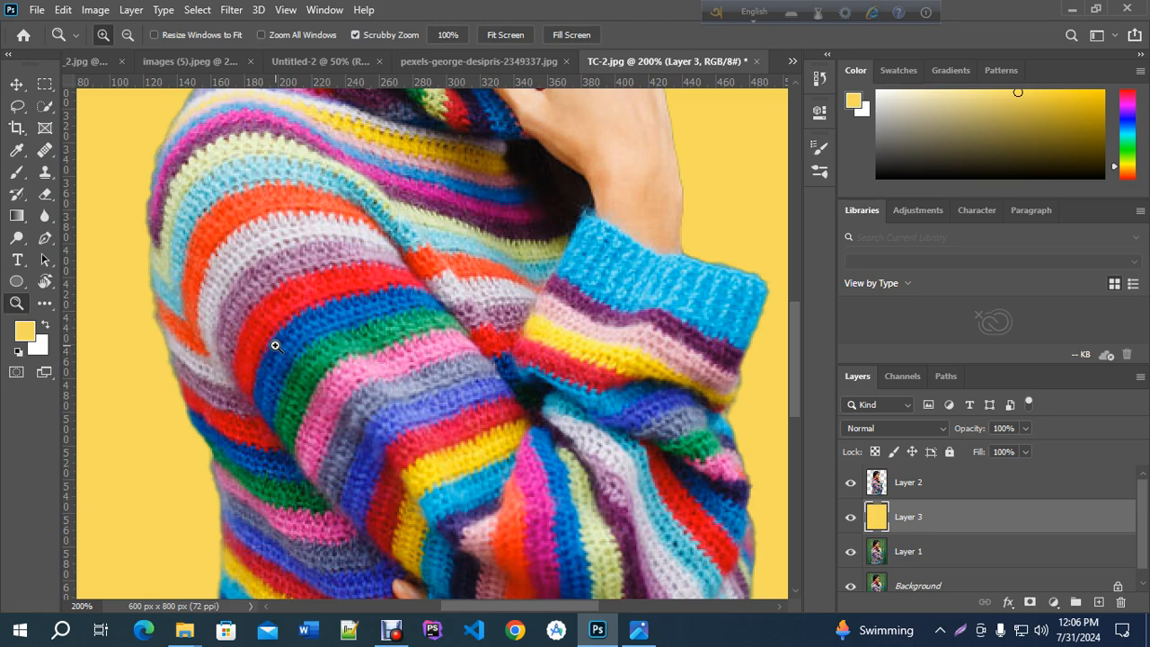
click(196, 11)
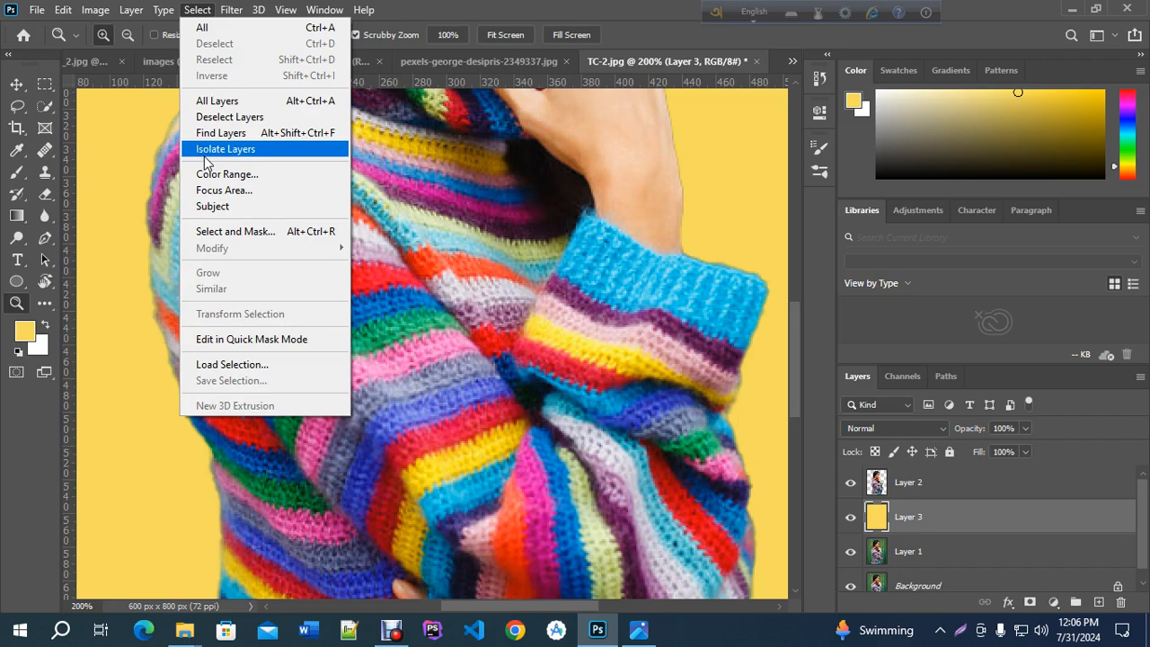
click(235, 481)
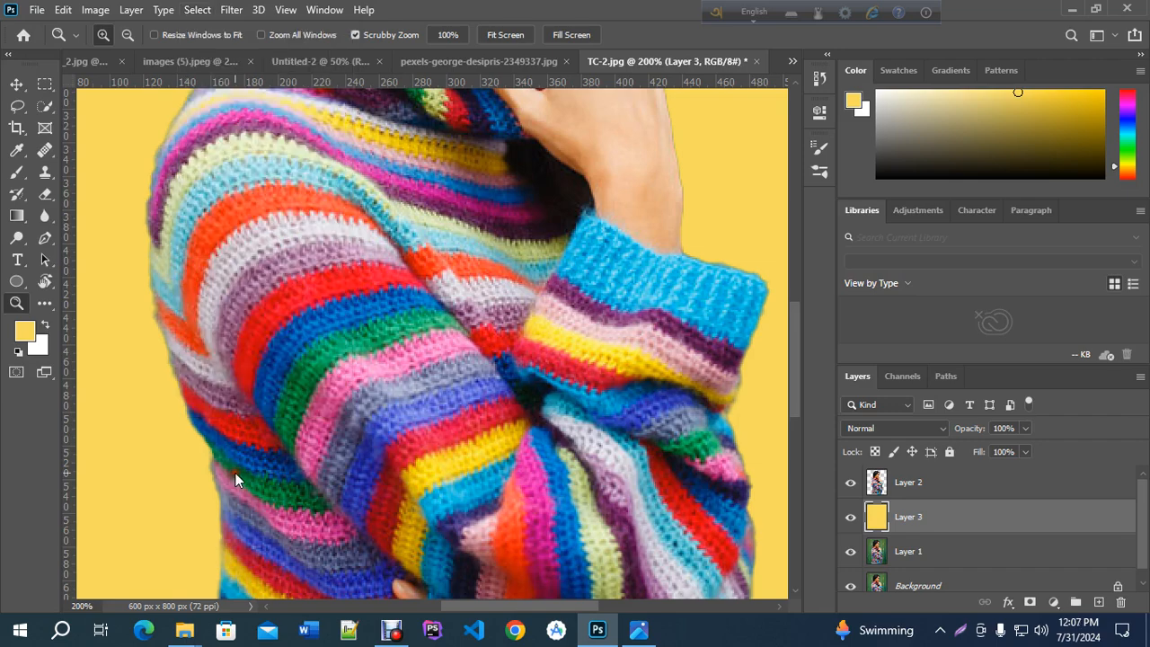
click(17, 83)
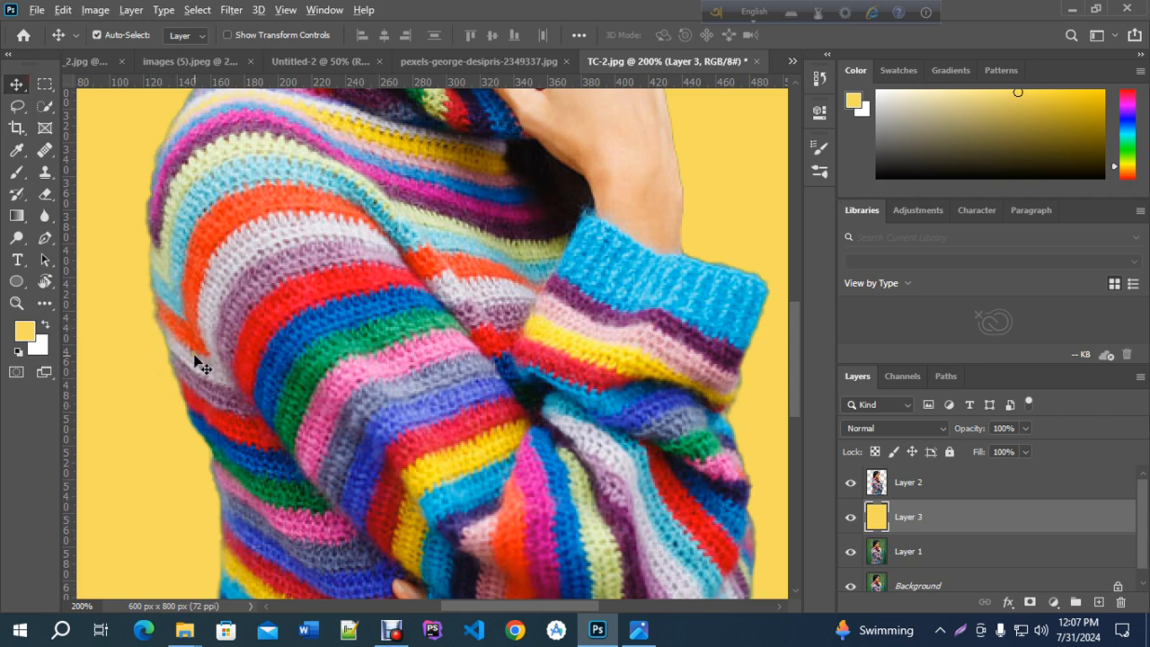
click(18, 303)
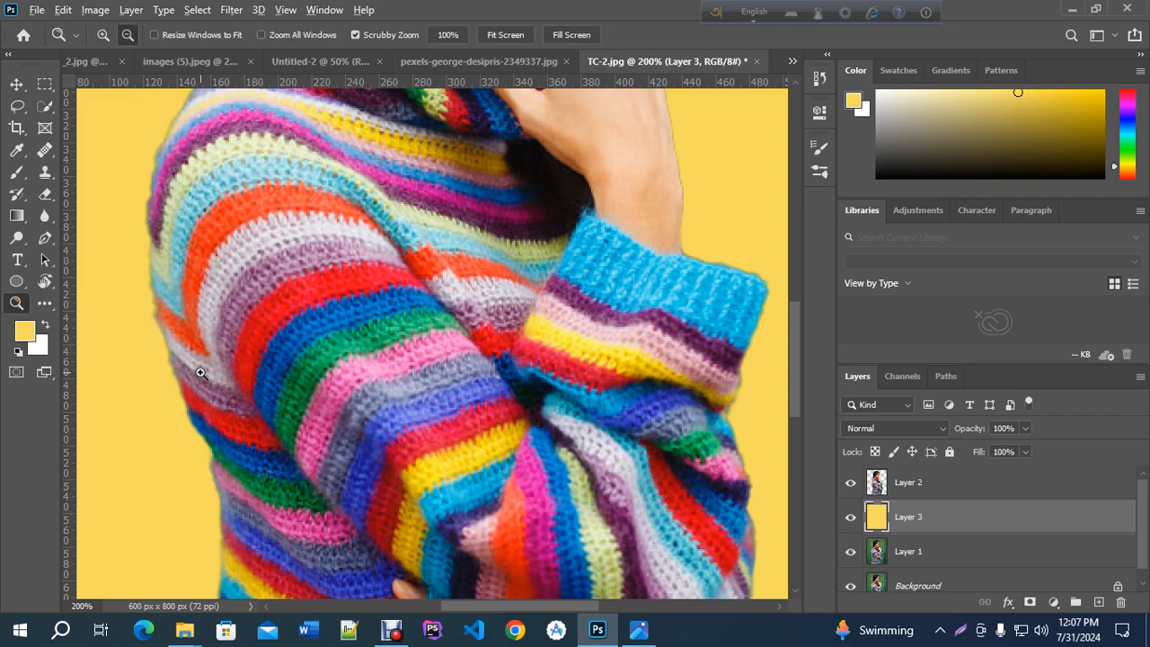
alt+click(200, 373)
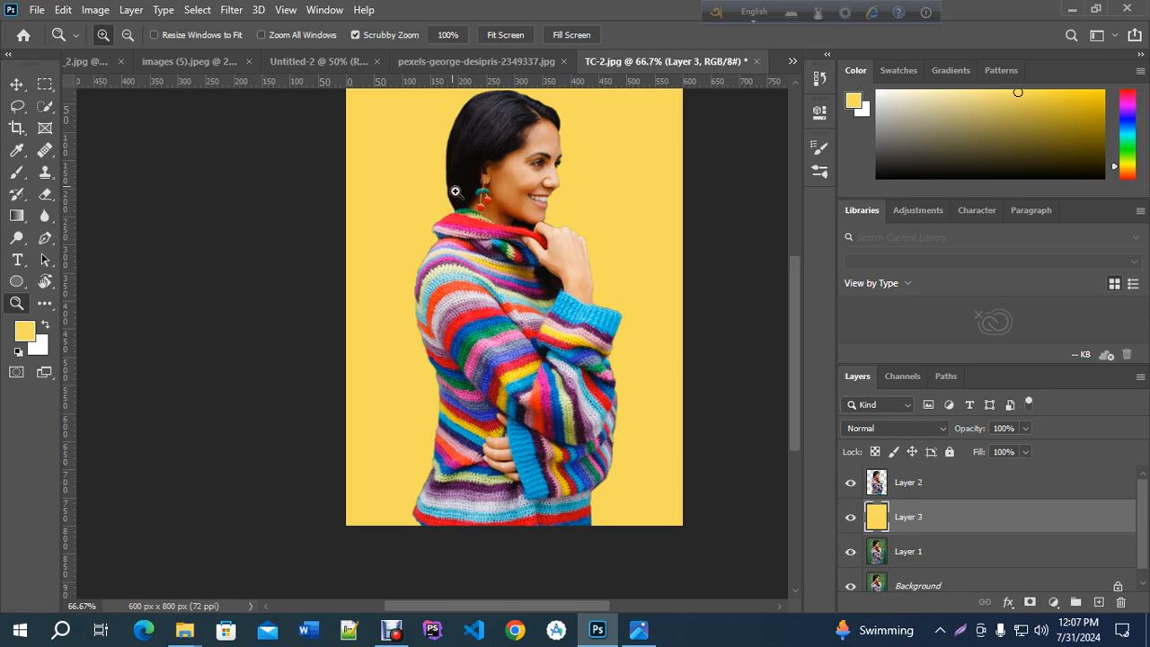
Reduce the Blur tool's brush to 45 px and stroke it along the sweater's back edge on Layer 2.
click(943, 484)
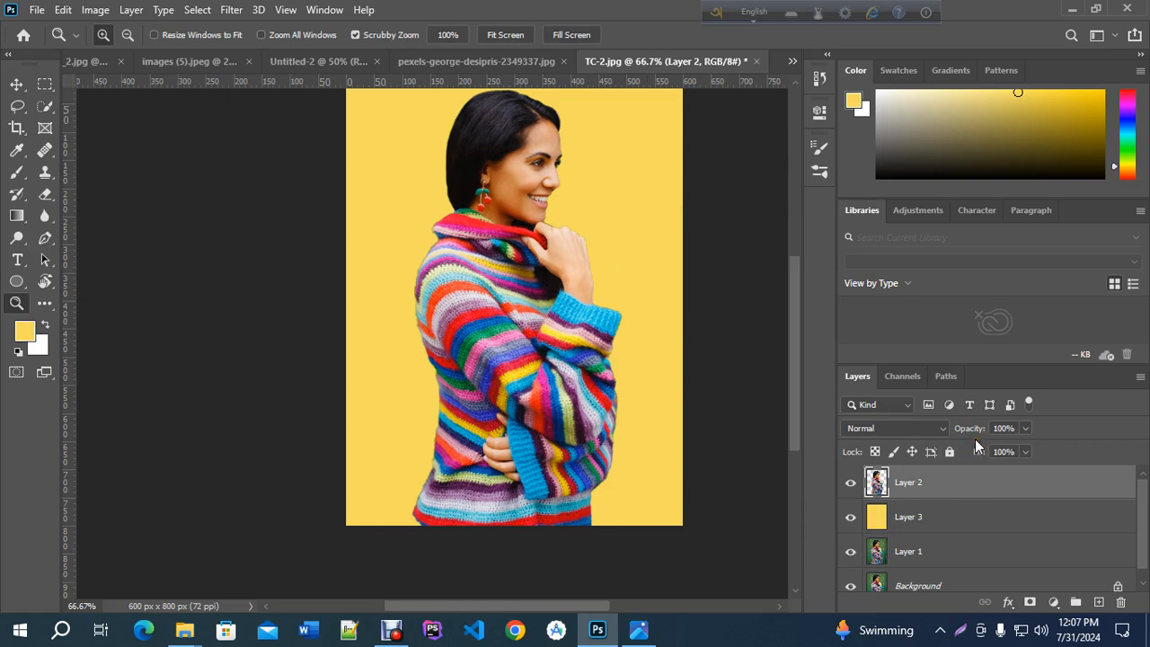
click(45, 215)
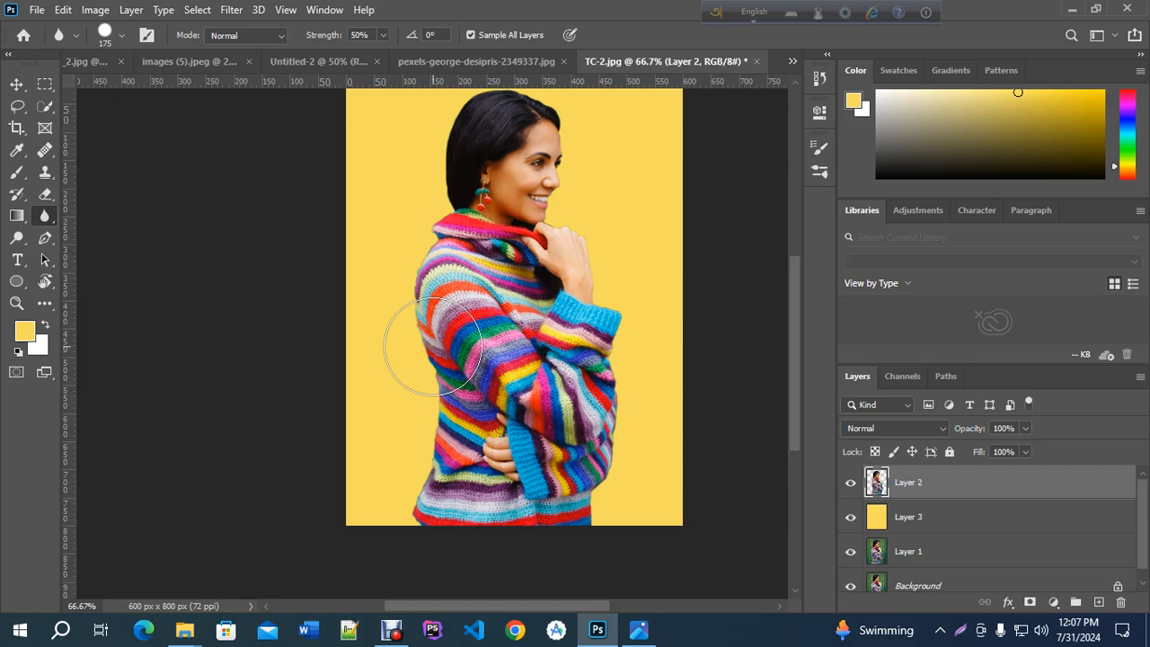
key(bracketleft)
key(bracketleft)
key(bracketleft)
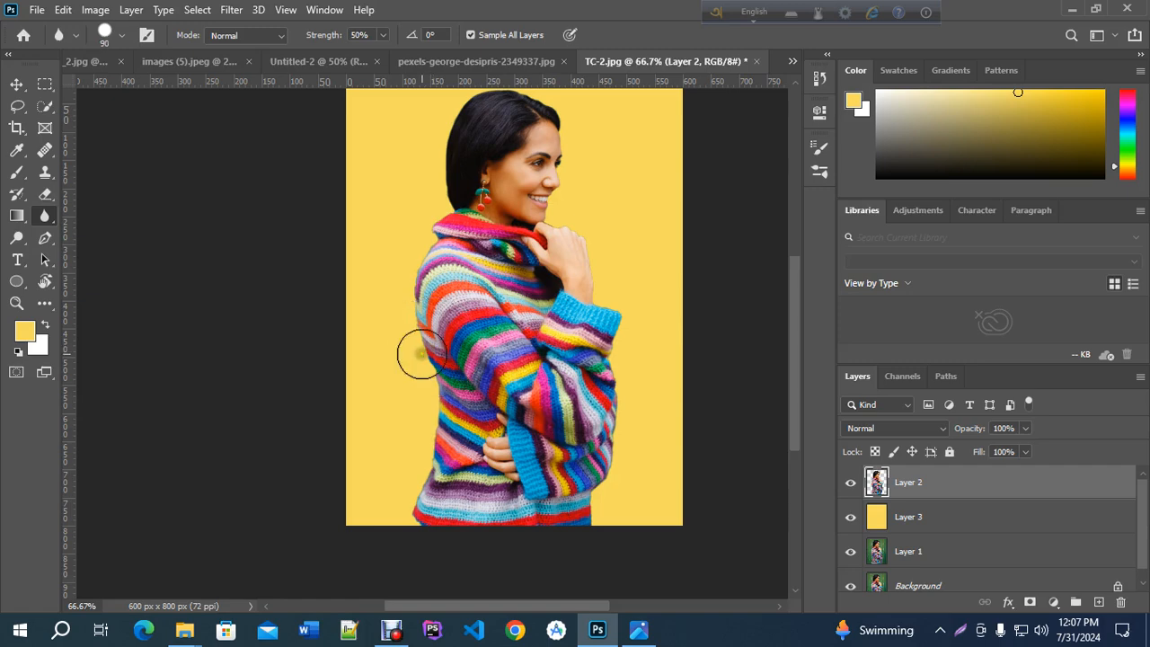
key(bracketleft)
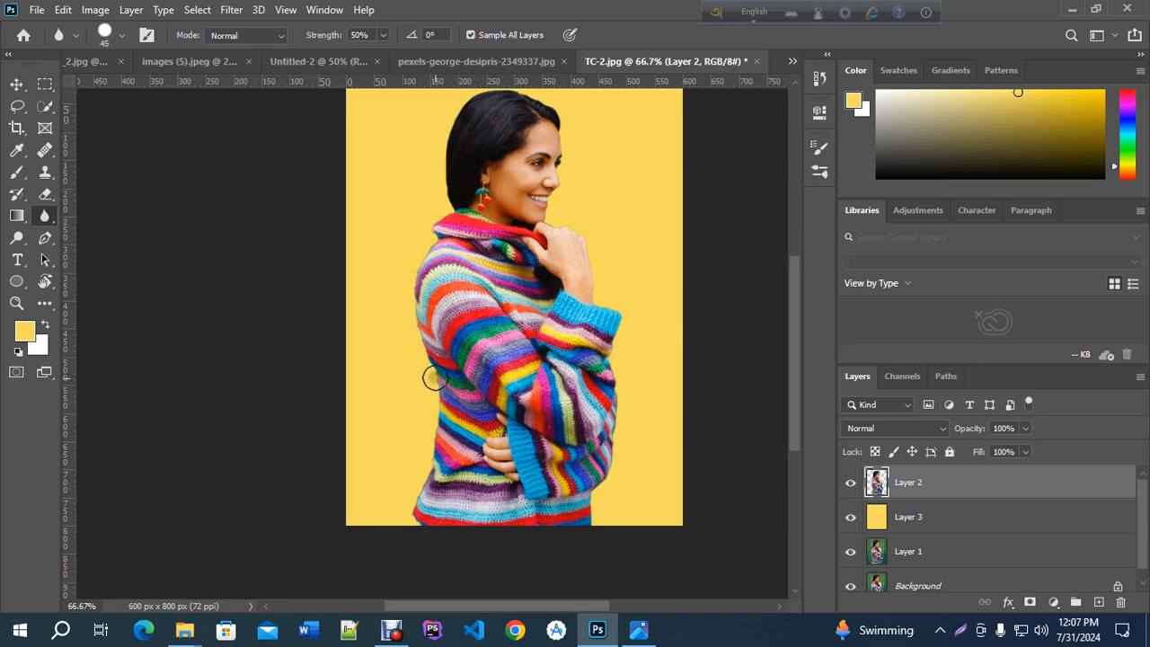
mouse_move(434, 377)
mouse_down()
mouse_move(440, 429)
mouse_move(409, 511)
mouse_move(416, 534)
mouse_move(406, 516)
mouse_move(437, 426)
mouse_move(437, 377)
mouse_move(412, 304)
mouse_move(435, 237)
mouse_move(422, 270)
mouse_up()
Duplicate Layer 2, hide the original, and blur the outline of the woman's cutout on the copy.
drag(1033, 478, 1099, 602)
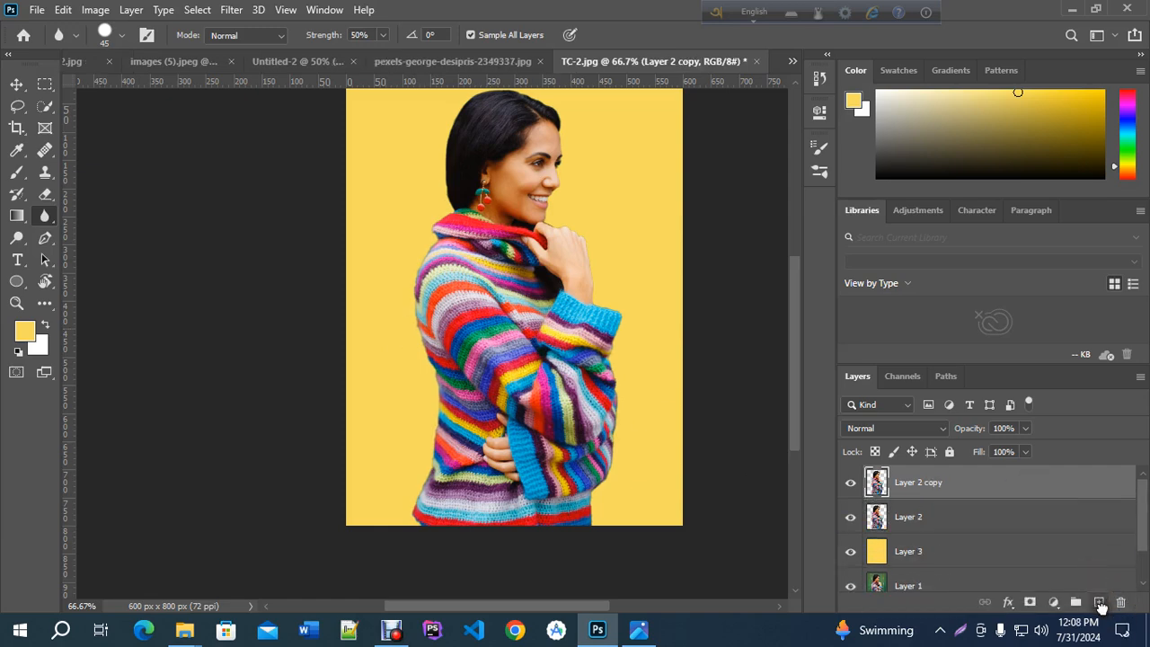
click(850, 512)
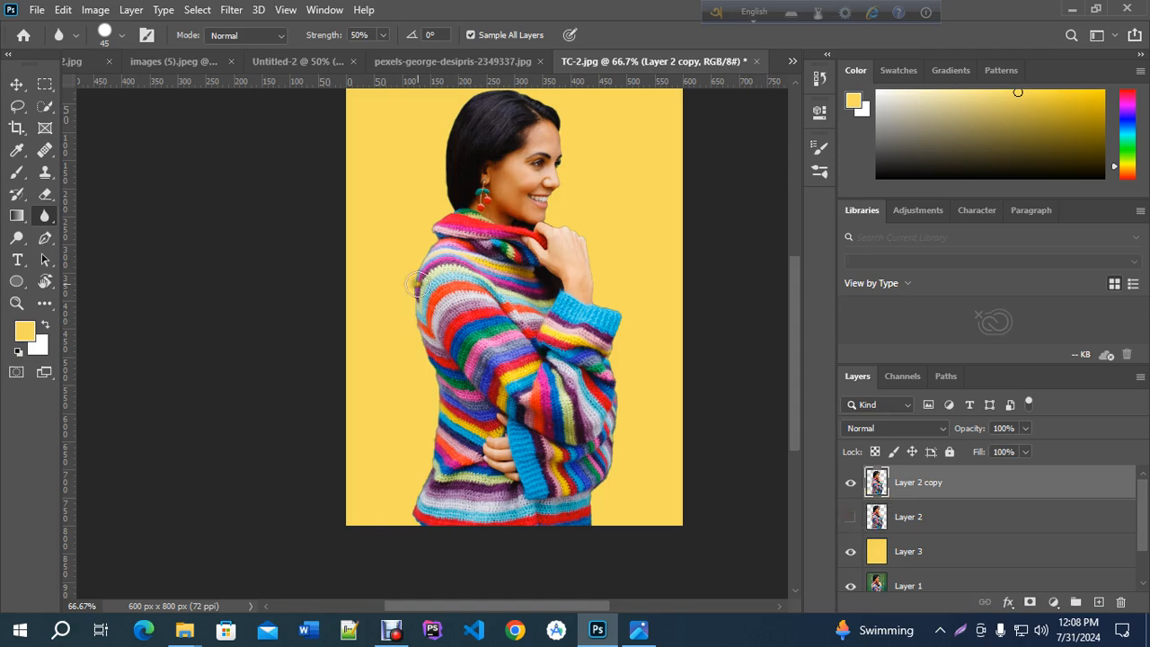
mouse_move(431, 228)
mouse_down()
mouse_move(408, 290)
mouse_move(411, 299)
mouse_move(419, 259)
mouse_move(411, 312)
mouse_move(442, 400)
mouse_move(439, 383)
mouse_move(432, 470)
mouse_move(418, 513)
mouse_up()
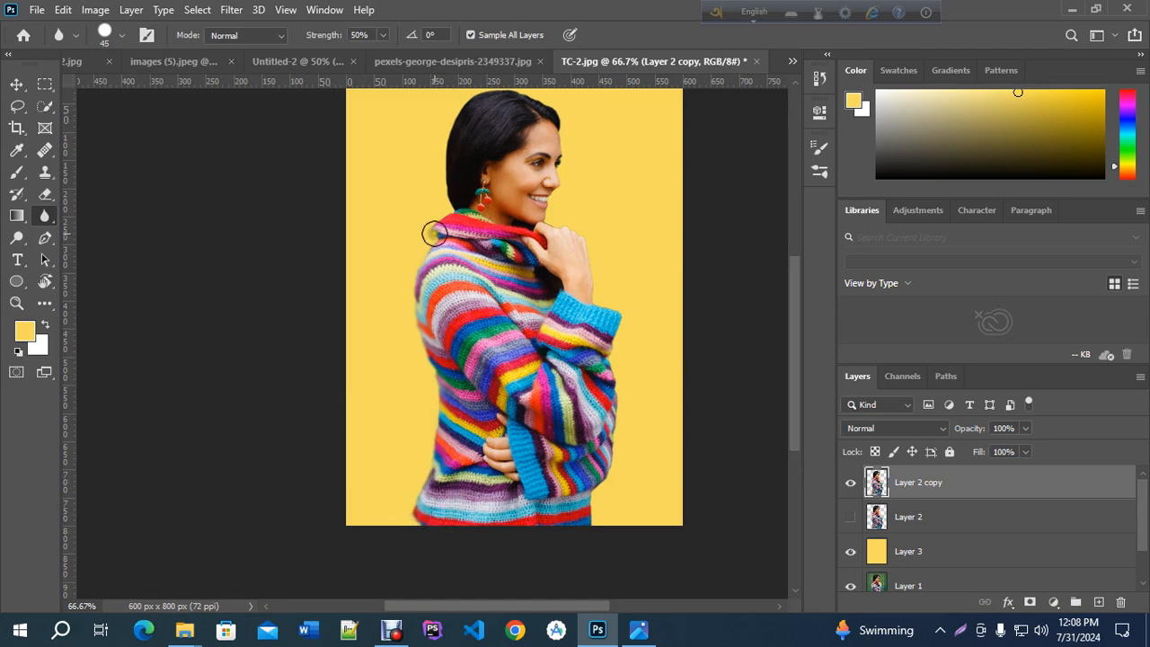
mouse_move(434, 232)
mouse_down()
mouse_move(451, 209)
mouse_move(438, 189)
mouse_move(439, 147)
mouse_move(433, 184)
mouse_move(437, 198)
mouse_move(440, 132)
mouse_move(440, 145)
mouse_move(451, 115)
mouse_move(448, 134)
mouse_move(481, 99)
mouse_move(438, 113)
mouse_move(505, 90)
mouse_move(560, 103)
mouse_move(570, 186)
mouse_move(551, 219)
mouse_move(586, 232)
mouse_move(605, 269)
mouse_move(605, 307)
mouse_move(600, 299)
mouse_move(634, 330)
mouse_move(630, 322)
mouse_move(618, 359)
mouse_move(620, 471)
mouse_move(592, 496)
mouse_up()
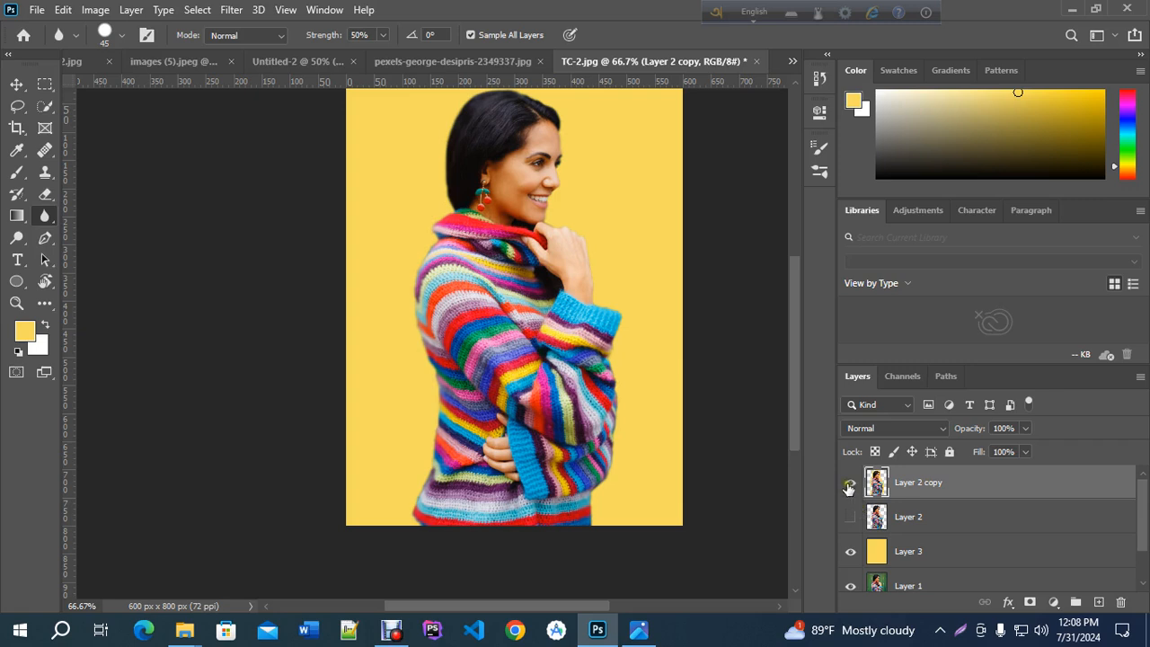
Compare the blurred Layer 2 copy with the original Layer 2 by toggling their visibility.
click(850, 526)
click(851, 483)
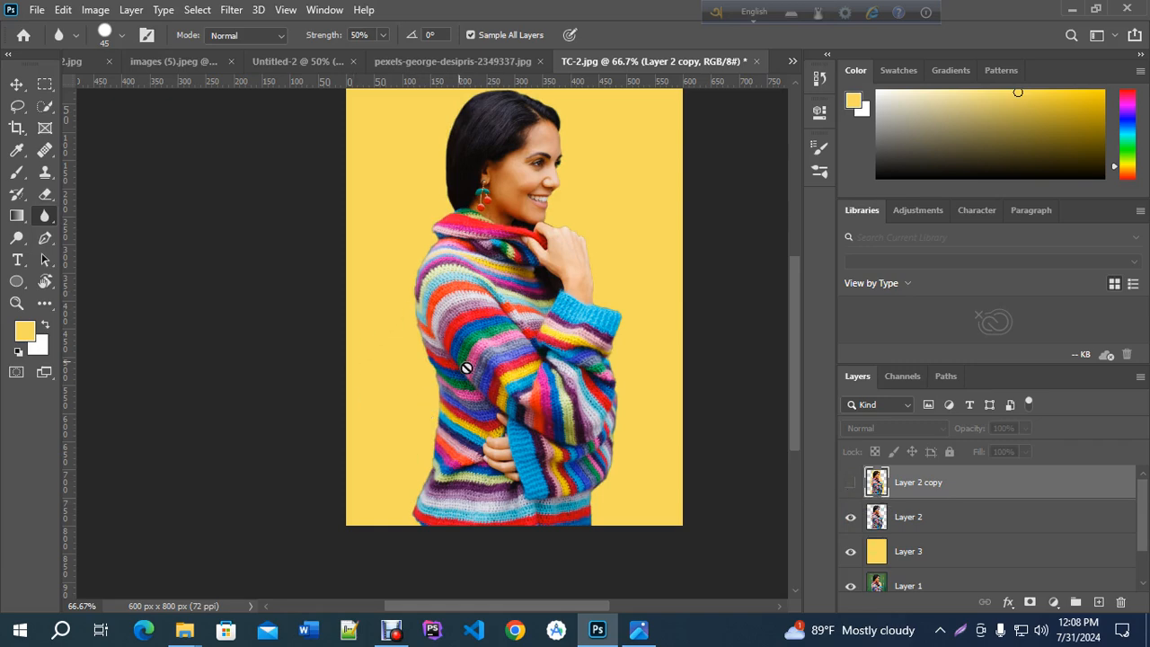
click(848, 484)
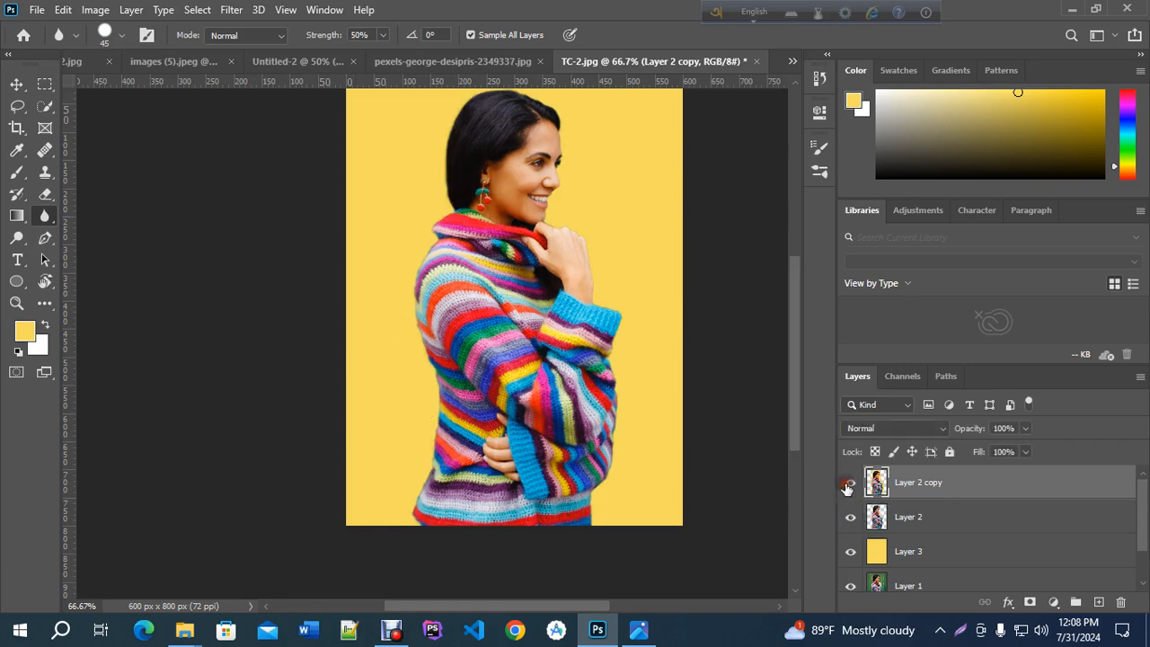
click(852, 519)
click(850, 485)
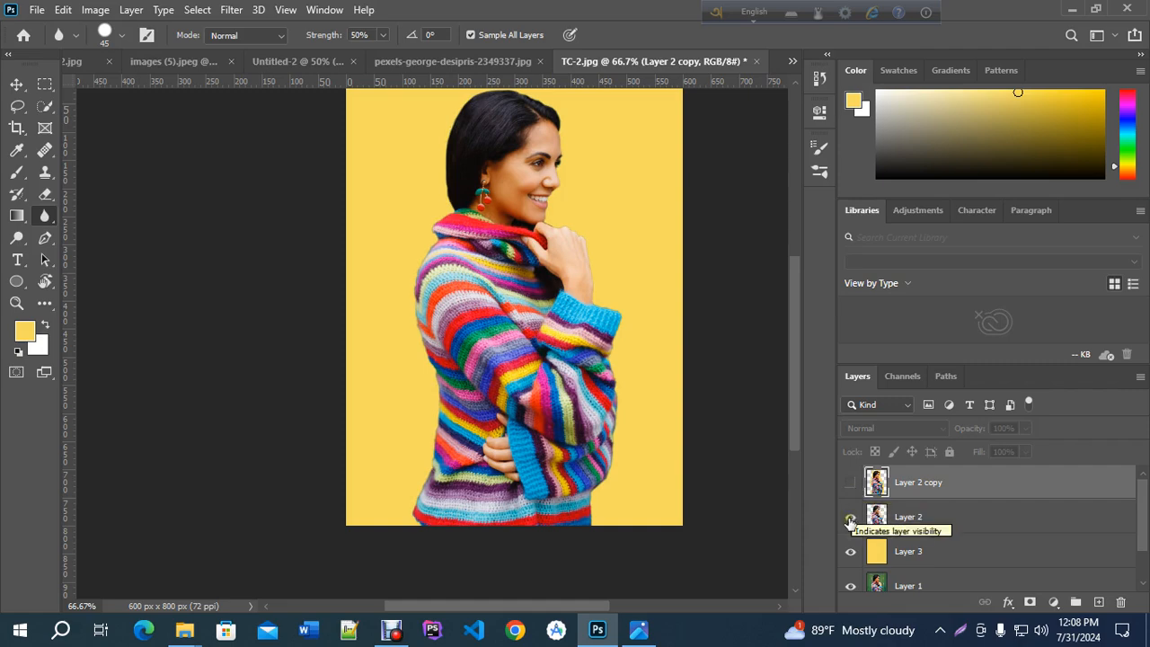
click(850, 517)
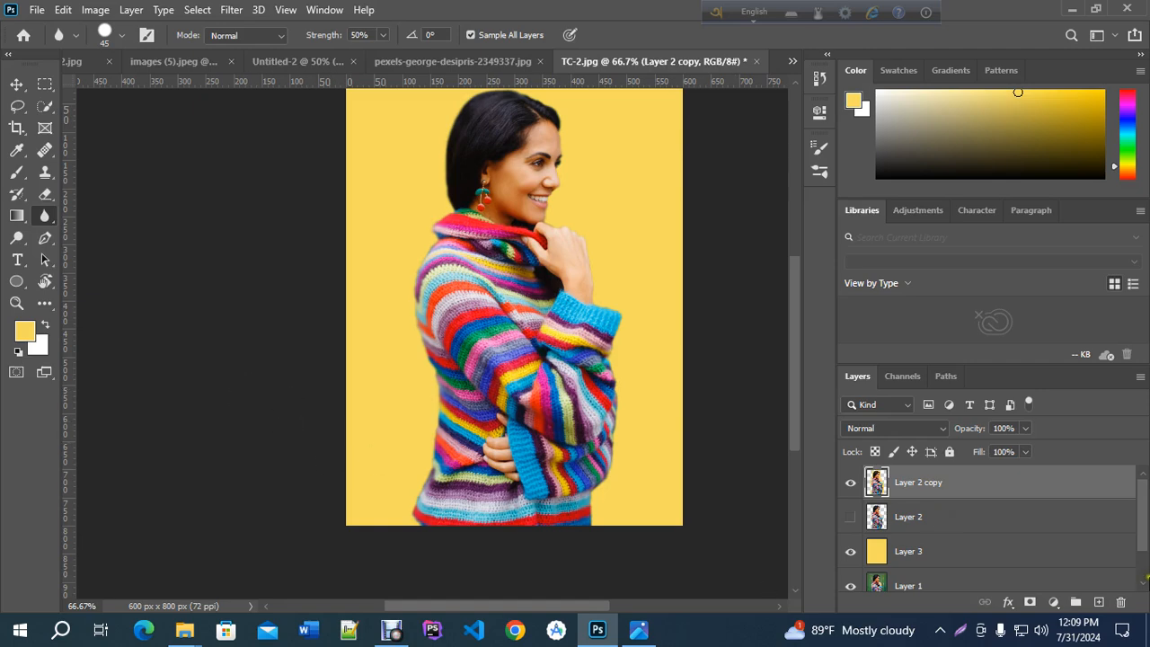
Hide Layer 2 copy and the yellow Layer 3, and duplicate Layer 1 for use with the Sharpen tool.
click(850, 482)
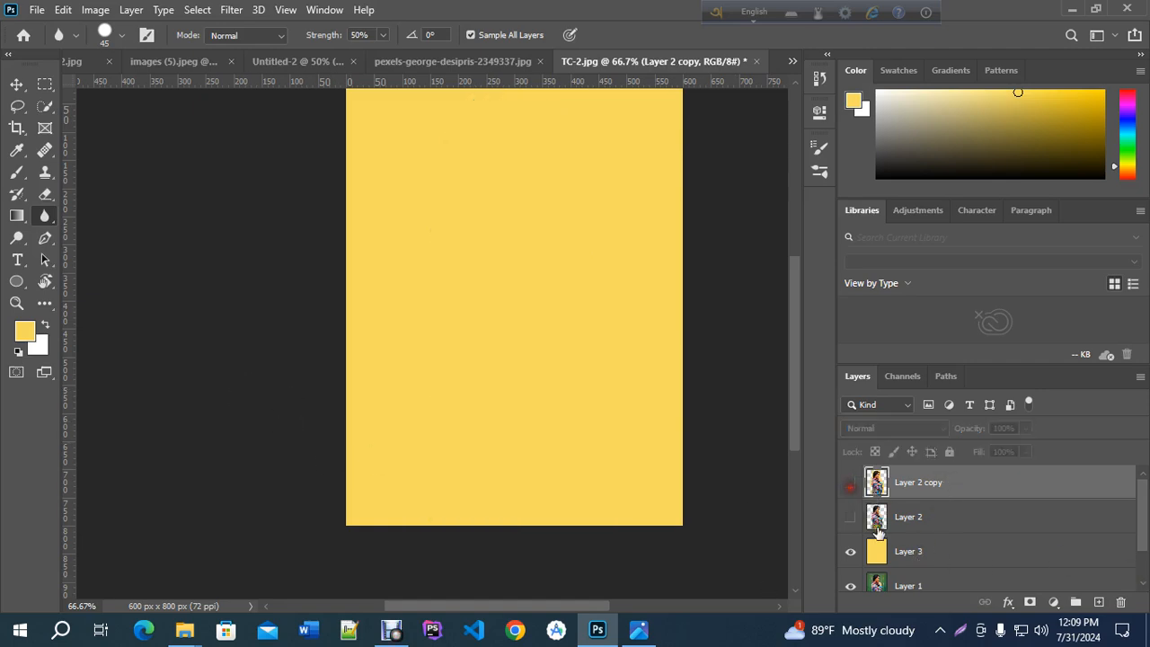
click(850, 552)
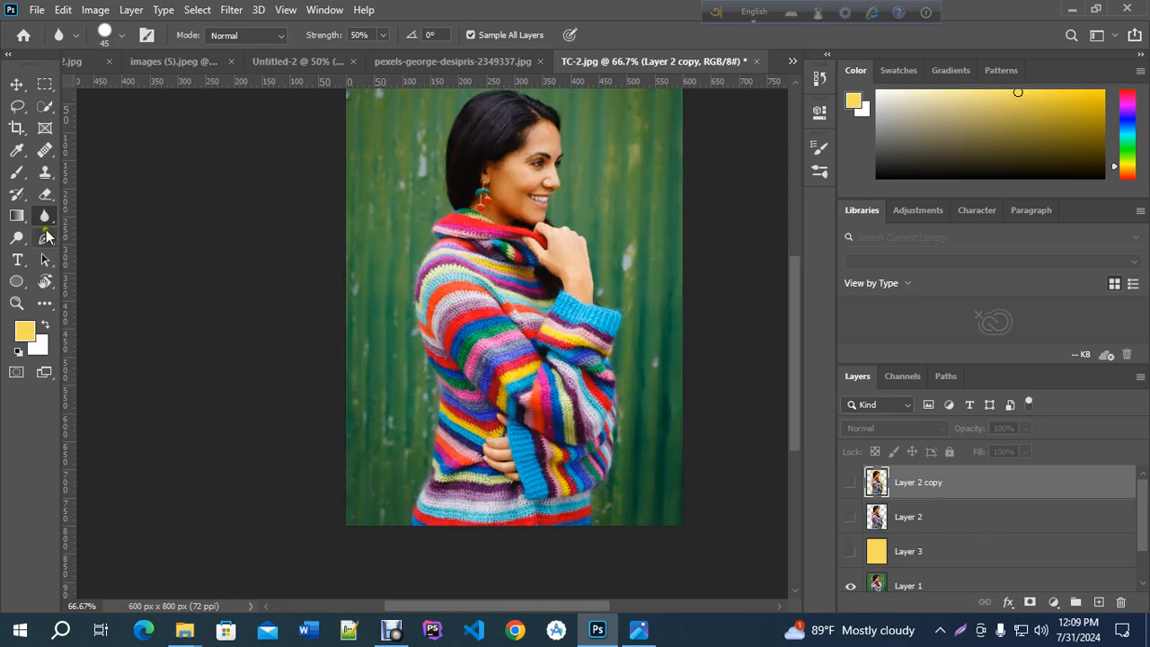
right_click(47, 218)
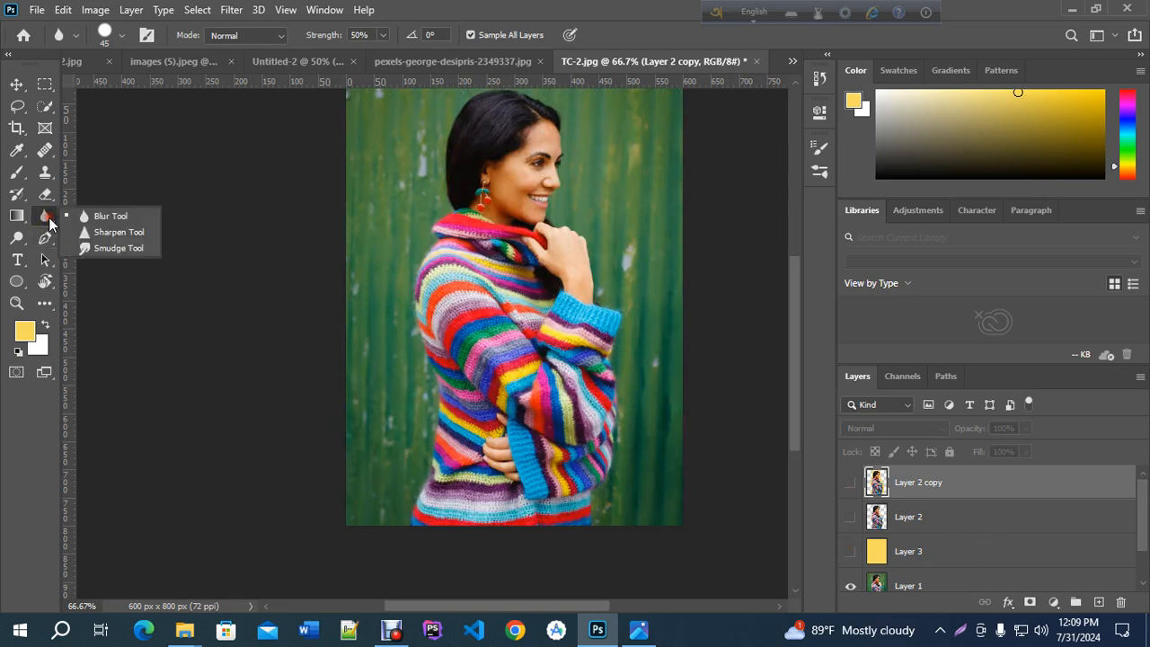
click(116, 236)
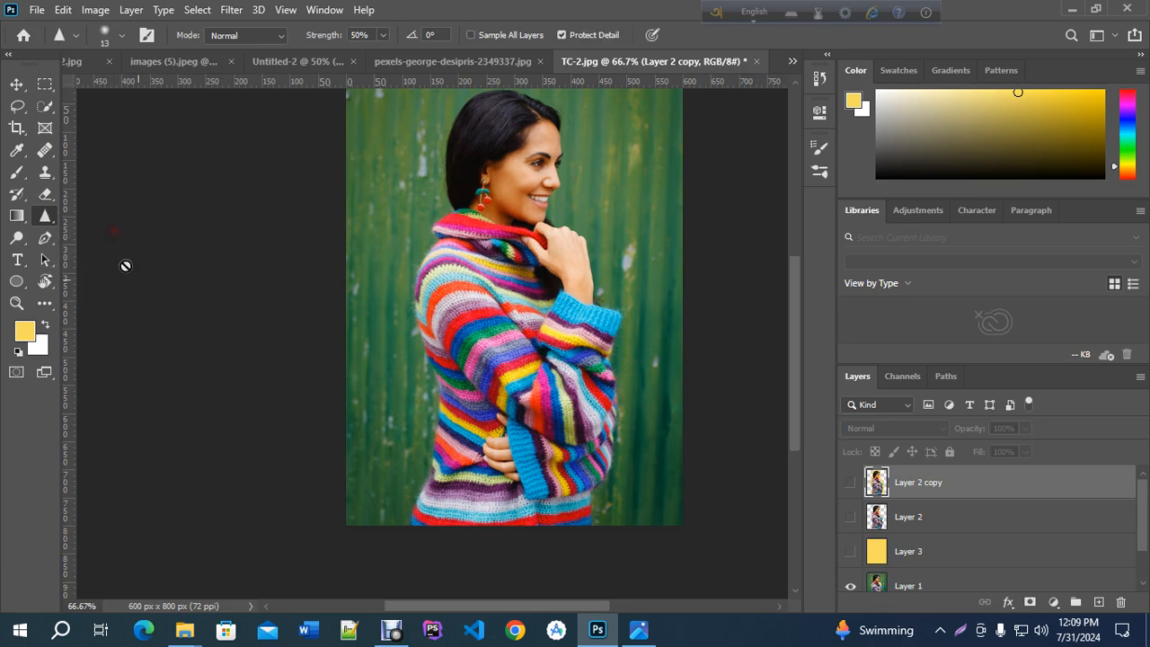
drag(955, 581, 1097, 602)
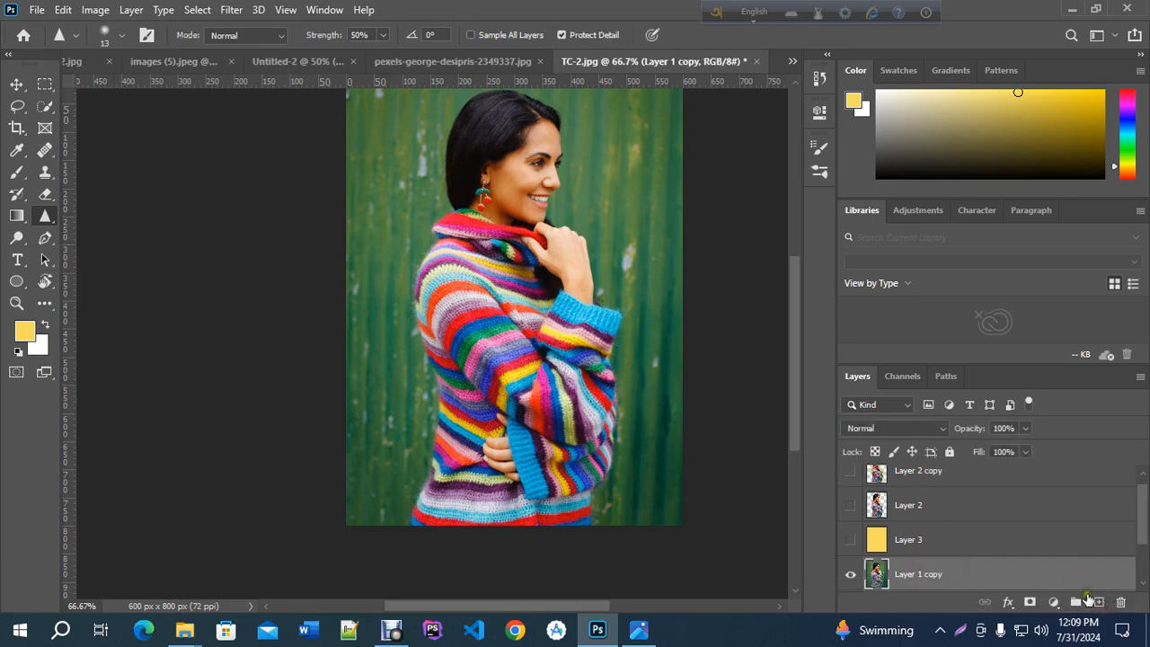
click(1139, 532)
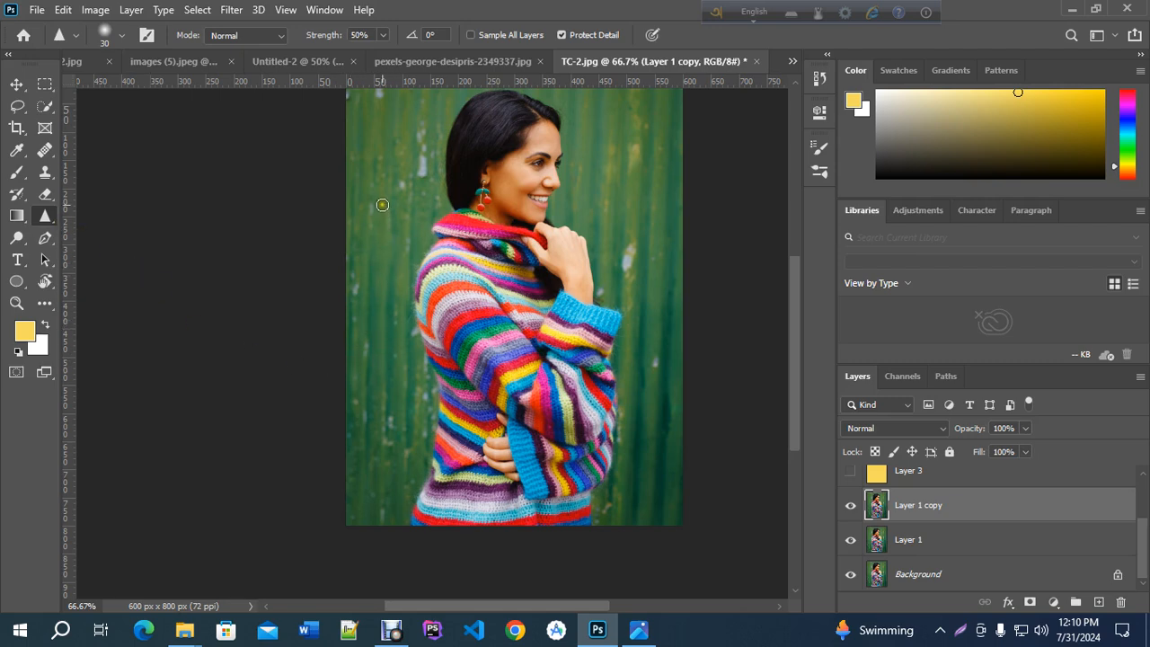
Sharpen a vertical strip of the green wall and parts of the sweater's edges on Layer 1 copy with a 30 px brush at 50% strength.
mouse_move(382, 205)
mouse_down()
mouse_move(379, 296)
mouse_move(385, 169)
mouse_move(374, 298)
mouse_move(375, 156)
mouse_move(377, 312)
mouse_move(383, 180)
mouse_move(385, 290)
mouse_move(353, 106)
mouse_move(356, 276)
mouse_move(393, 134)
mouse_move(392, 278)
mouse_move(380, 153)
mouse_move(368, 234)
mouse_move(375, 284)
mouse_move(377, 173)
mouse_move(379, 298)
mouse_move(376, 152)
mouse_move(380, 286)
mouse_move(388, 179)
mouse_move(384, 171)
mouse_move(386, 253)
mouse_move(377, 142)
mouse_move(375, 276)
mouse_move(374, 141)
mouse_move(374, 286)
mouse_move(373, 137)
mouse_move(373, 308)
mouse_move(377, 190)
mouse_move(376, 276)
mouse_move(388, 214)
mouse_move(383, 204)
mouse_move(372, 316)
mouse_move(372, 151)
mouse_move(382, 304)
mouse_up()
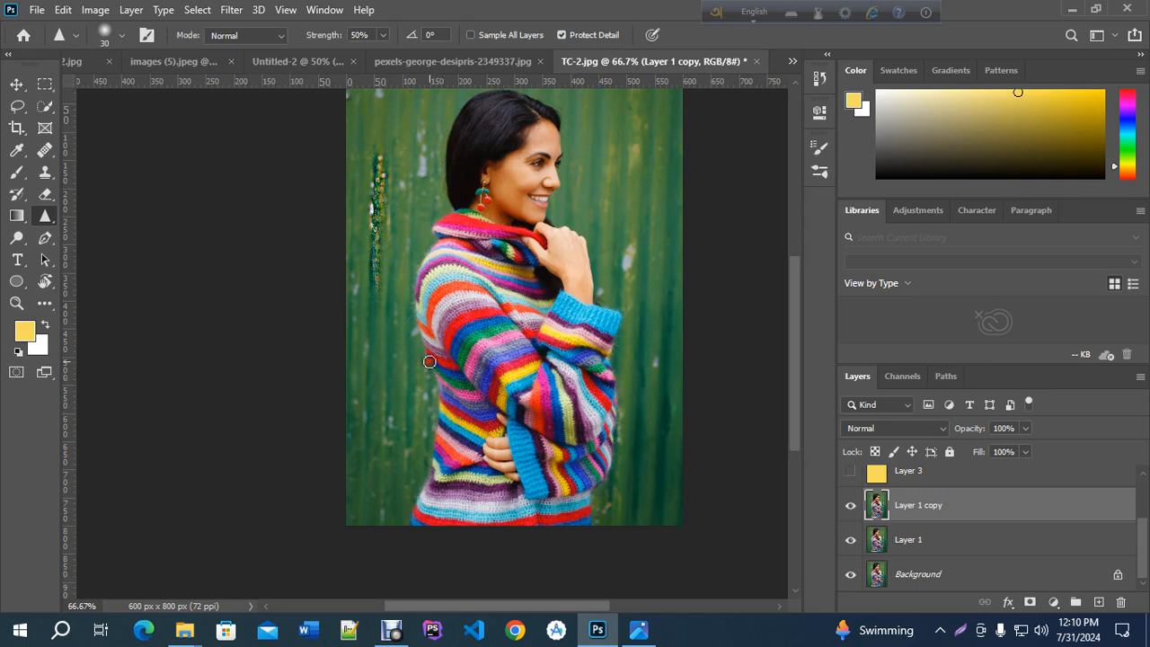
mouse_move(436, 457)
mouse_down()
mouse_move(411, 512)
mouse_move(440, 463)
mouse_move(418, 513)
mouse_move(476, 482)
mouse_up()
mouse_move(617, 316)
mouse_down()
mouse_move(616, 424)
mouse_move(591, 499)
mouse_up()
drag(430, 240, 417, 324)
Compare the photo with and without the sharpening by toggling the visibility of Layer 1 copy.
click(858, 473)
click(851, 510)
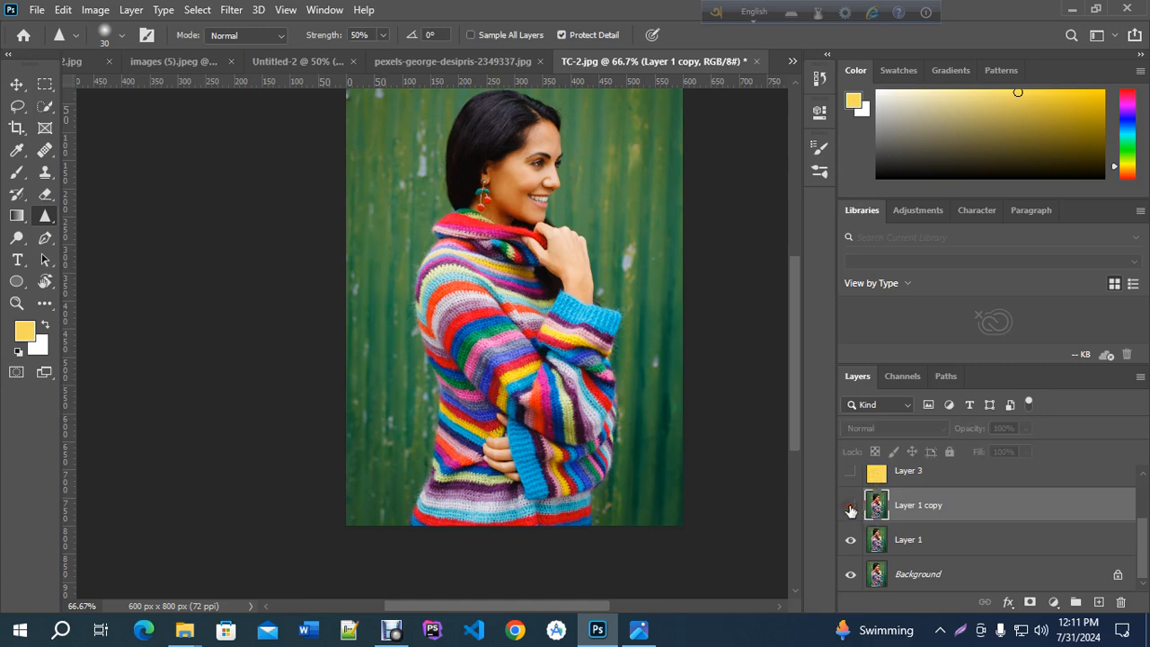
click(851, 510)
click(851, 509)
click(851, 509)
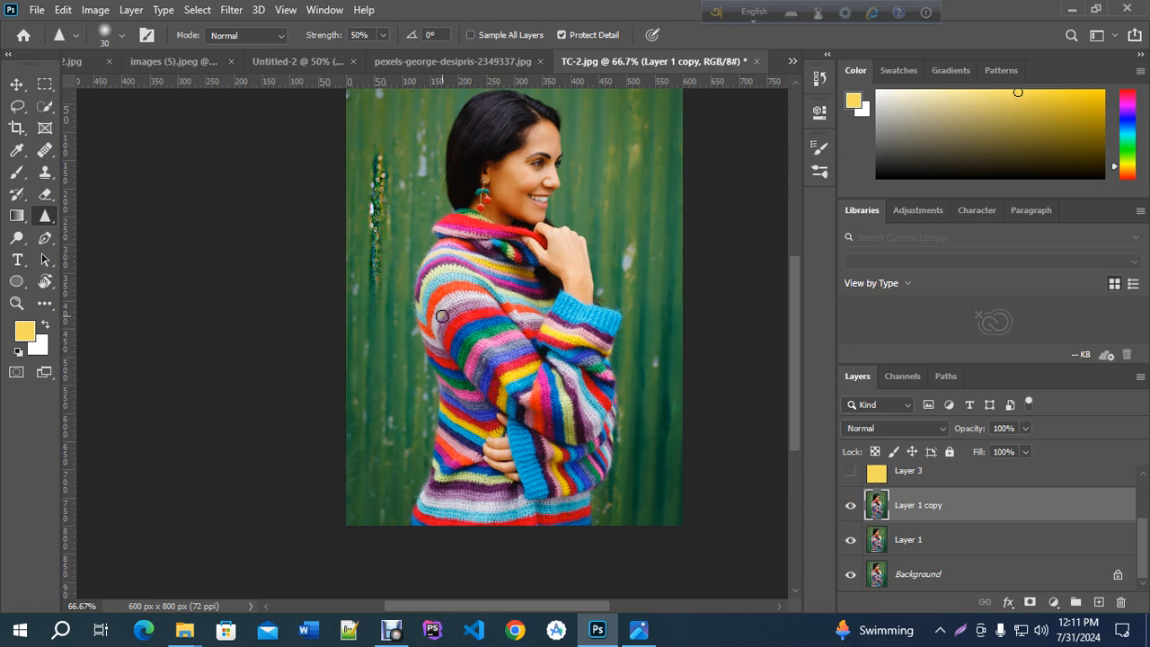
Switch to the Untitled-2 document and cover a new layer with the yellow foreground colour using a 175 px Brush.
right_click(47, 218)
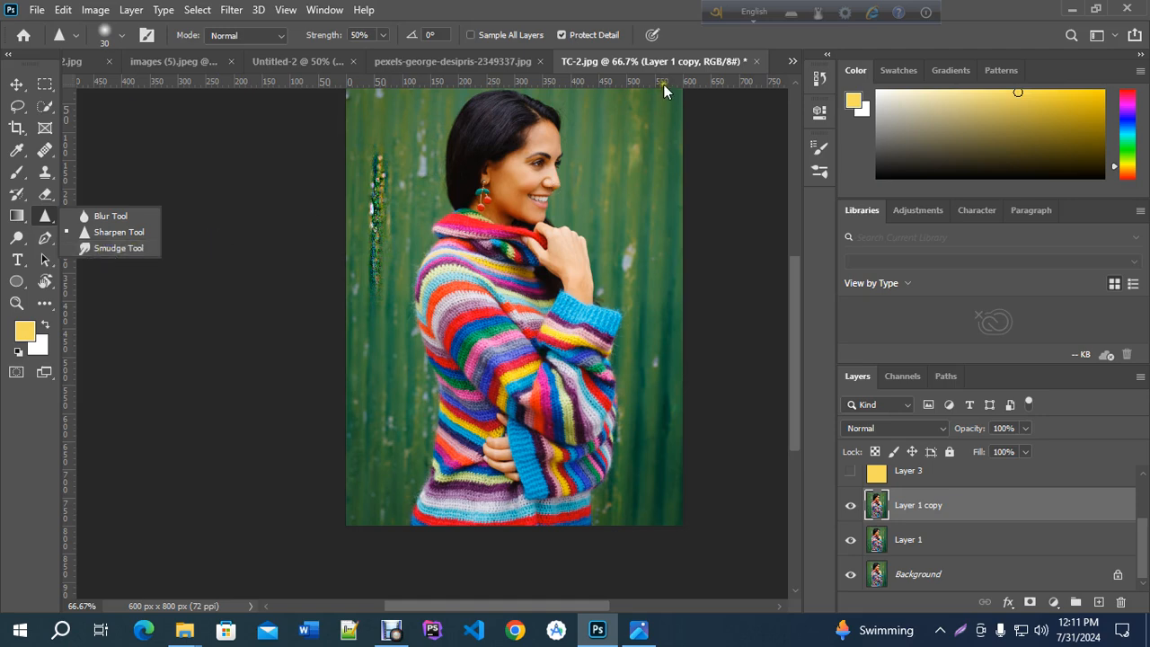
click(791, 63)
click(310, 63)
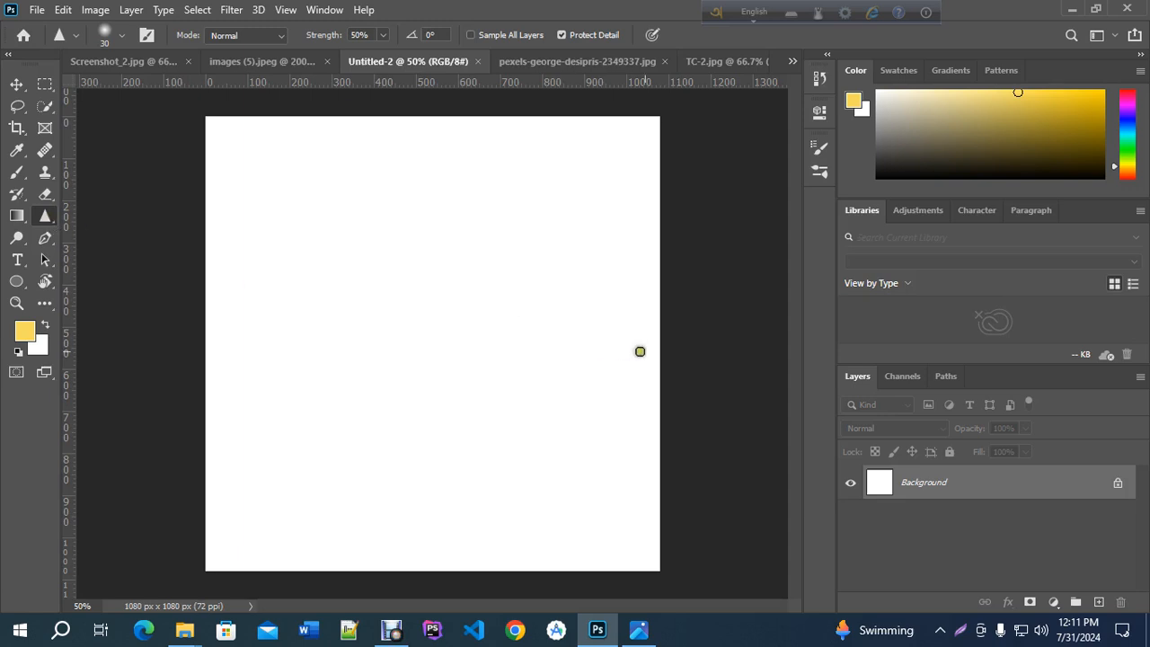
click(1100, 601)
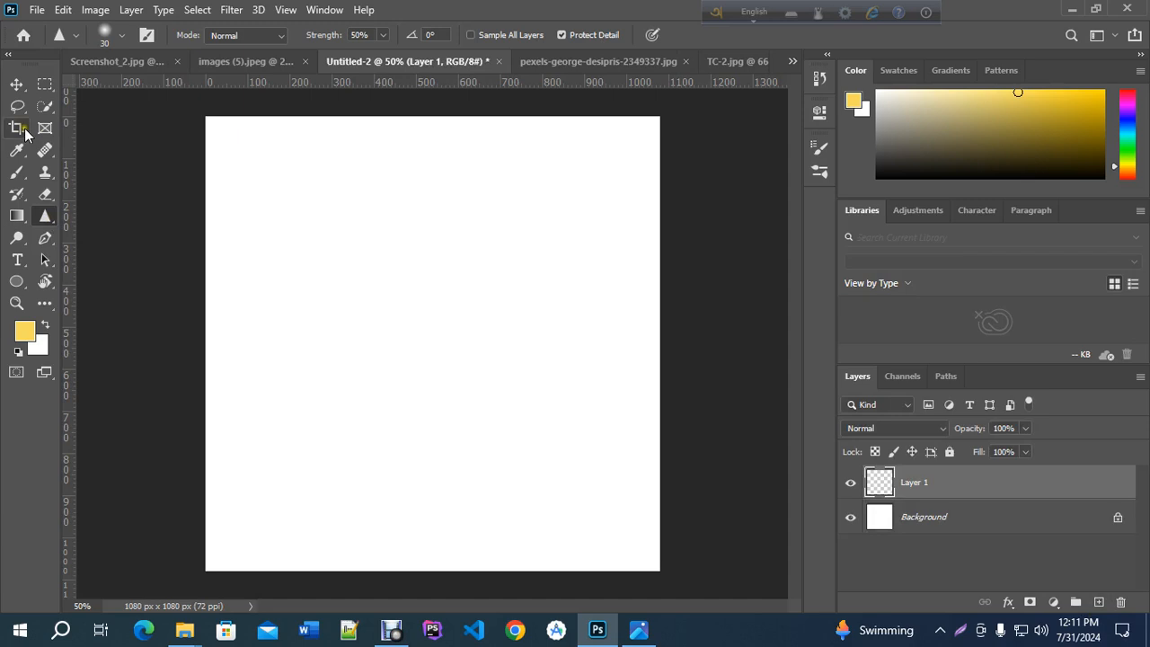
click(18, 173)
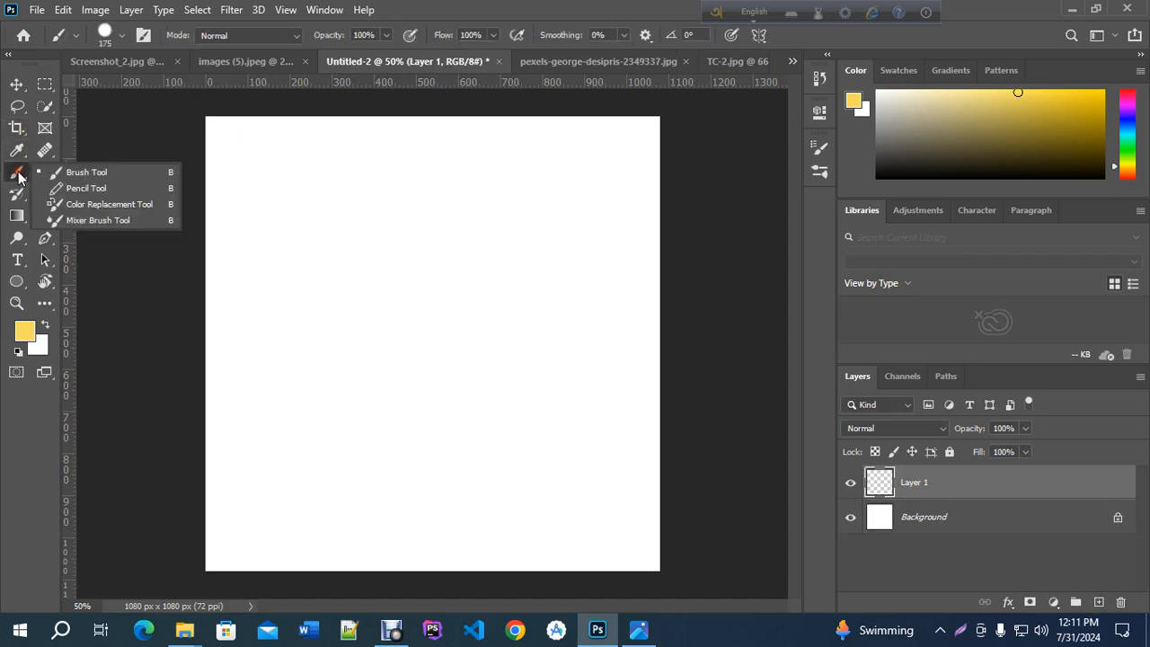
click(94, 172)
mouse_move(227, 146)
mouse_down()
mouse_move(571, 444)
mouse_move(646, 541)
mouse_move(485, 448)
mouse_move(274, 280)
mouse_move(230, 192)
mouse_move(398, 327)
mouse_move(208, 273)
mouse_move(542, 551)
mouse_move(246, 376)
mouse_move(229, 395)
mouse_move(587, 539)
mouse_move(576, 553)
mouse_move(214, 432)
mouse_move(355, 526)
mouse_move(500, 557)
mouse_move(209, 542)
mouse_move(348, 561)
mouse_move(183, 477)
mouse_move(678, 392)
mouse_move(501, 459)
mouse_move(767, 487)
mouse_move(413, 349)
mouse_move(847, 334)
mouse_move(302, 298)
mouse_move(616, 245)
mouse_move(280, 228)
mouse_move(409, 258)
mouse_move(657, 282)
mouse_move(684, 209)
mouse_move(206, 160)
mouse_move(684, 152)
mouse_move(248, 145)
mouse_move(652, 136)
mouse_up()
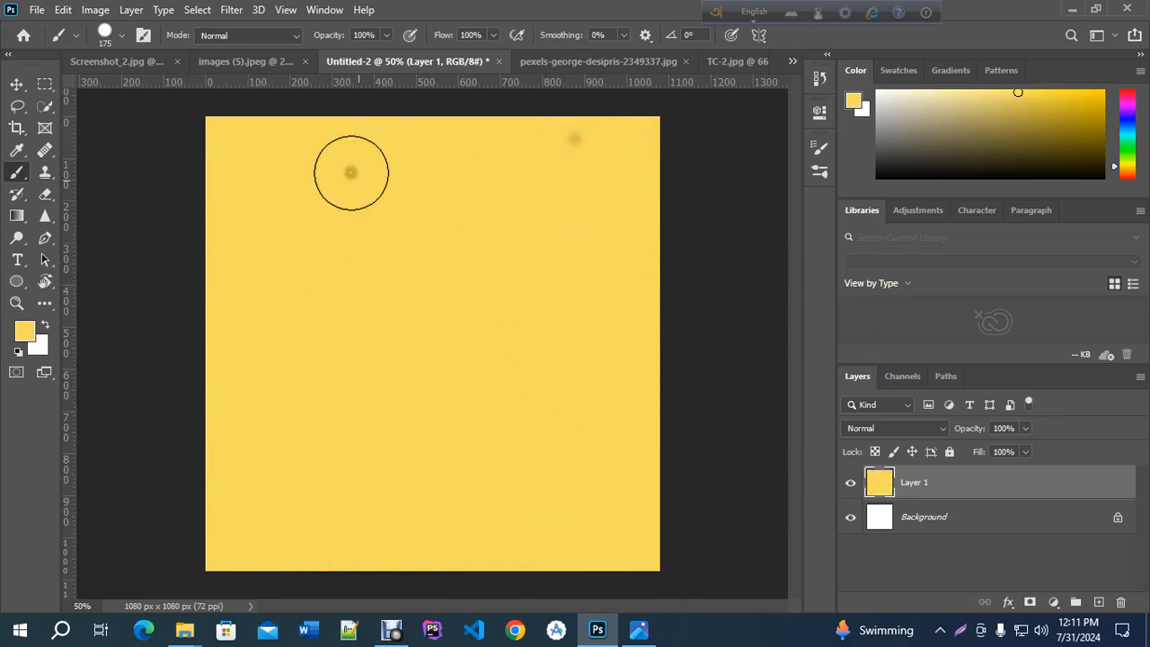
Set the foreground colour to red f82d53 and make the Brush tool active.
click(34, 329)
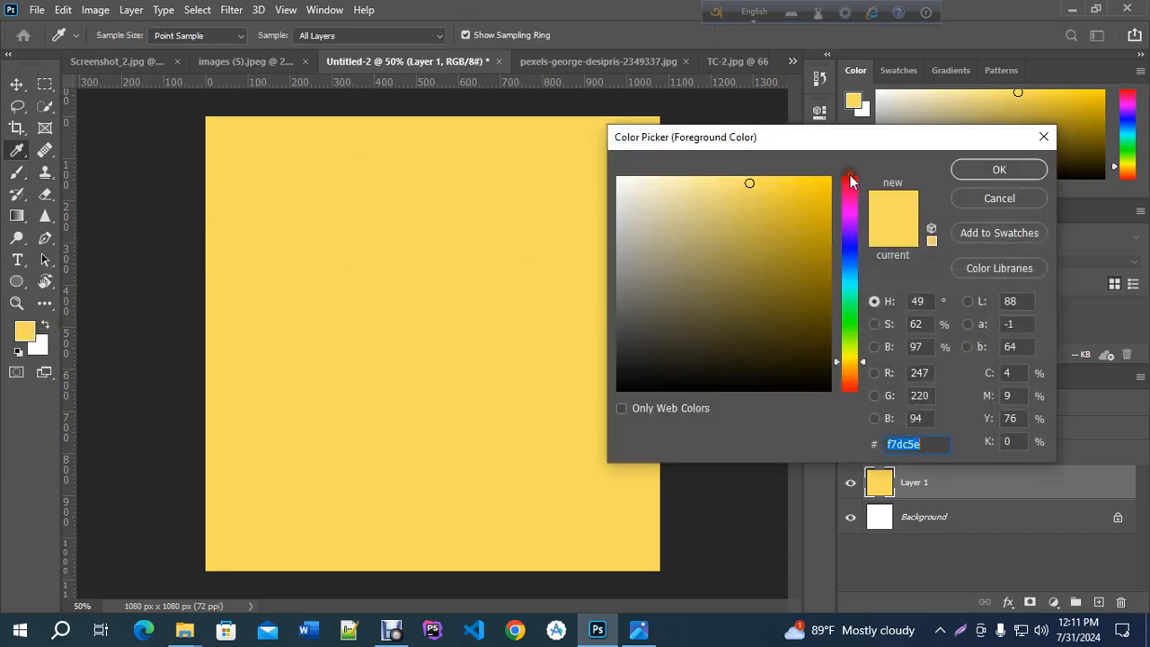
click(850, 183)
click(791, 183)
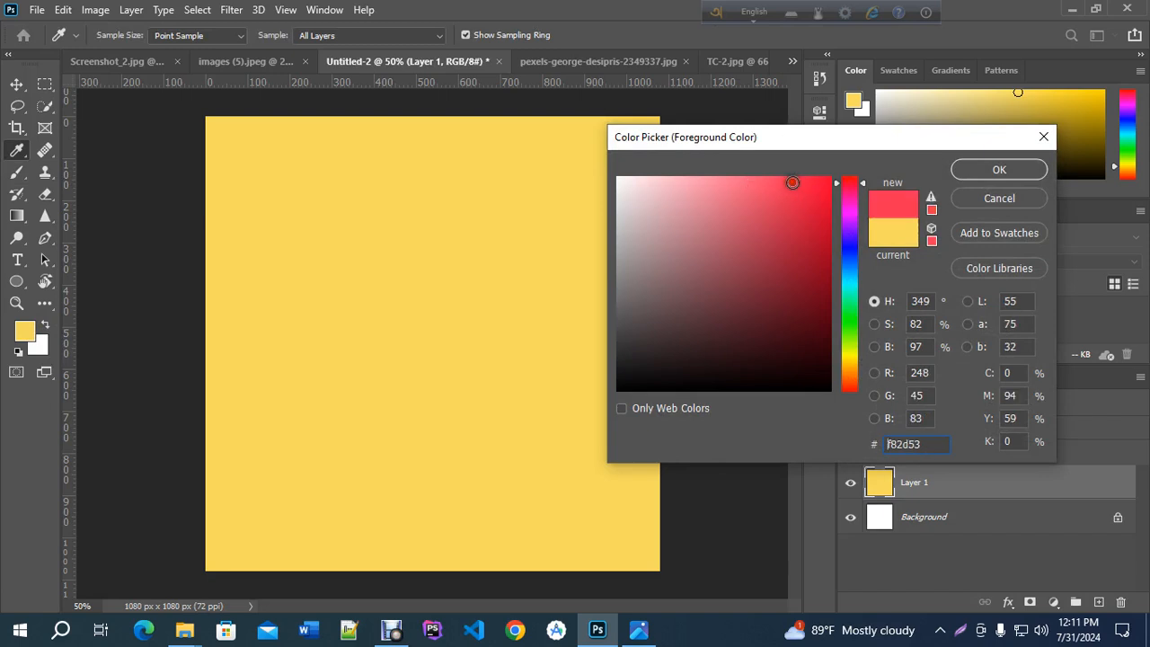
click(993, 166)
key(b)
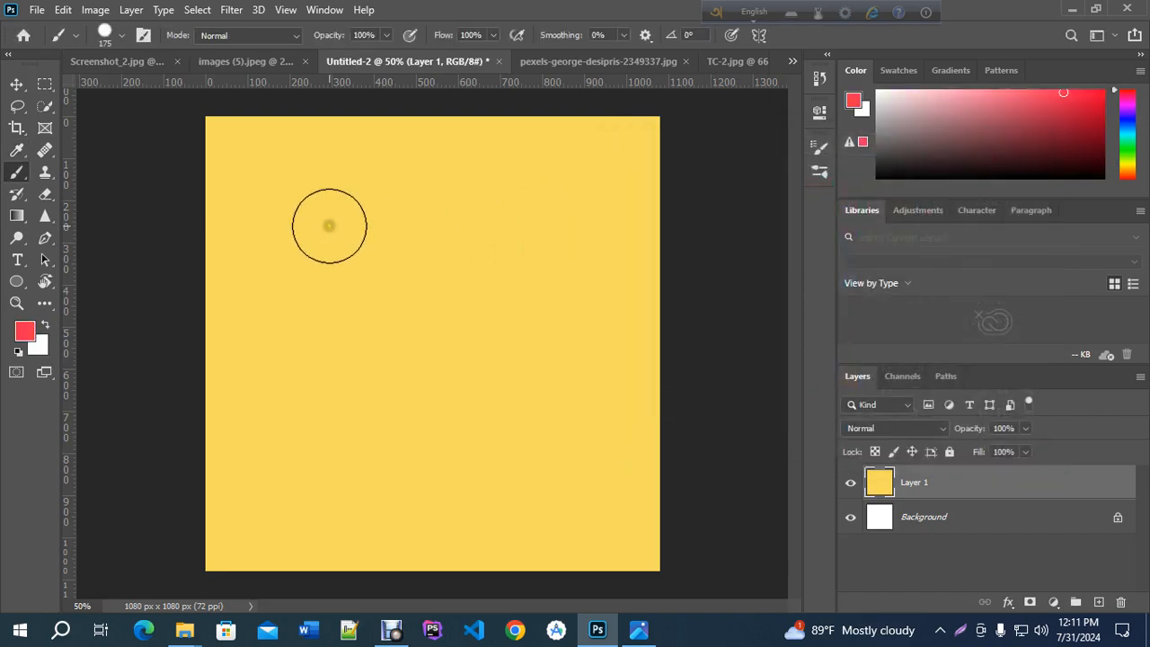
Paint five separate red dots in a ring on the yellow Layer 1 with the 175 px Brush.
click(329, 224)
click(488, 217)
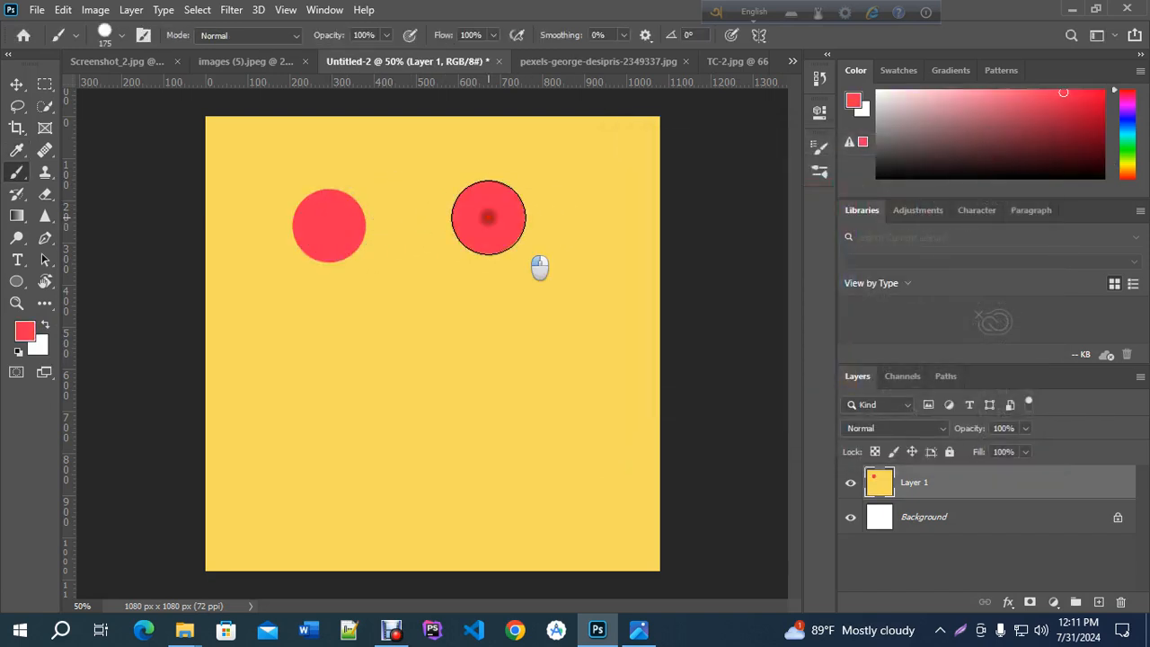
click(556, 383)
click(420, 456)
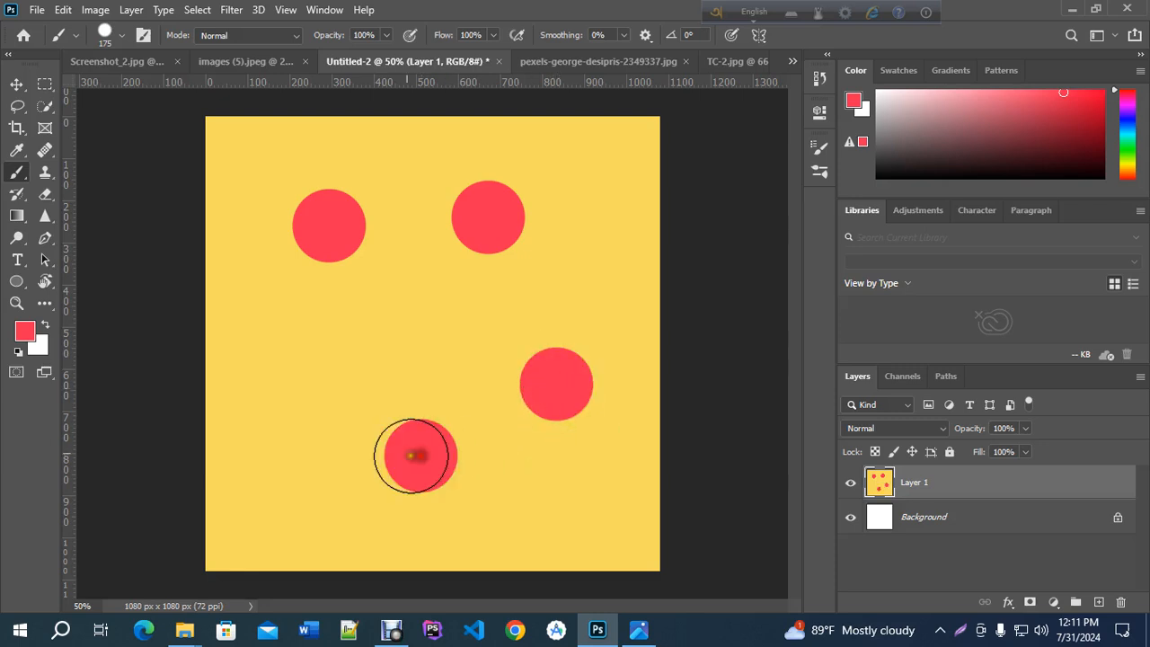
click(292, 384)
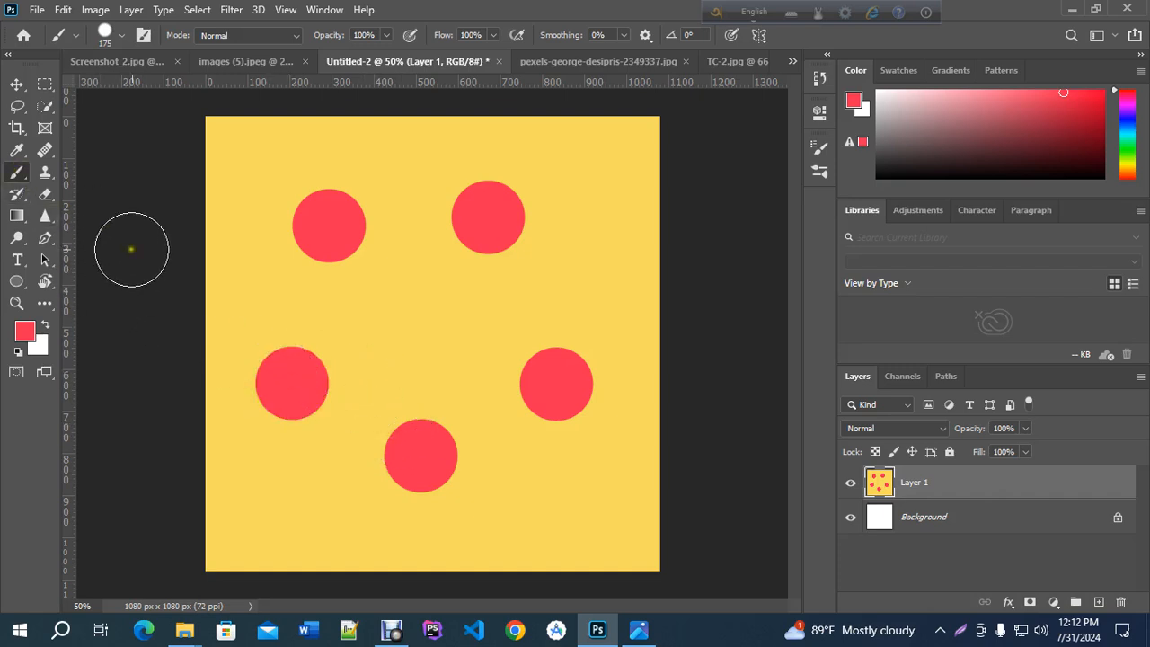
Smudge the upper-left red dot diagonally toward the canvas centre with a 90 px Smudge brush at 100% strength.
click(47, 219)
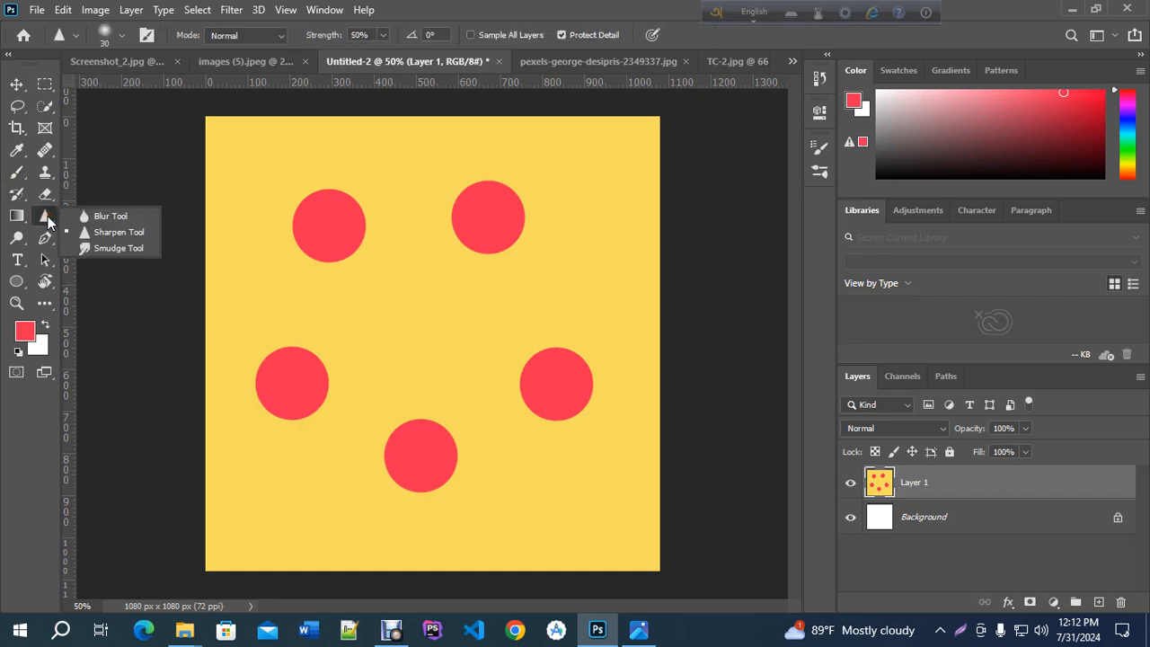
click(112, 249)
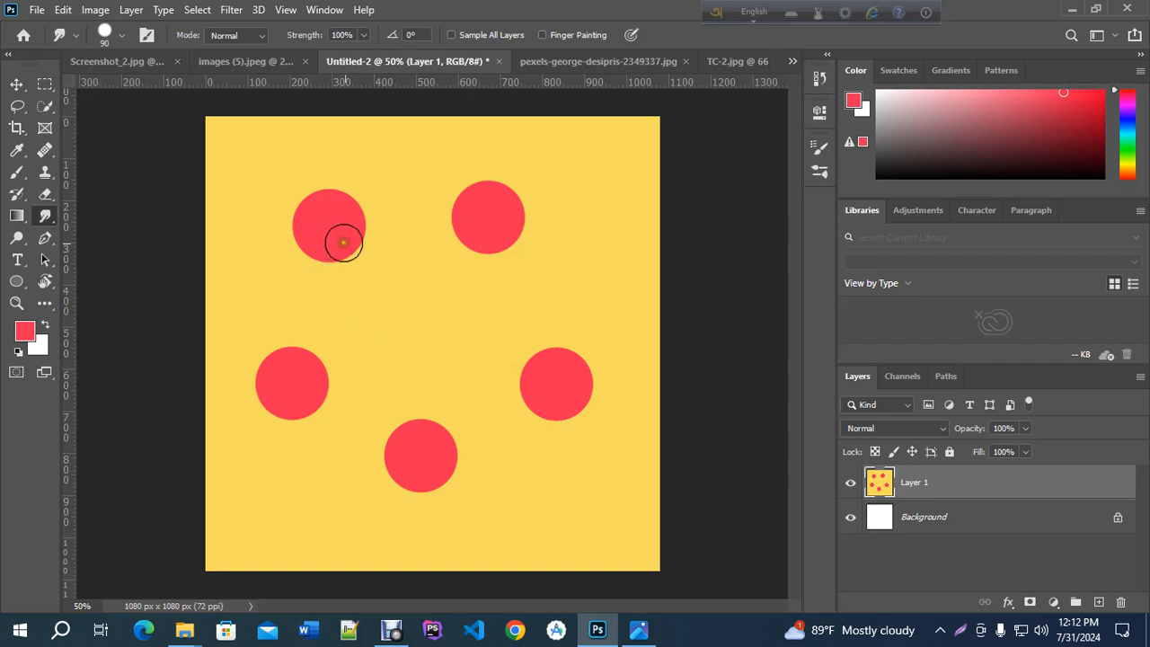
drag(329, 237, 390, 308)
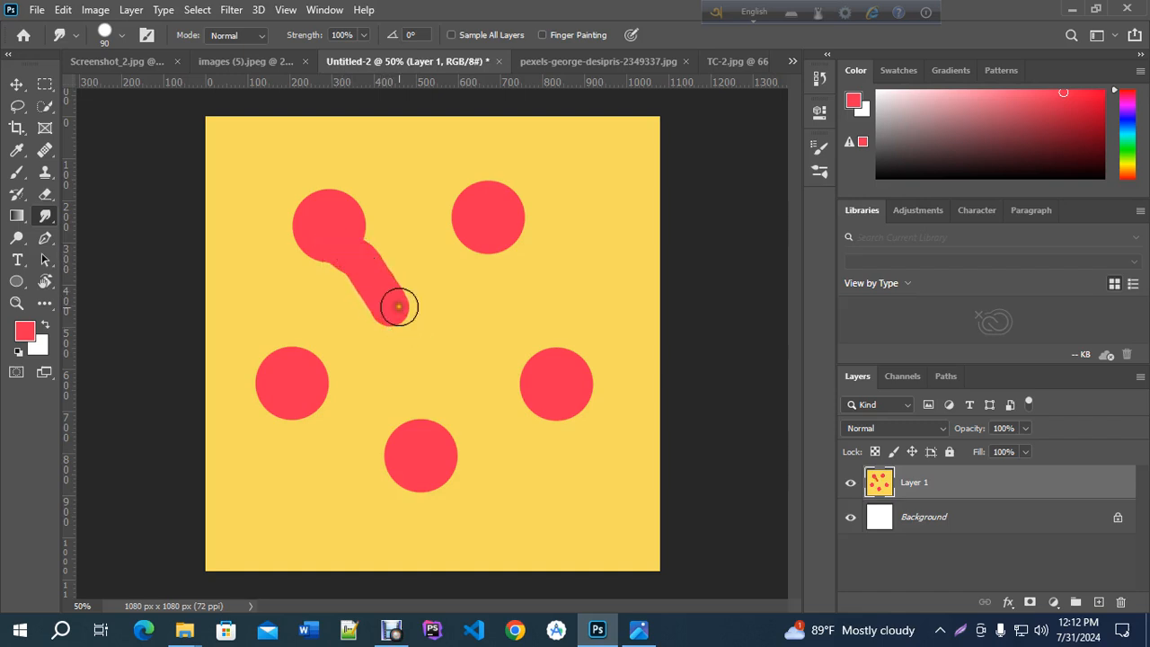
Undo the hard-edged smudge, then try smudging the upper-left red dot toward the centre with the Smudge brush hardness at 0%.
key(ctrl+z)
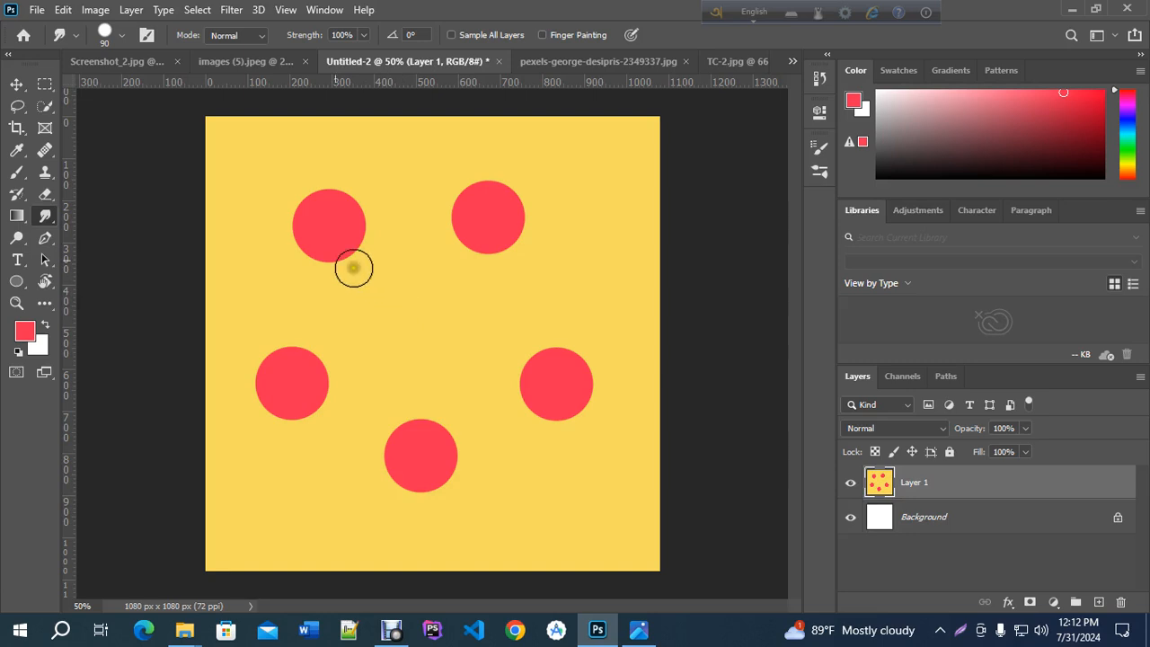
click(126, 35)
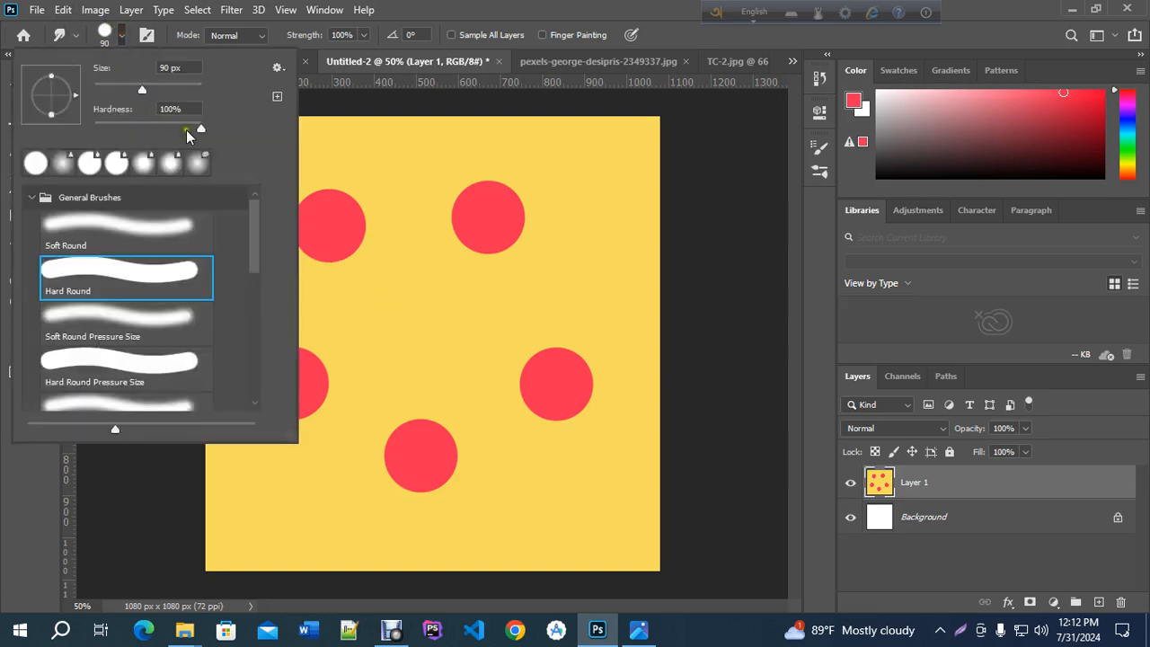
drag(198, 131, 99, 135)
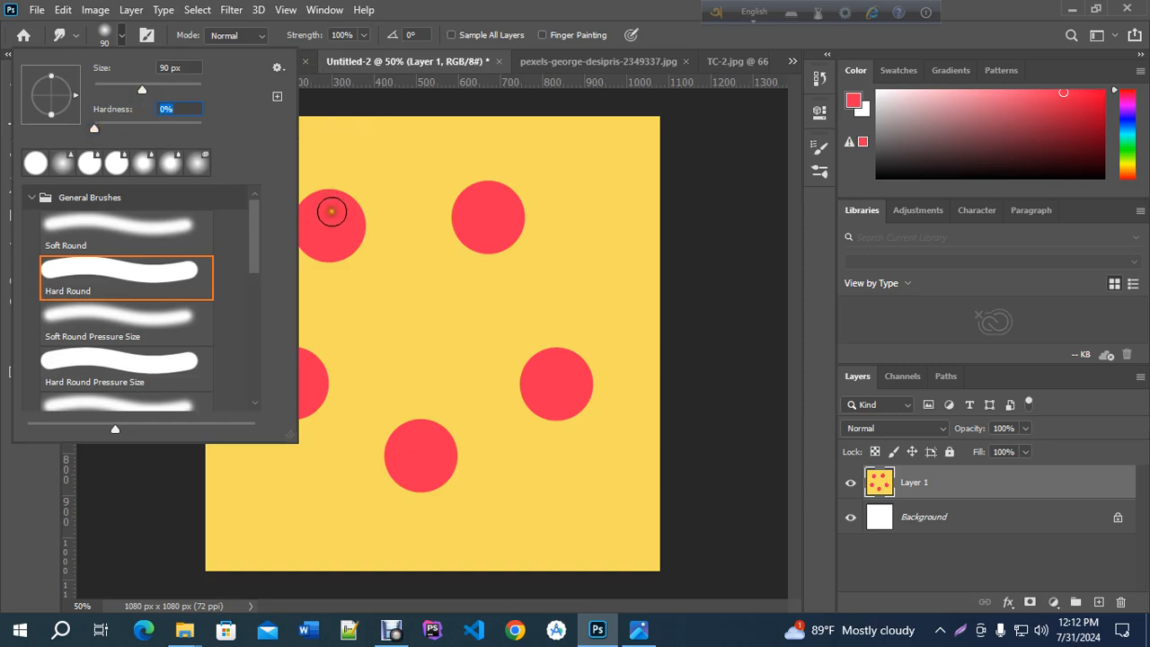
click(121, 35)
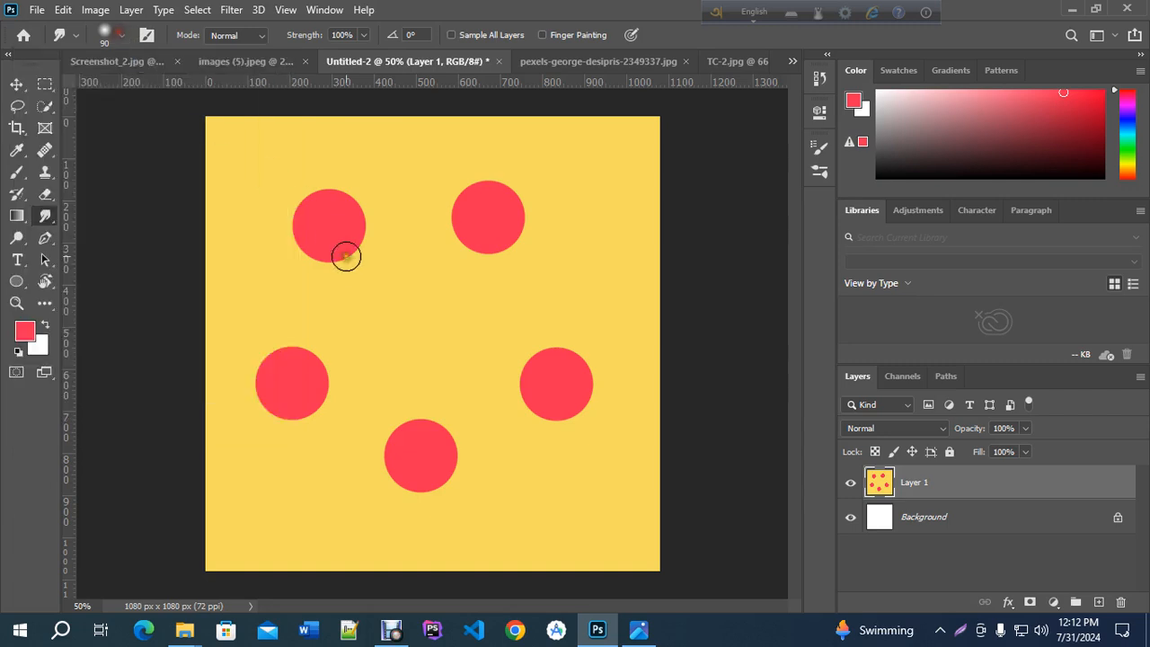
drag(343, 243, 388, 300)
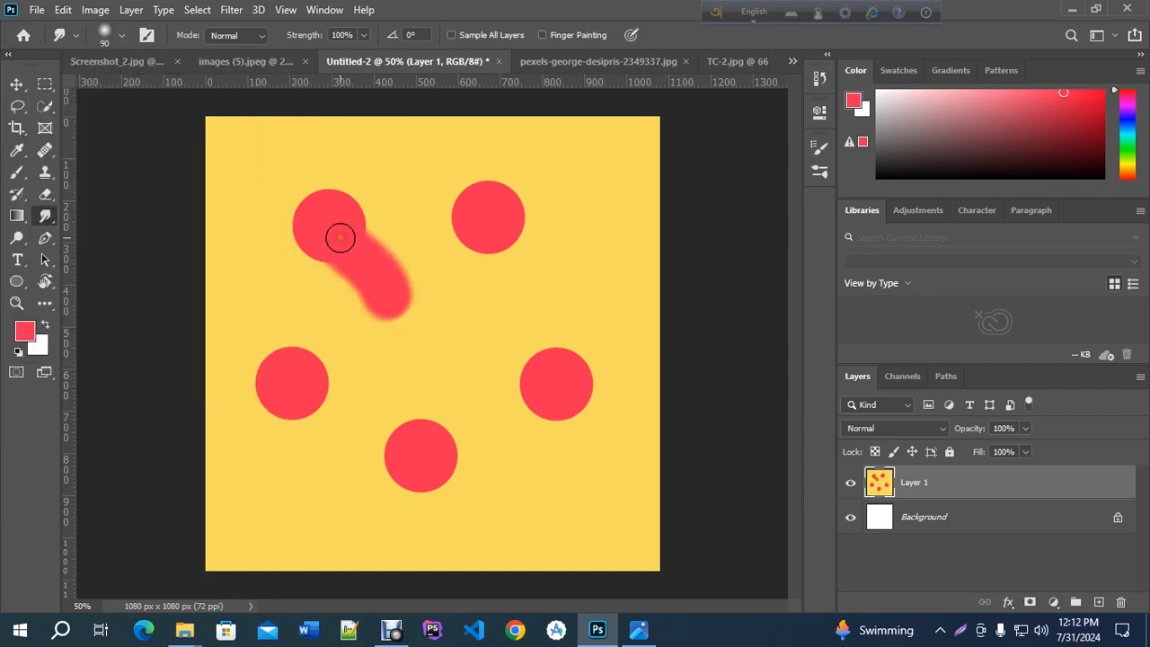
key(ctrl+z)
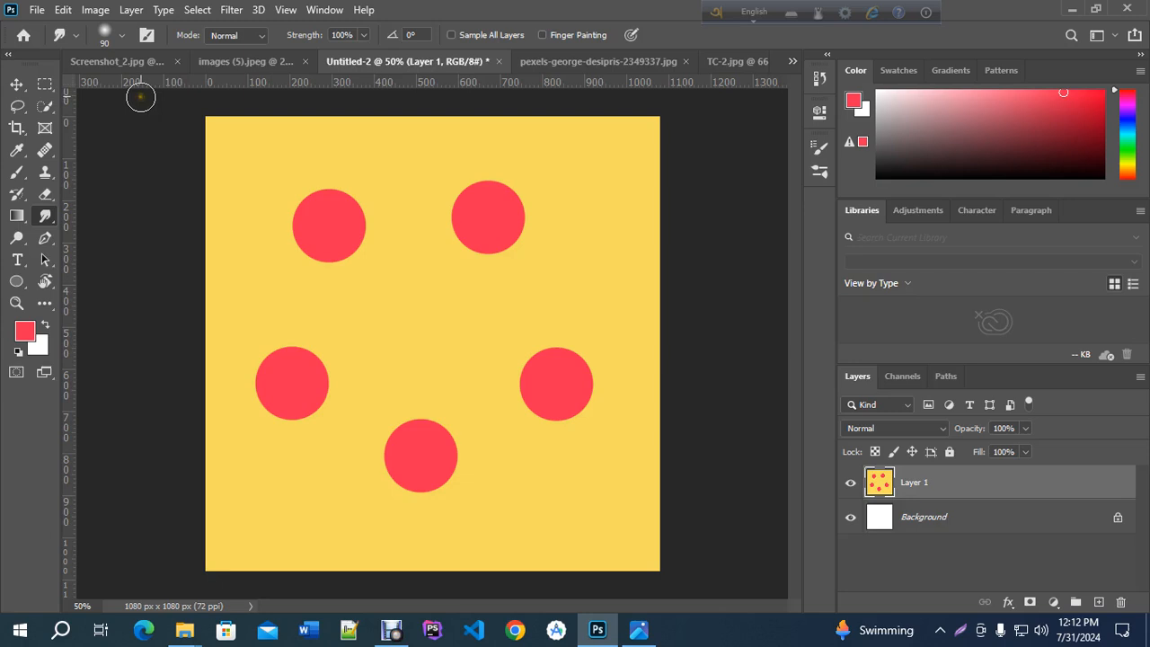
Choose the Soft Round preset for the 90 px Smudge brush.
click(119, 35)
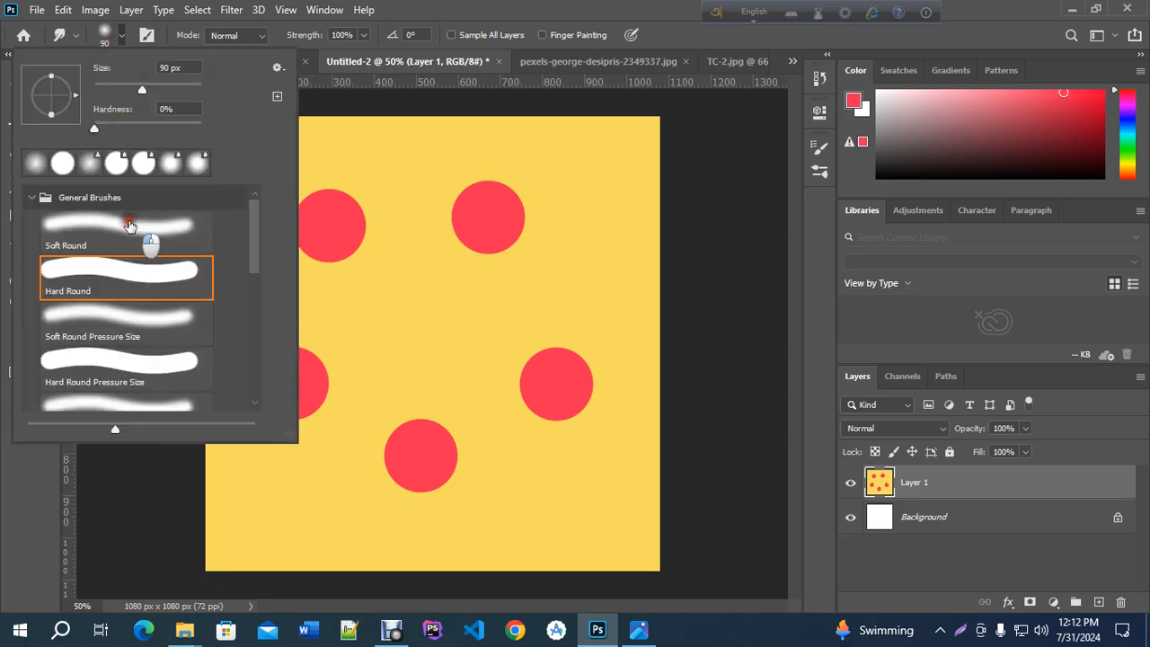
click(129, 225)
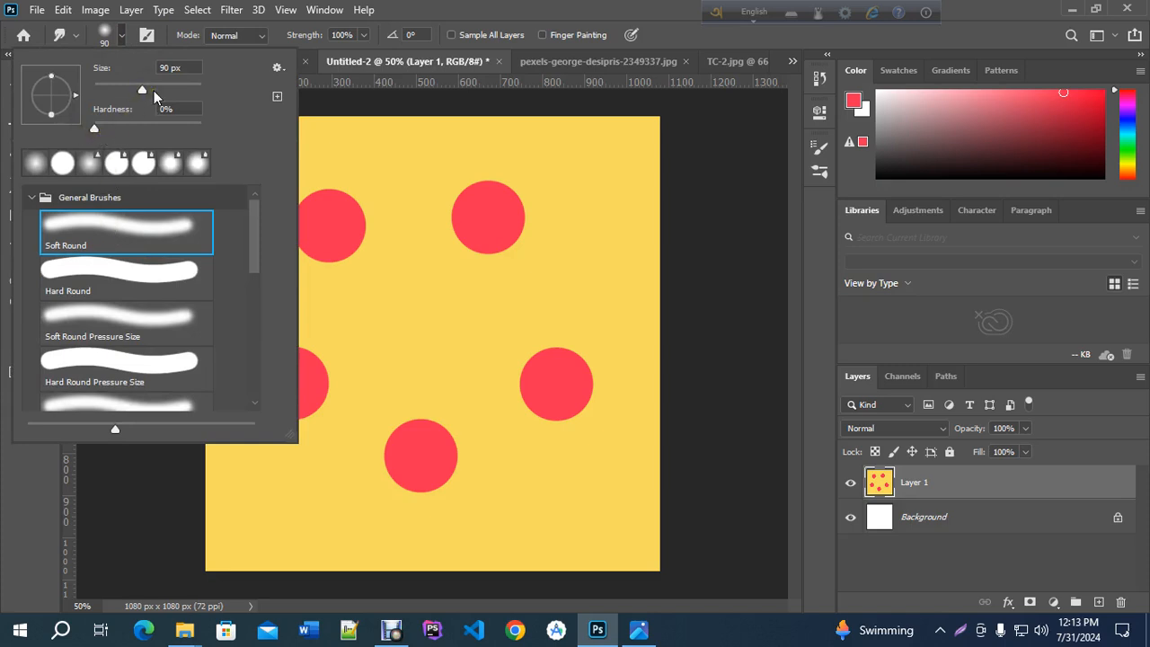
click(336, 243)
Try soft smudge strokes at 100% strength from the upper-left red dot diagonally toward the canvas centre.
drag(336, 243, 404, 301)
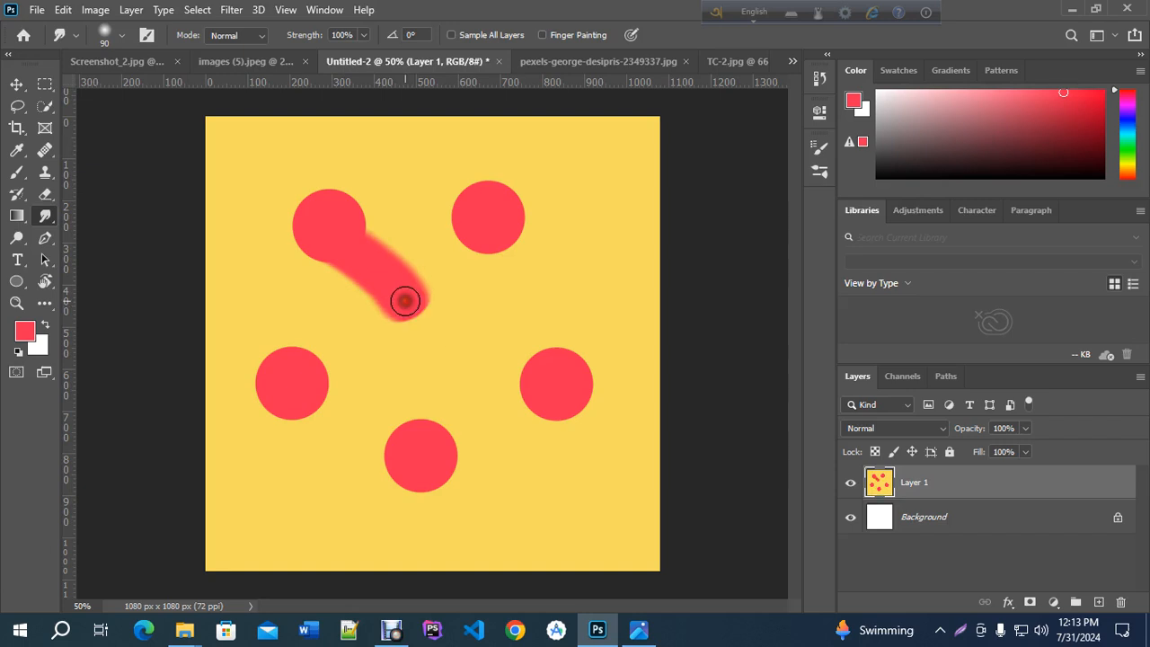
mouse_move(336, 234)
mouse_down()
mouse_move(404, 315)
mouse_move(318, 234)
mouse_move(376, 290)
mouse_move(334, 217)
mouse_move(441, 307)
mouse_move(385, 263)
mouse_up()
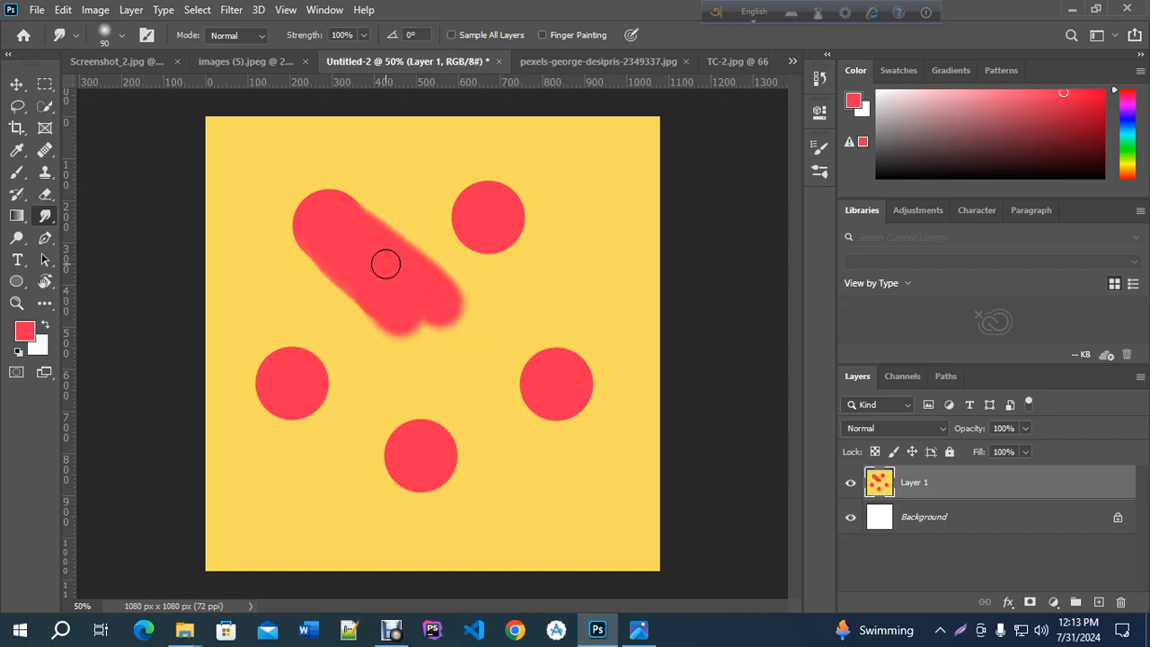
key(ctrl+z)
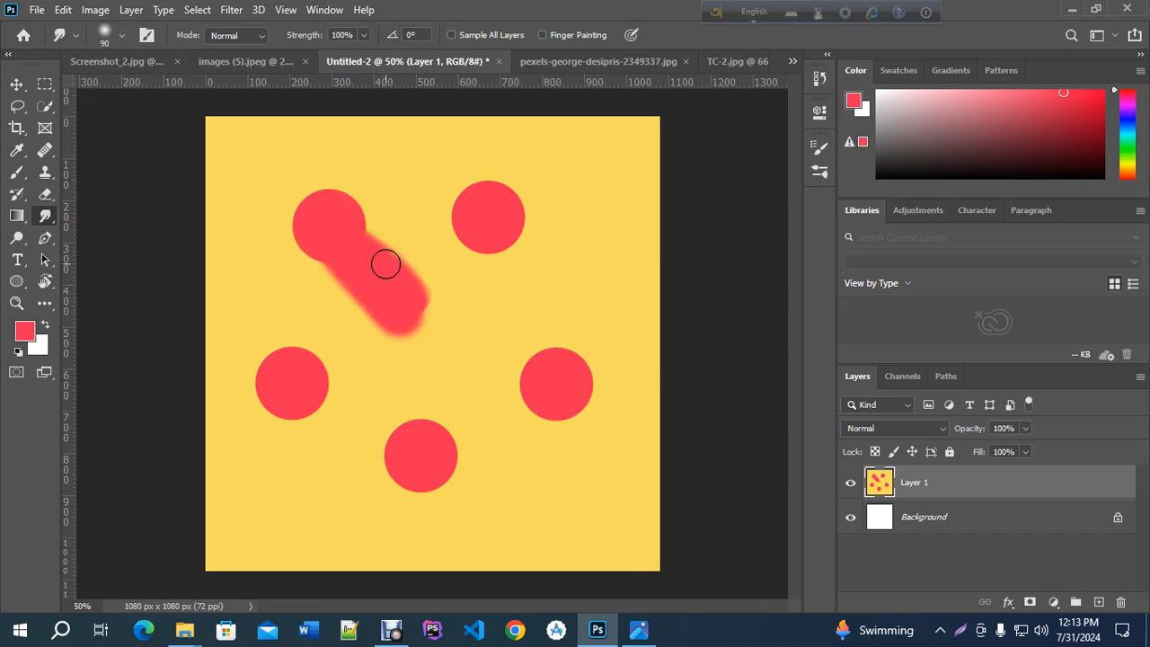
key(ctrl+z)
key(ctrl+z)
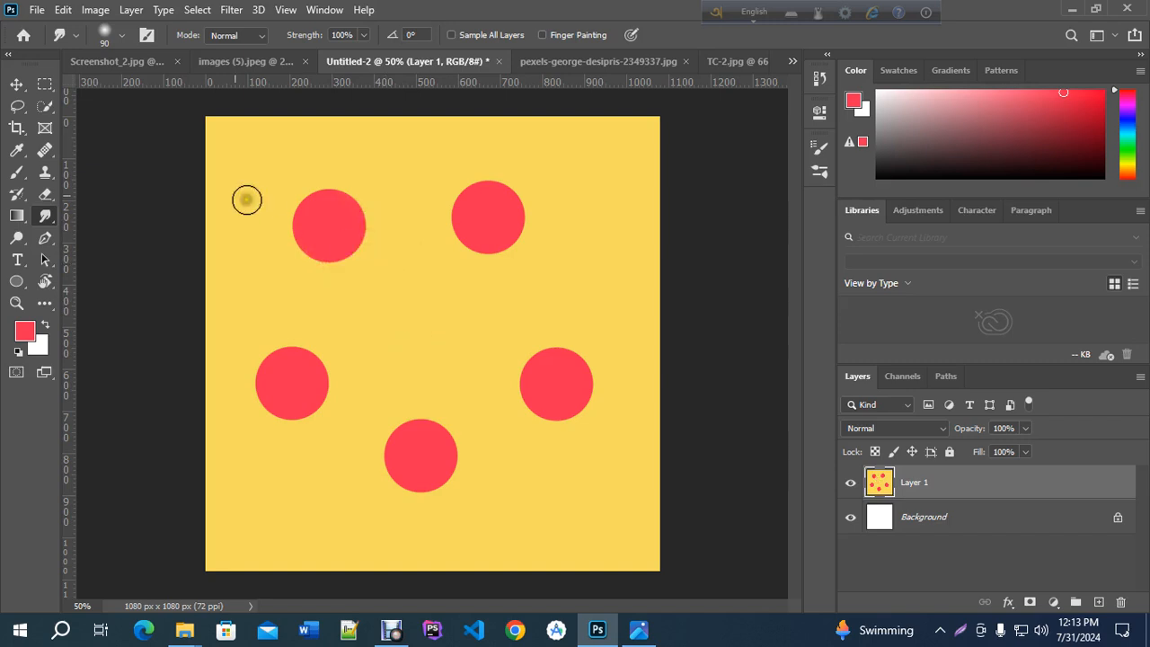
Set the Smudge strength to 21% and pull the upper-left red dot into a tapered tip toward the canvas centre.
click(363, 35)
drag(354, 56, 308, 62)
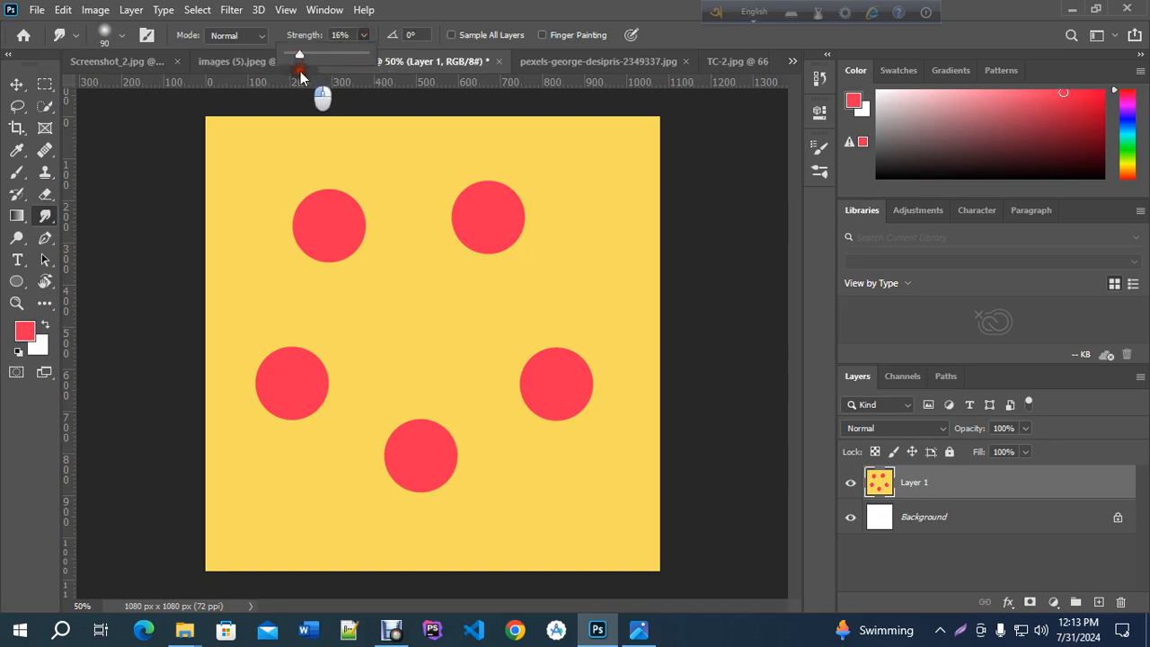
drag(300, 71, 303, 70)
click(352, 245)
drag(352, 245, 380, 301)
mouse_move(336, 229)
mouse_down()
mouse_move(390, 331)
mouse_move(385, 281)
mouse_move(405, 320)
mouse_move(368, 286)
mouse_move(398, 341)
mouse_up()
mouse_move(354, 259)
mouse_down()
mouse_move(393, 301)
mouse_move(421, 358)
mouse_move(369, 282)
mouse_move(422, 353)
mouse_move(369, 288)
mouse_move(413, 350)
mouse_up()
drag(339, 219, 436, 355)
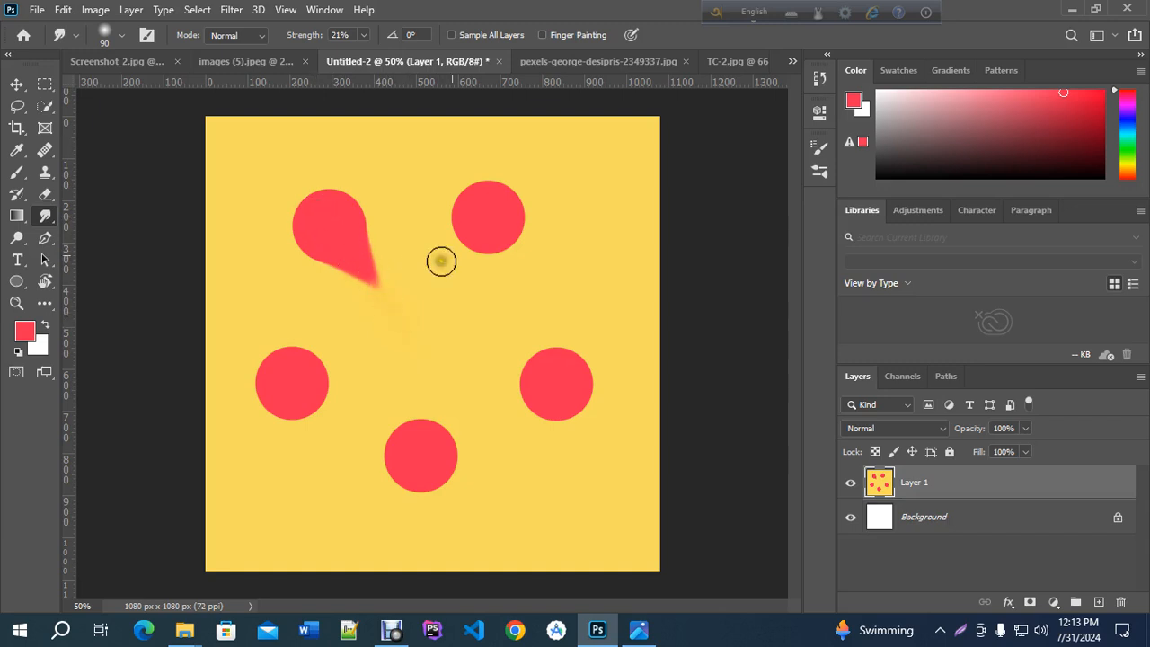
Try smudging the upper-right red dot diagonally through the canvas centre at 100% strength.
click(365, 35)
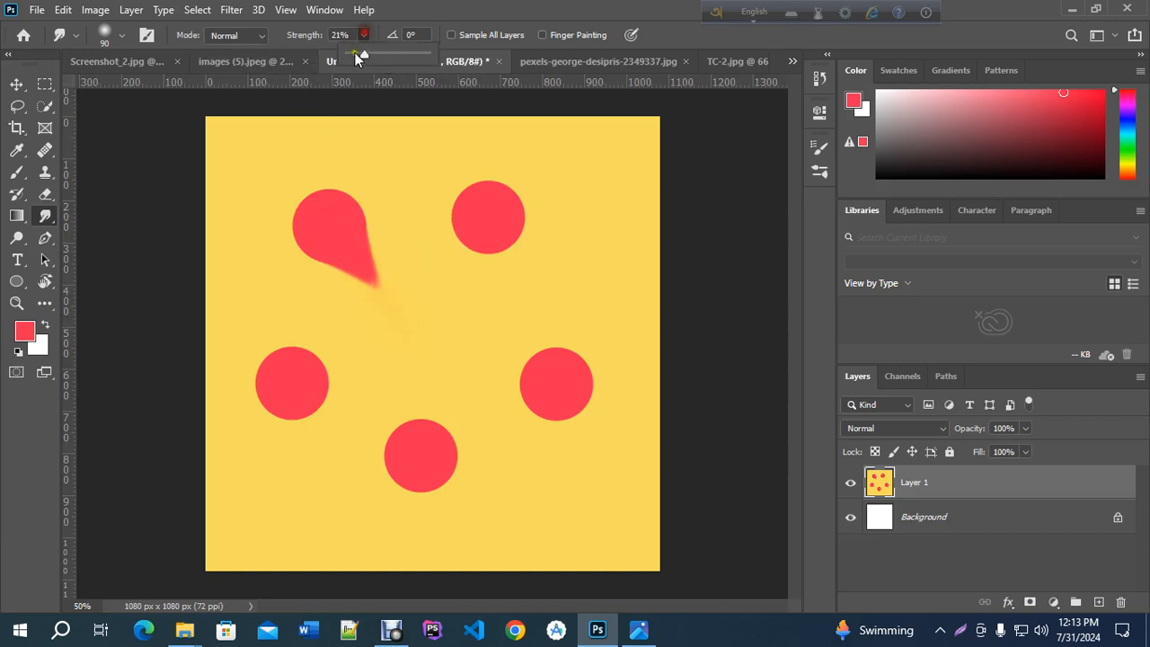
drag(361, 53, 454, 90)
drag(495, 229, 401, 367)
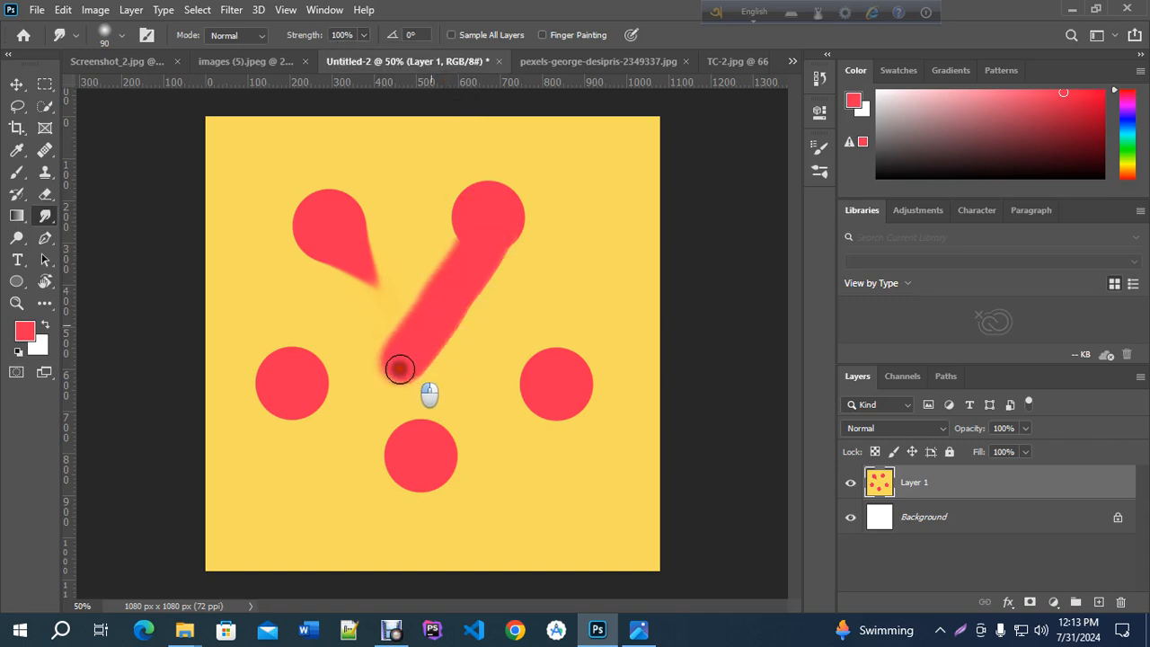
drag(483, 192, 376, 363)
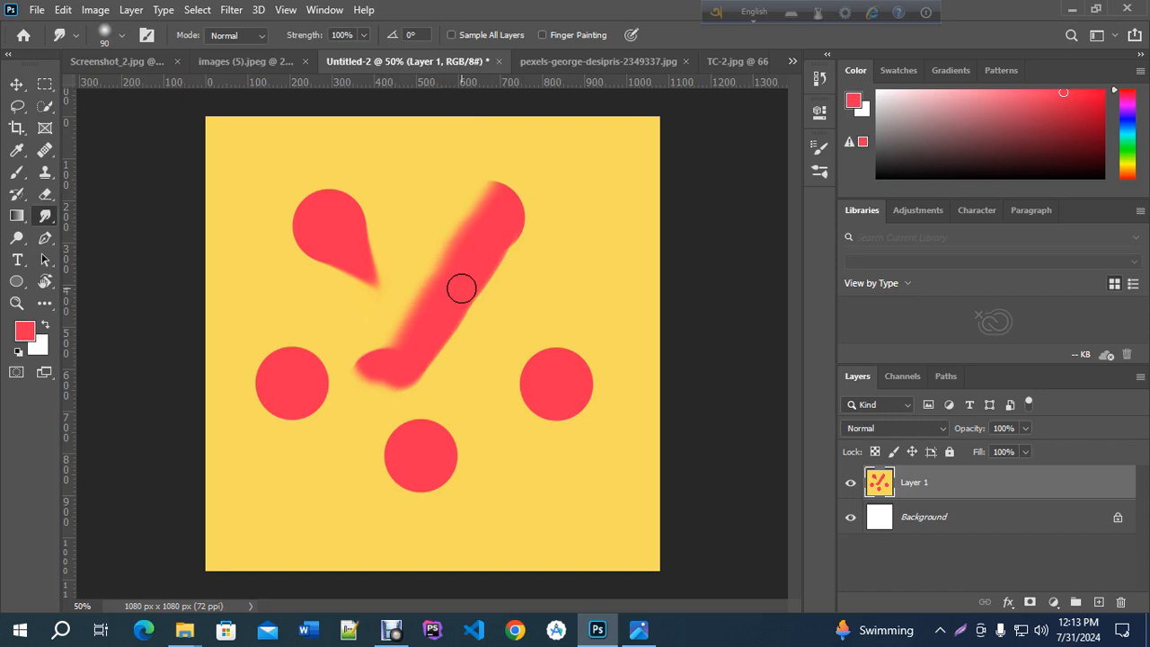
key(ctrl+z)
key(ctrl+z)
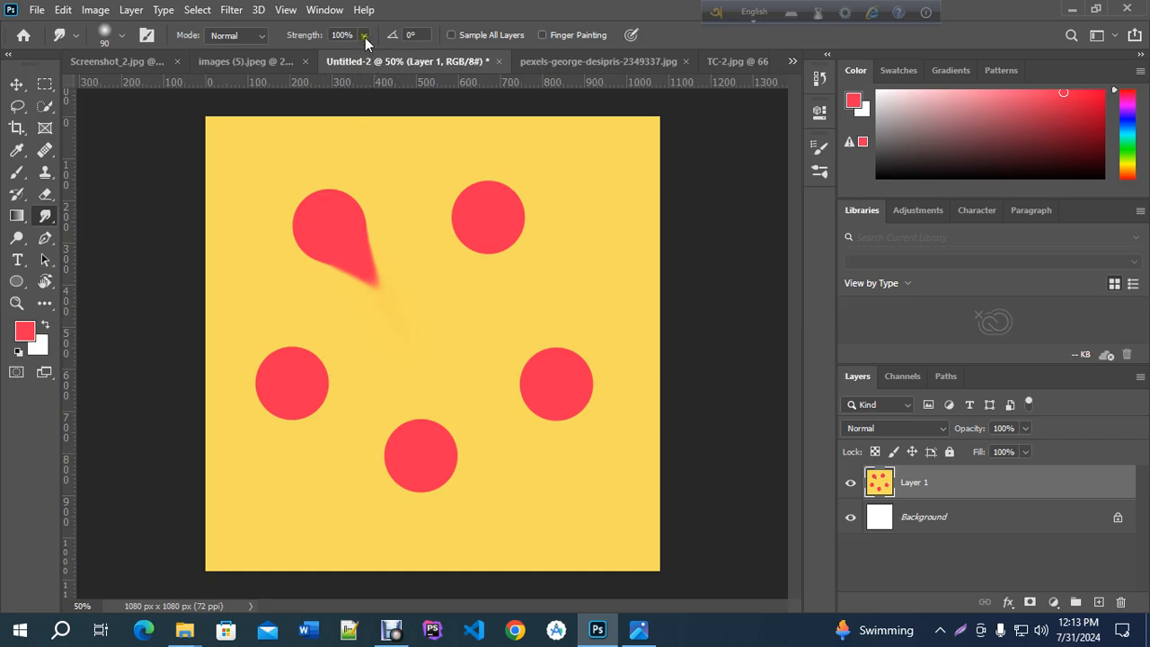
Set the Smudge strength back to 21% and pull the upper-left dot into an outer tip toward the canvas's upper-left corner.
drag(363, 35, 304, 55)
drag(351, 259, 413, 349)
mouse_move(320, 216)
mouse_down()
mouse_move(260, 221)
mouse_move(239, 236)
mouse_move(283, 199)
mouse_move(213, 178)
mouse_move(270, 192)
mouse_up()
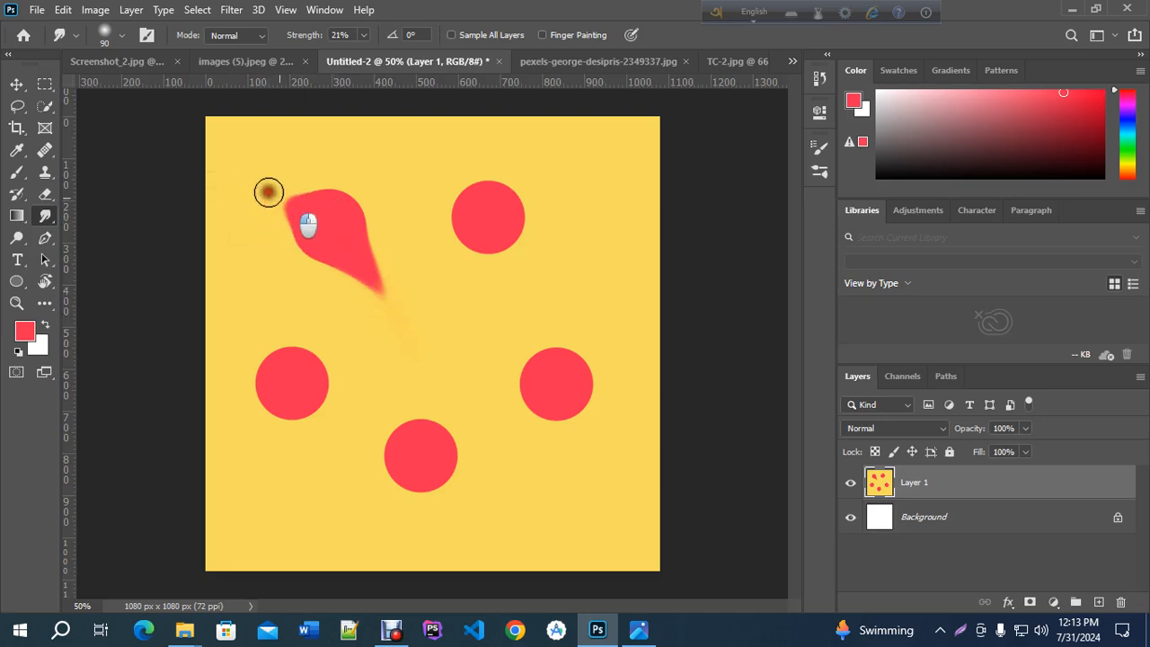
drag(346, 234, 252, 181)
mouse_move(348, 238)
mouse_down()
mouse_move(218, 169)
mouse_move(325, 232)
mouse_move(225, 176)
mouse_move(319, 227)
mouse_move(291, 201)
mouse_move(233, 175)
mouse_move(327, 228)
mouse_move(229, 181)
mouse_move(333, 237)
mouse_move(212, 187)
mouse_move(318, 233)
mouse_move(232, 198)
mouse_move(285, 225)
mouse_move(321, 235)
mouse_move(326, 217)
mouse_move(207, 171)
mouse_up()
Smudge the lower-left dot into a petal with inner and lower tips, and stretch the upper-left petal's outer tip toward the left edge.
mouse_move(306, 376)
mouse_down()
mouse_move(410, 308)
mouse_move(282, 376)
mouse_move(388, 316)
mouse_move(313, 377)
mouse_move(297, 382)
mouse_move(388, 326)
mouse_move(288, 375)
mouse_move(410, 307)
mouse_move(278, 378)
mouse_move(382, 307)
mouse_move(287, 377)
mouse_move(405, 322)
mouse_move(302, 373)
mouse_move(395, 314)
mouse_move(310, 375)
mouse_move(359, 336)
mouse_move(422, 313)
mouse_move(299, 372)
mouse_move(405, 320)
mouse_move(298, 359)
mouse_move(434, 327)
mouse_move(286, 374)
mouse_move(318, 349)
mouse_move(427, 314)
mouse_move(299, 368)
mouse_move(377, 324)
mouse_move(401, 320)
mouse_move(284, 374)
mouse_move(398, 327)
mouse_move(328, 359)
mouse_move(311, 383)
mouse_move(398, 324)
mouse_move(288, 376)
mouse_move(262, 405)
mouse_move(249, 486)
mouse_move(281, 395)
mouse_move(244, 488)
mouse_move(277, 386)
mouse_move(251, 423)
mouse_move(234, 480)
mouse_move(296, 377)
mouse_move(249, 483)
mouse_move(282, 380)
mouse_move(238, 485)
mouse_move(283, 378)
mouse_move(227, 484)
mouse_move(288, 383)
mouse_move(242, 508)
mouse_move(285, 375)
mouse_move(246, 460)
mouse_move(299, 378)
mouse_move(260, 487)
mouse_move(274, 398)
mouse_move(252, 488)
mouse_move(255, 405)
mouse_move(243, 499)
mouse_up()
drag(264, 408, 251, 496)
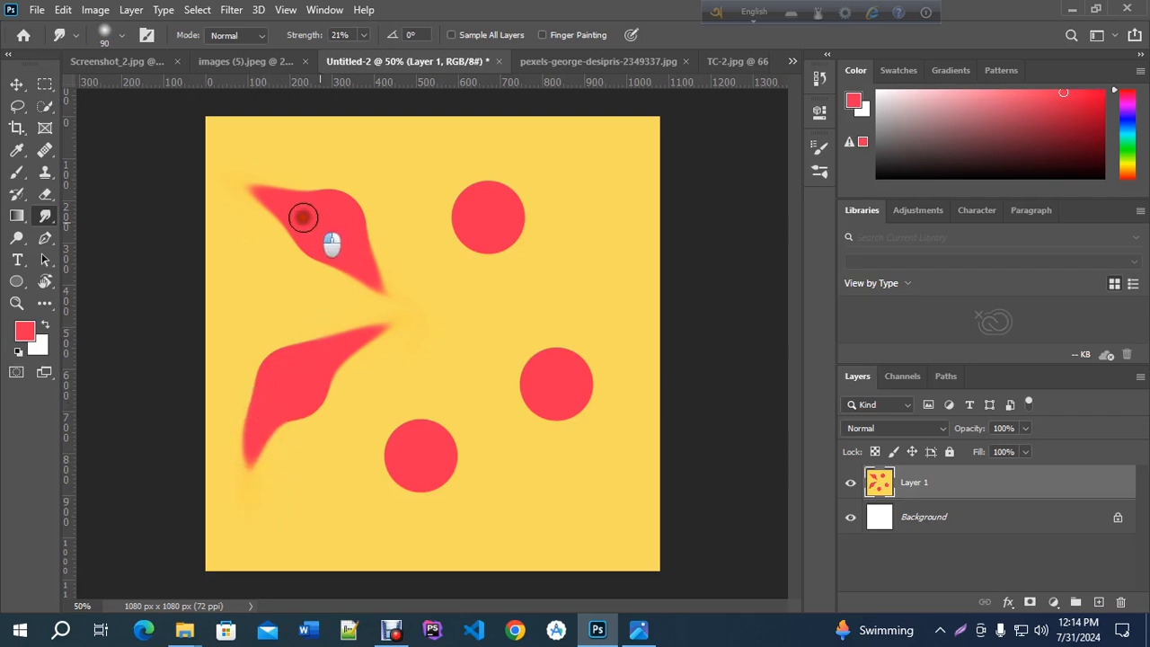
mouse_move(303, 217)
mouse_down()
mouse_move(213, 216)
mouse_move(331, 213)
mouse_move(212, 199)
mouse_move(309, 223)
mouse_move(217, 210)
mouse_move(286, 209)
mouse_move(216, 192)
mouse_move(318, 211)
mouse_move(205, 194)
mouse_move(290, 210)
mouse_move(205, 215)
mouse_up()
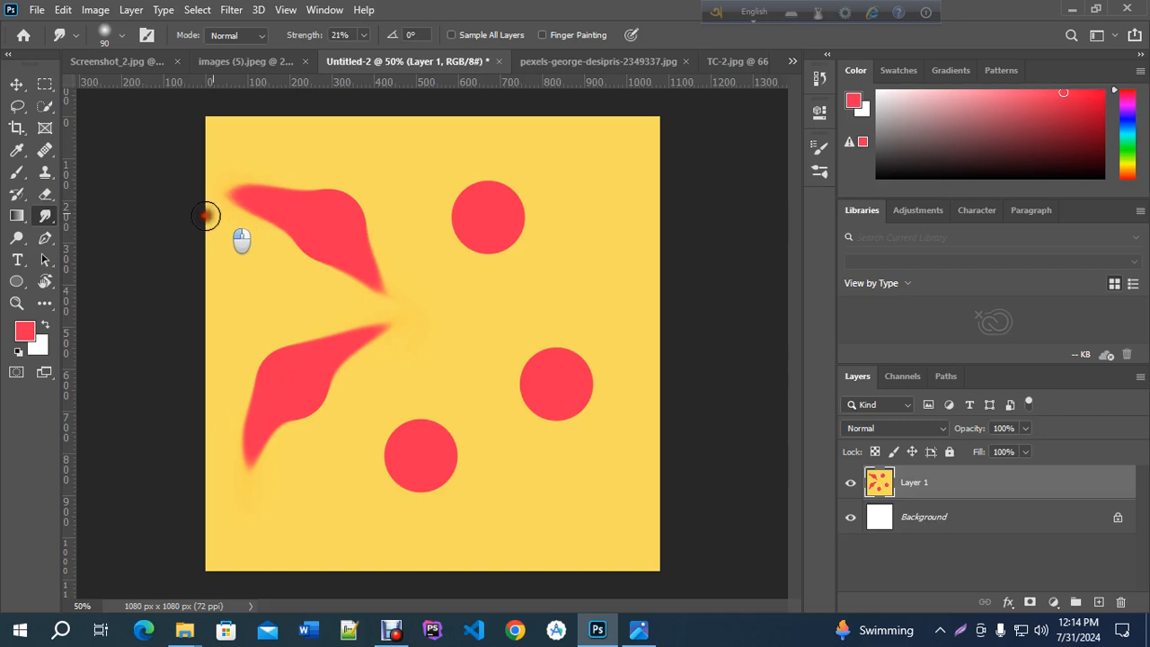
Smudge the bottom red dot upward into a tapered tip at the canvas centre and extend the lower-left petal's inner tip.
drag(419, 435, 425, 314)
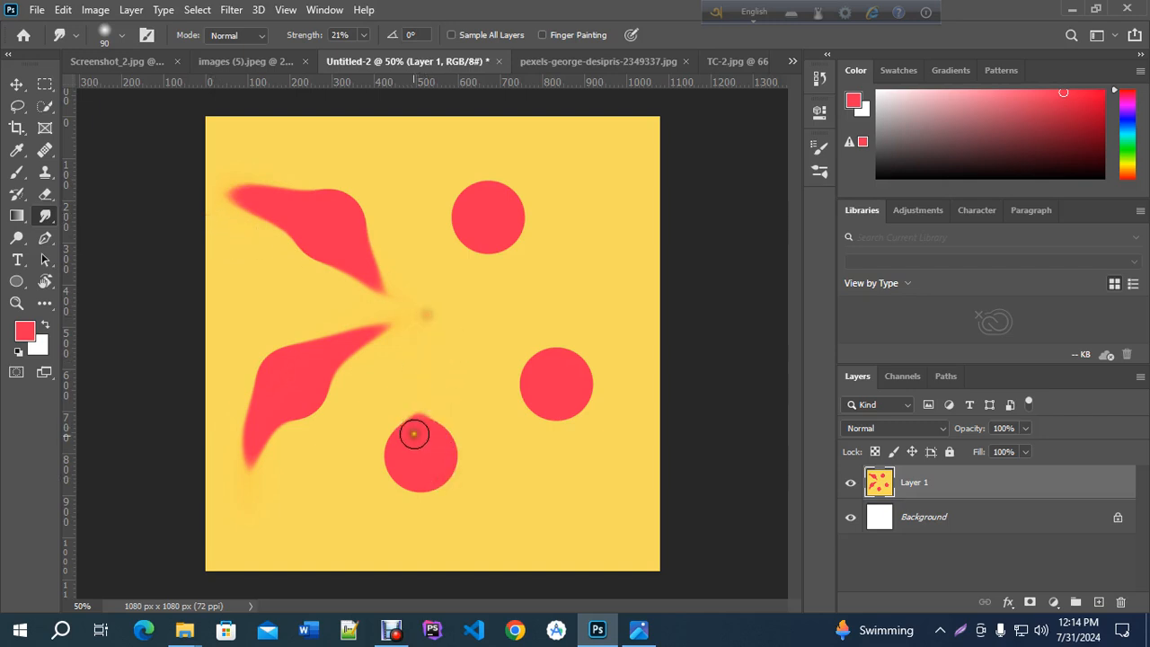
drag(413, 431, 398, 327)
drag(418, 445, 413, 341)
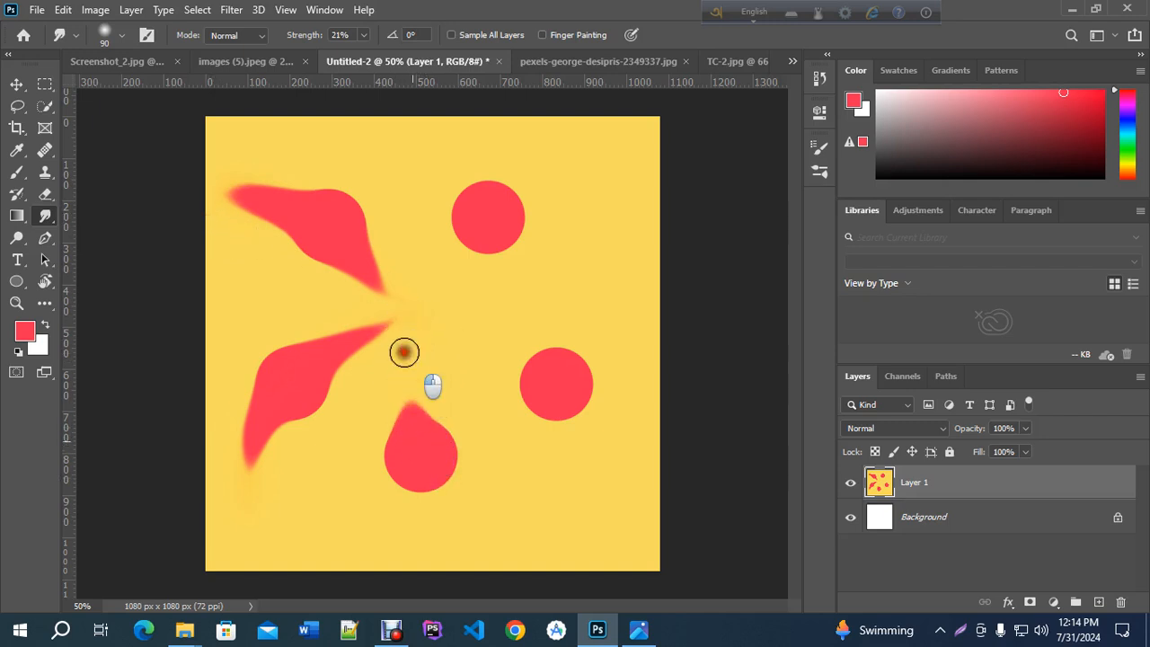
mouse_move(426, 444)
mouse_down()
mouse_move(392, 324)
mouse_move(411, 444)
mouse_move(407, 359)
mouse_move(424, 450)
mouse_move(414, 323)
mouse_move(413, 437)
mouse_move(417, 453)
mouse_move(412, 343)
mouse_move(425, 459)
mouse_move(411, 332)
mouse_move(405, 412)
mouse_move(409, 456)
mouse_move(407, 383)
mouse_move(426, 329)
mouse_up()
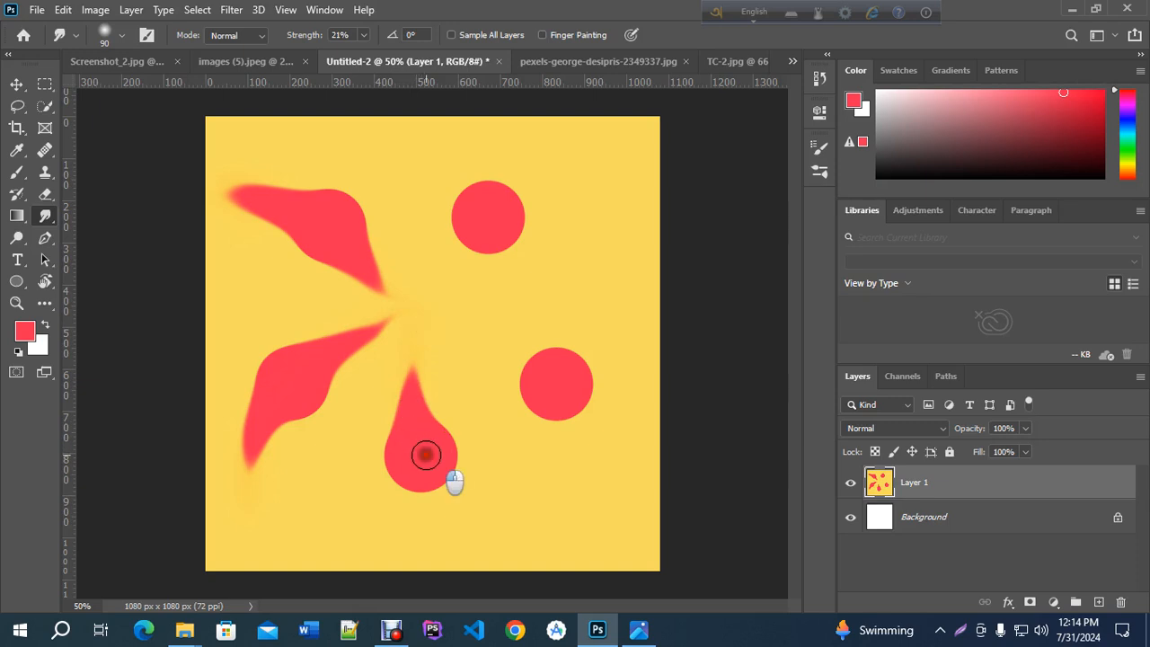
drag(426, 455, 413, 344)
mouse_move(416, 424)
mouse_down()
mouse_move(431, 330)
mouse_move(405, 369)
mouse_move(421, 321)
mouse_move(412, 410)
mouse_move(413, 325)
mouse_up()
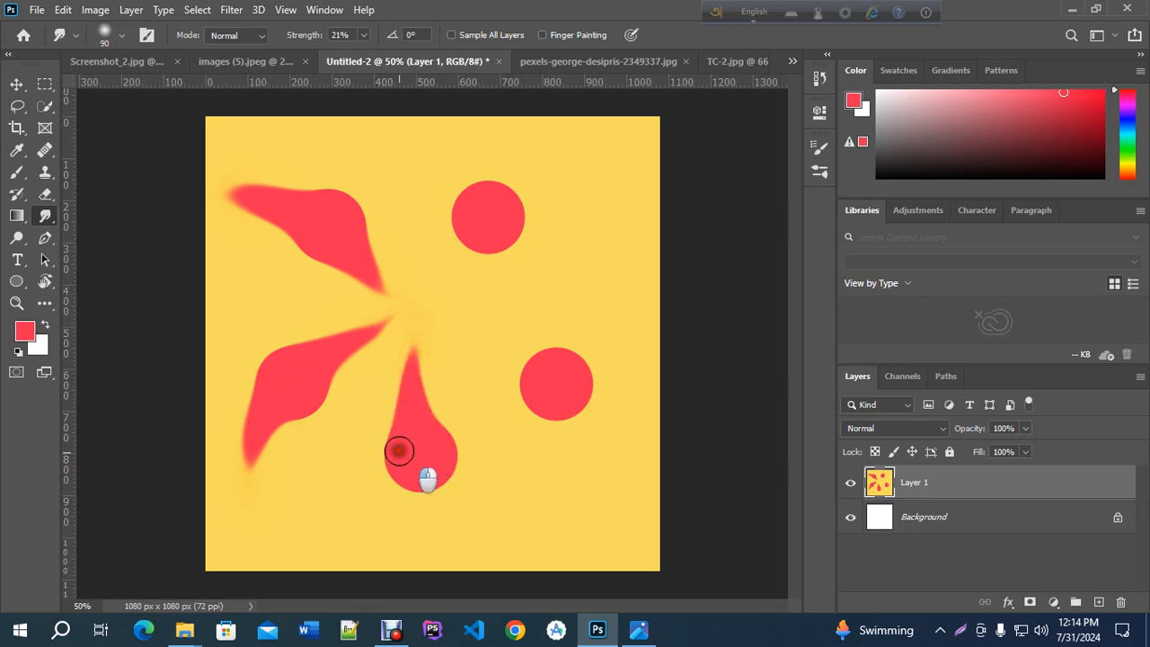
mouse_move(399, 451)
mouse_down()
mouse_move(403, 379)
mouse_move(427, 313)
mouse_up()
drag(338, 362, 413, 316)
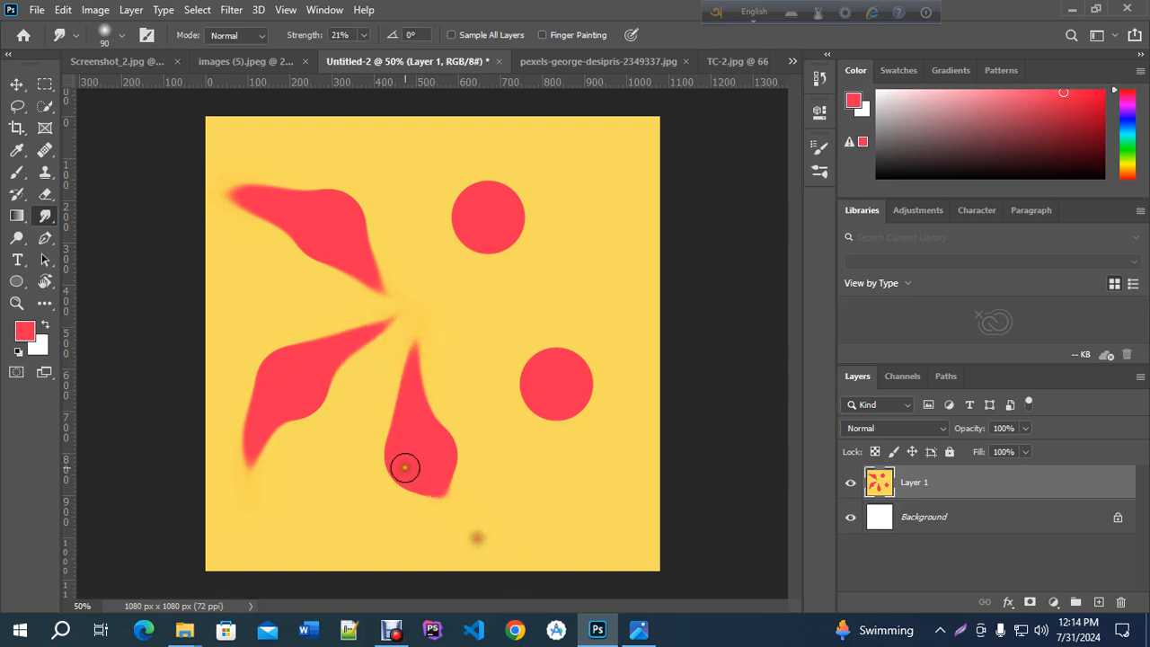
Pull the bottom petal's lower end into an outer tip toward the canvas's lower right.
drag(403, 464, 492, 546)
drag(437, 478, 509, 545)
mouse_move(406, 477)
mouse_down()
mouse_move(478, 560)
mouse_move(423, 485)
mouse_move(482, 547)
mouse_move(429, 479)
mouse_move(503, 565)
mouse_up()
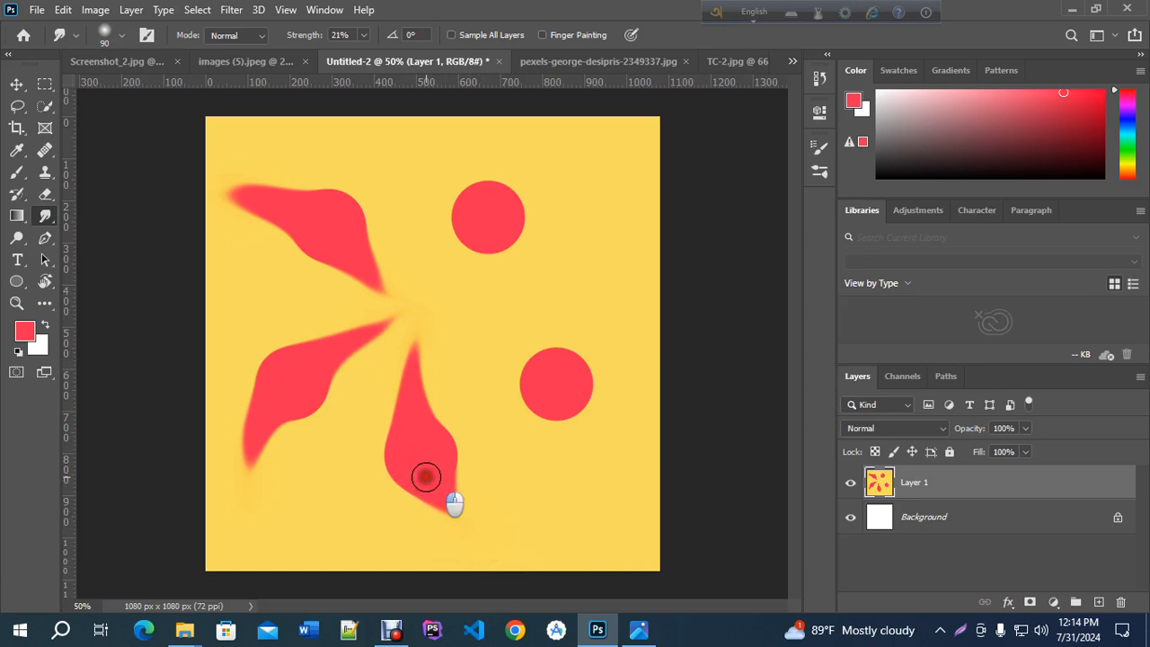
drag(426, 478, 488, 546)
mouse_move(416, 464)
mouse_down()
mouse_move(434, 508)
mouse_move(483, 543)
mouse_up()
drag(437, 488, 500, 544)
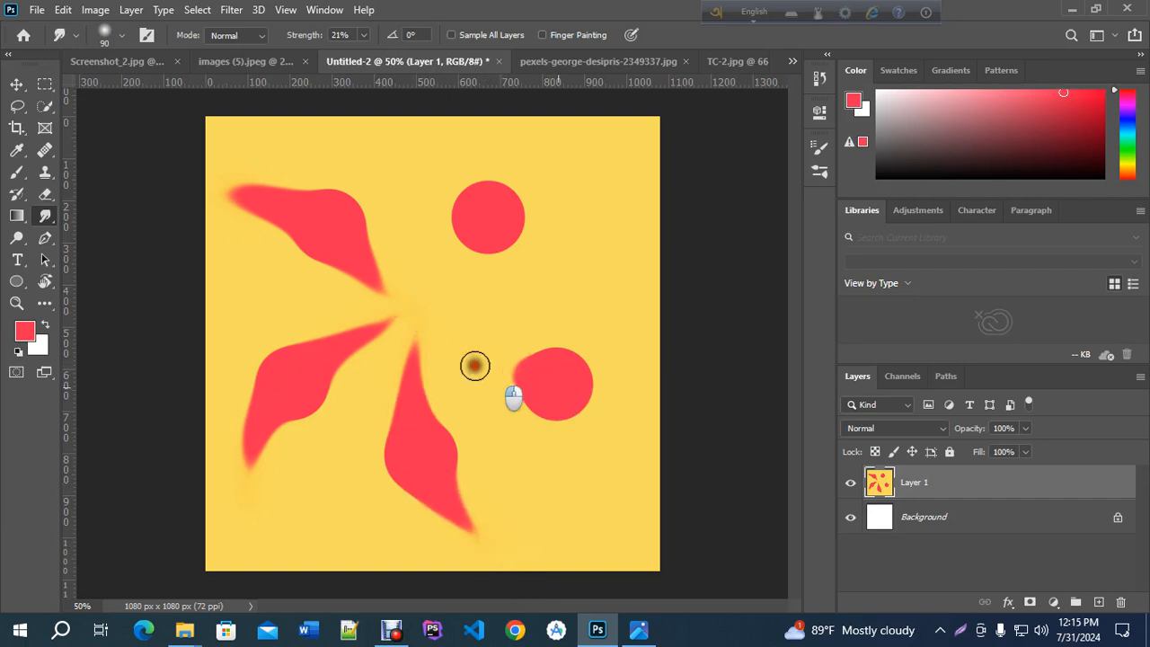
Smudge the lower-right red dot into a long tapered tip toward the canvas centre.
drag(553, 378, 413, 346)
mouse_move(562, 382)
mouse_down()
mouse_move(437, 323)
mouse_move(511, 381)
mouse_move(390, 315)
mouse_move(429, 317)
mouse_move(503, 369)
mouse_move(441, 328)
mouse_up()
drag(525, 377, 434, 324)
drag(552, 390, 449, 334)
mouse_move(526, 384)
mouse_down()
mouse_move(429, 327)
mouse_move(444, 331)
mouse_up()
drag(521, 378, 418, 318)
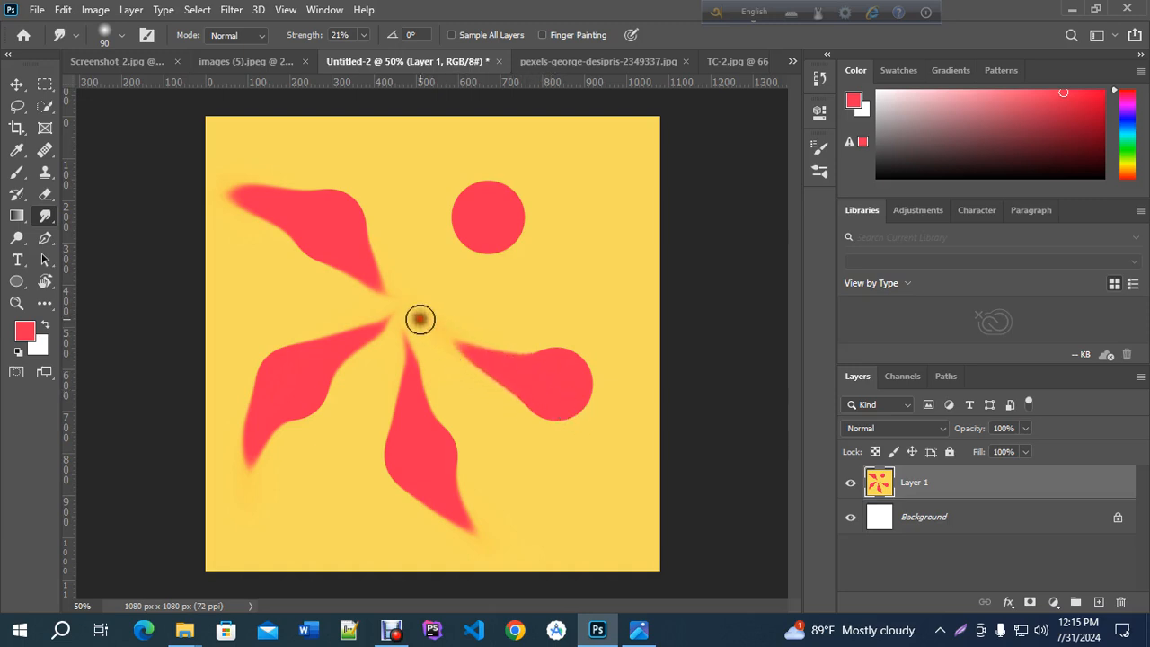
mouse_move(485, 358)
mouse_down()
mouse_move(405, 316)
mouse_move(452, 333)
mouse_move(426, 311)
mouse_move(403, 317)
mouse_up()
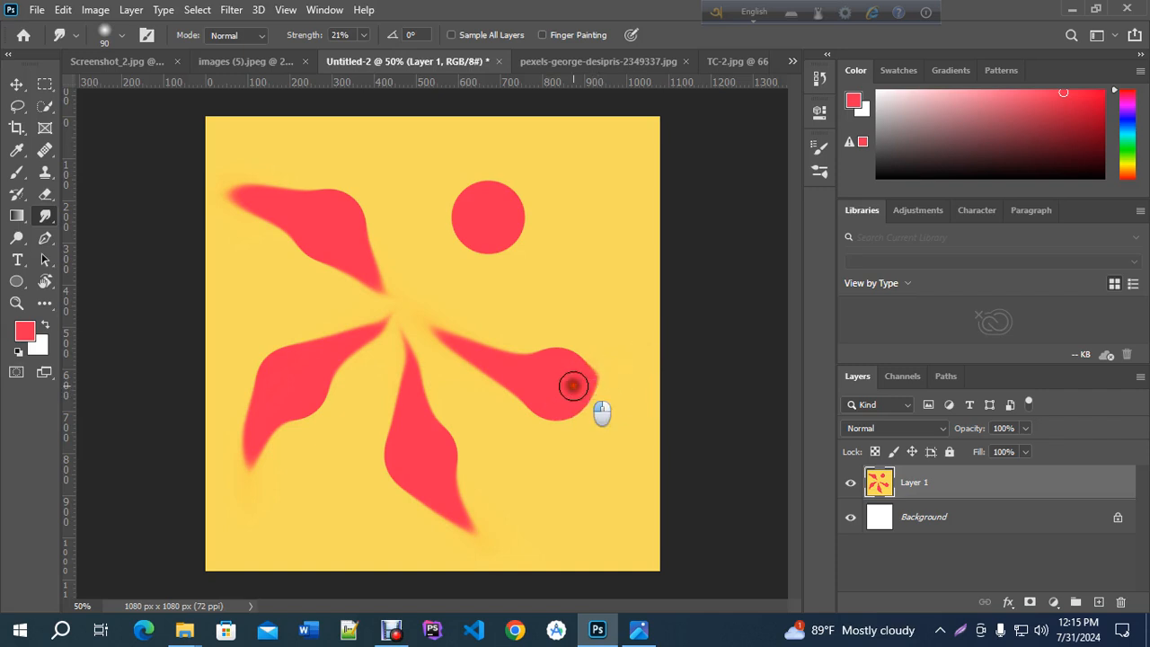
Pull the lower-right petal's outer side into an upward-curving tip reaching the canvas's right edge.
drag(585, 398, 630, 382)
mouse_move(559, 385)
mouse_down()
mouse_move(680, 365)
mouse_move(642, 356)
mouse_move(659, 353)
mouse_up()
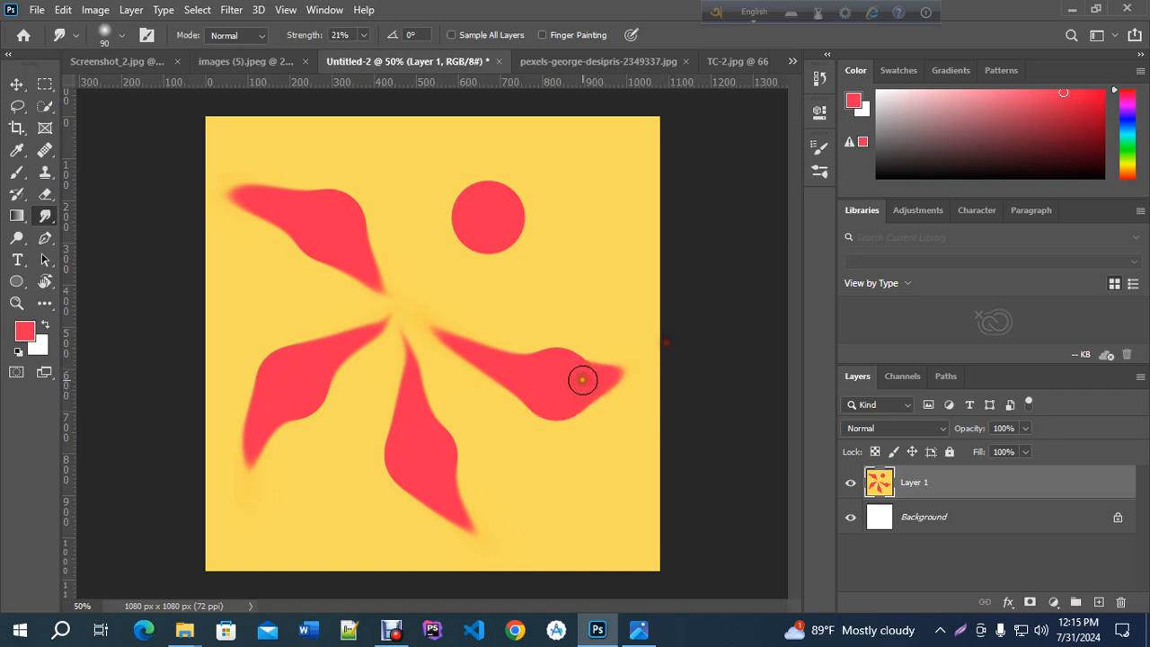
mouse_move(578, 385)
mouse_down()
mouse_move(662, 341)
mouse_move(658, 329)
mouse_up()
drag(604, 363, 694, 311)
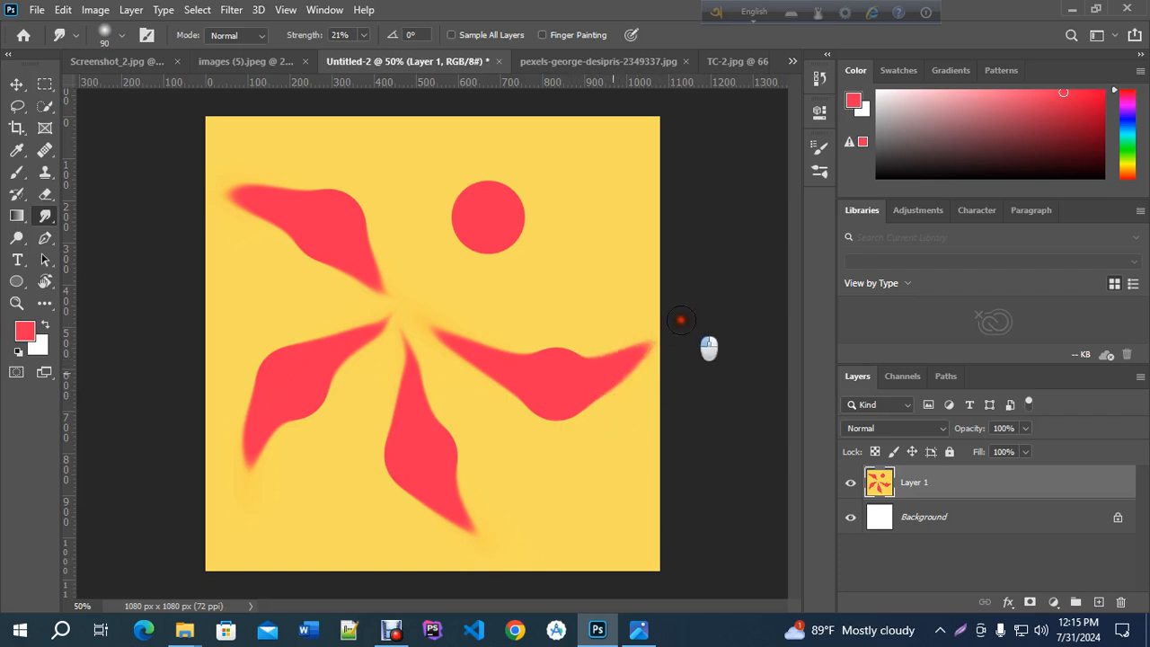
Smudge the upper-right red dot into a long tapered tip toward the canvas centre.
drag(471, 212, 405, 312)
drag(468, 232, 404, 324)
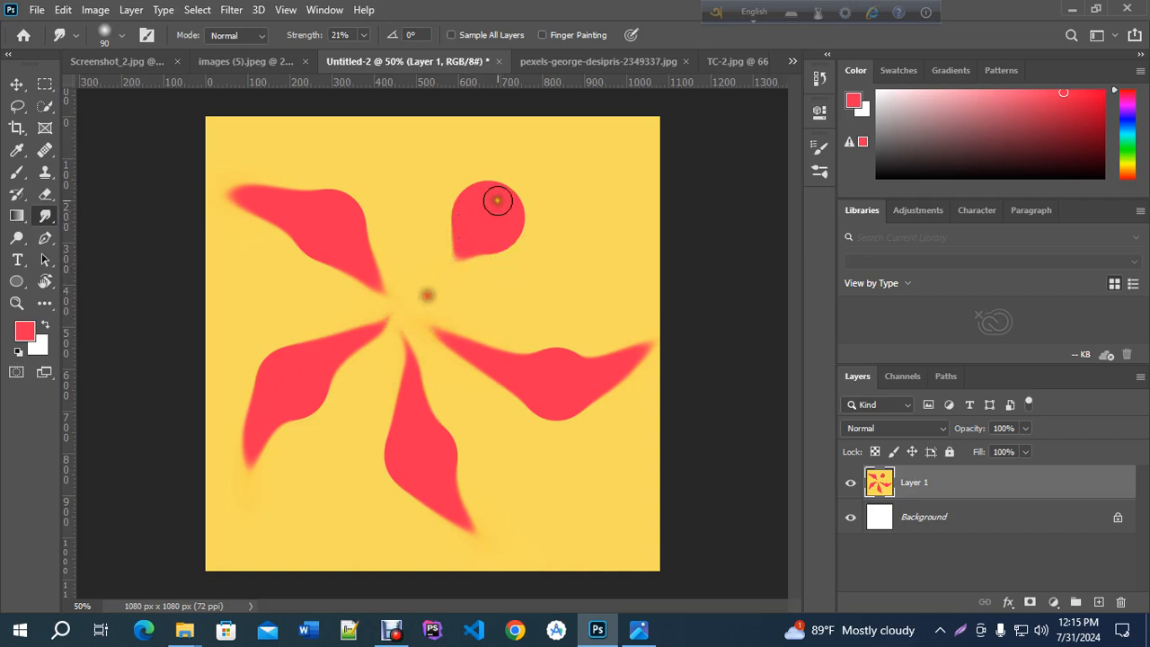
drag(495, 200, 437, 308)
drag(468, 245, 409, 326)
drag(459, 284, 426, 313)
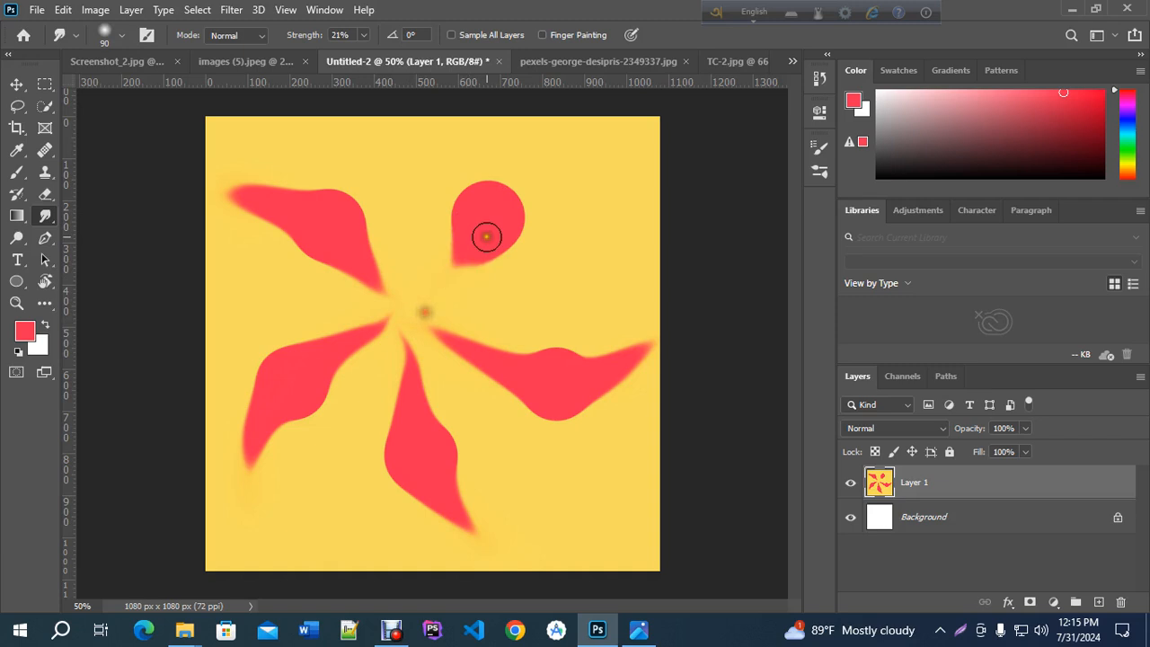
mouse_move(488, 236)
mouse_down()
mouse_move(392, 321)
mouse_move(429, 306)
mouse_move(401, 318)
mouse_up()
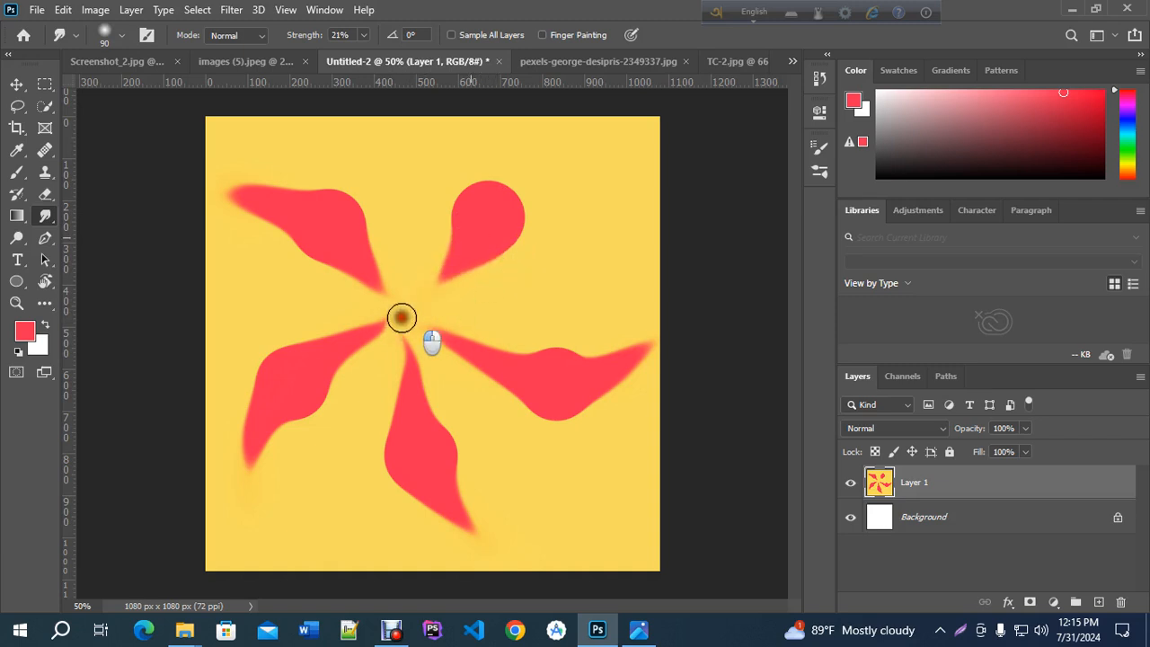
mouse_move(462, 251)
mouse_down()
mouse_move(391, 326)
mouse_move(446, 287)
mouse_move(409, 328)
mouse_up()
drag(500, 242, 393, 332)
mouse_move(456, 261)
mouse_down()
mouse_move(394, 325)
mouse_move(420, 309)
mouse_move(398, 313)
mouse_move(453, 234)
mouse_up()
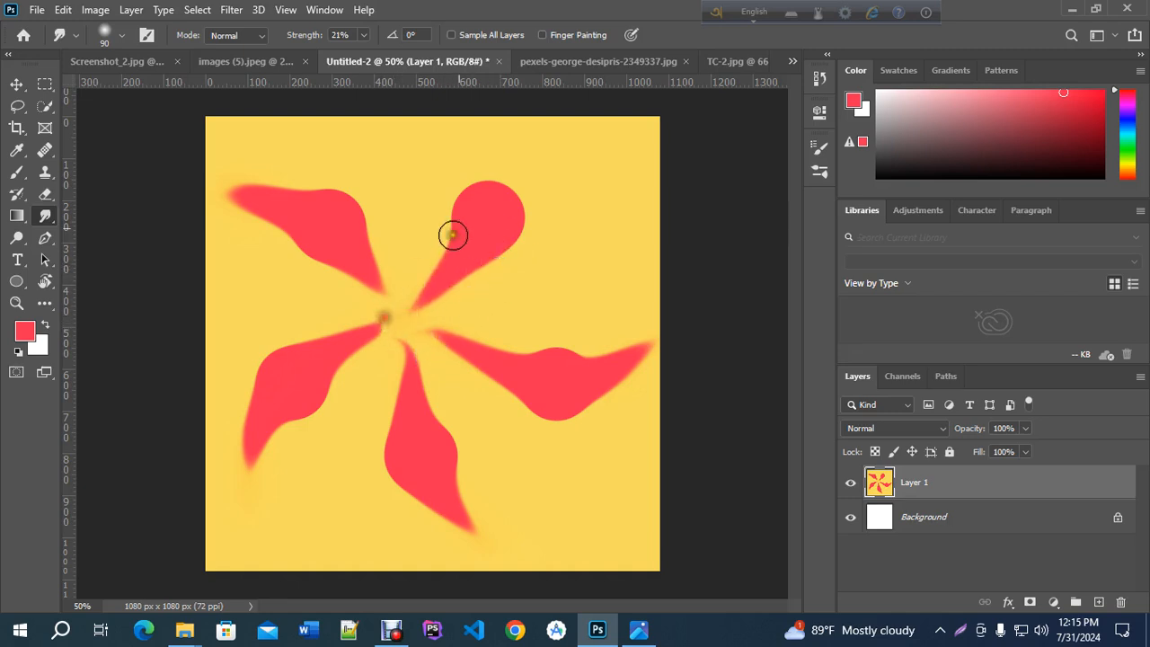
Pull the upper-right petal's upper side into a curved outer tip leaning left and reaching the canvas's top edge.
drag(499, 206, 416, 136)
mouse_move(504, 198)
mouse_down()
mouse_move(444, 129)
mouse_move(472, 140)
mouse_up()
mouse_move(513, 192)
mouse_down()
mouse_move(470, 134)
mouse_move(500, 208)
mouse_move(452, 126)
mouse_up()
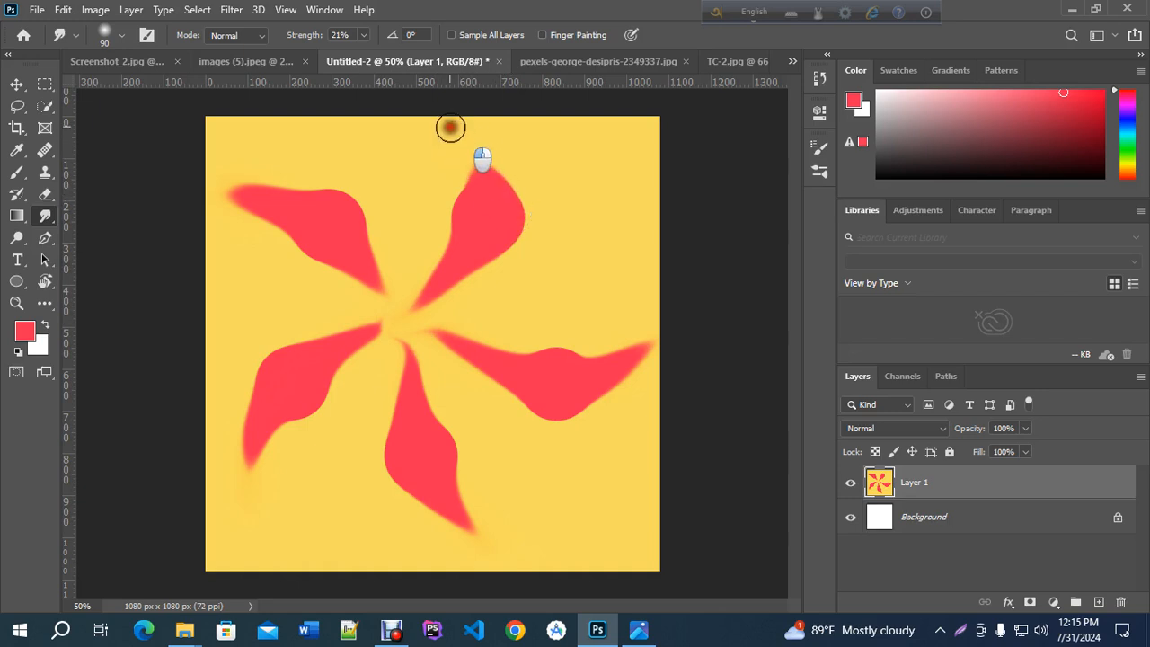
mouse_move(482, 223)
mouse_down()
mouse_move(458, 134)
mouse_move(443, 123)
mouse_move(468, 131)
mouse_move(485, 185)
mouse_move(456, 135)
mouse_up()
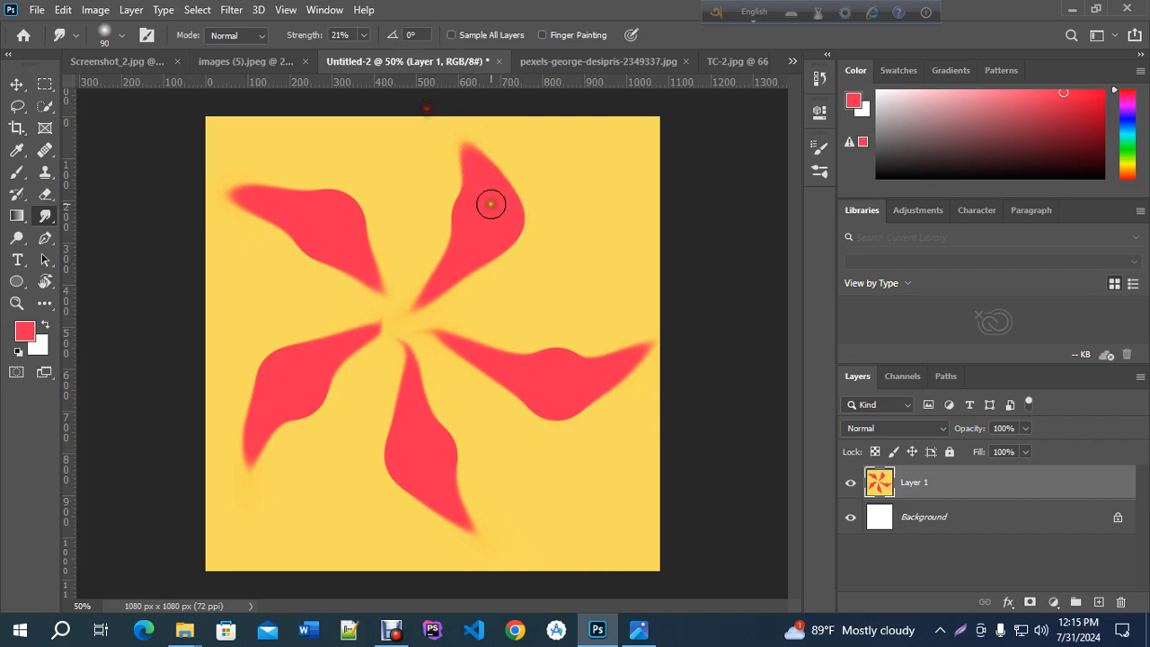
mouse_move(490, 203)
mouse_down()
mouse_move(446, 115)
mouse_move(488, 178)
mouse_move(421, 104)
mouse_move(484, 209)
mouse_move(453, 137)
mouse_move(426, 110)
mouse_move(522, 187)
mouse_move(500, 192)
mouse_move(432, 118)
mouse_move(503, 210)
mouse_move(471, 155)
mouse_move(418, 107)
mouse_up()
Extend the upper-left petal's inner tip downward to the flower's centre with repeated smudge strokes.
drag(372, 257, 394, 310)
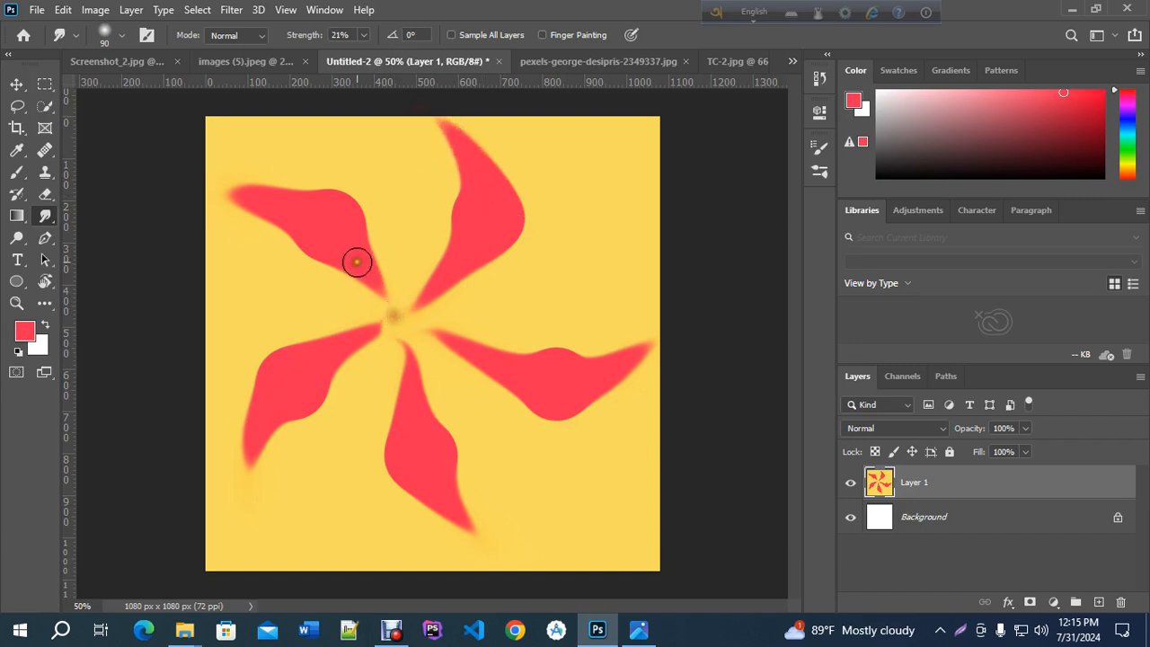
drag(356, 261, 393, 303)
drag(365, 257, 402, 315)
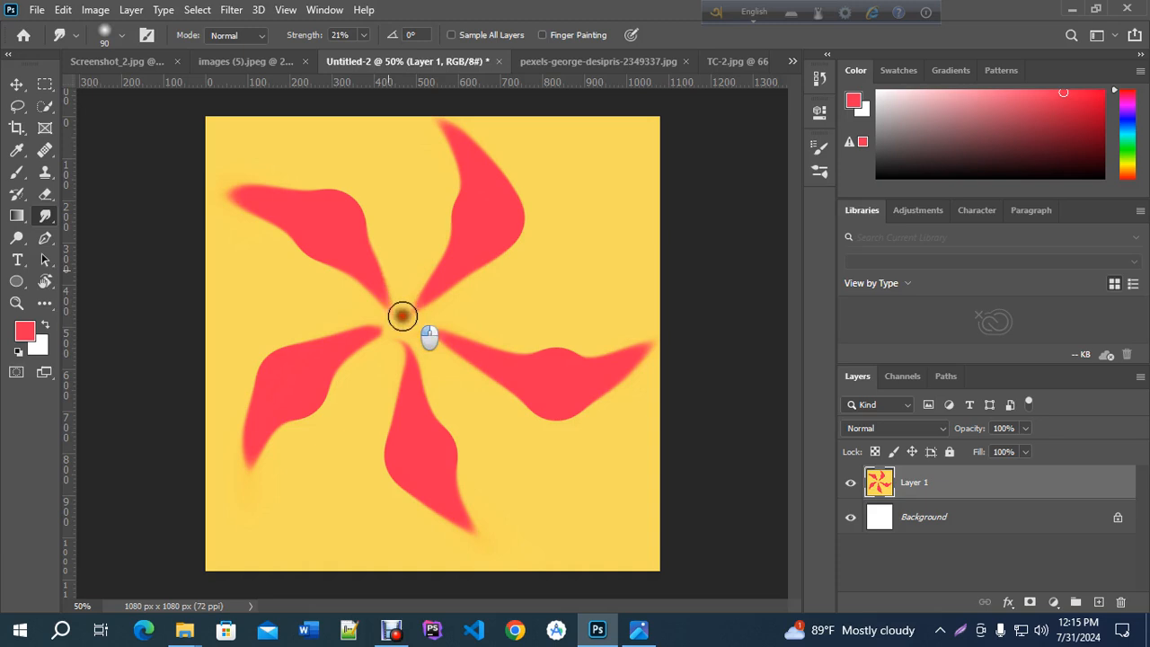
drag(385, 277, 392, 336)
drag(373, 266, 391, 338)
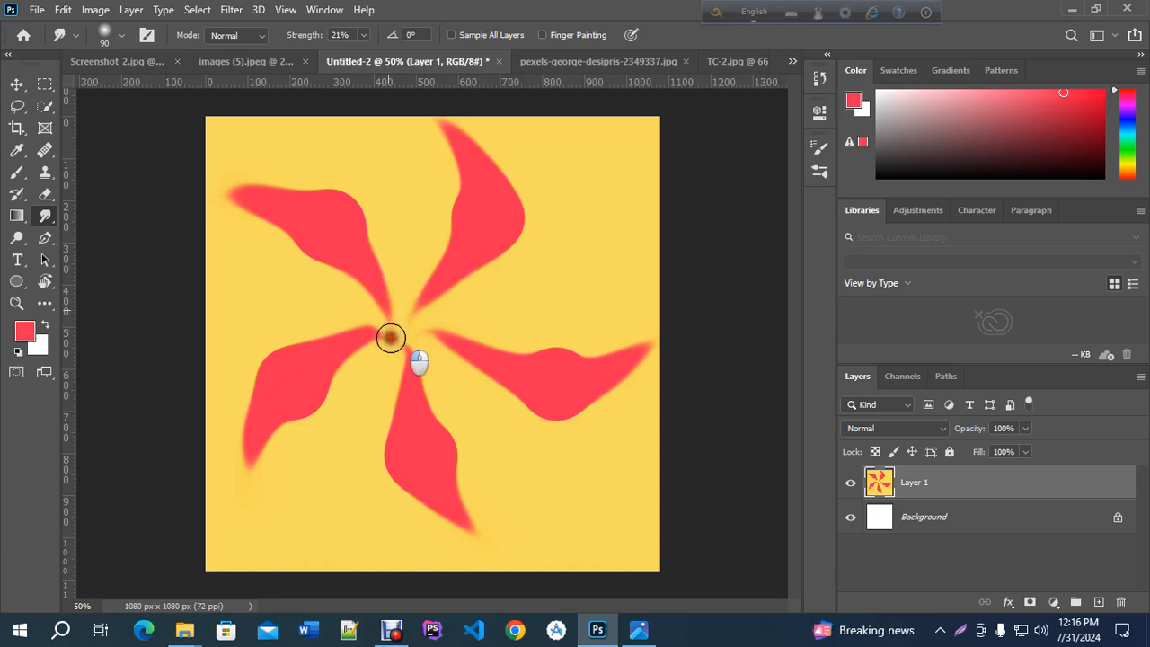
drag(390, 292, 396, 340)
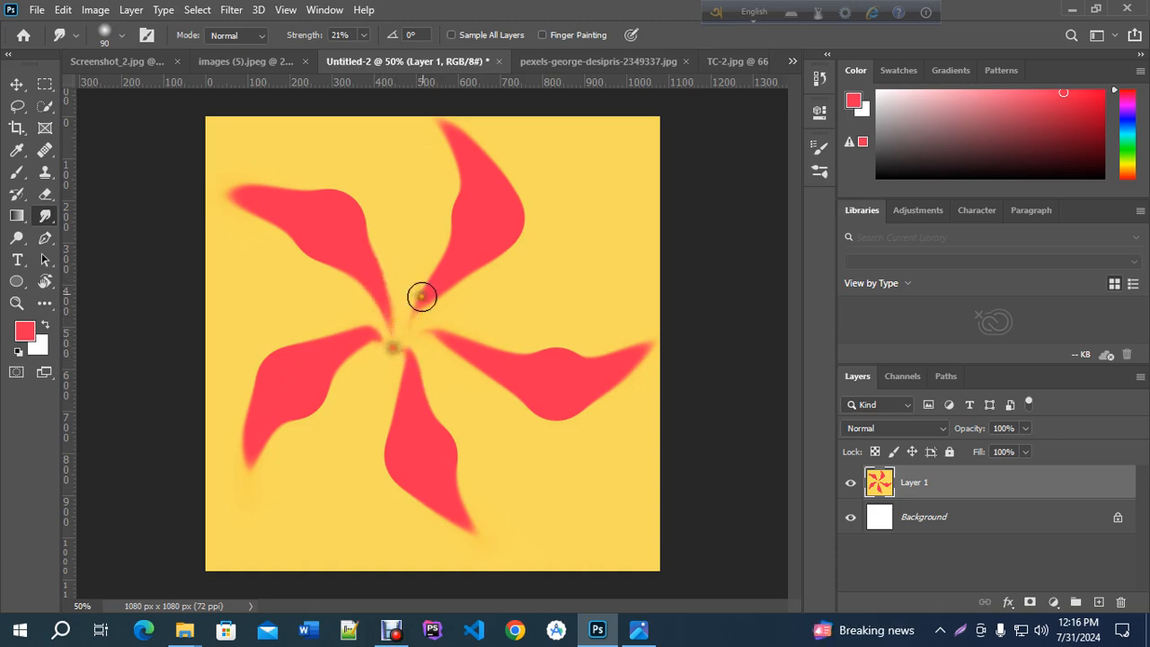
Smudge the inner tips of the remaining petals closer together at the flower's centre.
mouse_move(421, 296)
mouse_down()
mouse_move(395, 346)
mouse_move(428, 297)
mouse_move(389, 350)
mouse_move(434, 296)
mouse_move(402, 340)
mouse_move(446, 337)
mouse_move(397, 350)
mouse_move(457, 340)
mouse_move(379, 336)
mouse_move(454, 347)
mouse_move(445, 338)
mouse_move(392, 356)
mouse_move(431, 338)
mouse_move(377, 332)
mouse_move(433, 336)
mouse_move(387, 334)
mouse_move(411, 365)
mouse_move(376, 332)
mouse_up()
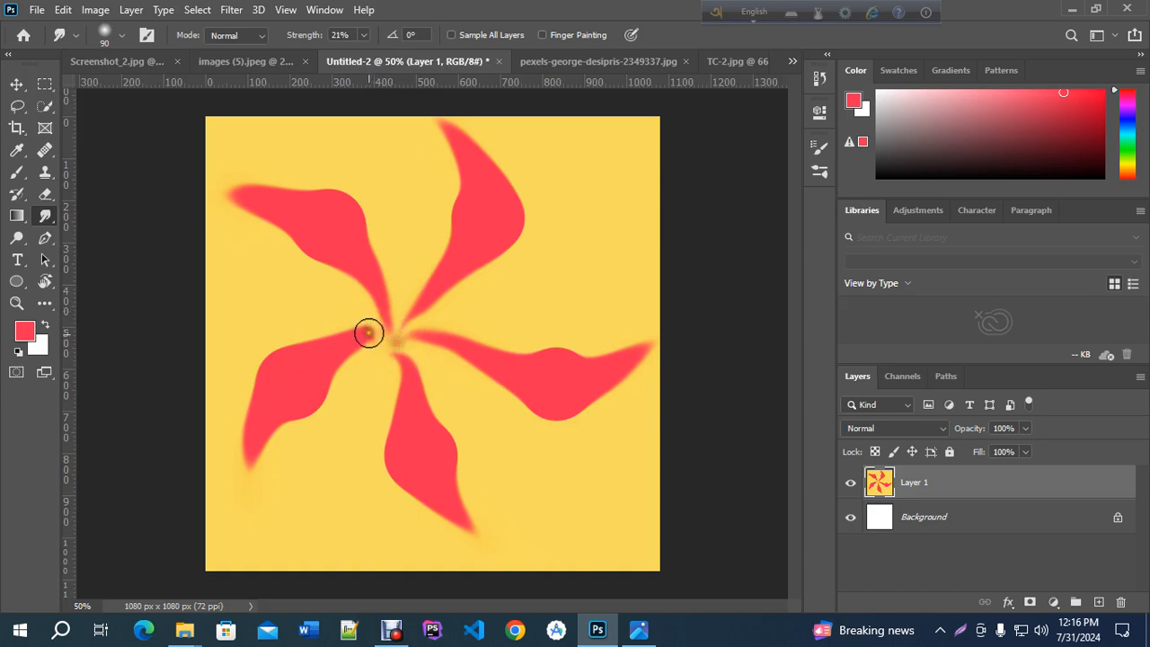
mouse_move(357, 337)
mouse_down()
mouse_move(405, 371)
mouse_move(398, 350)
mouse_move(405, 376)
mouse_move(386, 334)
mouse_move(356, 342)
mouse_move(404, 344)
mouse_move(389, 334)
mouse_move(401, 338)
mouse_up()
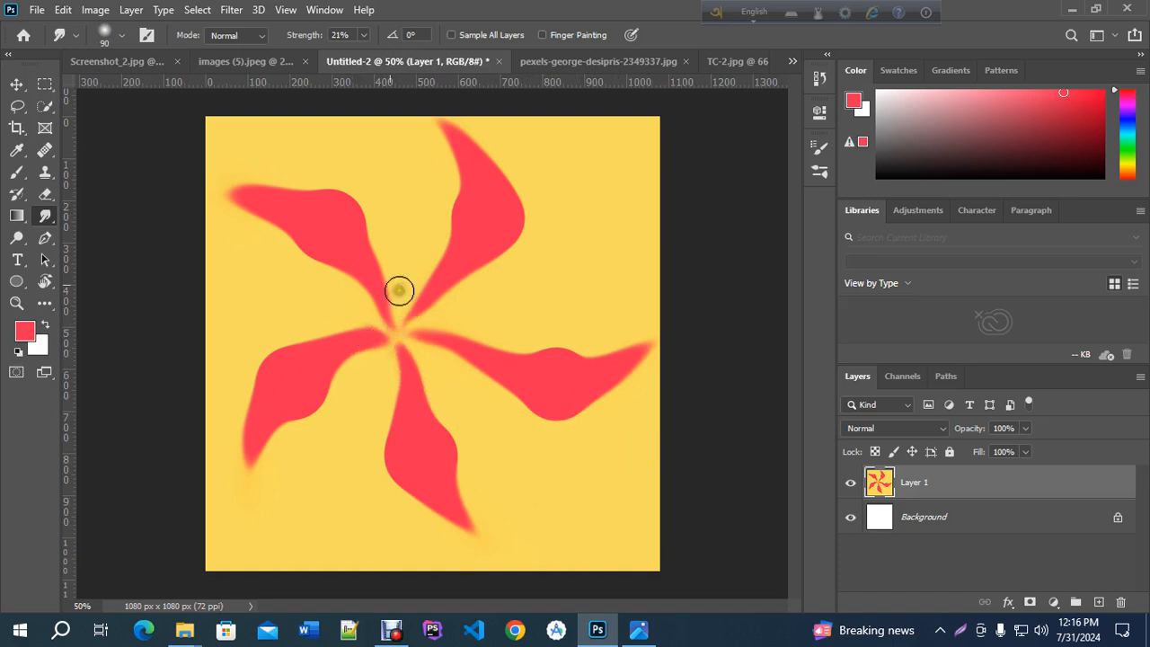
click(17, 81)
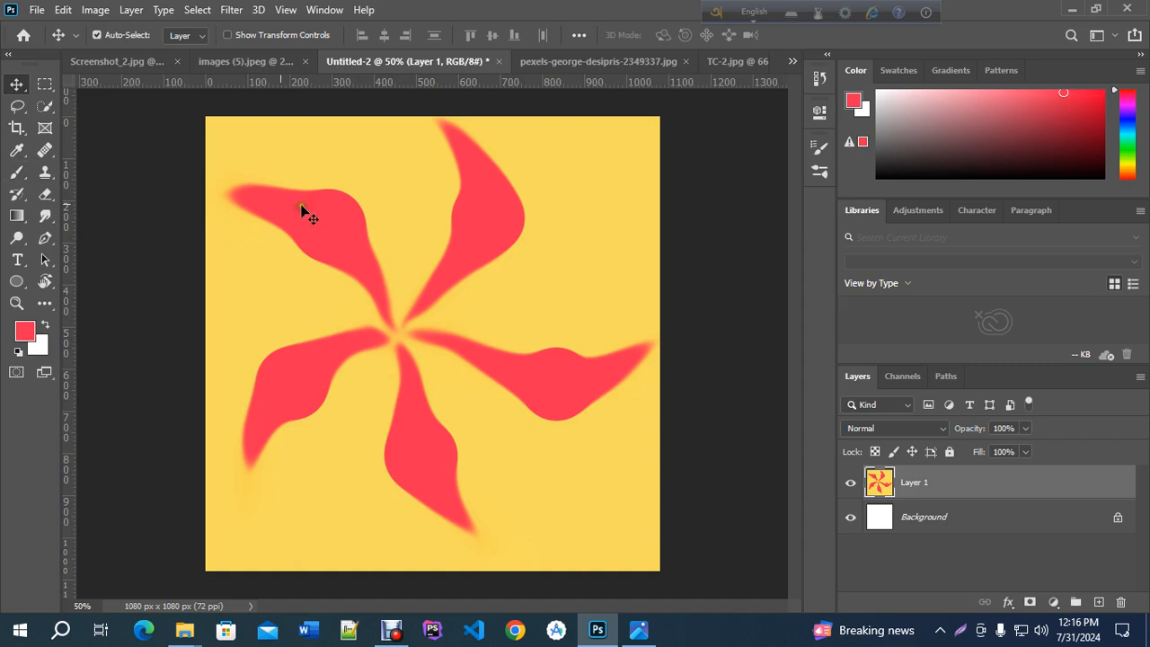
Prepare the Brush tool at size 90 with the pale pink foreground colour f6e9ec.
click(16, 172)
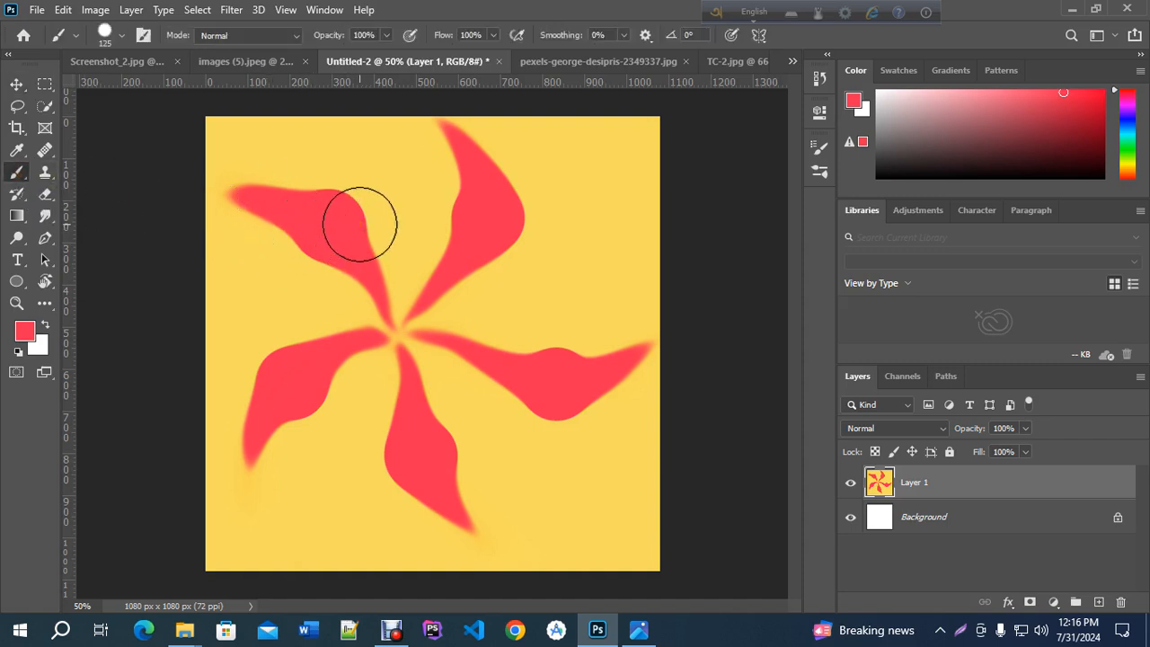
key(bracketleft)
key(bracketleft)
click(32, 338)
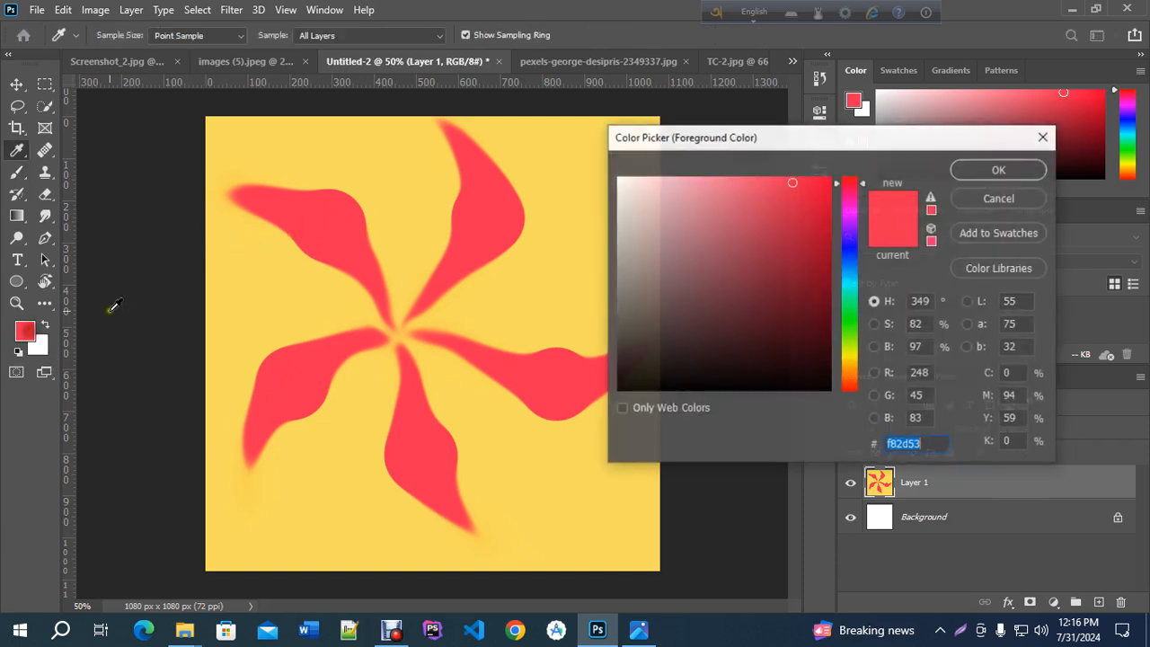
click(627, 184)
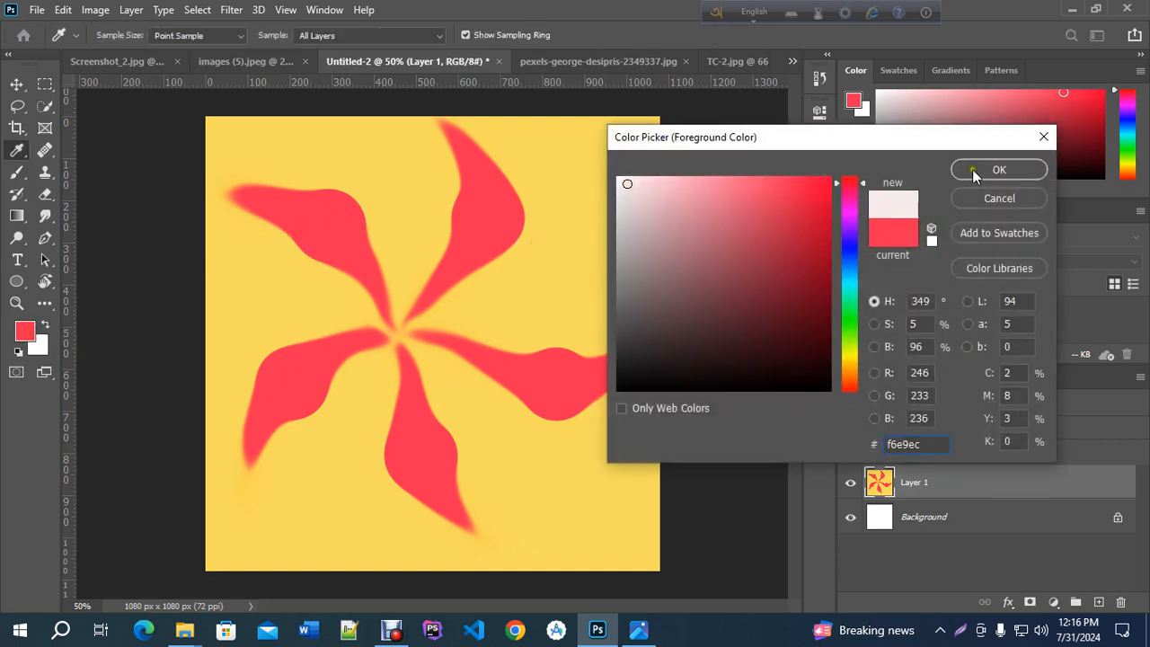
click(997, 170)
Paint one pale round dot in the middle of each of the five red petals.
click(322, 223)
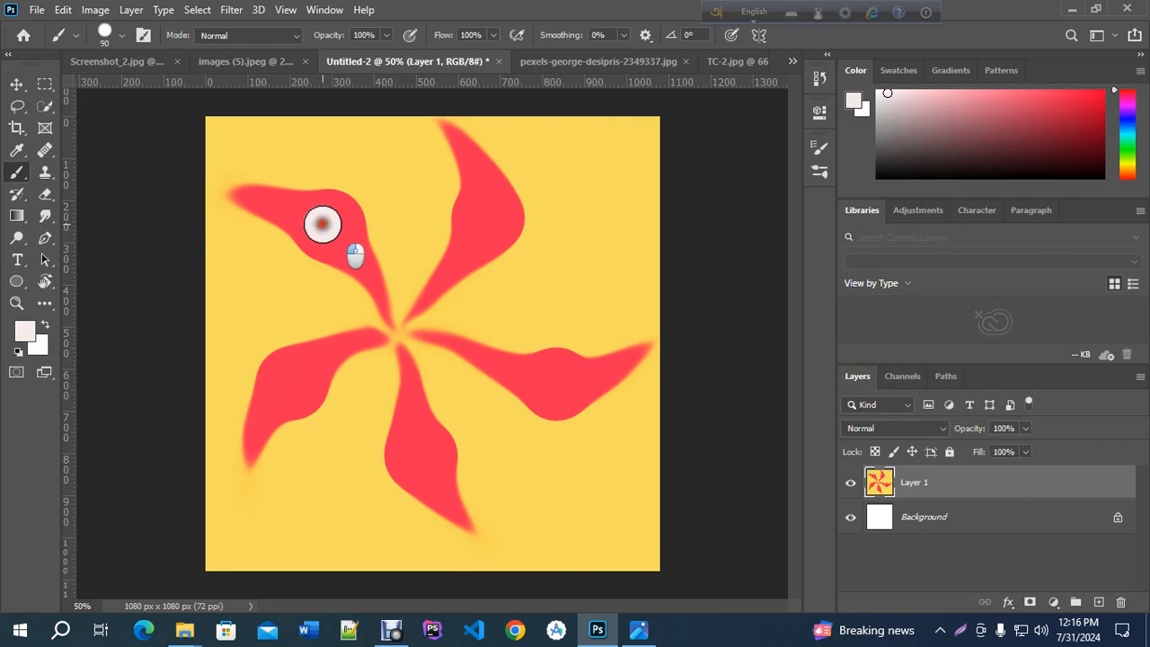
click(486, 219)
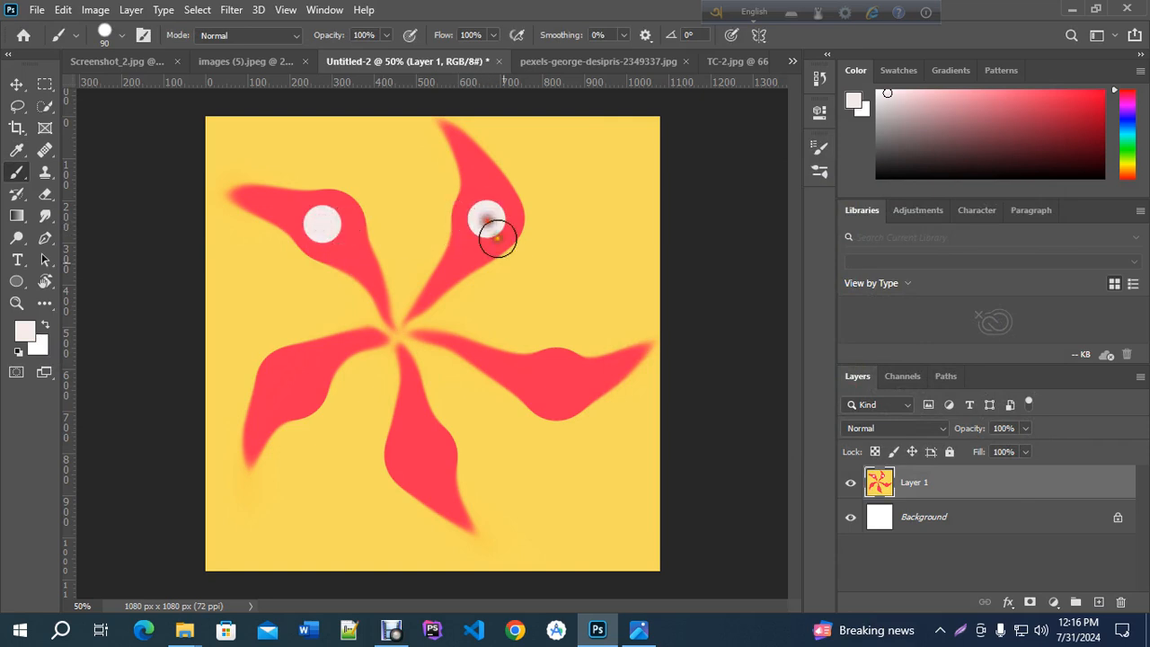
click(557, 386)
click(423, 460)
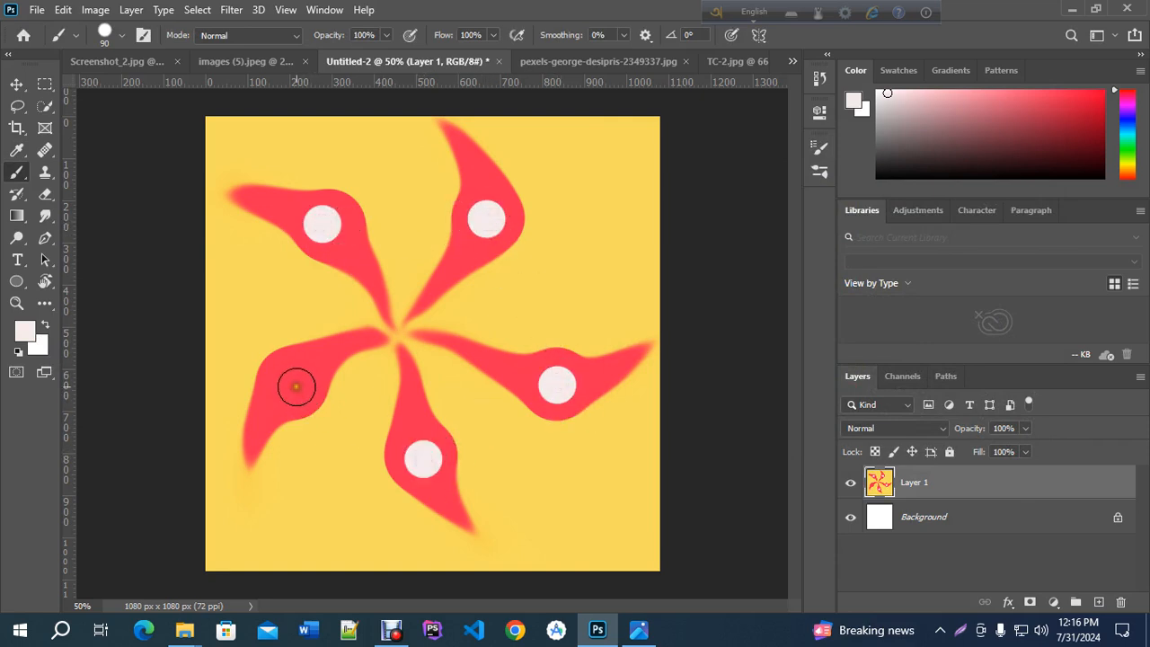
click(297, 388)
click(16, 83)
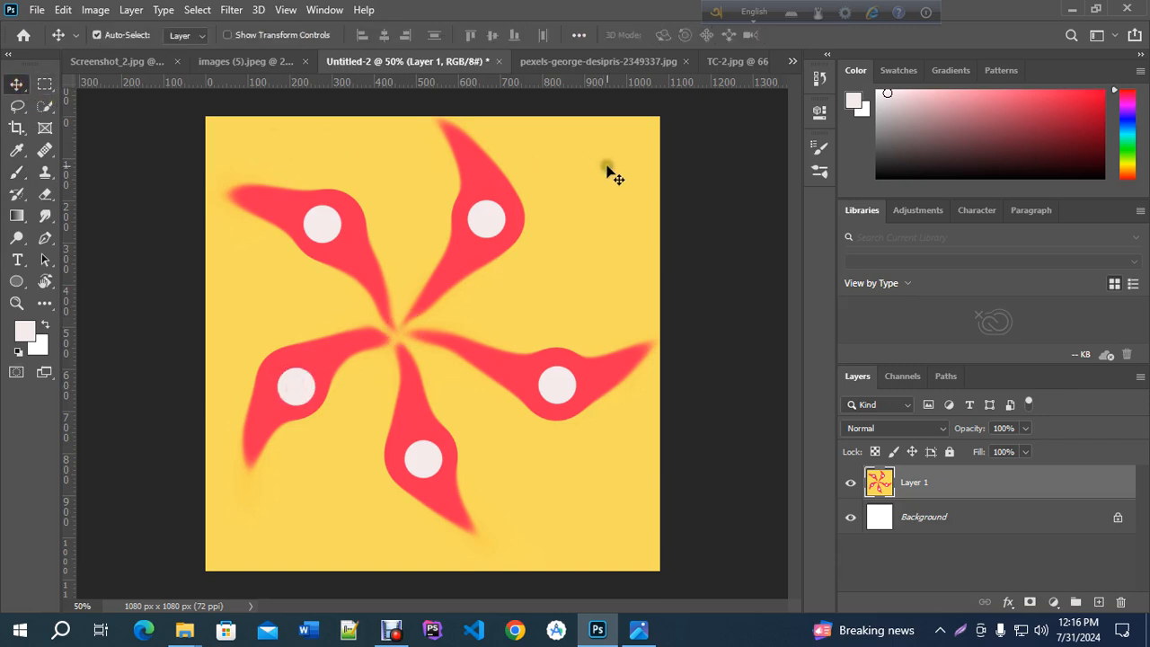